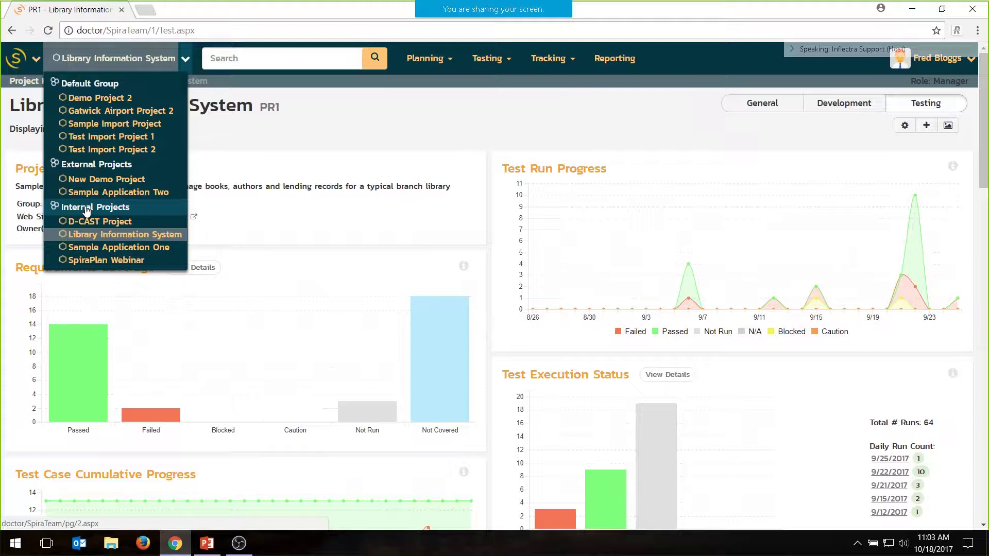
Review the list of available projects and their groups, keeping Library Information System as the current project.
click(339, 115)
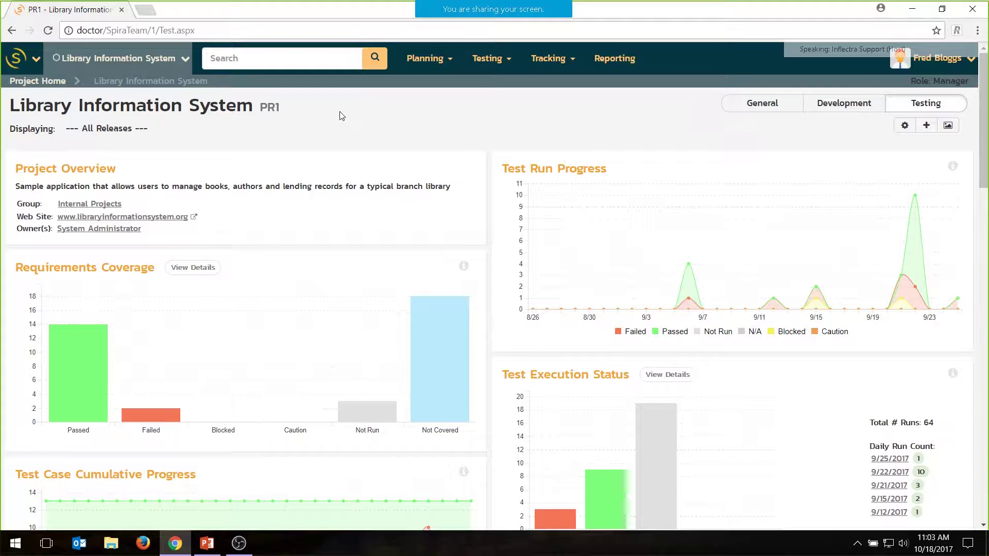
click(185, 59)
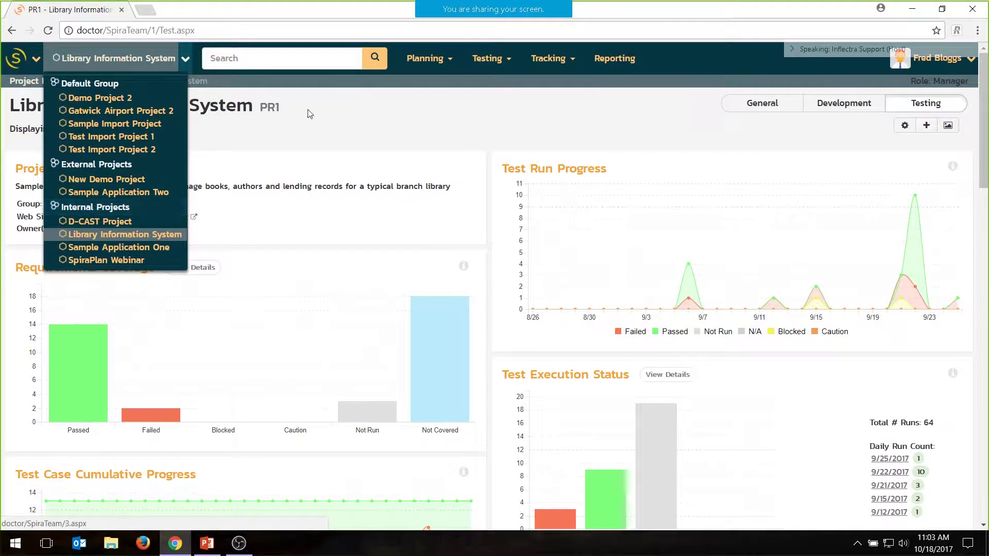
click(337, 104)
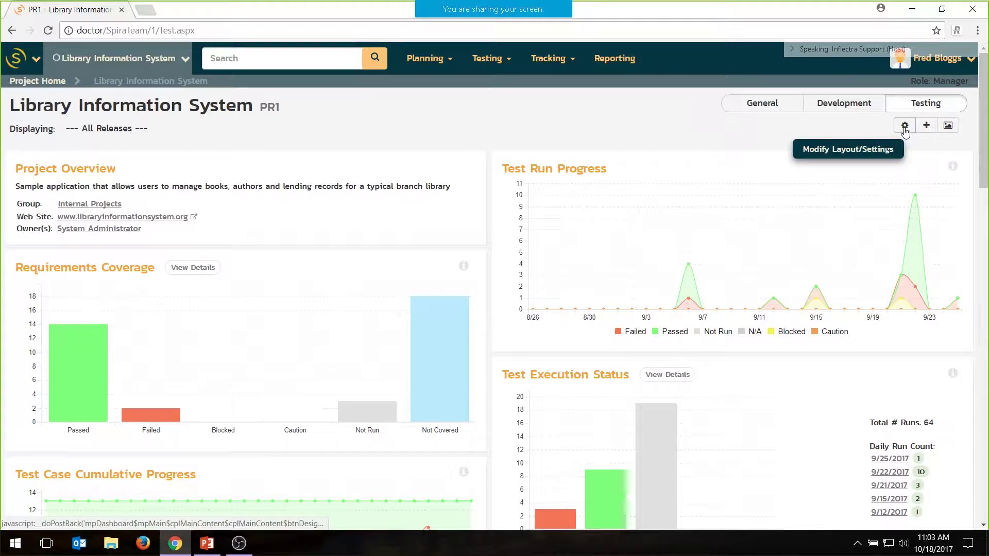
View the Add/Remove Items options of the Testing dashboard and close them without adding a widget.
click(926, 126)
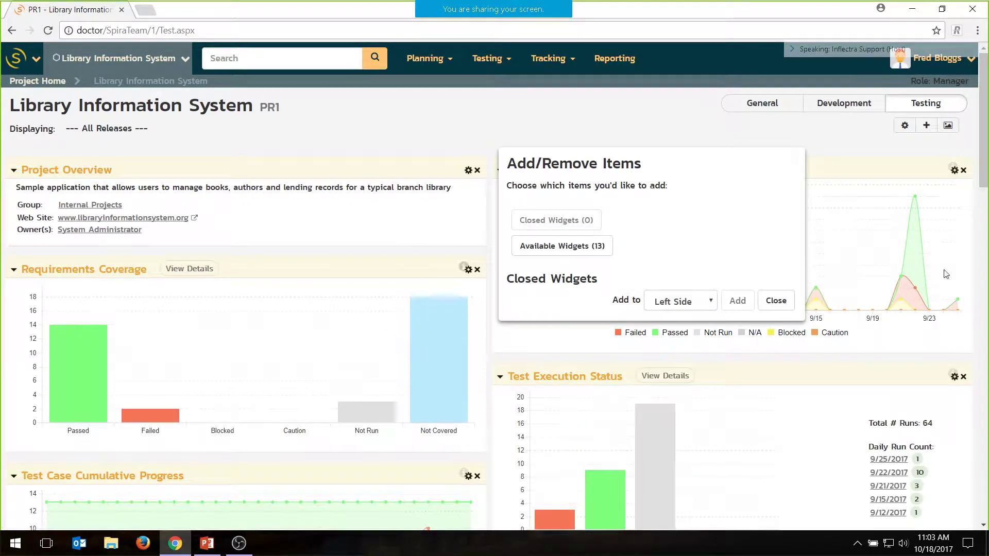
click(776, 301)
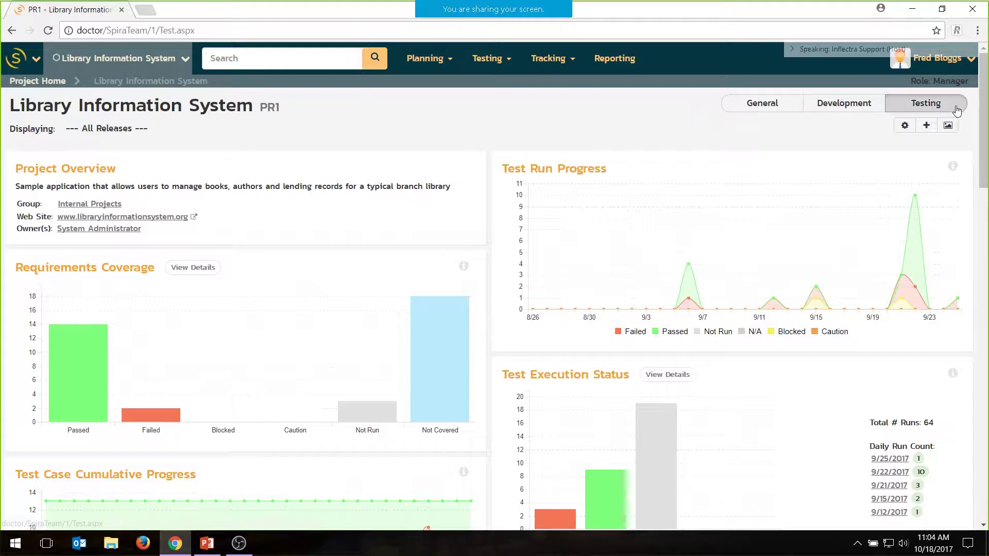
Examine the Requirements Coverage, Test Run Progress, Test Execution Status and Test Case Cumulative Progress charts on the Testing dashboard.
scroll(371, 121, down, 3)
scroll(370, 122, up, 2)
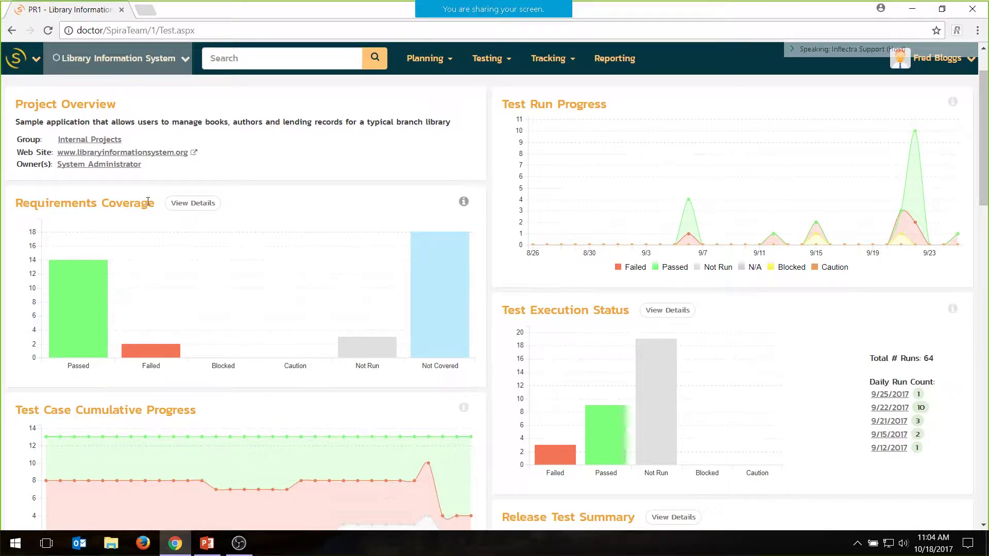
scroll(155, 211, down, 1)
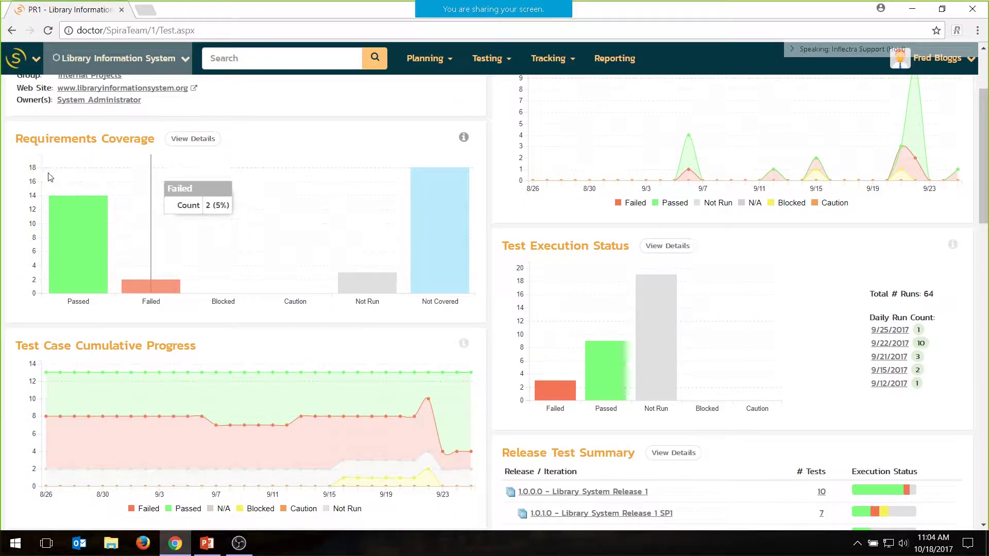
mouse_move(415, 182)
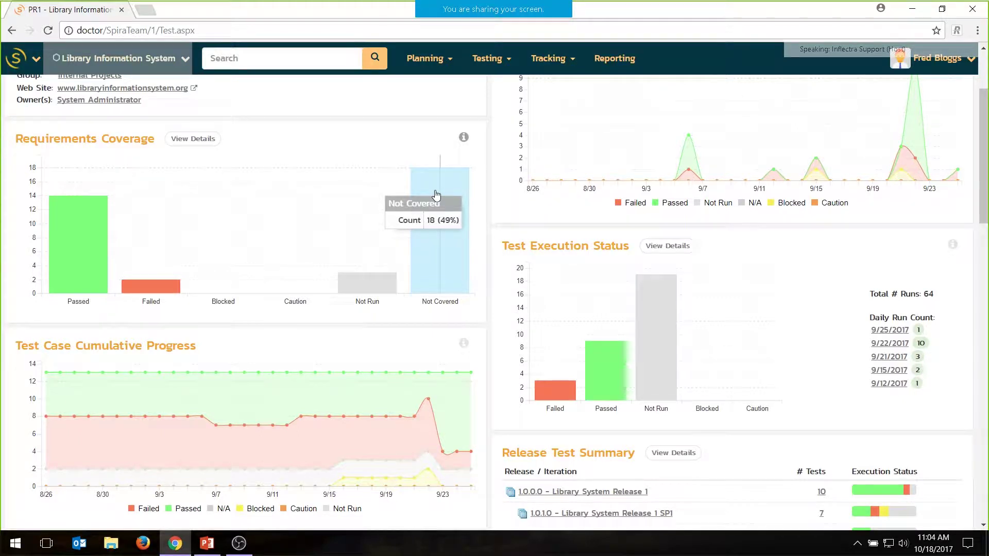
scroll(464, 227, down, 1)
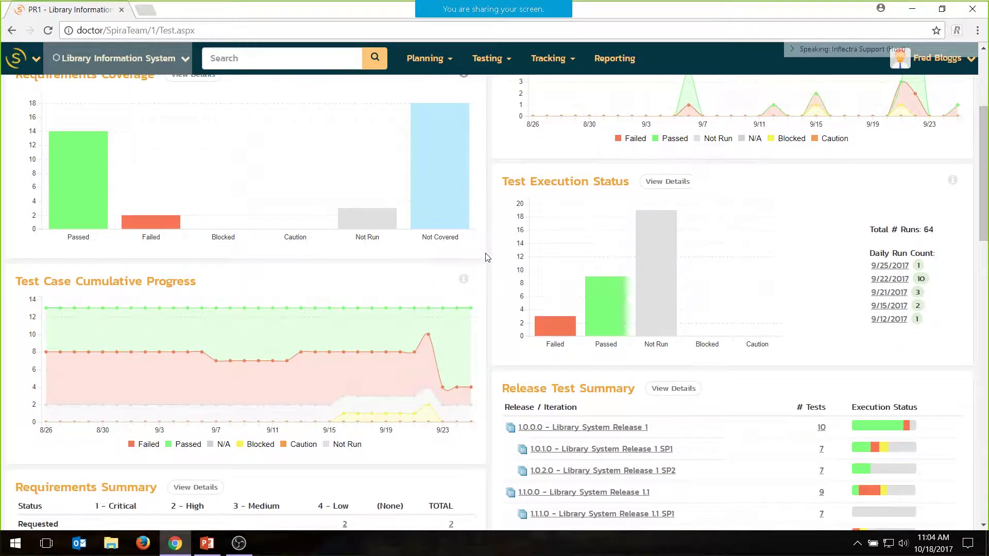
scroll(486, 257, down, 1)
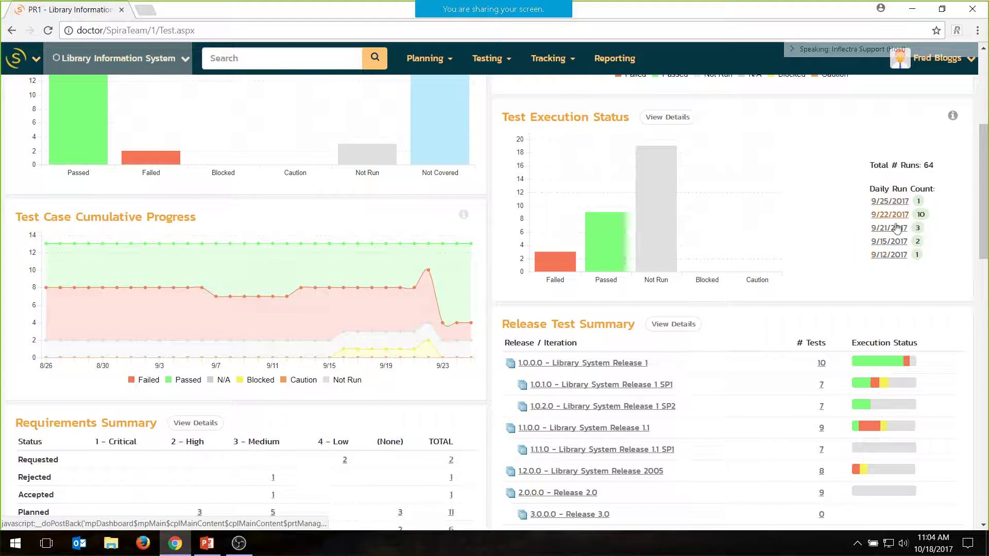
scroll(898, 208, up, 1)
scroll(897, 208, up, 2)
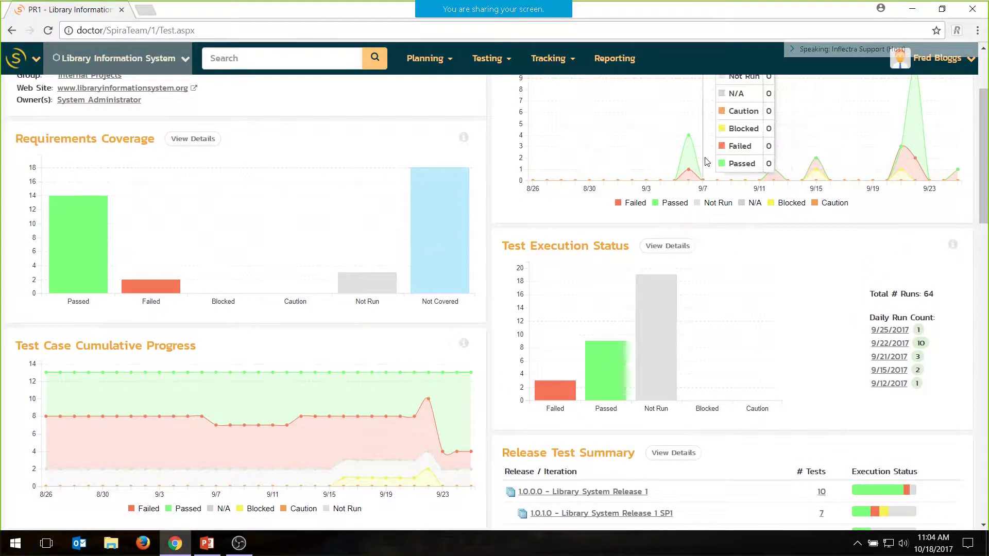
scroll(791, 259, down, 2)
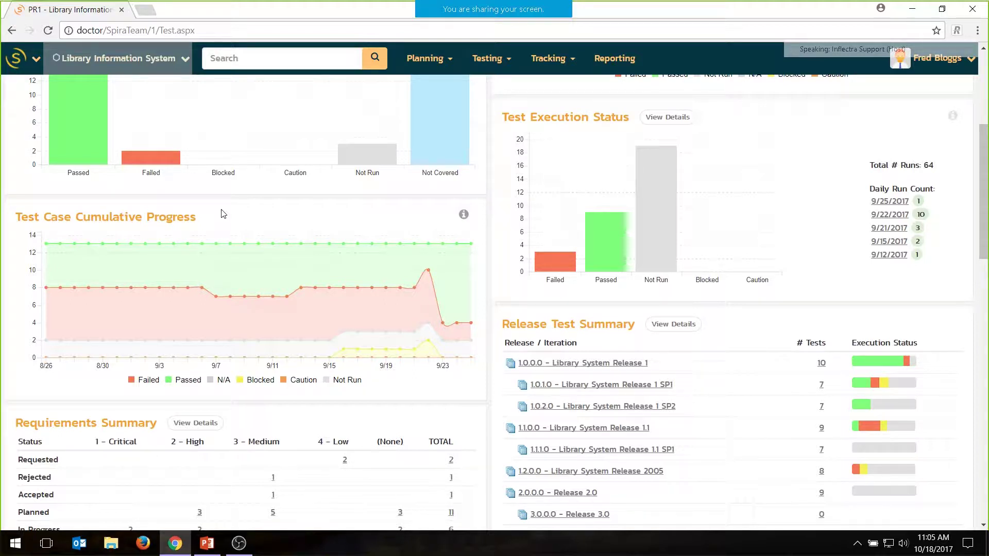
mouse_move(272, 246)
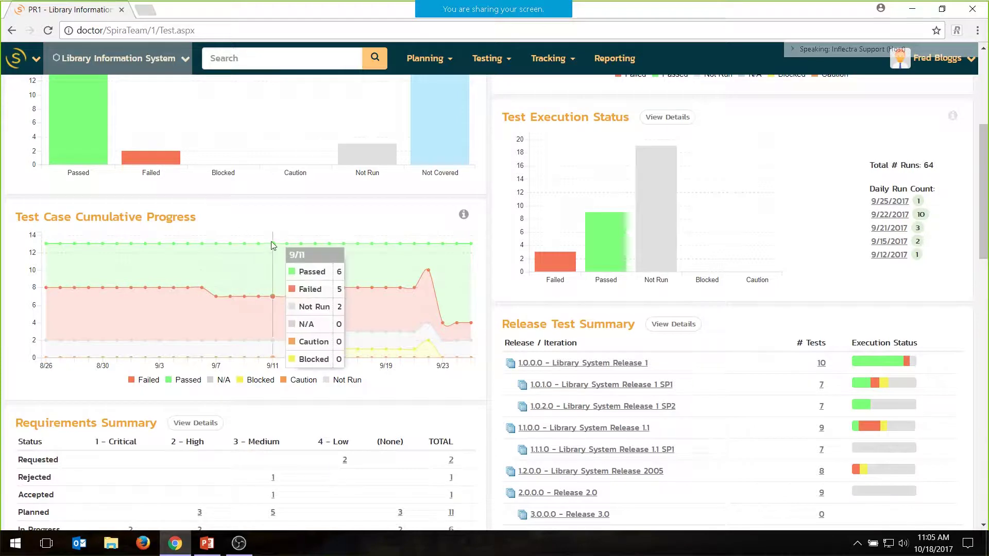
scroll(626, 280, up, 5)
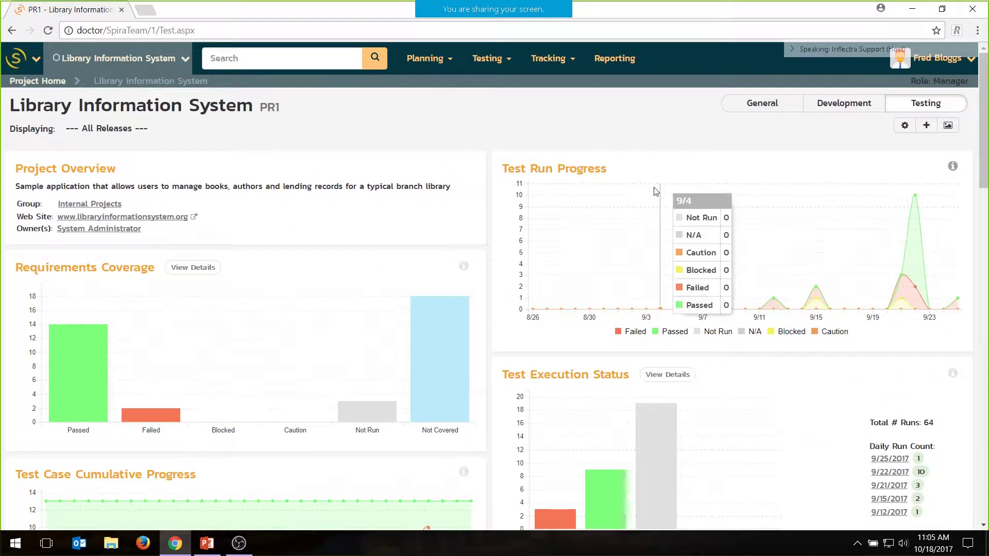
scroll(73, 240, down, 4)
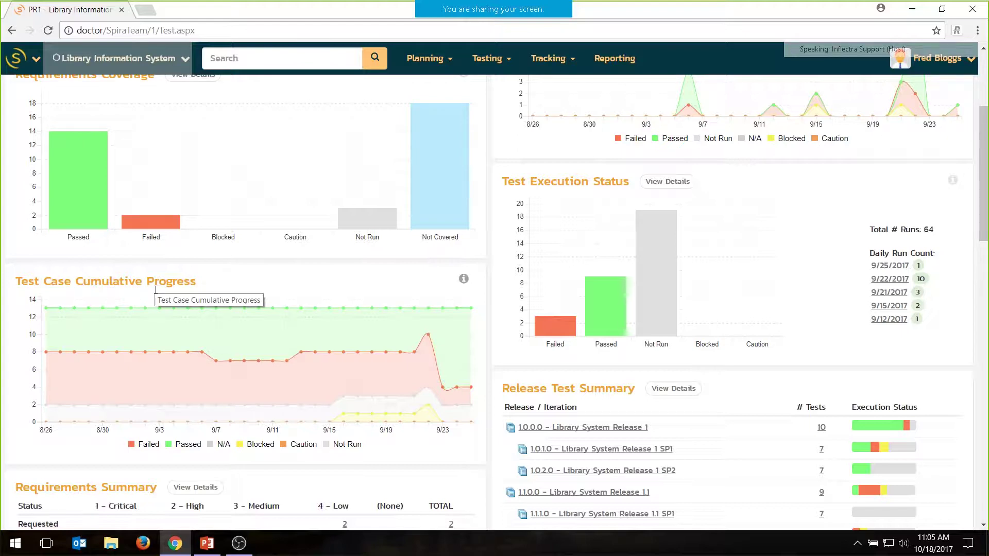
Examine the Requirements Summary, Test Set Status and Incident Summary widgets, including the incident types available for filtering.
scroll(125, 304, down, 5)
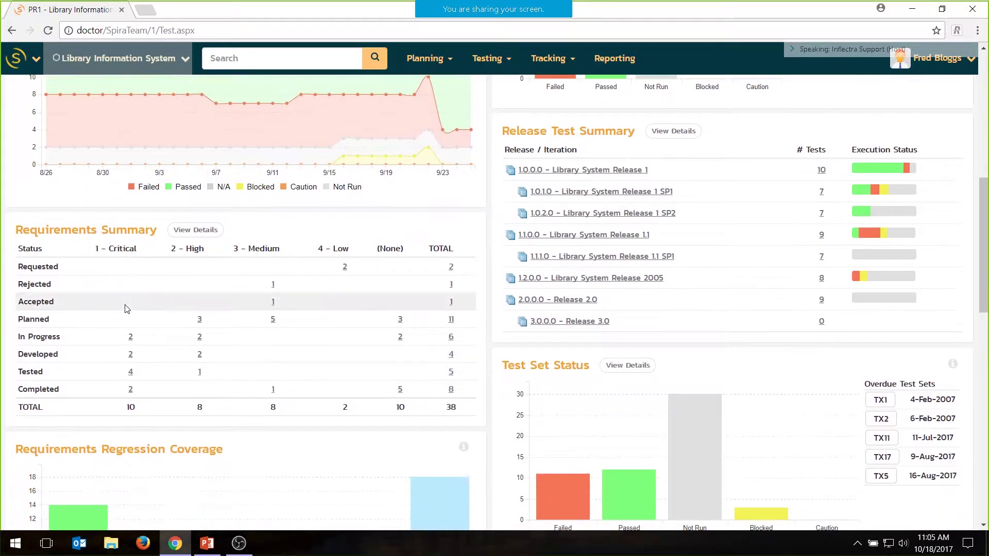
scroll(126, 309, down, 3)
mouse_move(591, 299)
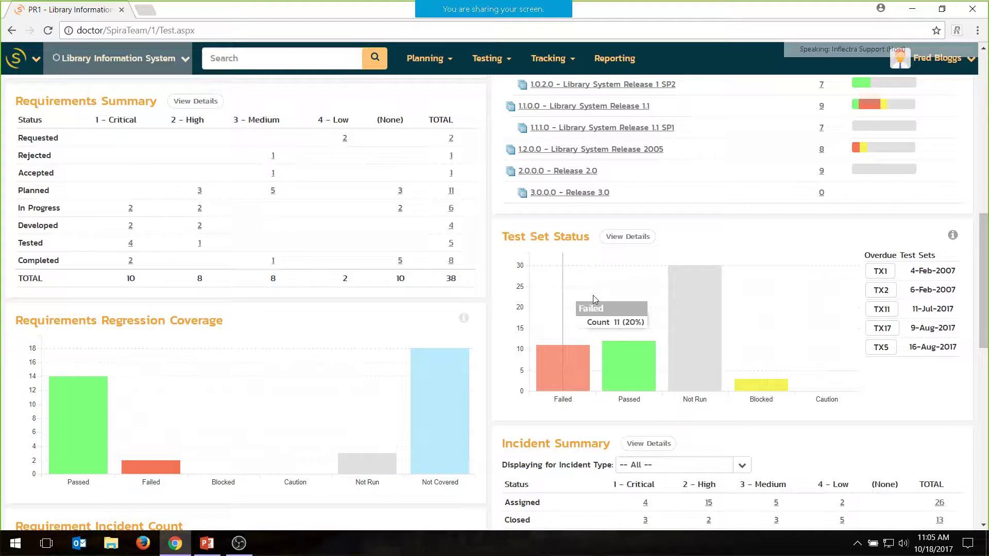
scroll(592, 295, down, 5)
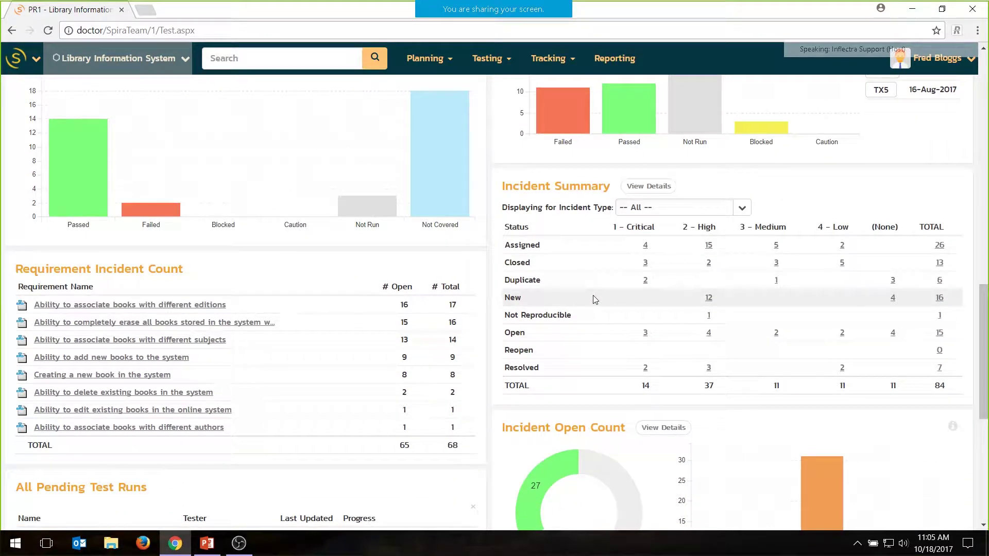
scroll(577, 289, down, 2)
scroll(577, 283, up, 1)
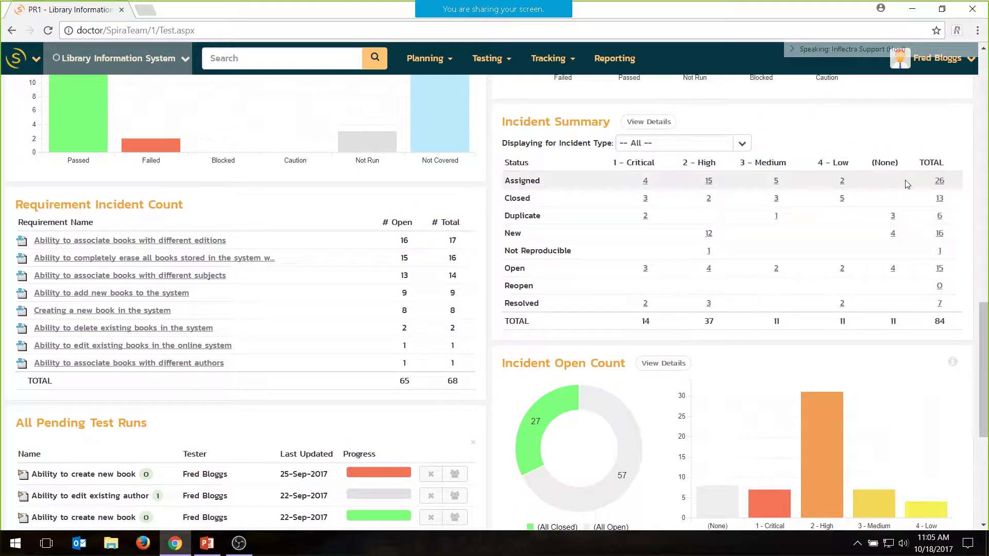
click(742, 143)
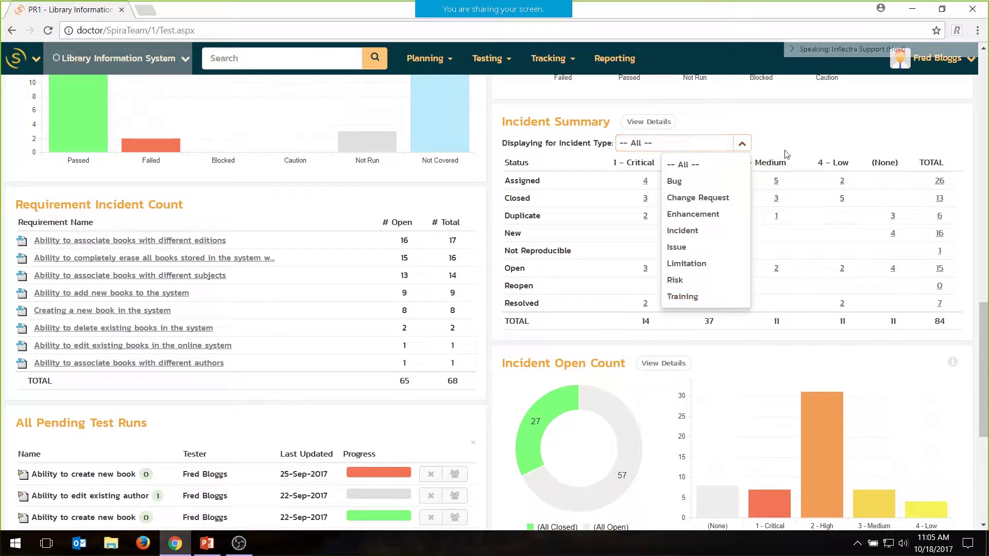
click(690, 286)
Examine the Incident Open Count charts, the Incident Test Coverage chart and the pending test runs on the Testing dashboard.
scroll(672, 288, down, 2)
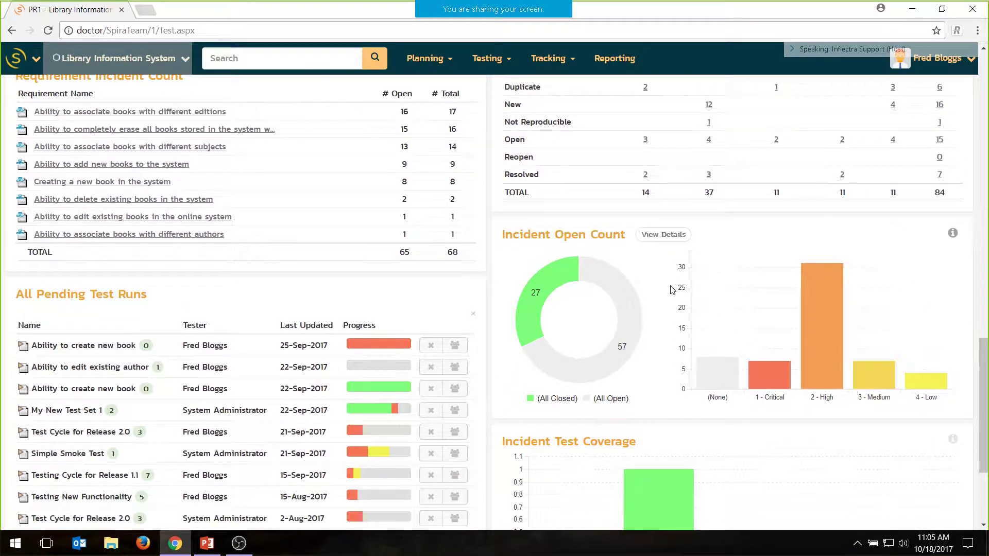
mouse_move(633, 278)
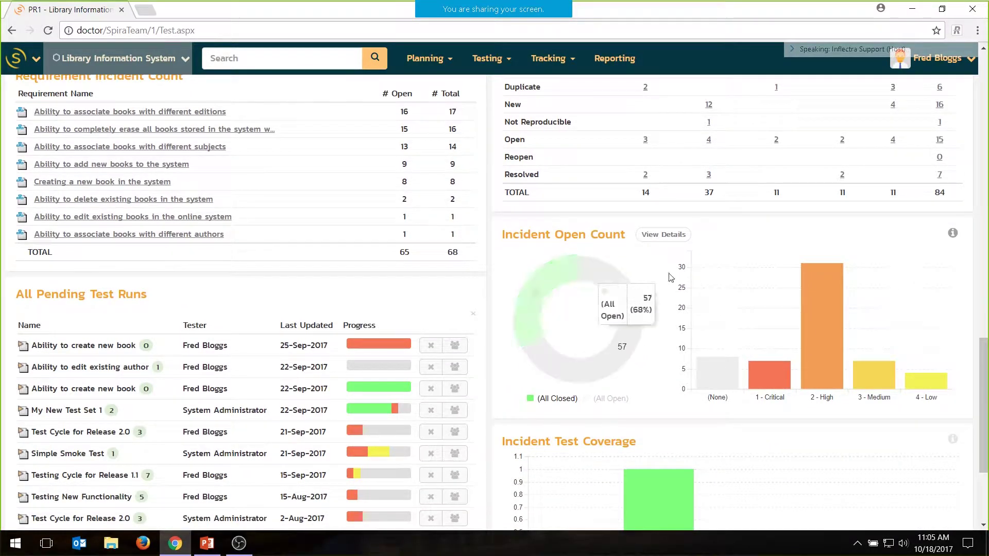
mouse_move(792, 292)
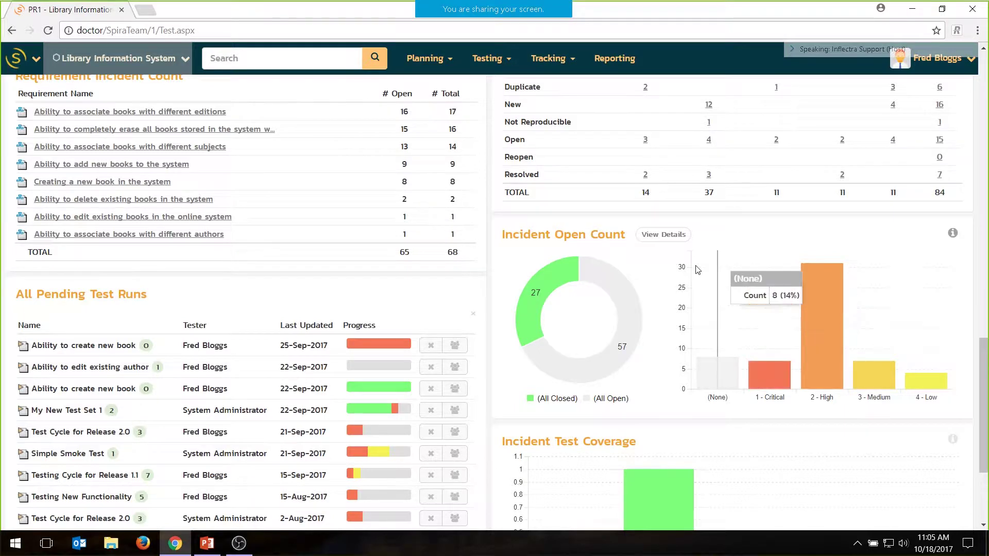
scroll(642, 259, down, 3)
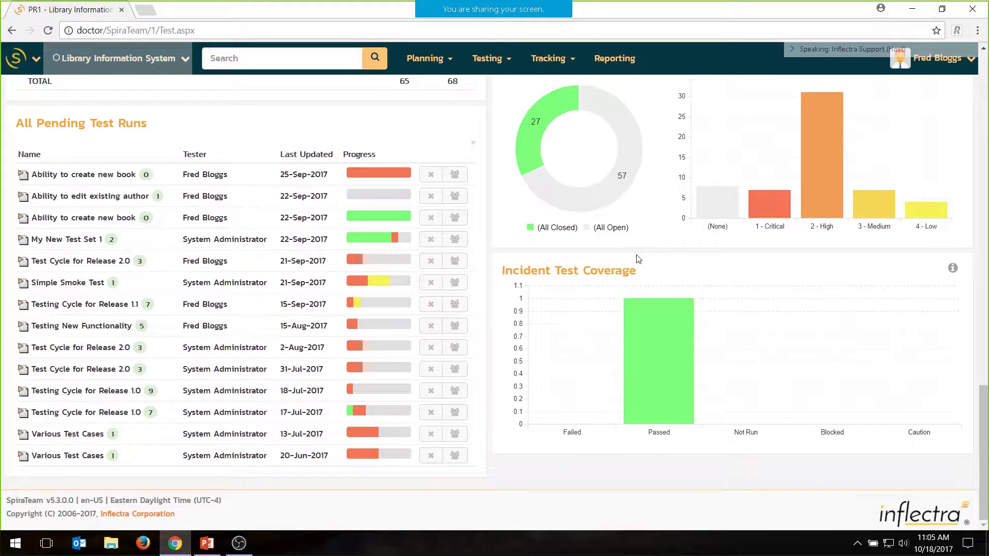
scroll(639, 259, up, 2)
mouse_move(564, 232)
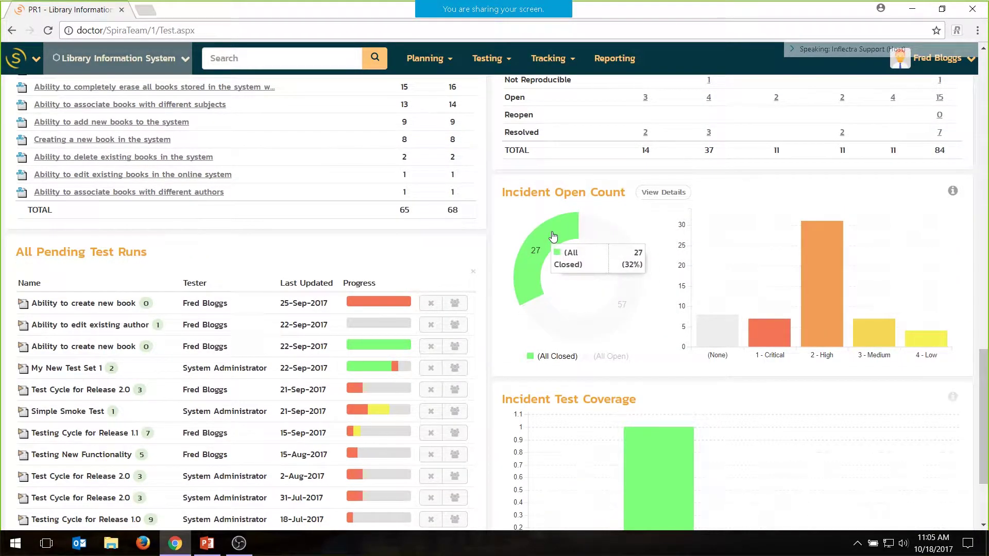
scroll(524, 238, up, 3)
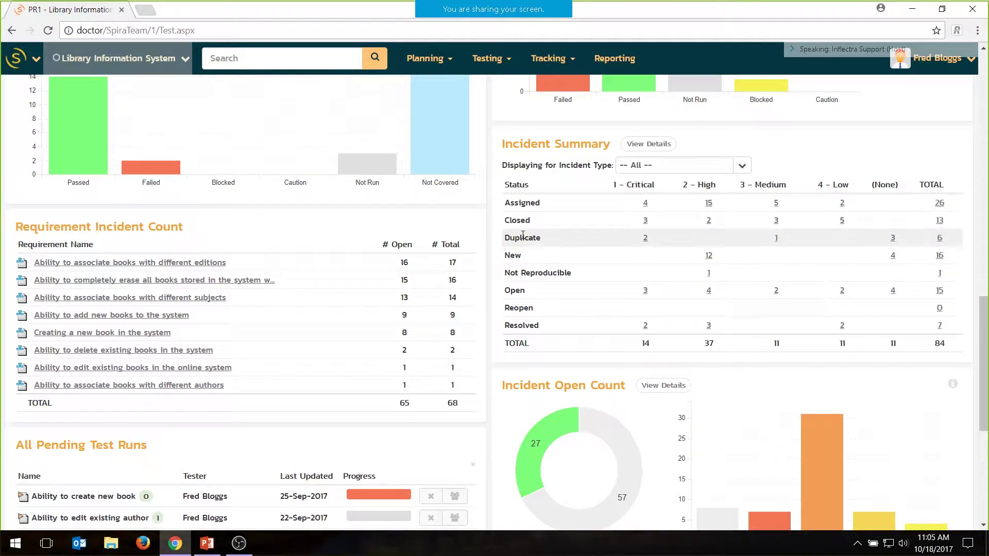
scroll(524, 238, up, 4)
scroll(523, 238, up, 10)
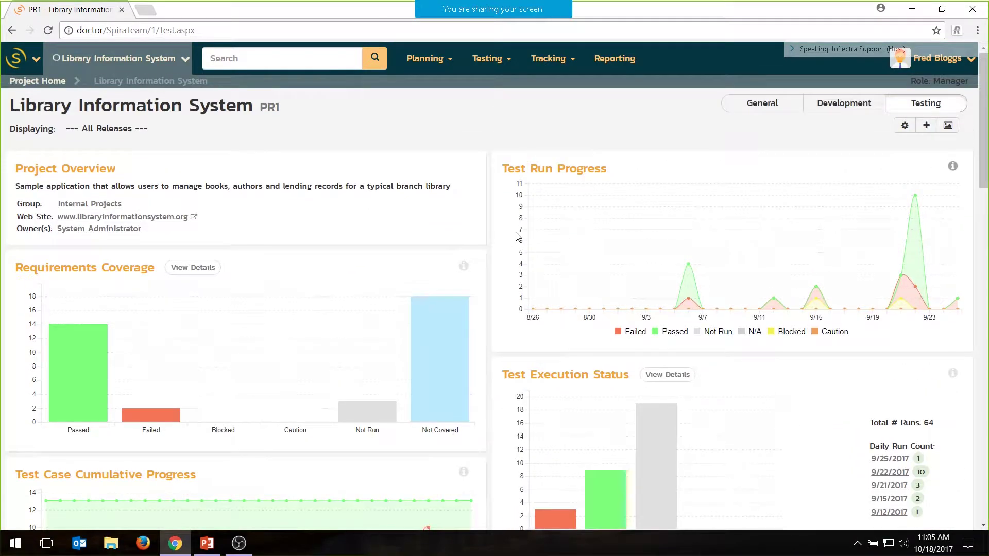
Switch to the project's Development dashboard and review its recent builds, release task progress and source code commits.
click(826, 104)
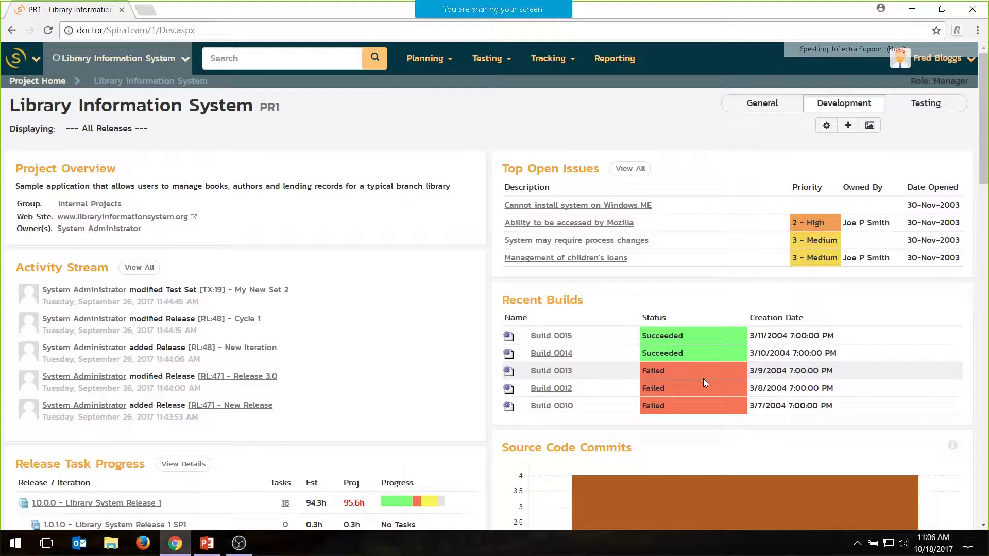
scroll(680, 331, down, 4)
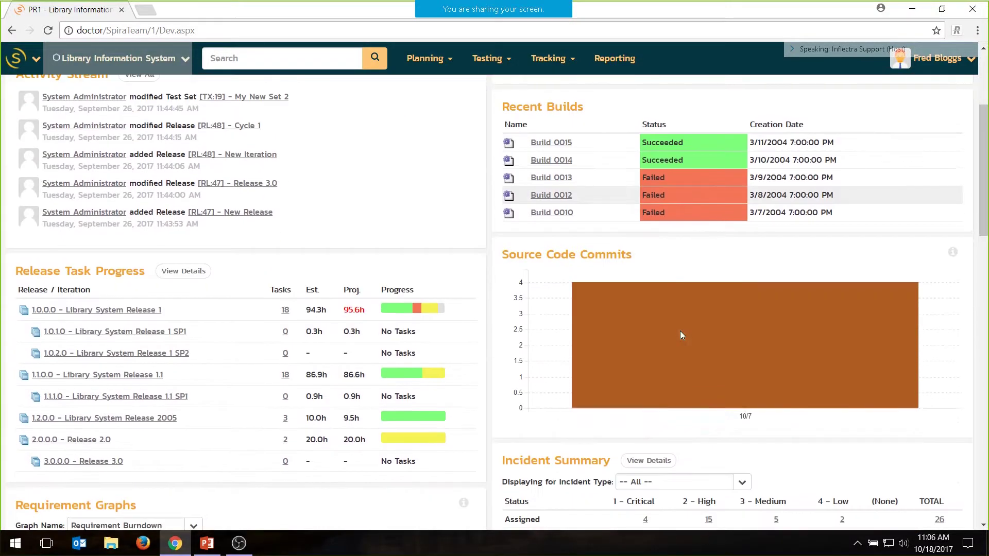
mouse_move(680, 331)
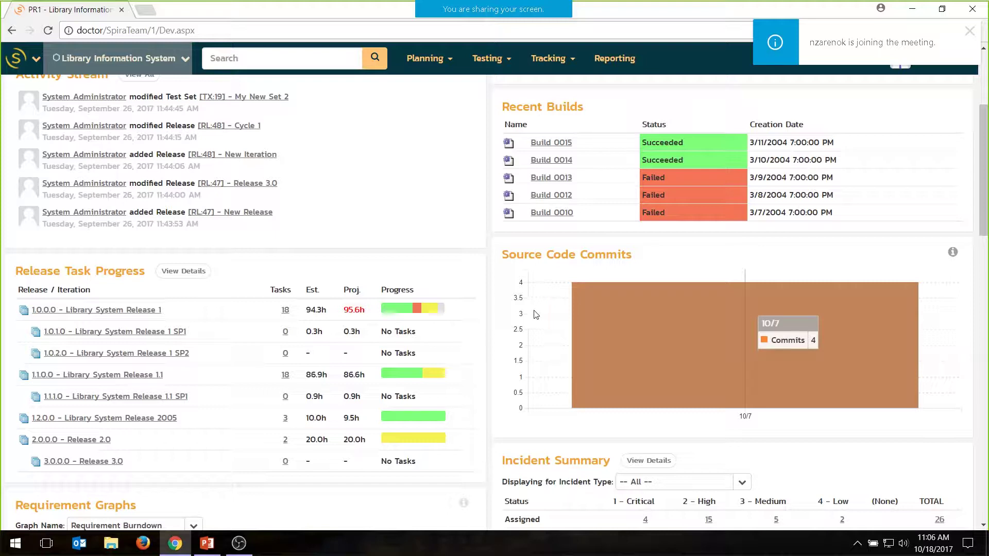
scroll(534, 311, down, 1)
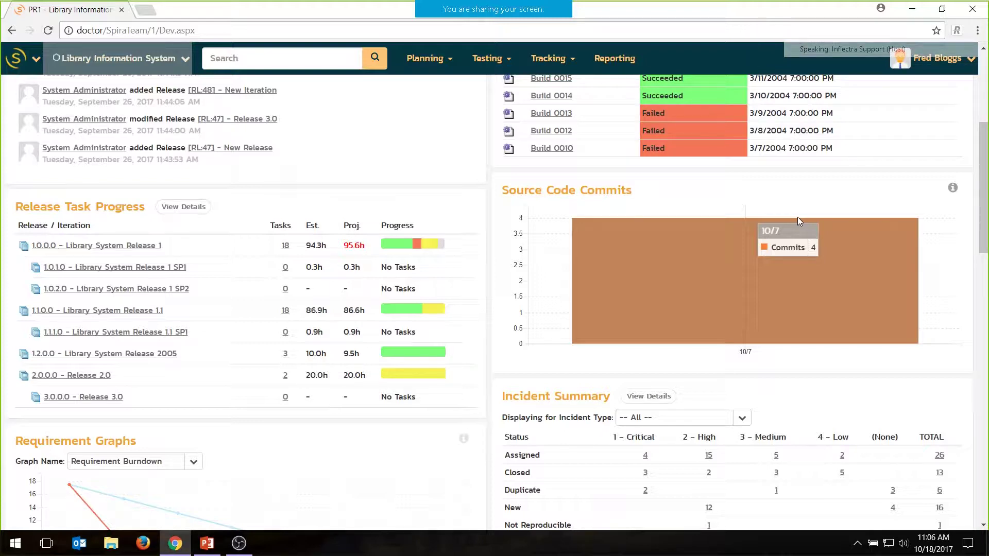
scroll(642, 242, down, 3)
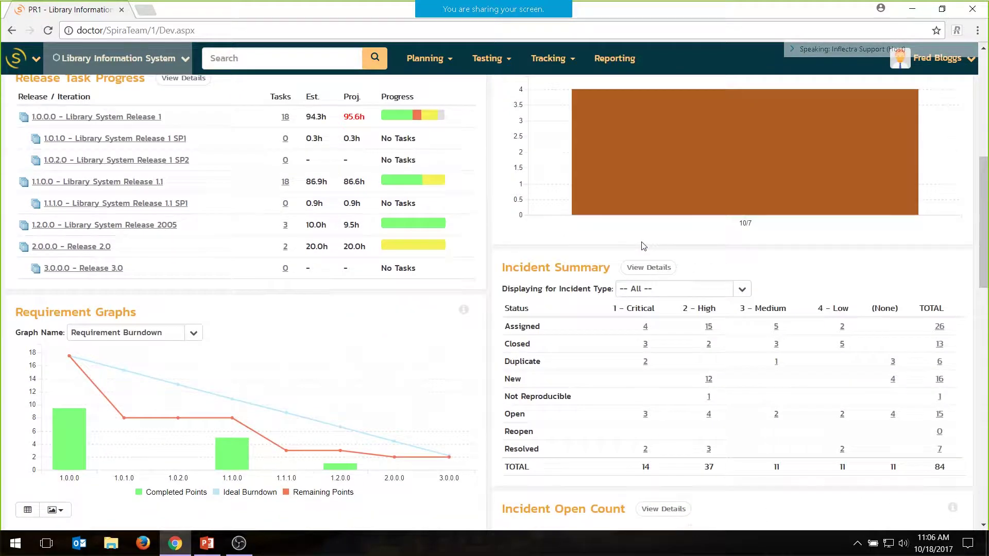
Set the Requirement Graphs widget to show the Requirement Burnup graph.
scroll(395, 246, down, 3)
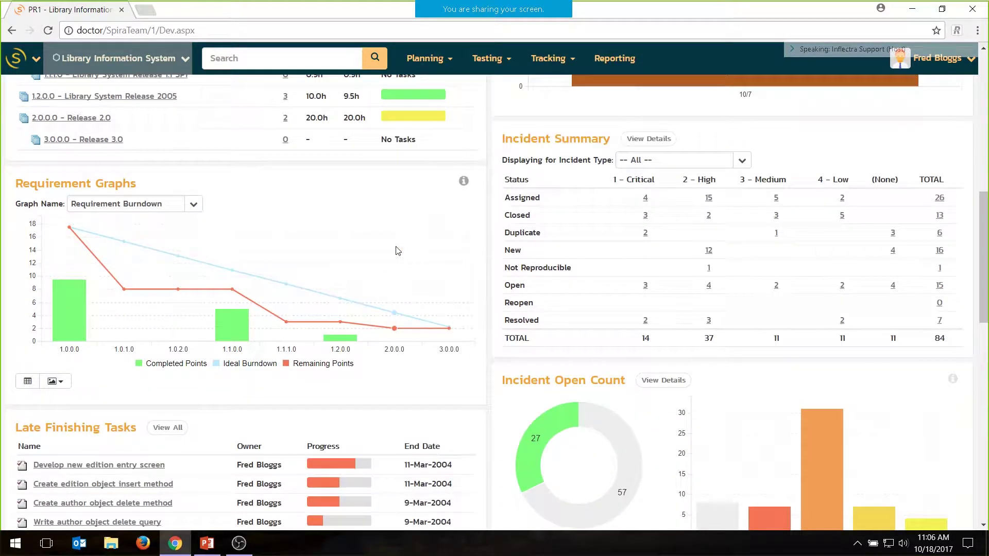
click(191, 204)
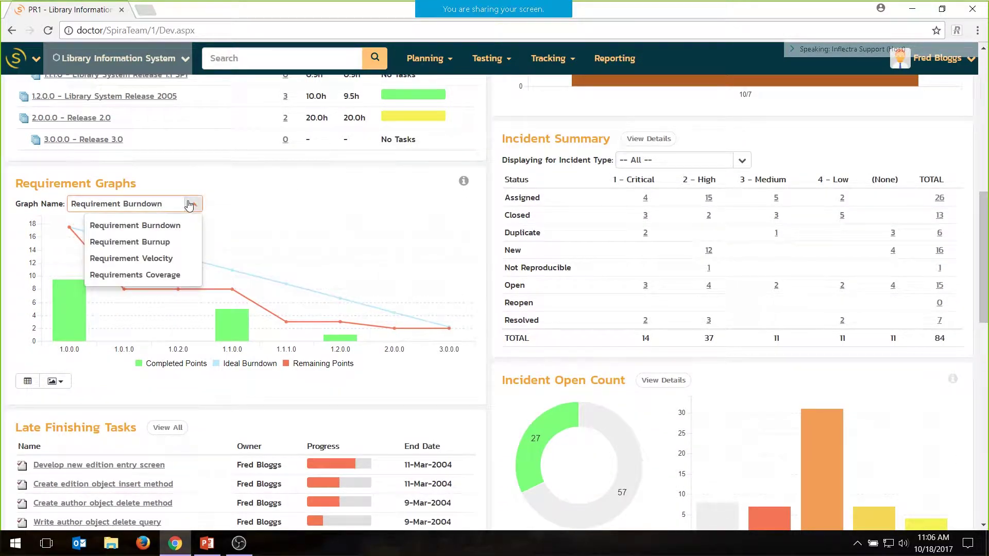
click(165, 243)
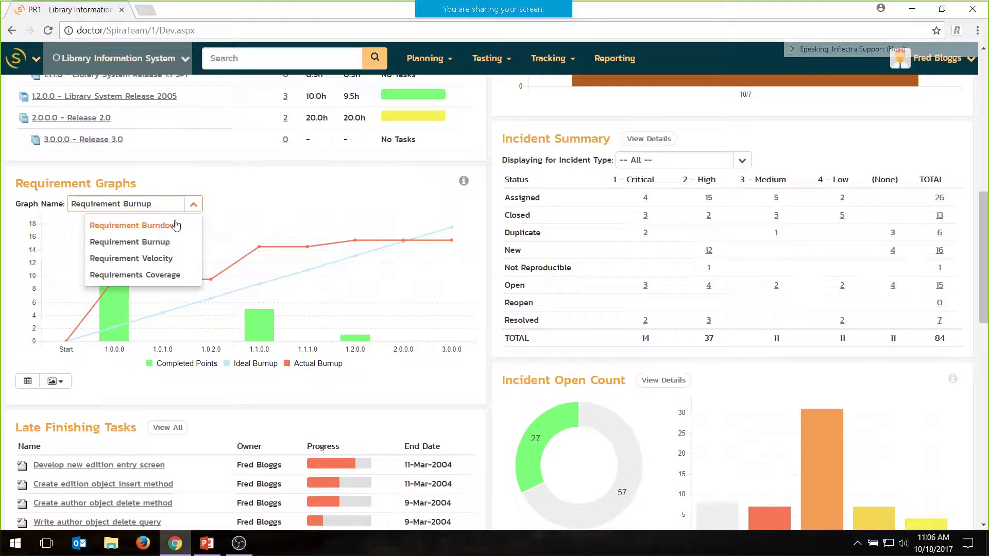
View the Requirement Velocity graph and the Requirements Coverage graph in the Requirement Graphs widget.
click(147, 264)
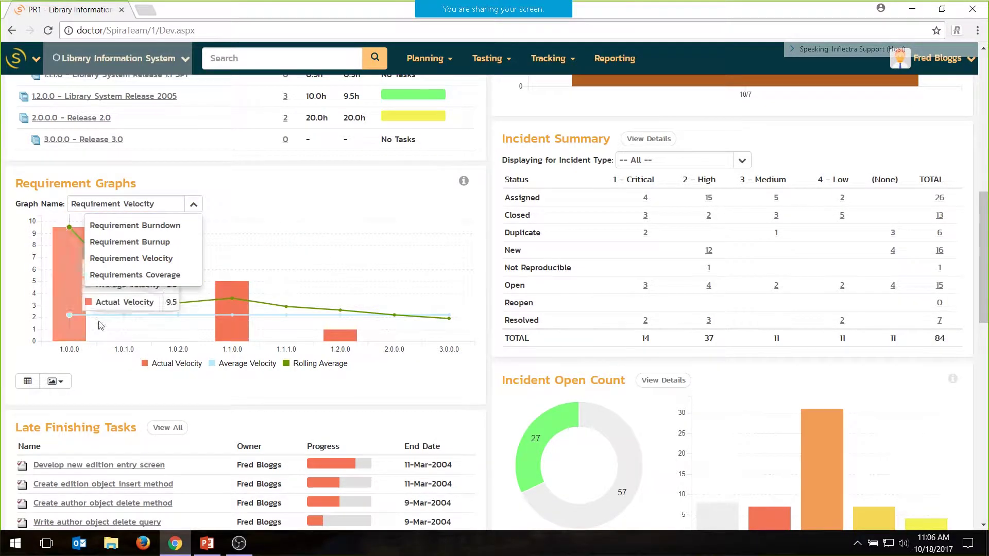
click(193, 206)
click(193, 207)
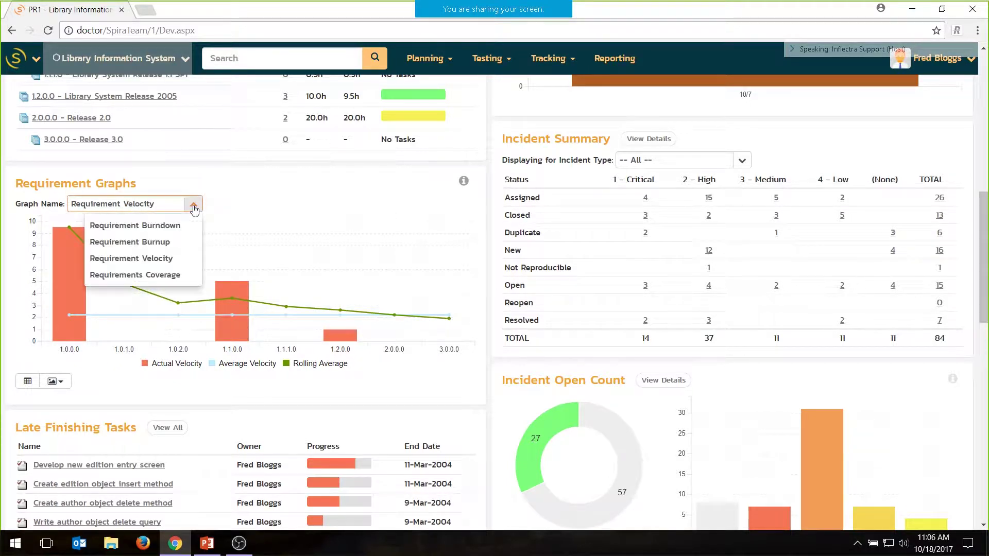
click(163, 275)
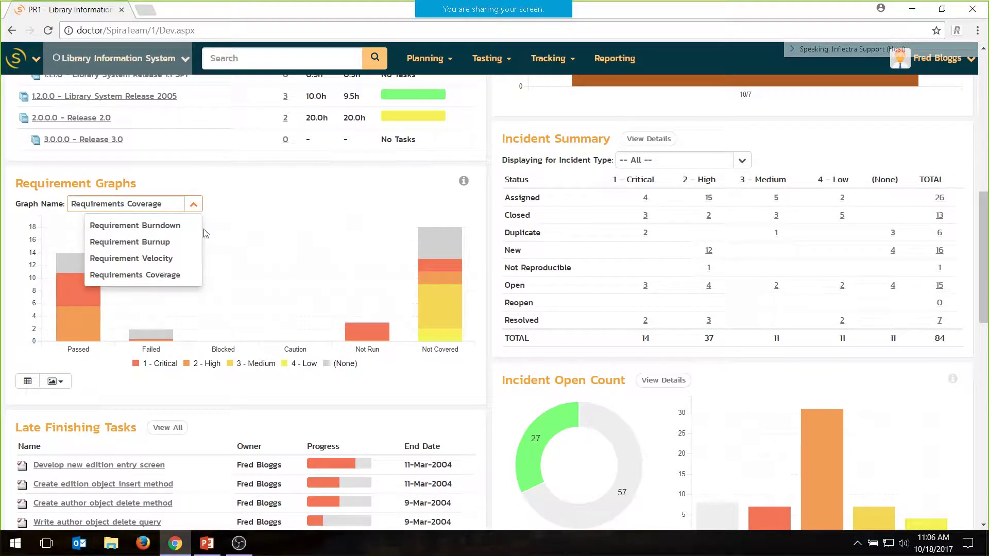
Set the Requirement Graphs widget to show the Requirement Burndown graph.
click(194, 203)
click(174, 209)
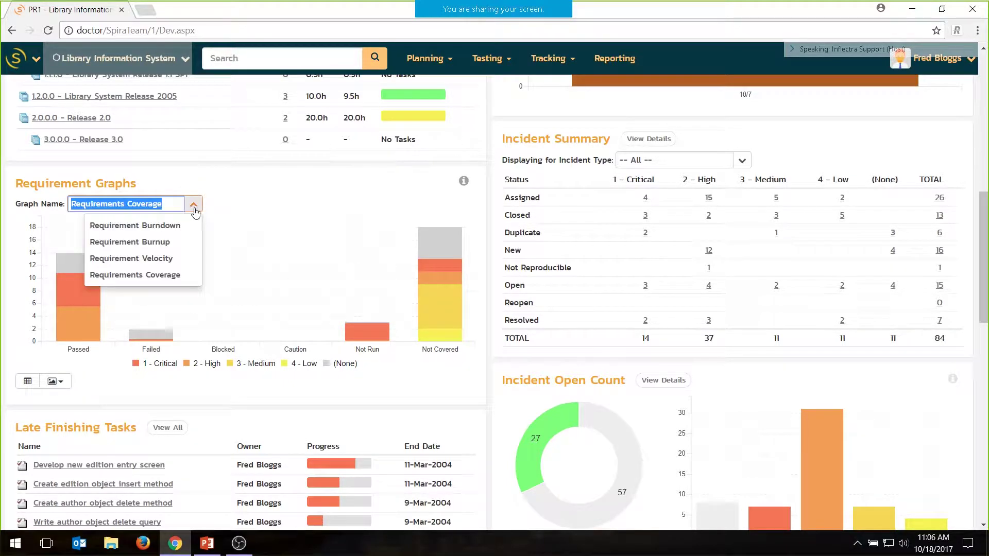
click(135, 225)
Review the late finishing and late starting tasks, the task graph, the requirements and incident count summaries, and incident aging on the Development dashboard.
scroll(348, 254, down, 1)
scroll(348, 253, down, 4)
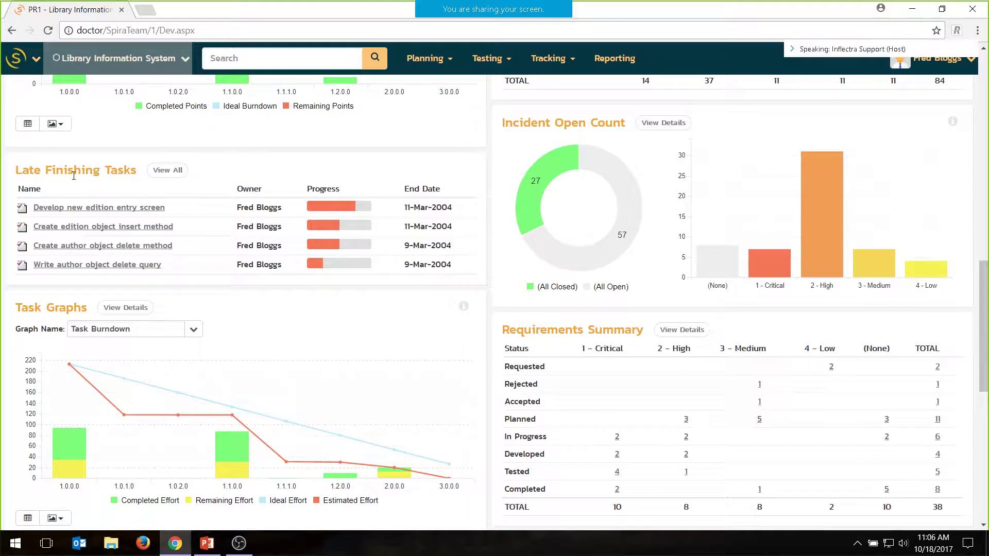
scroll(73, 175, down, 5)
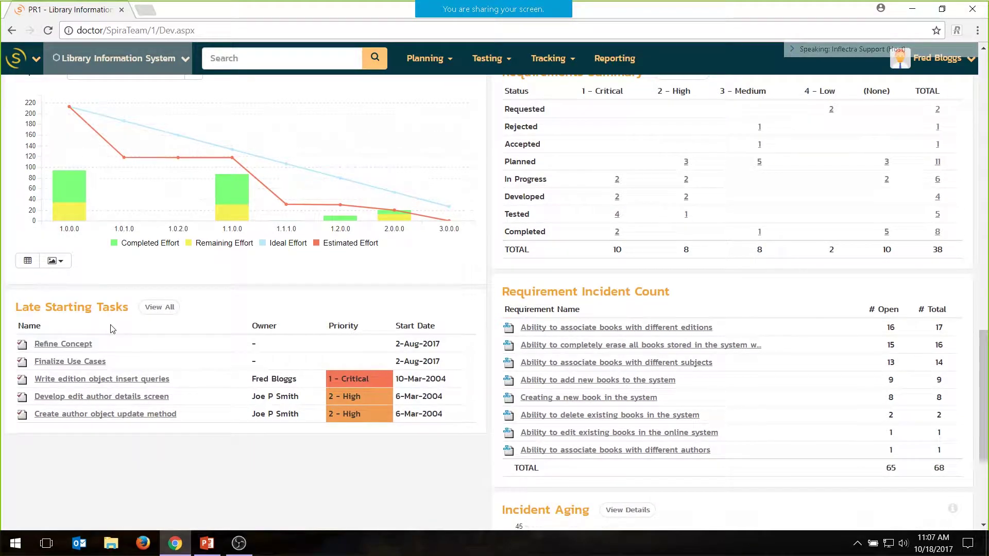
scroll(112, 329, down, 4)
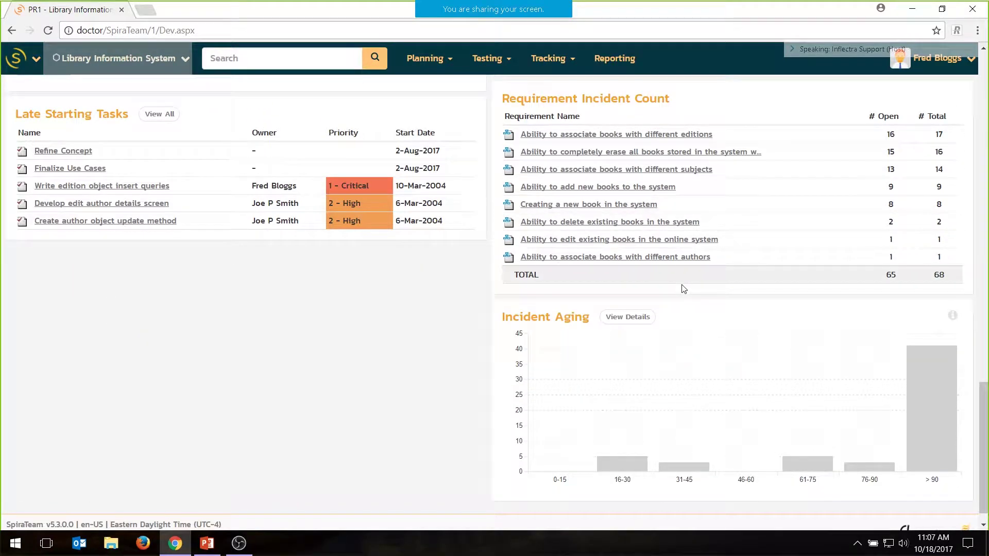
mouse_move(624, 373)
Switch from the Library Information System project to the Internal Projects group dashboard.
scroll(624, 372, up, 15)
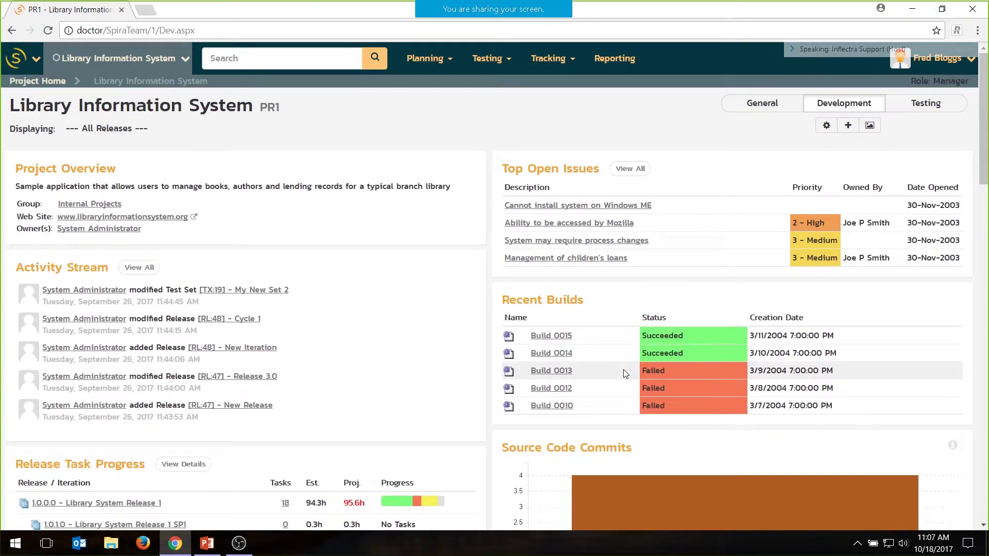
click(118, 58)
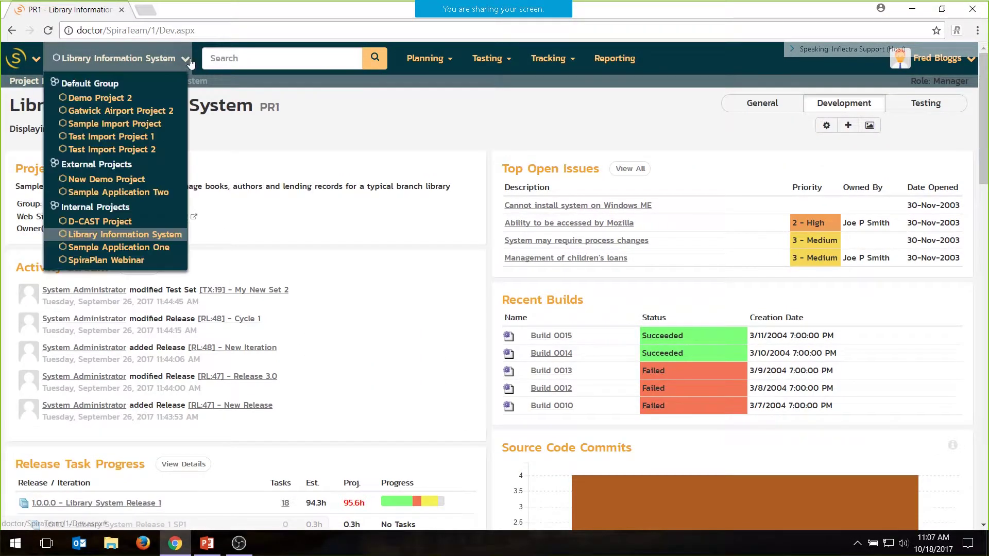
click(82, 207)
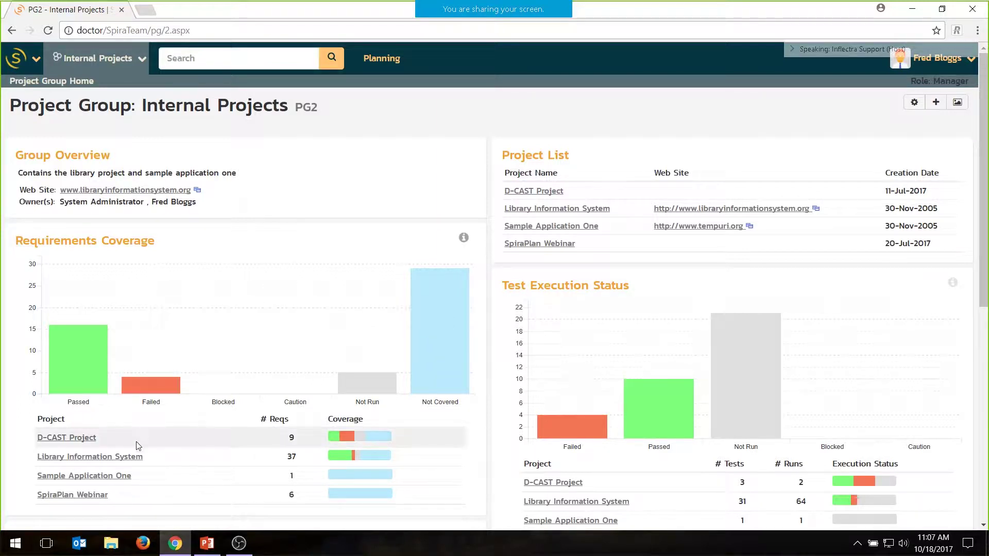
Examine the group's Requirements Coverage, Test Execution Status, Task Progress, Incident Aging and Recent Builds widgets, including the coverage breakdown per project.
mouse_move(364, 455)
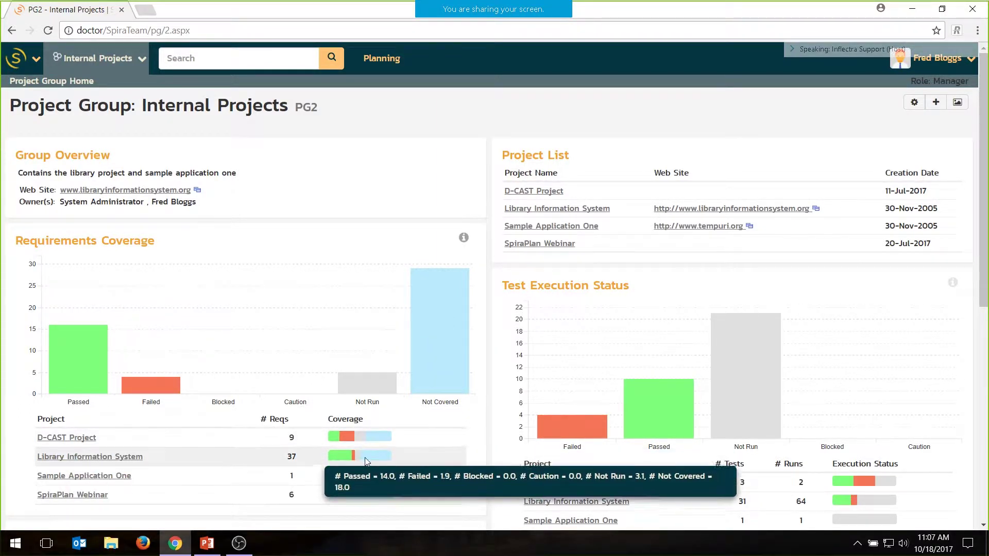
mouse_move(95, 372)
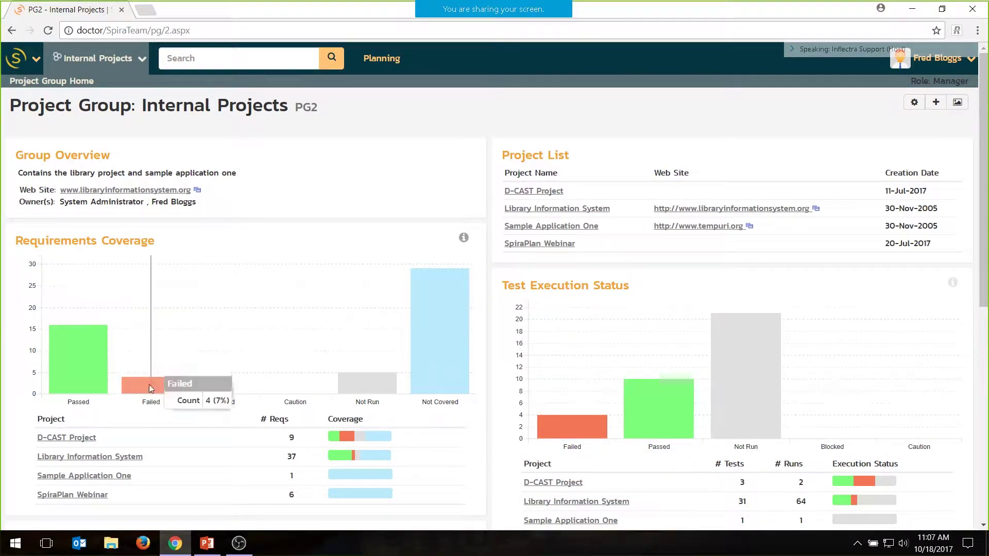
mouse_move(420, 384)
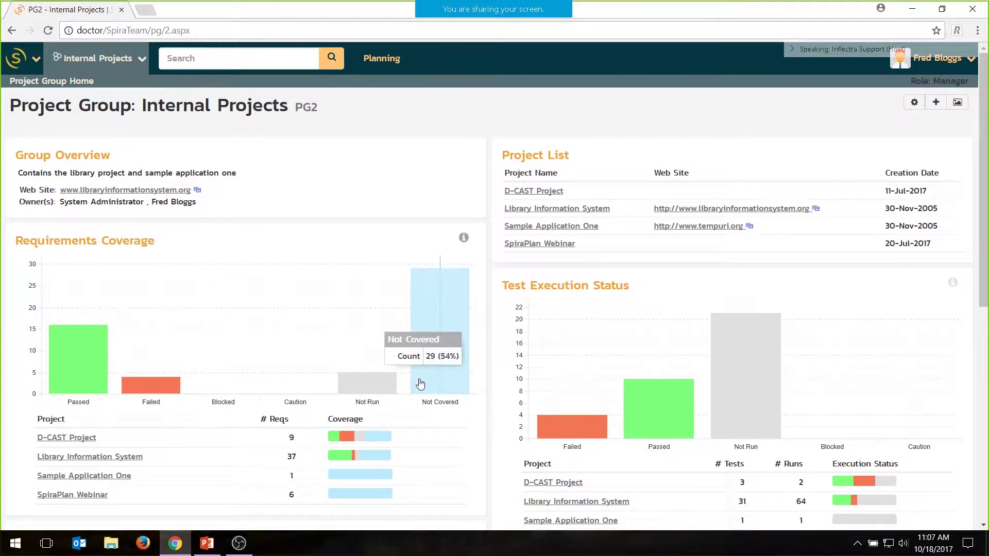
scroll(420, 384, down, 1)
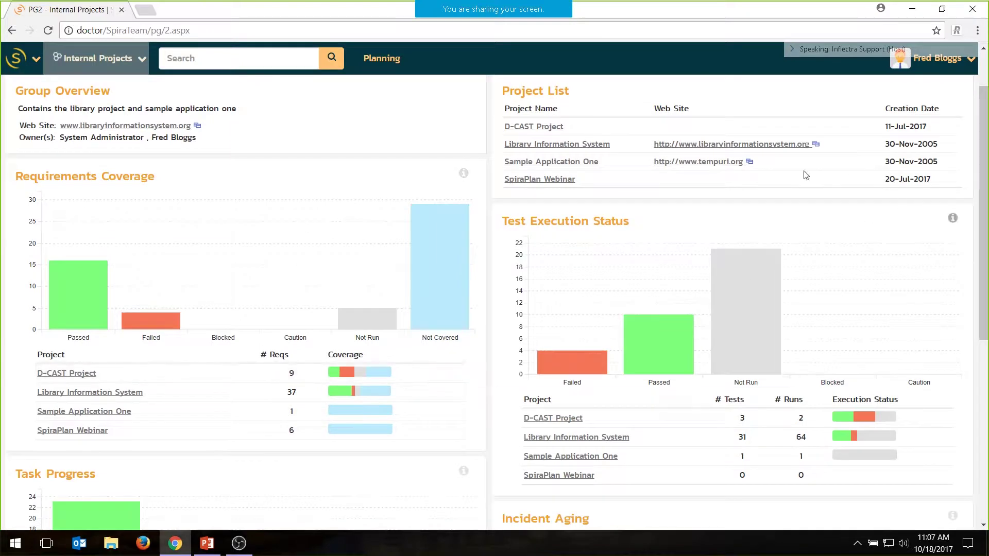
mouse_move(551, 254)
scroll(550, 253, down, 7)
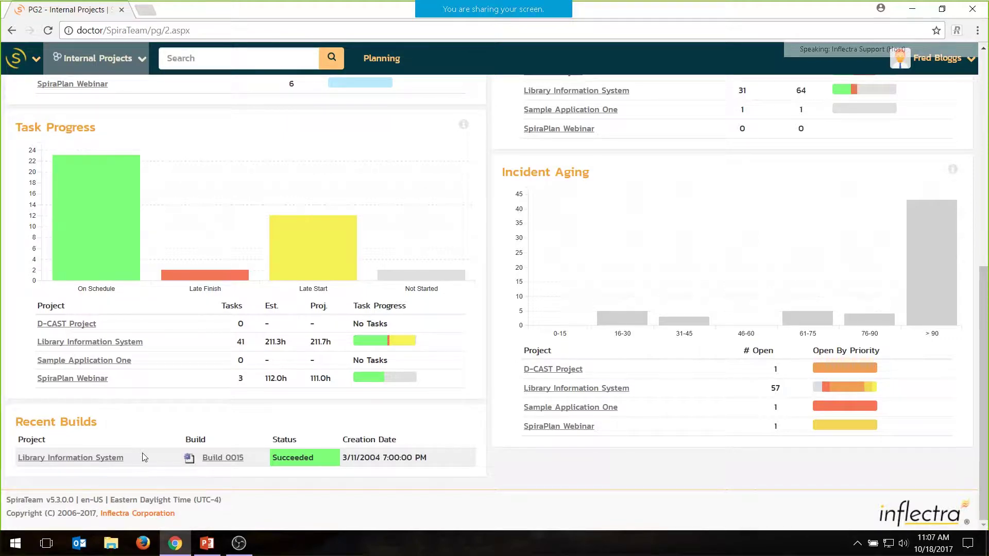
scroll(144, 458, up, 8)
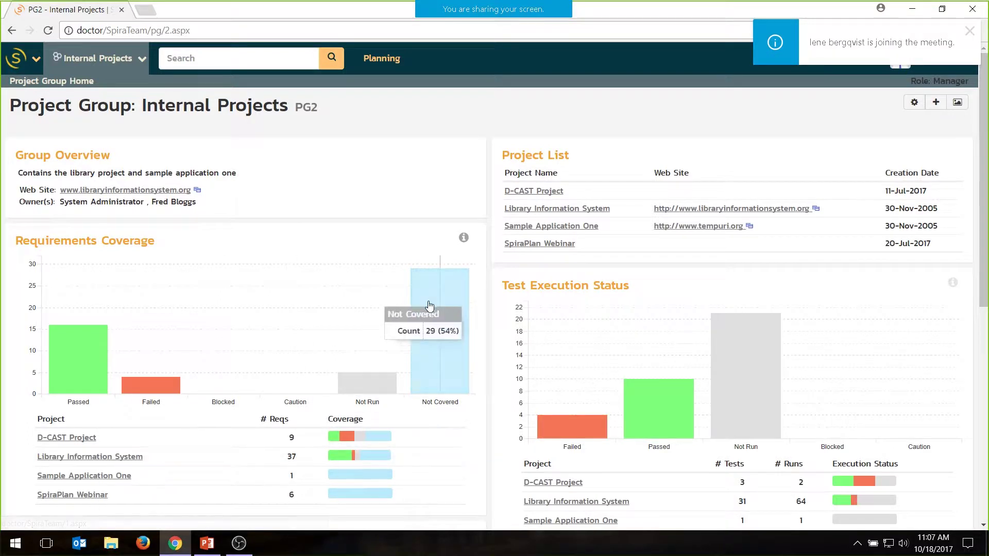
Open the Internal Projects planning board and show the Program Backlog grouped by status.
mouse_move(398, 62)
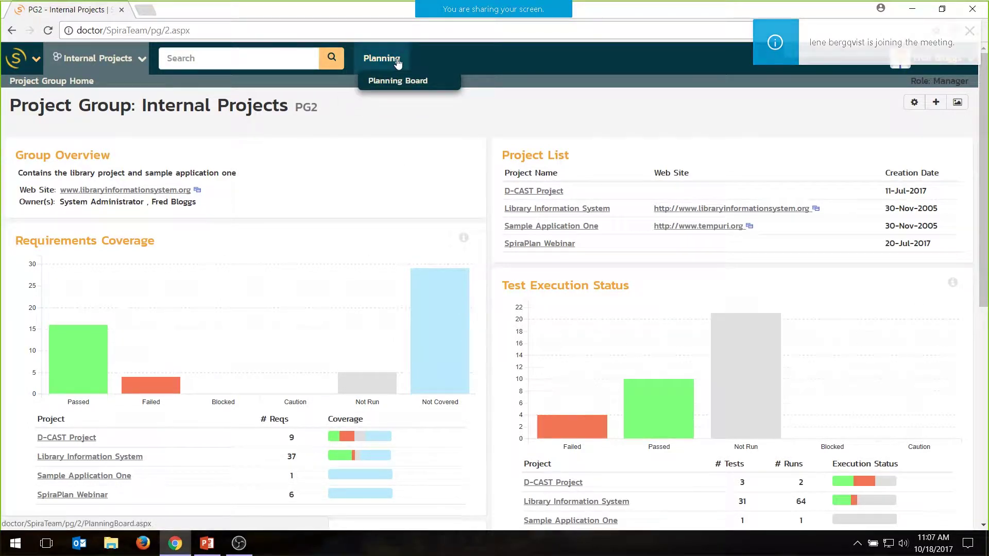
click(398, 63)
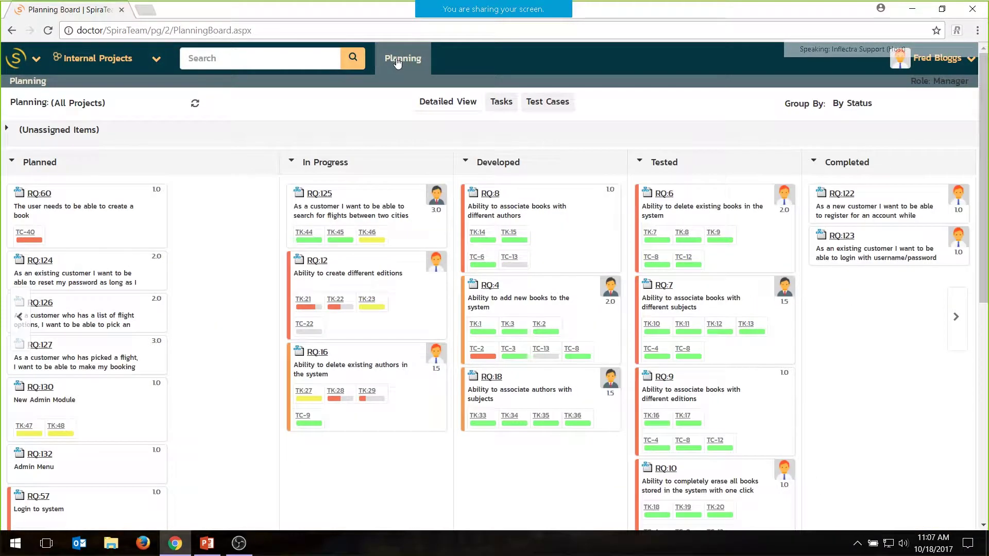
click(179, 106)
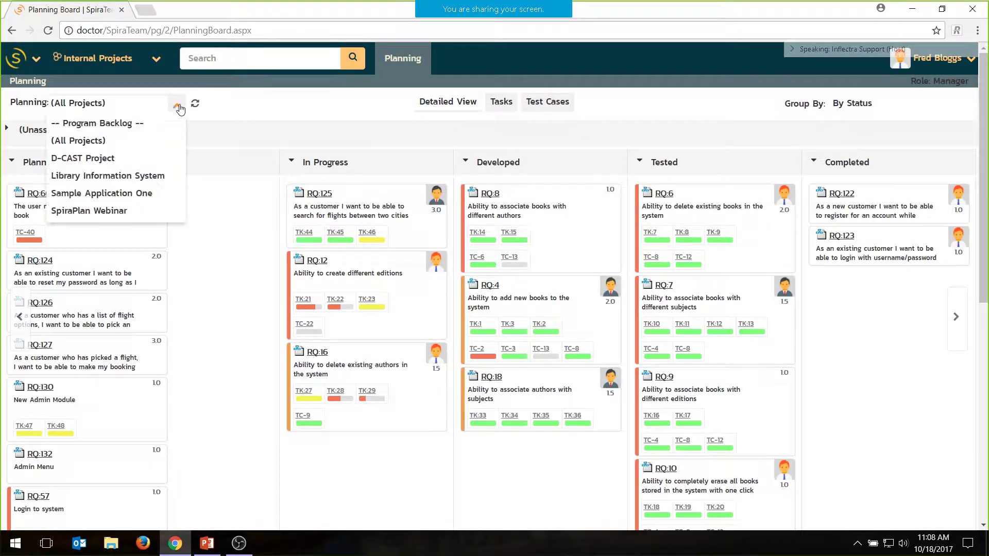
click(106, 123)
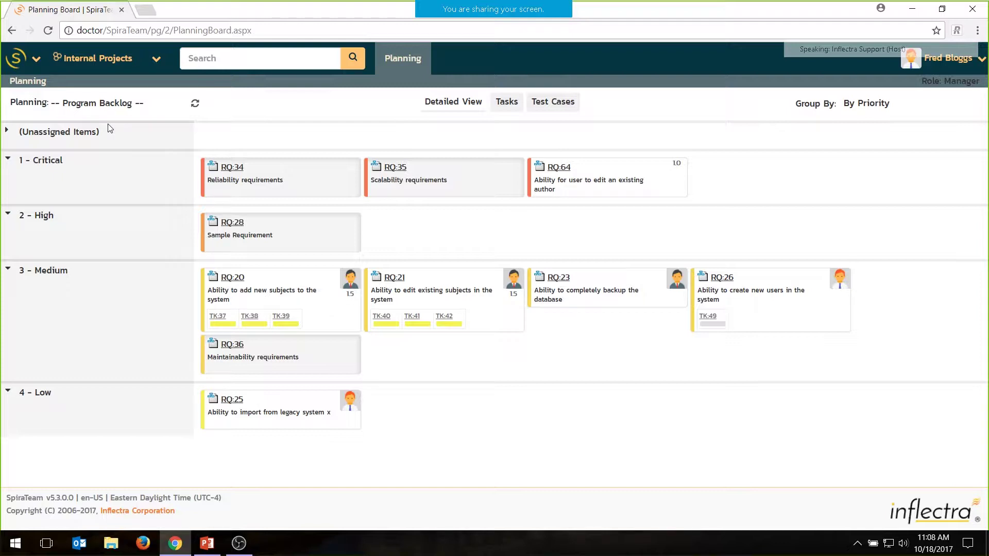
click(969, 107)
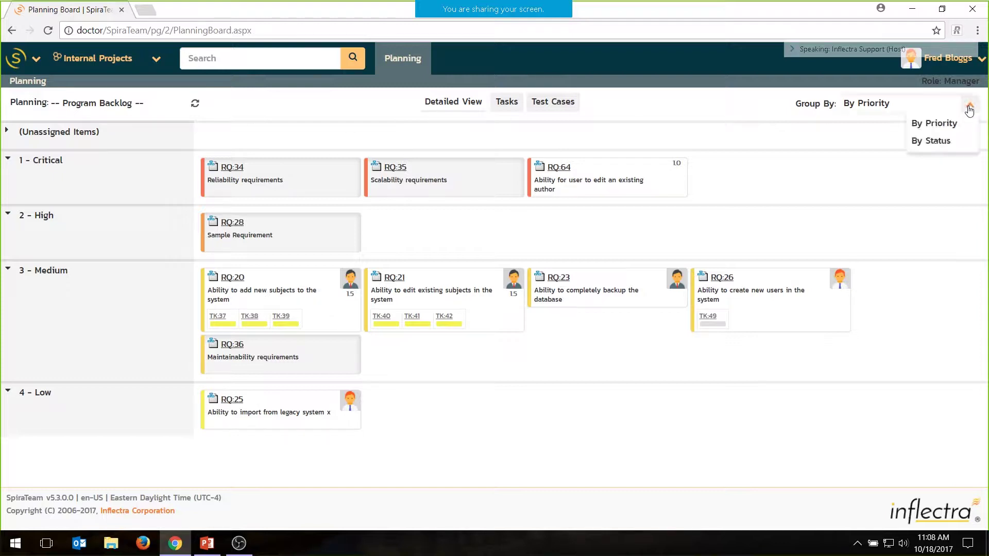
click(934, 140)
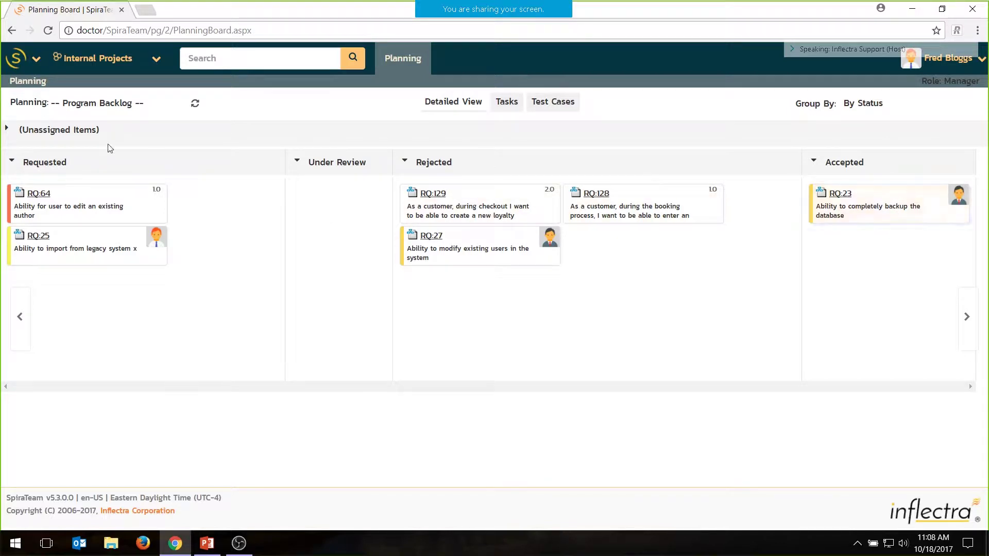
Show the requirements of all projects on the planning board, grouped by project.
click(177, 107)
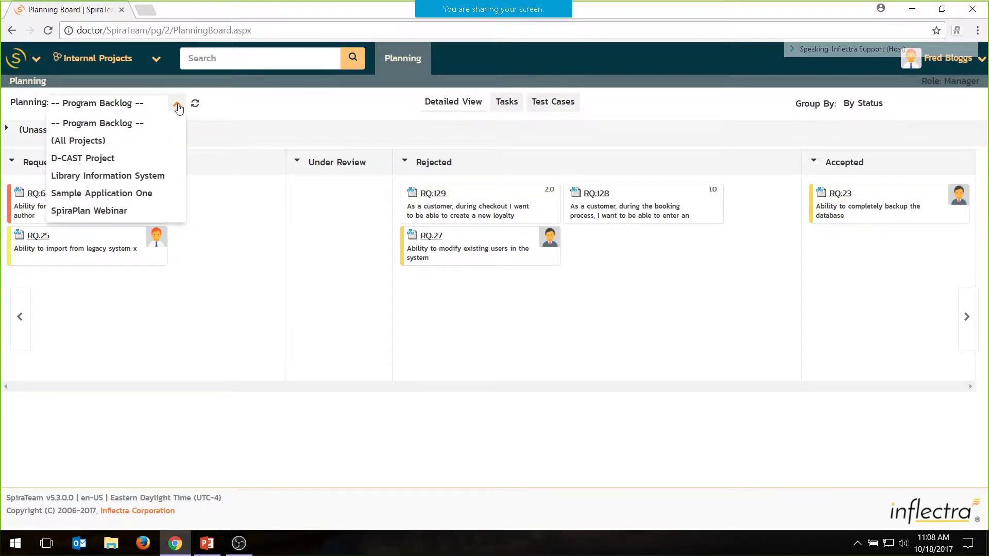
click(94, 140)
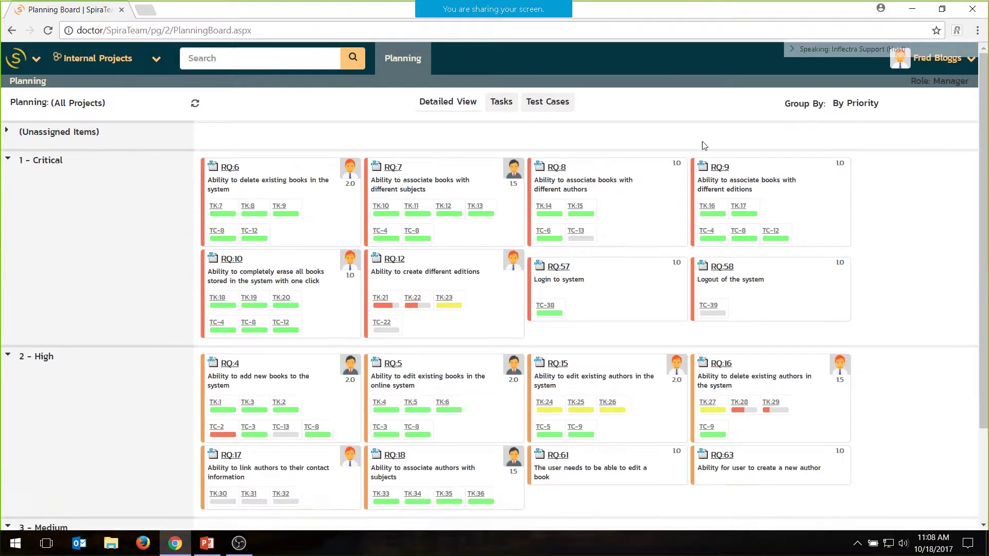
click(956, 103)
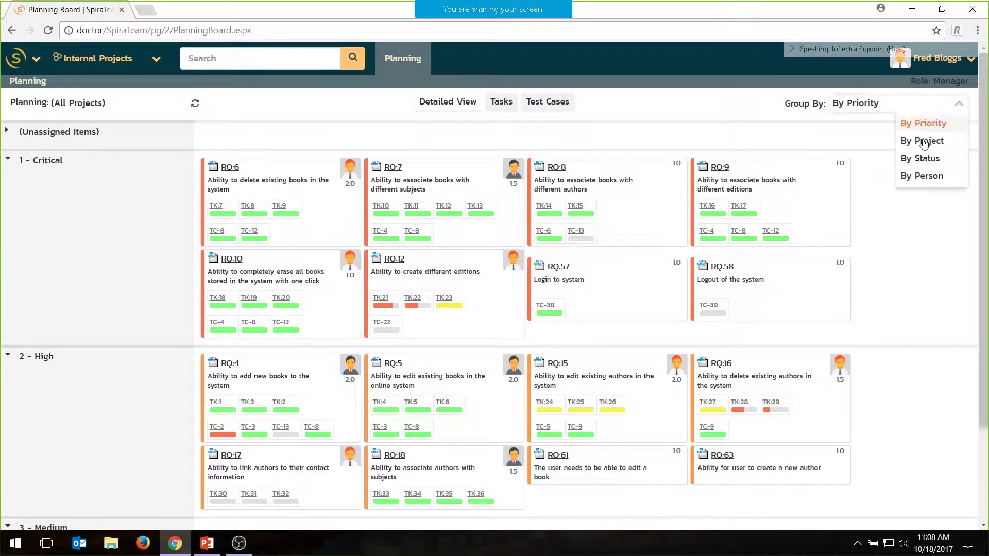
click(922, 141)
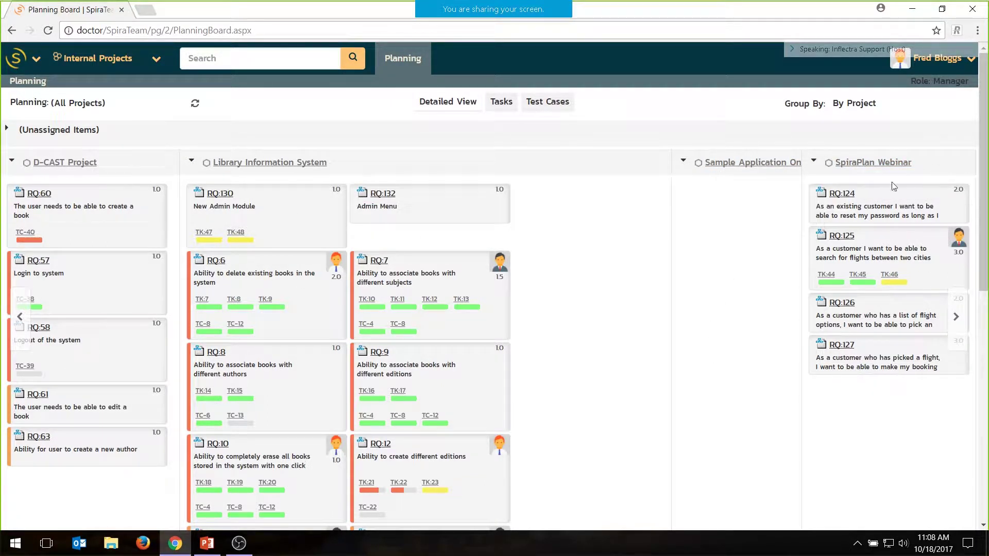
Group the all-projects planning board by priority and look through the Critical to Low sections.
click(955, 106)
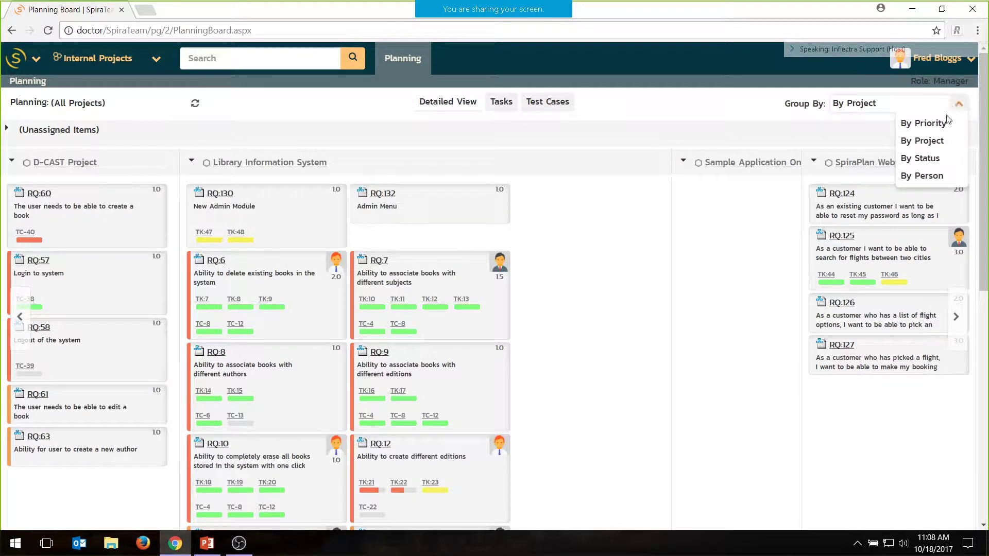
click(943, 124)
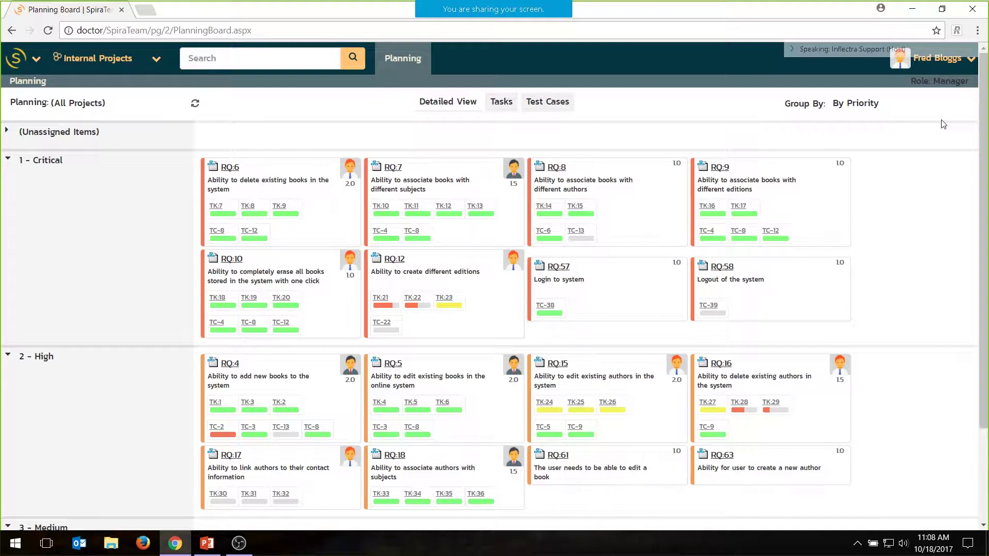
click(799, 199)
scroll(822, 212, down, 3)
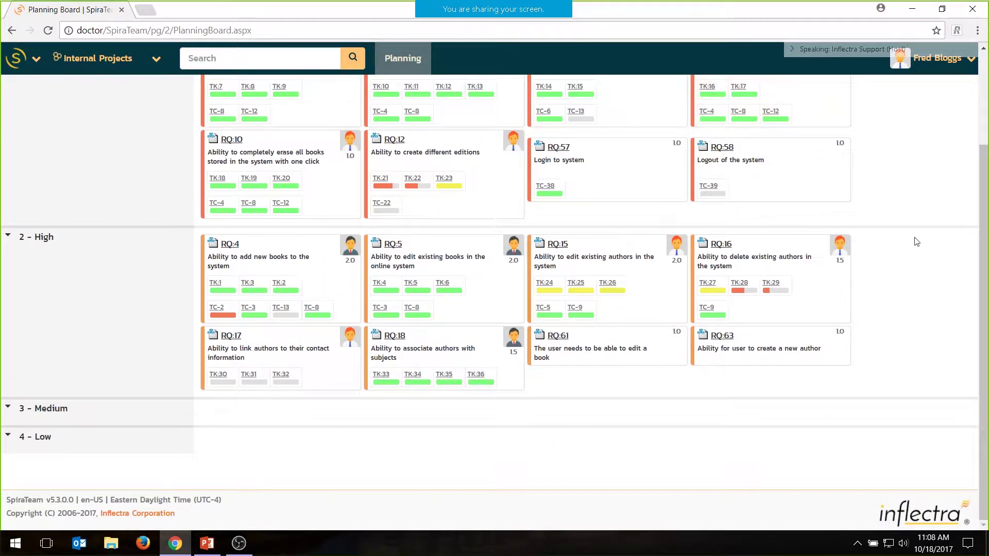
scroll(905, 247, up, 3)
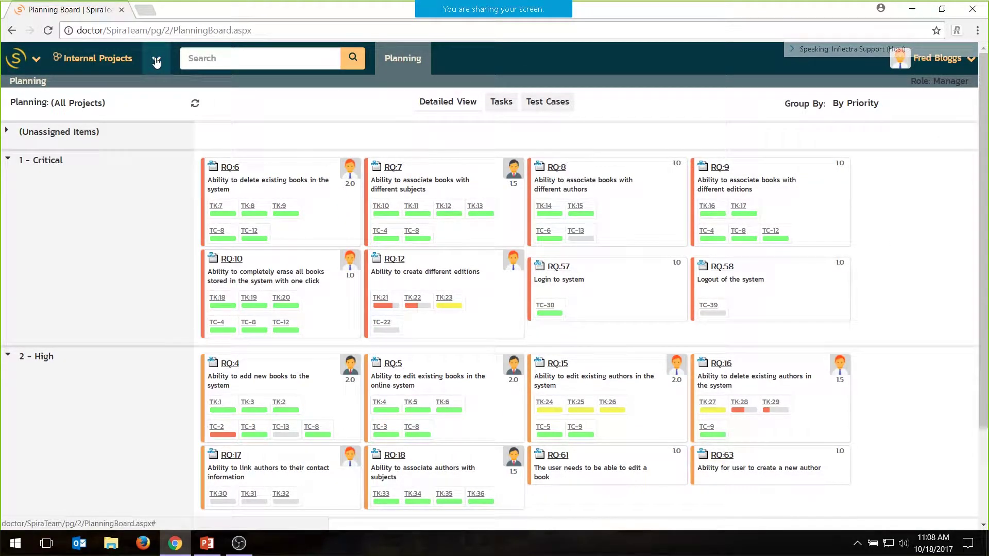
Return to the Library Information System project and open its requirements list.
click(156, 62)
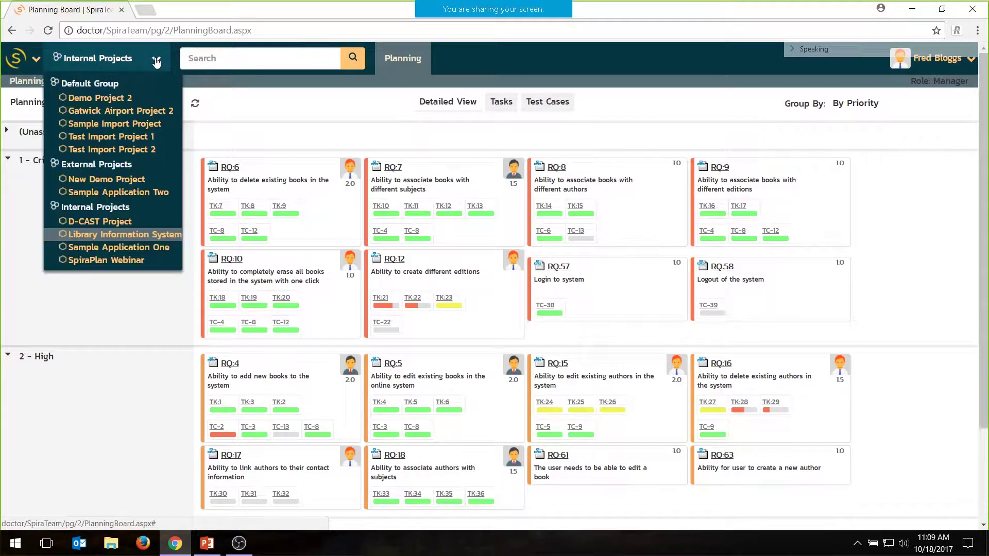
click(170, 237)
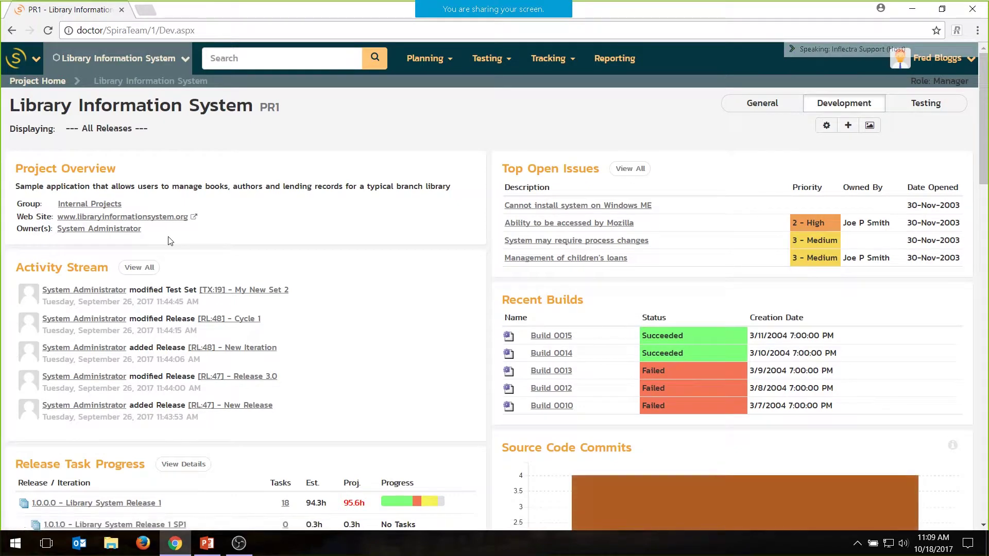
click(448, 61)
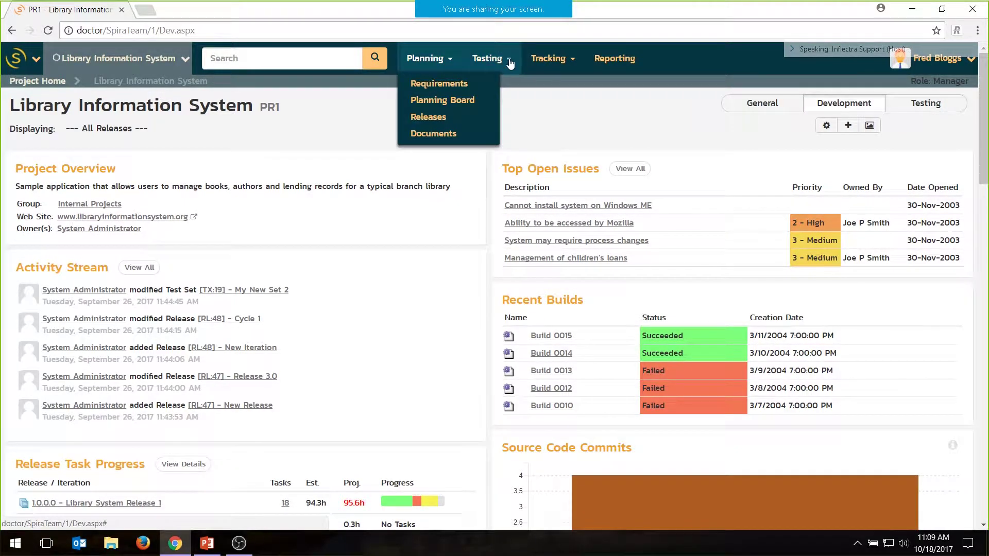
mouse_move(577, 63)
mouse_move(448, 60)
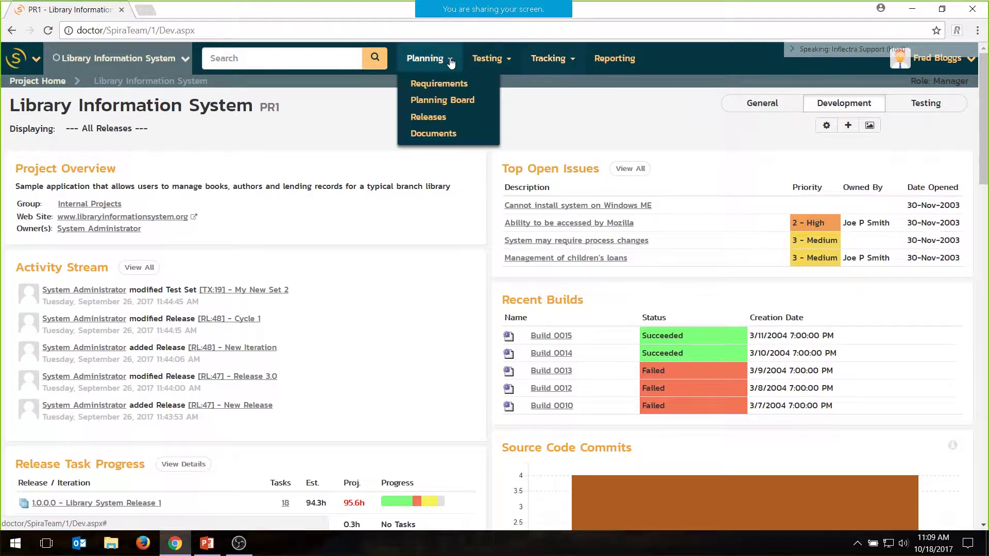
click(450, 82)
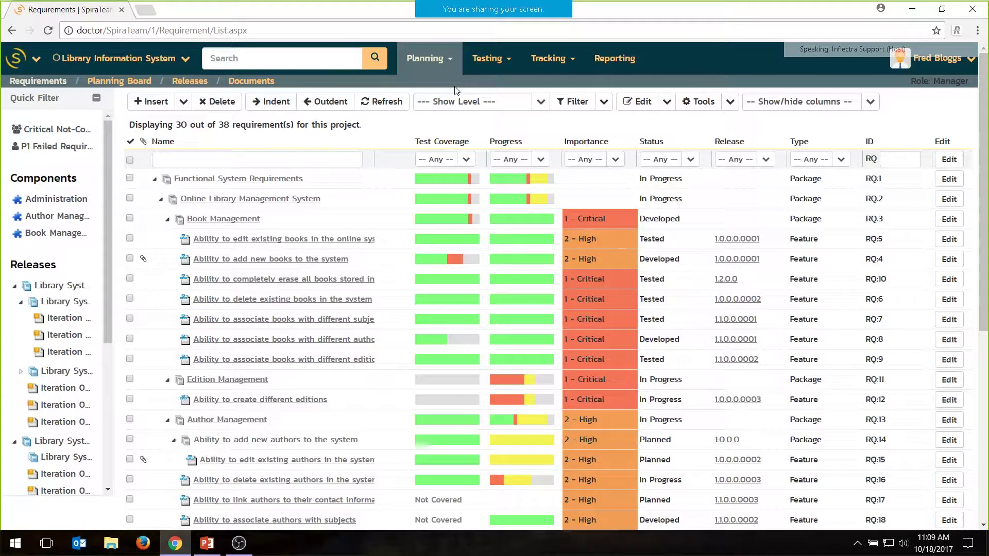
Look through the whole requirements hierarchy down to the Use Cases and collapse the Edition Management package.
scroll(234, 192, down, 4)
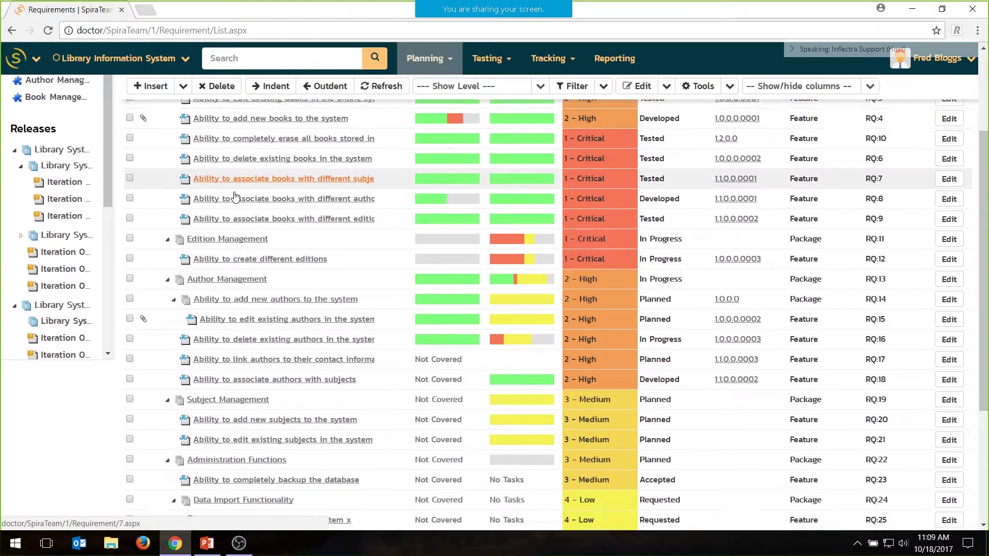
scroll(234, 192, down, 2)
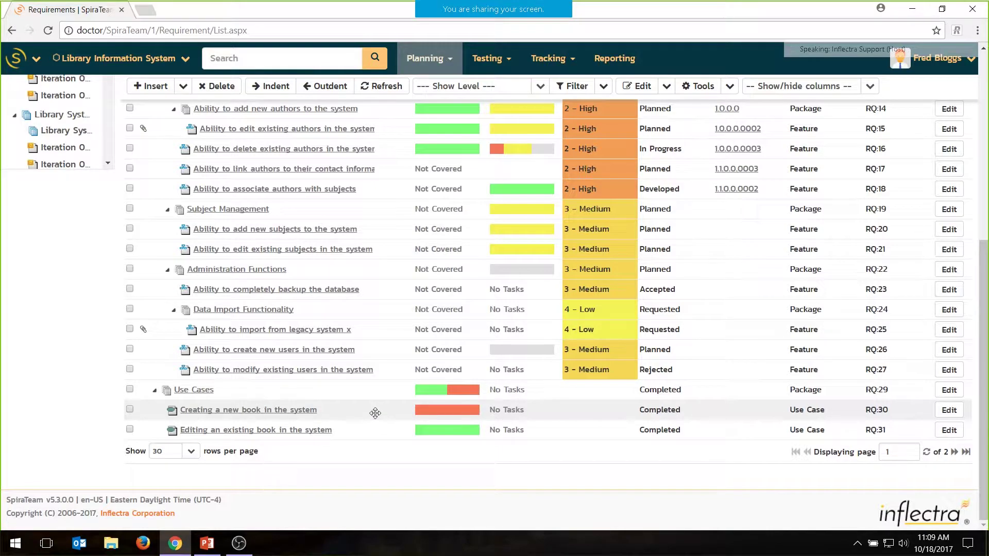
scroll(316, 320, up, 6)
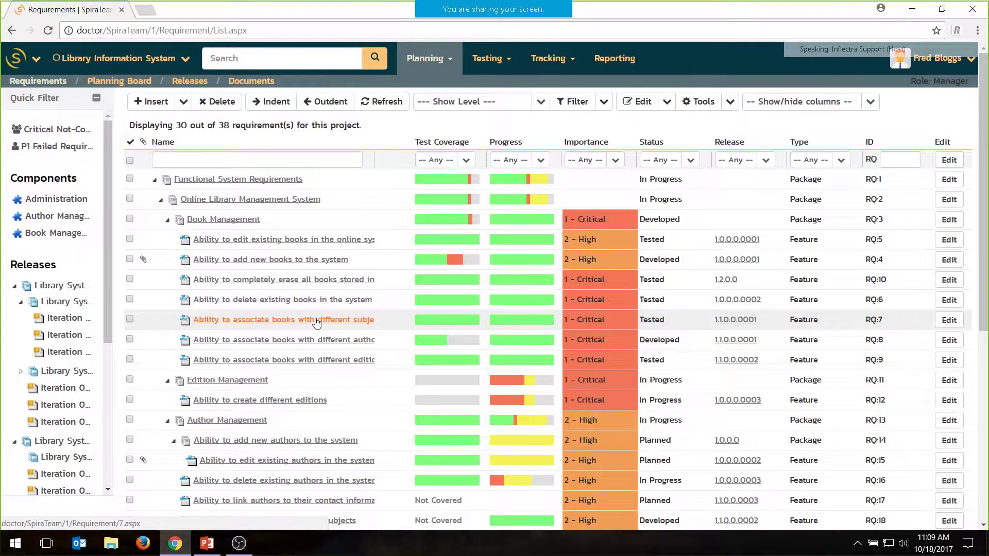
click(167, 381)
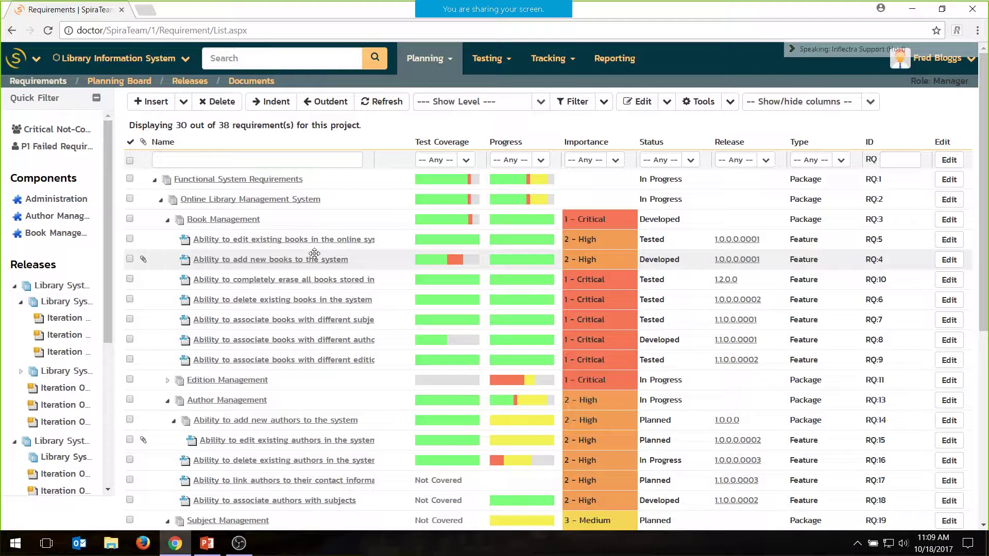
Examine the test coverage of adding new books and the task progress of editing existing authors and Edition Management.
mouse_move(453, 258)
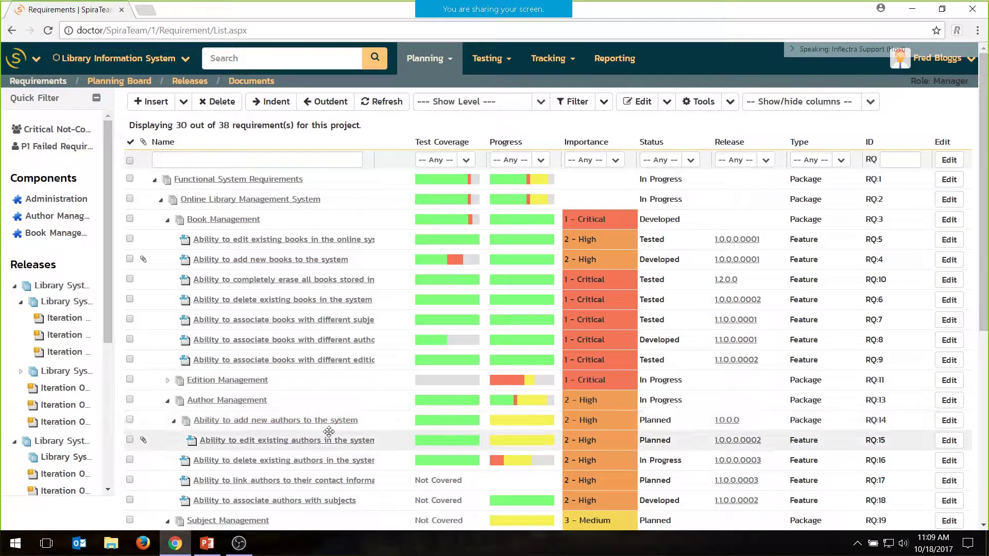
mouse_move(533, 439)
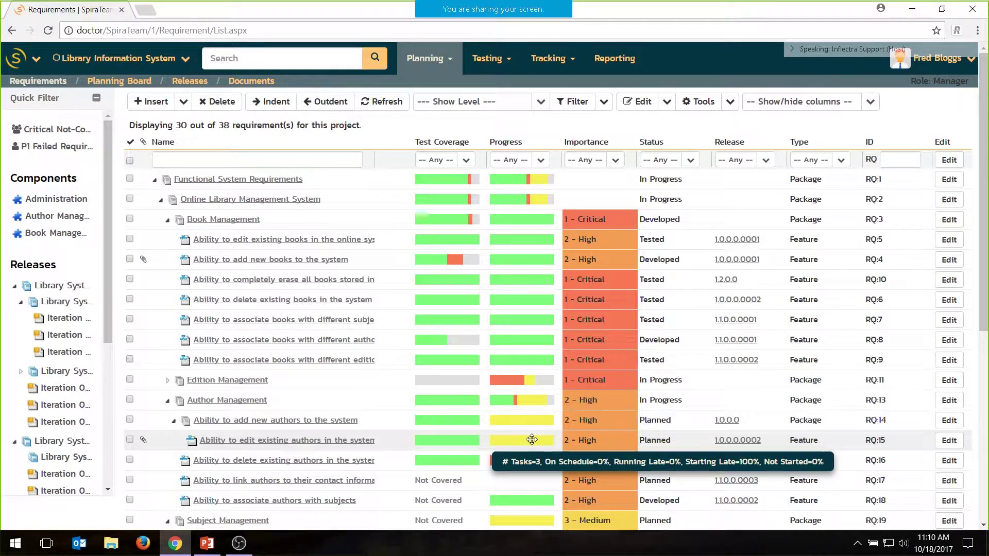
mouse_move(533, 378)
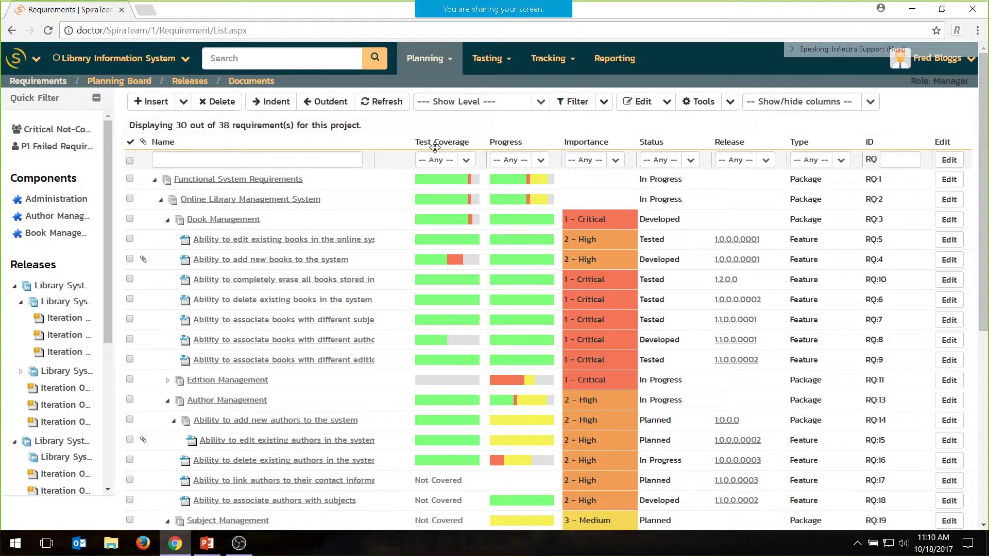
Filter the requirements list by test coverage to Not Covered and clear the filter again.
click(466, 161)
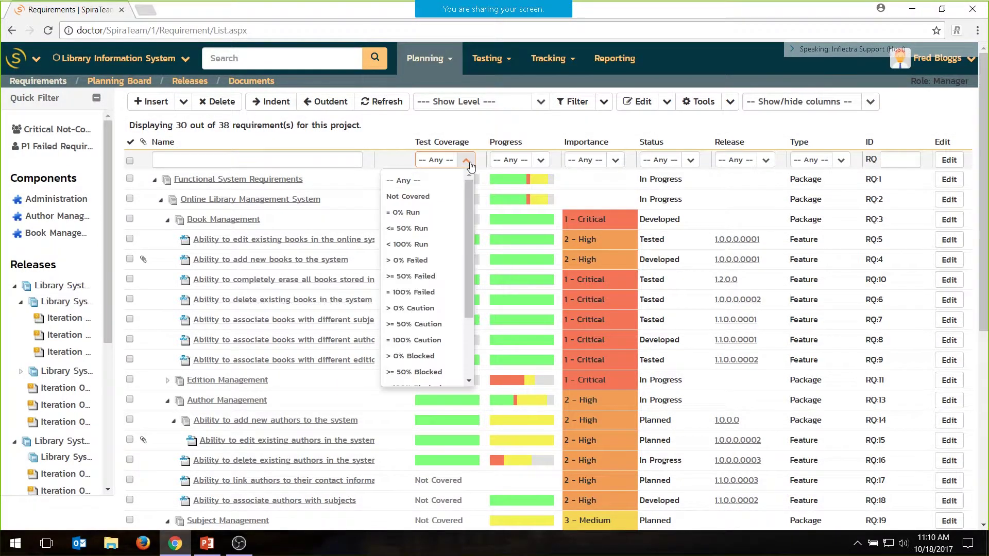
click(422, 197)
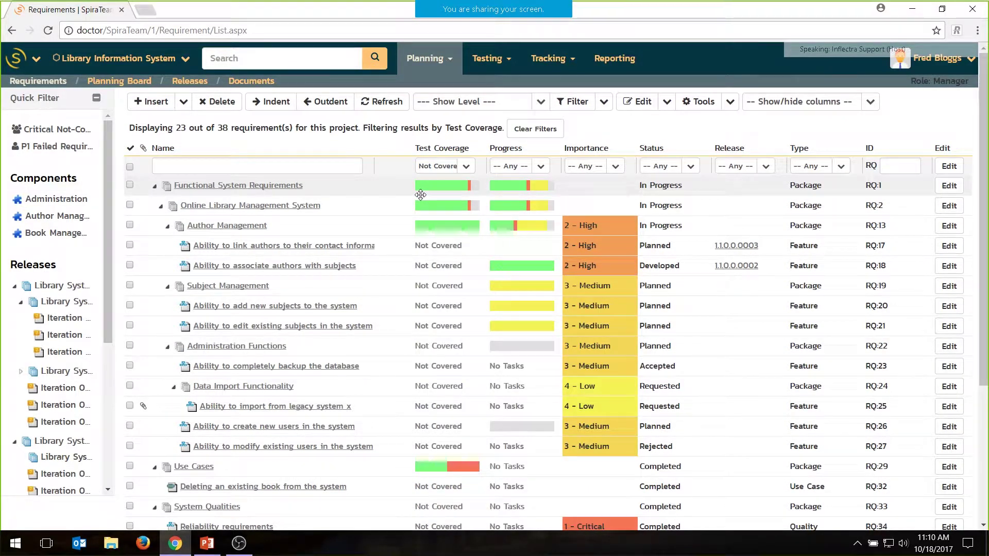
click(533, 130)
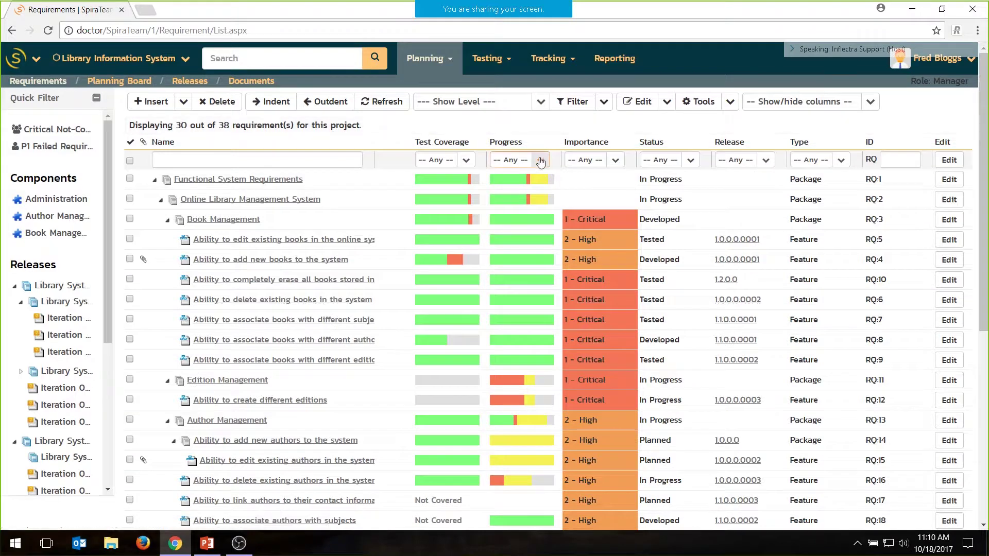
Filter the requirements list by progress to Running Late and clear the filter again.
click(541, 162)
click(503, 240)
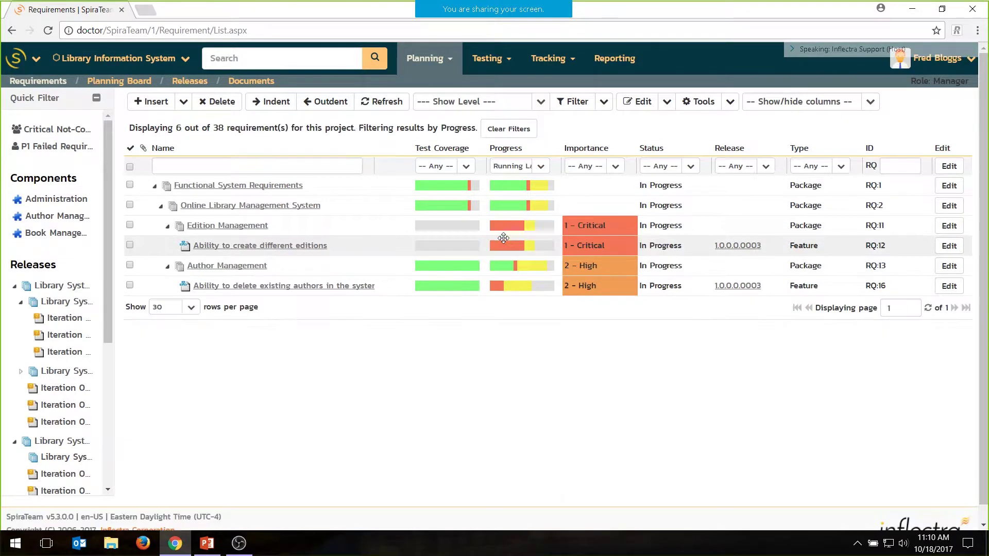
click(523, 130)
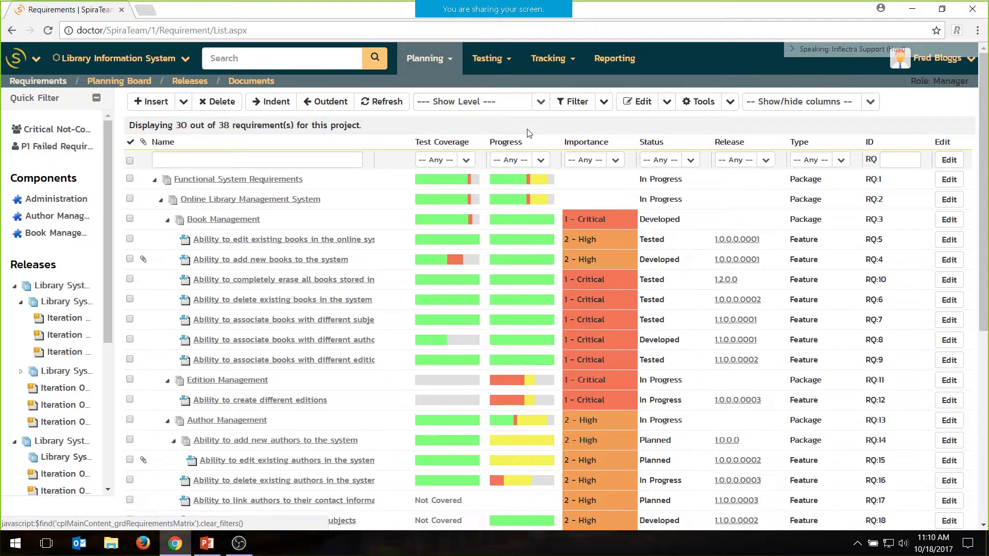
Open the project's planning board in a separate browser tab, compare it with the requirements list, and return to the list.
middle_click(143, 84)
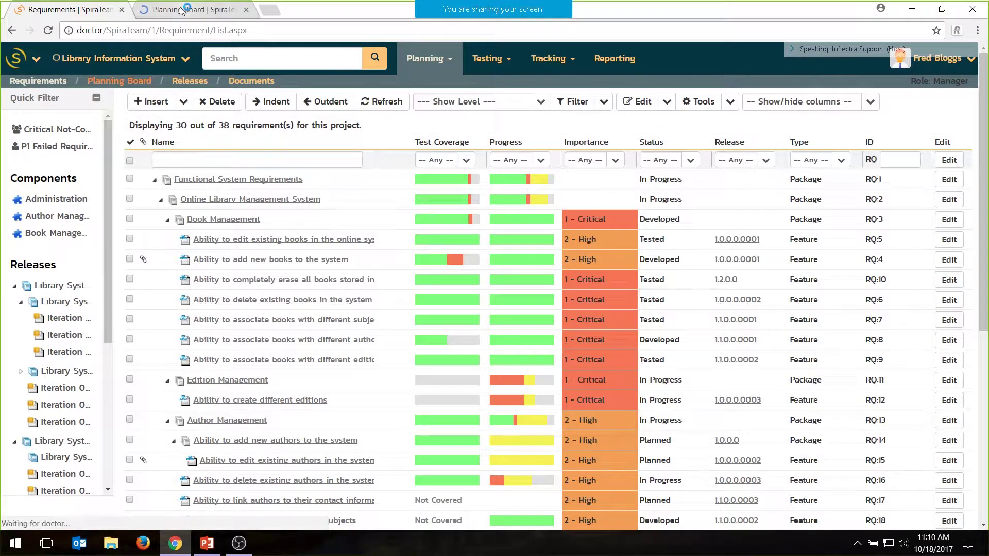
click(182, 10)
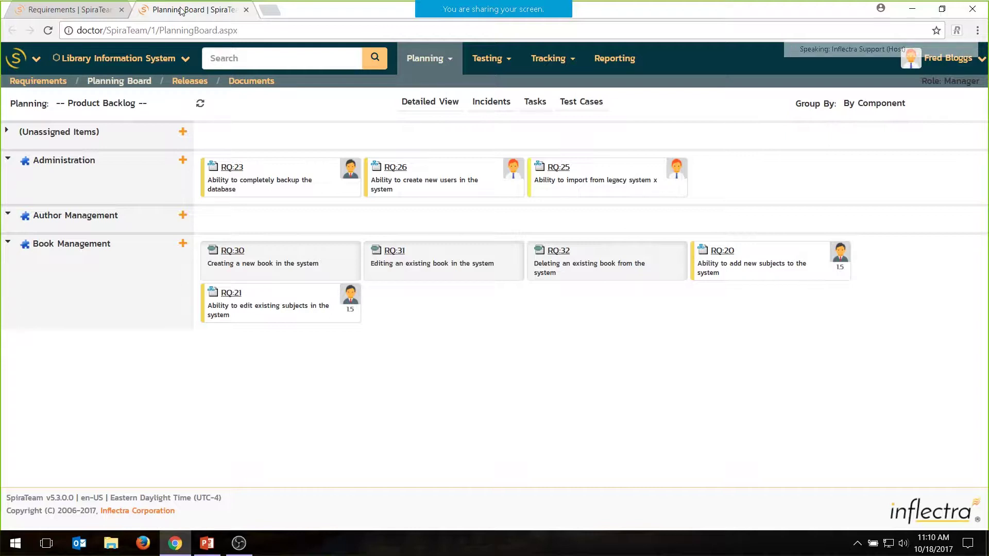
click(85, 9)
click(196, 9)
click(79, 15)
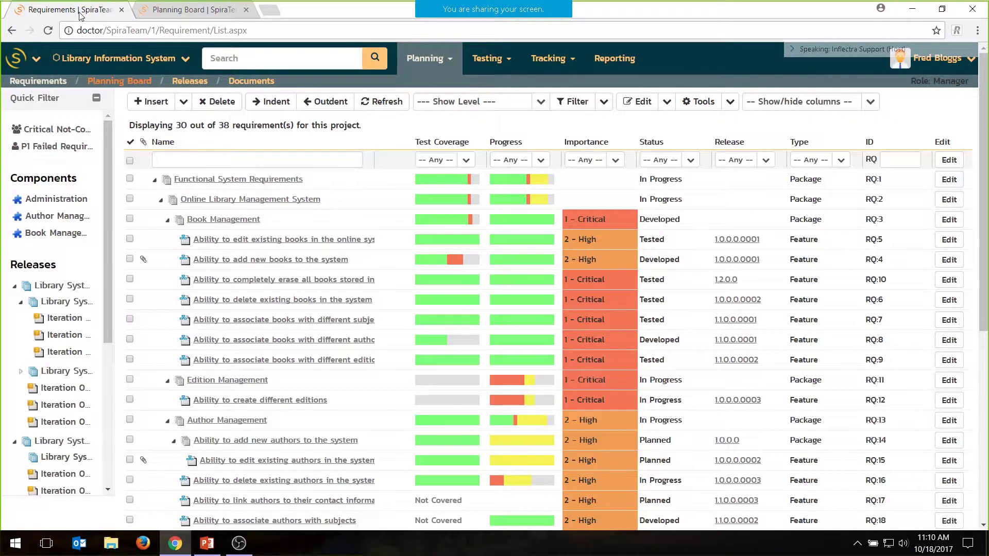
Open the requirement "Ability to edit existing books in the online system" and examine its overview fields, name and detailed description.
click(277, 246)
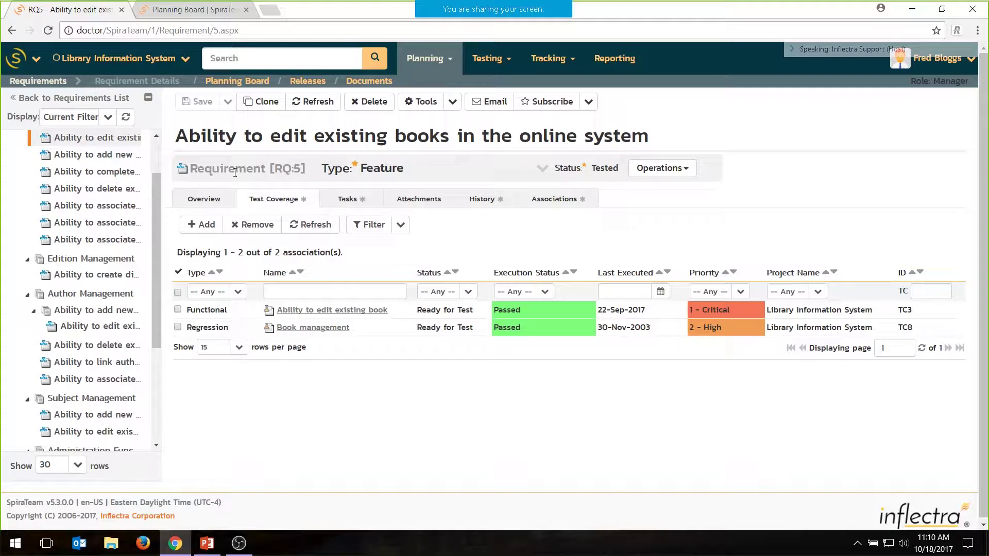
click(202, 206)
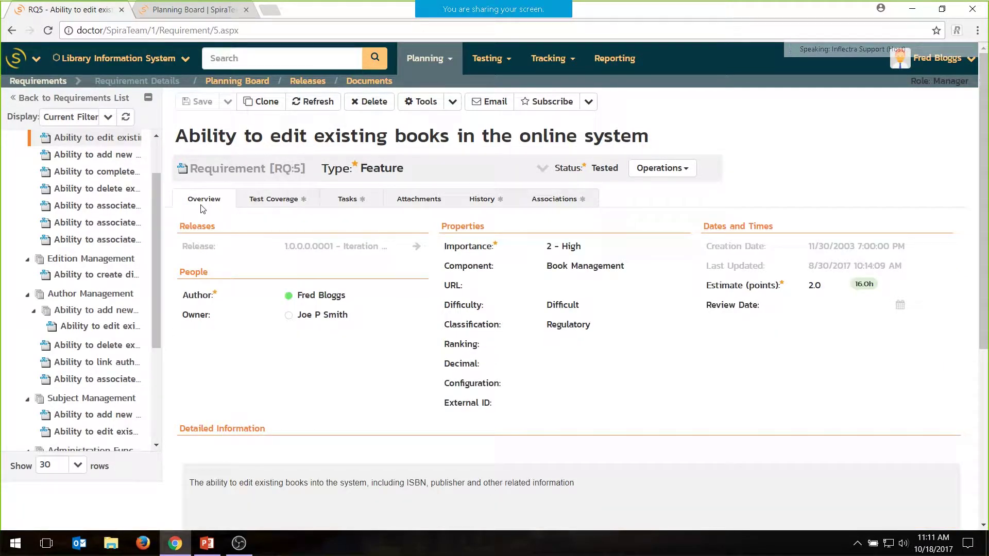
drag(177, 136, 782, 133)
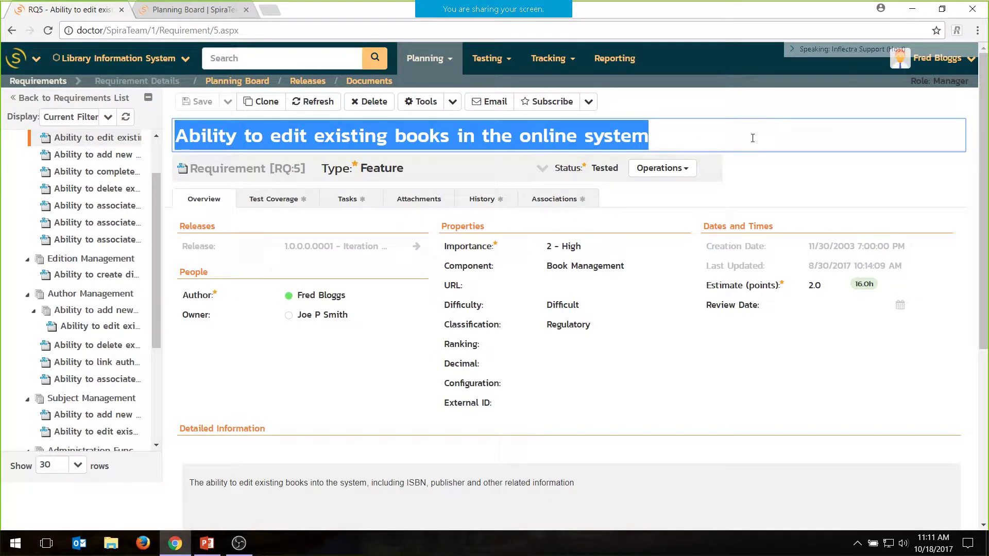
scroll(427, 309, down, 3)
click(446, 333)
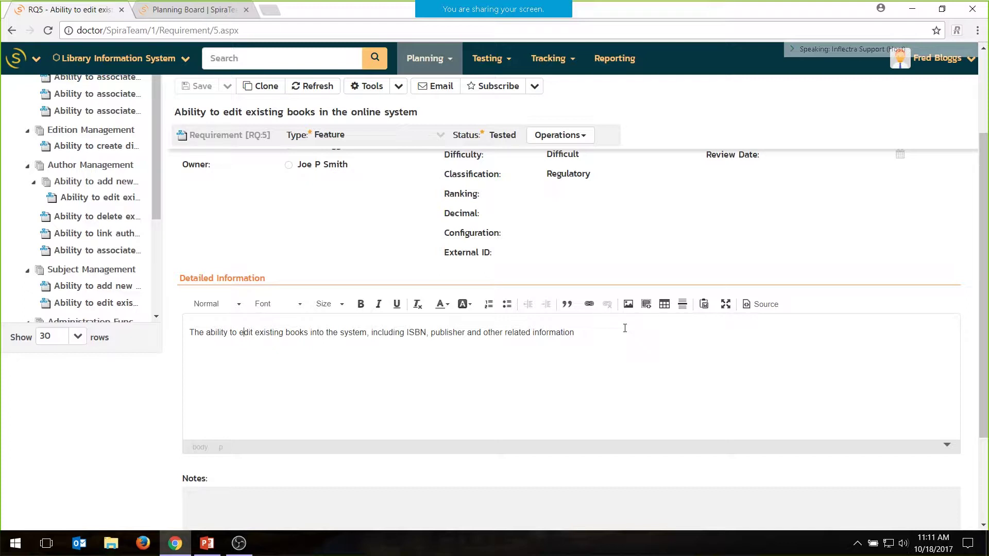
scroll(463, 334, up, 3)
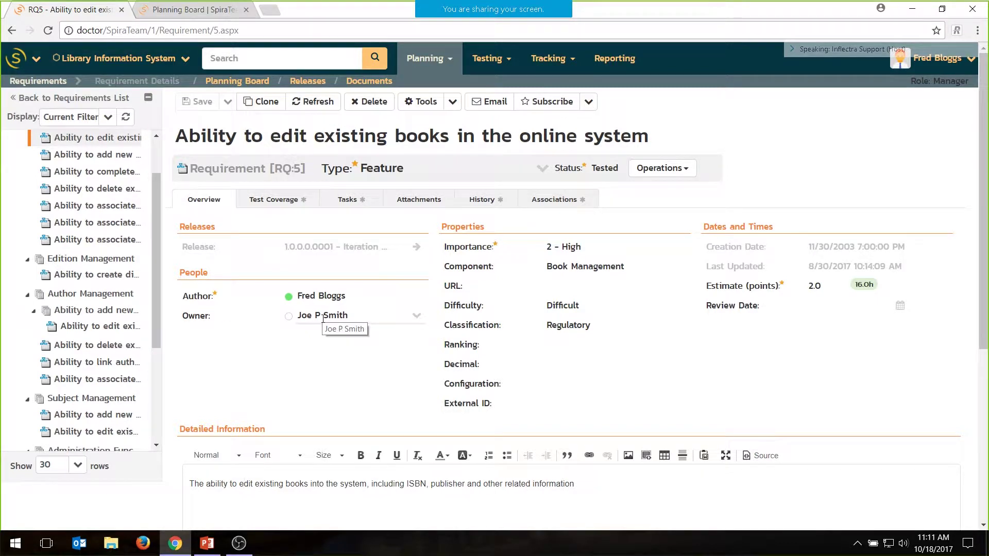
Show the requirement's option for adding a follower and close it without choosing anything.
click(588, 101)
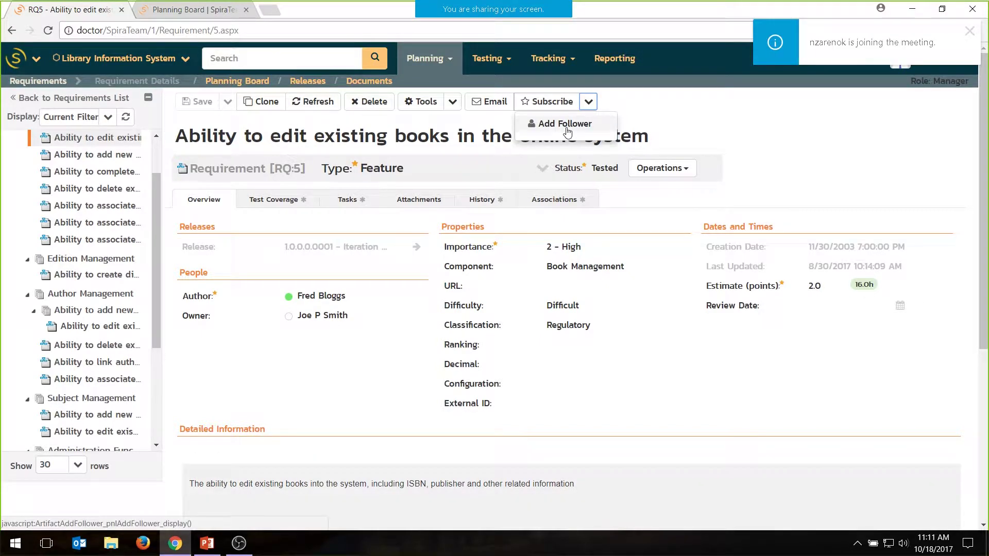
mouse_move(514, 4)
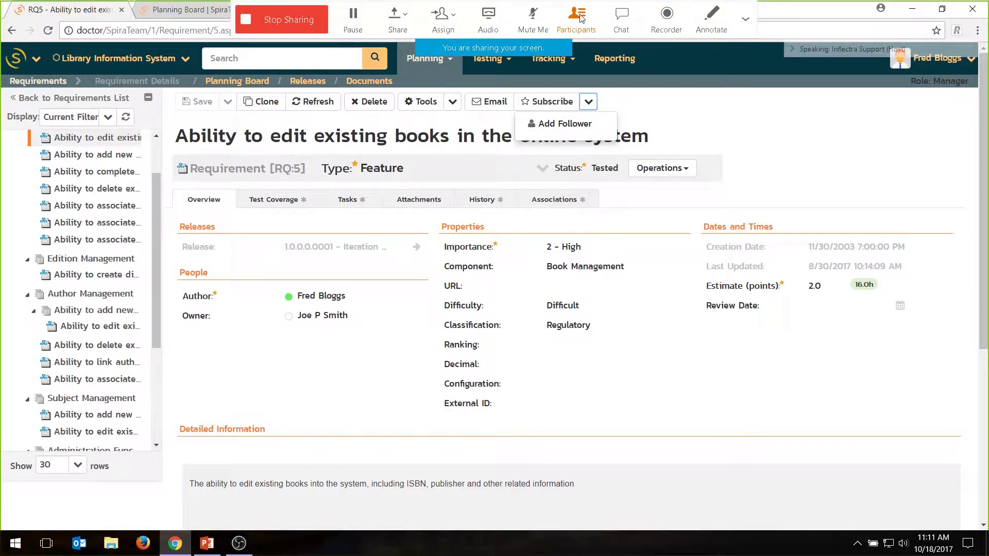
click(795, 140)
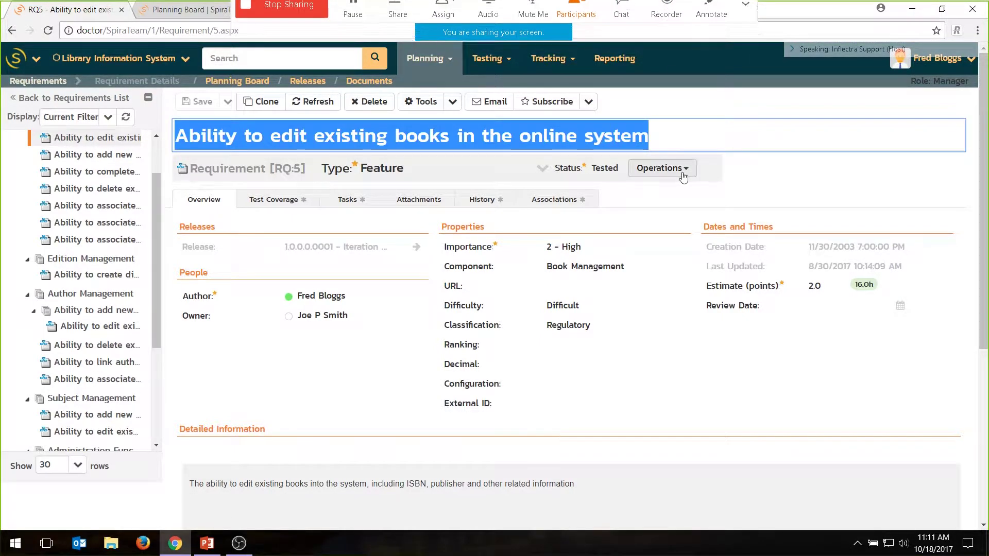
click(768, 176)
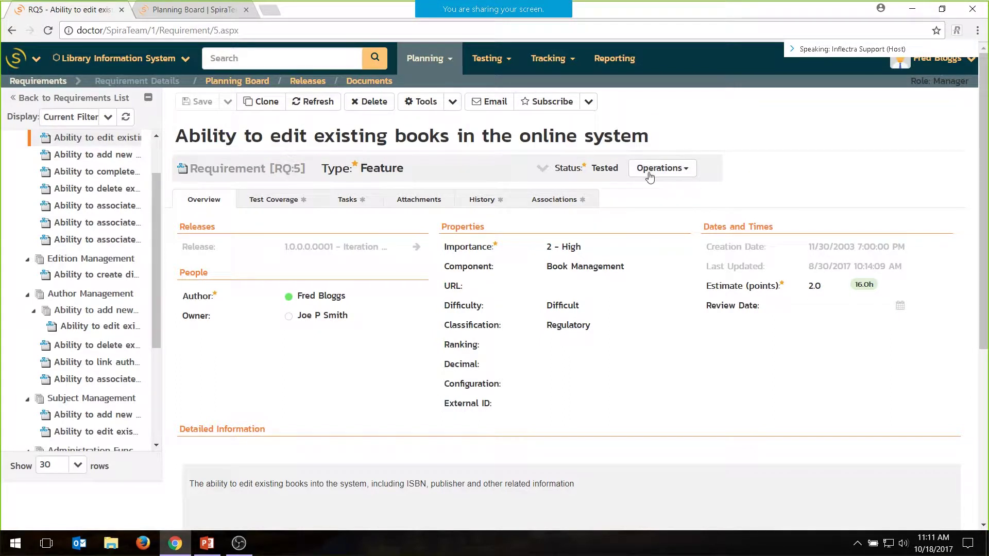
Mark the requirement as Completed and revert the status change without saving.
click(671, 170)
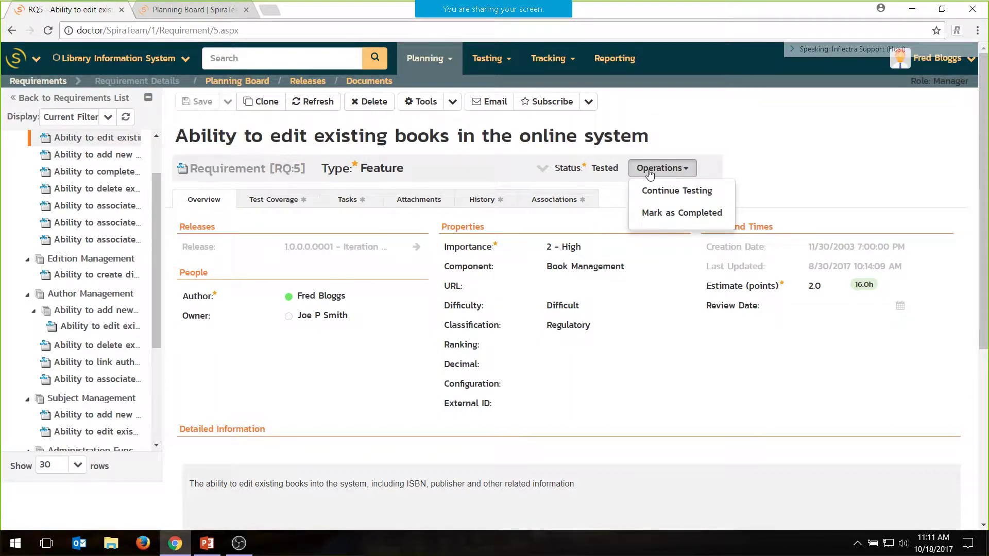
click(680, 214)
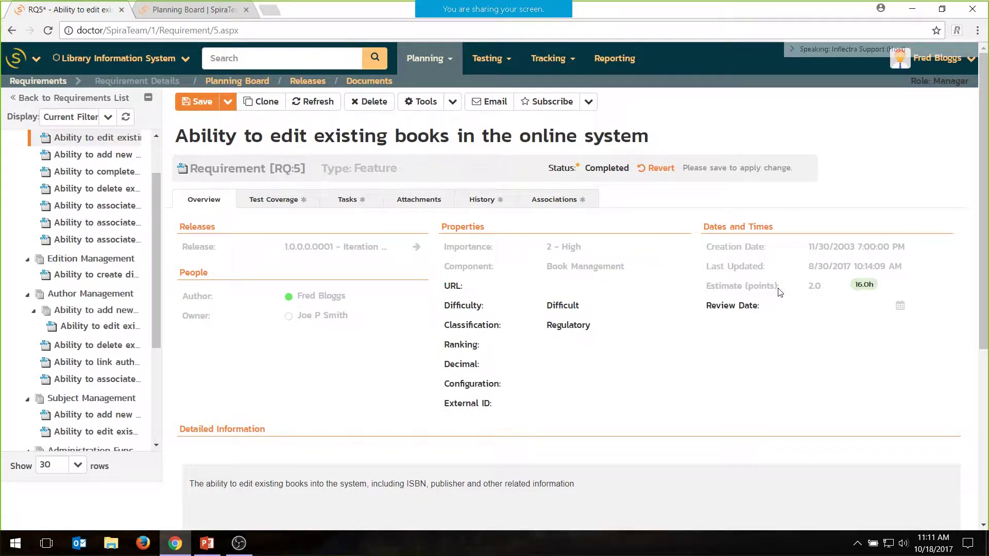
click(661, 169)
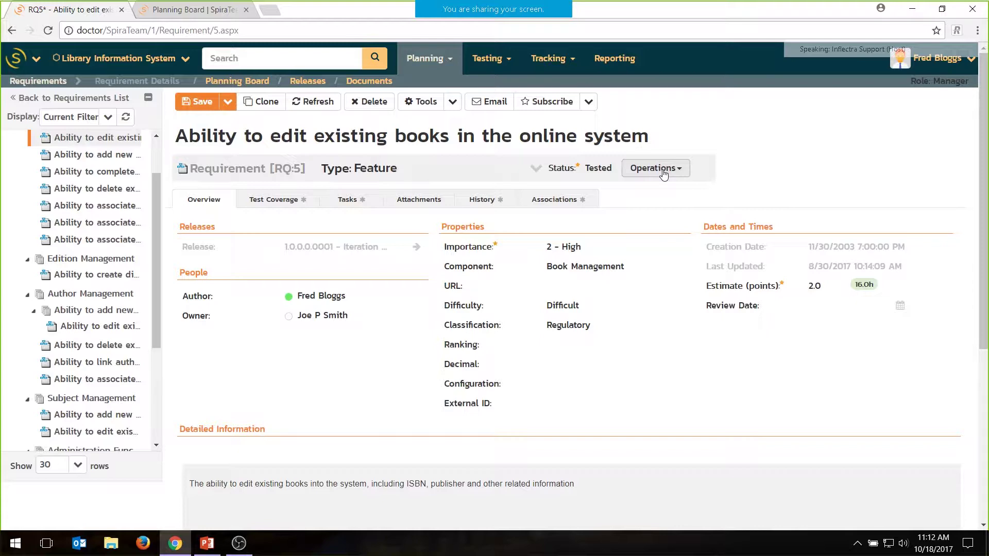
Expand the requirement's Comments section, view the existing comment, and place the cursor in the empty new-comment editor.
scroll(319, 278, down, 3)
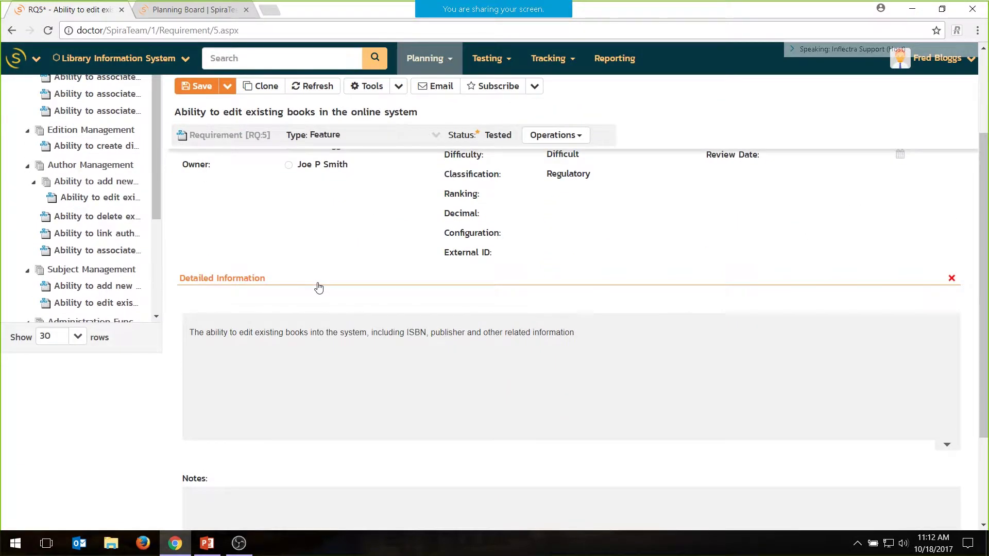
scroll(318, 283, down, 3)
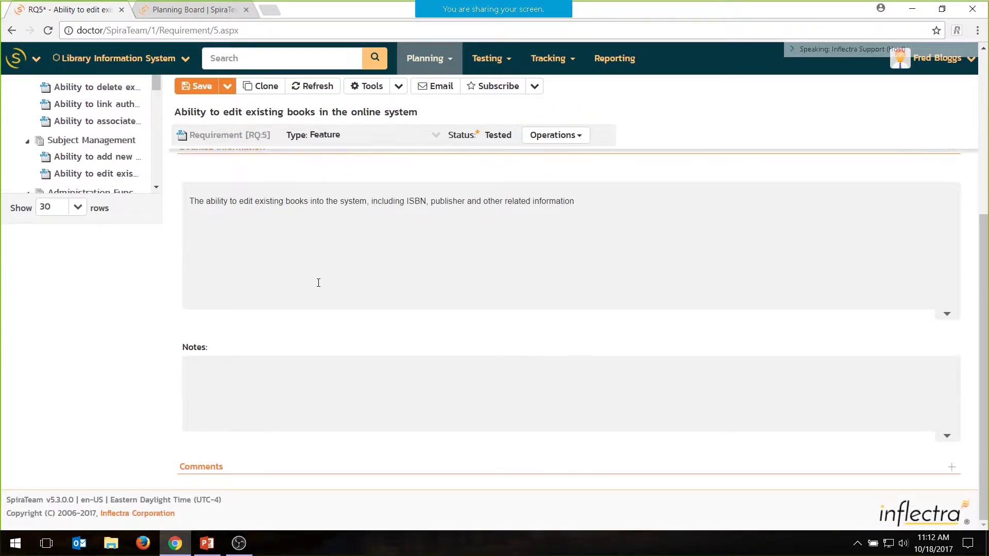
click(951, 467)
scroll(446, 441, down, 3)
scroll(446, 440, down, 1)
click(445, 425)
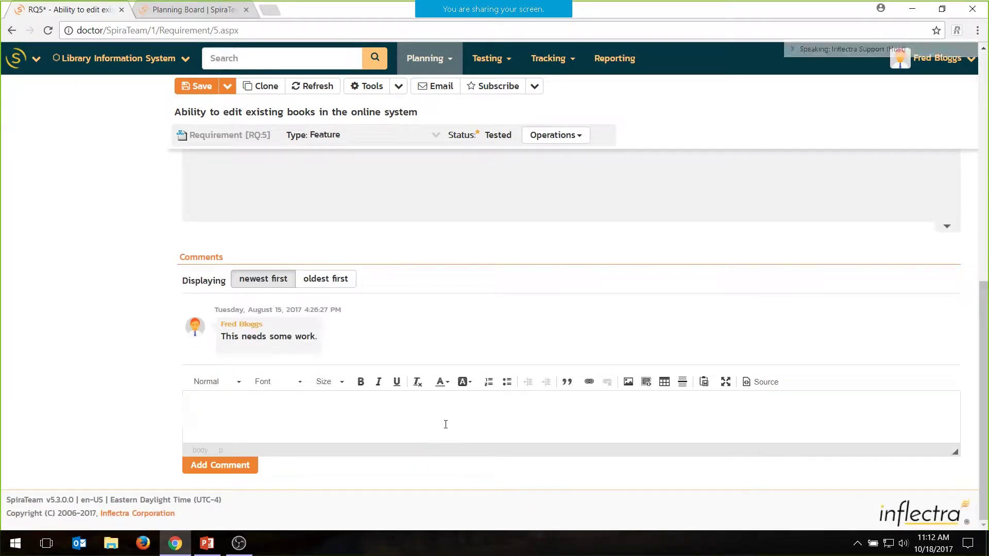
key(BackSpace)
Send the requirement's owner an instant message greeting them by first name and saying "we need to talk about this requirement.".
scroll(251, 331, up, 6)
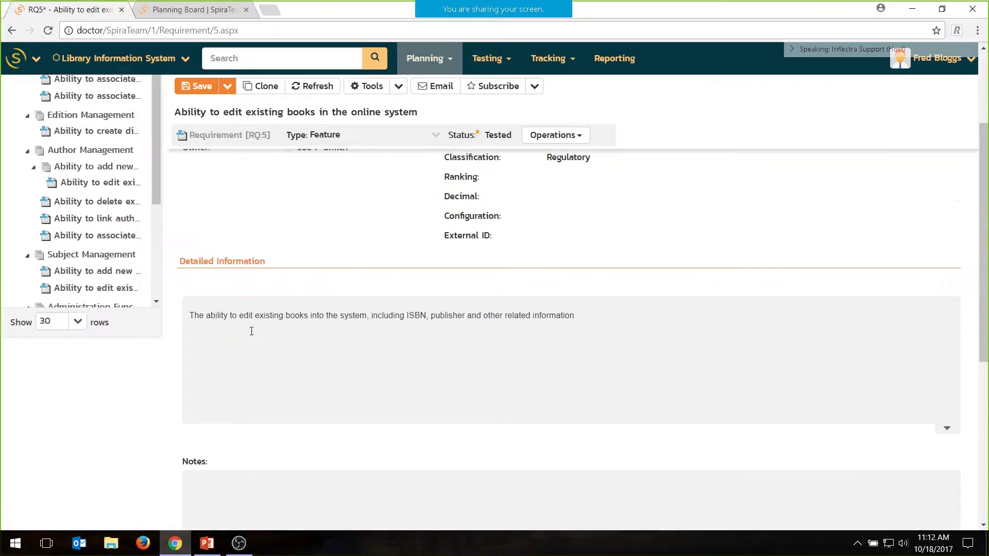
scroll(251, 331, up, 3)
click(287, 320)
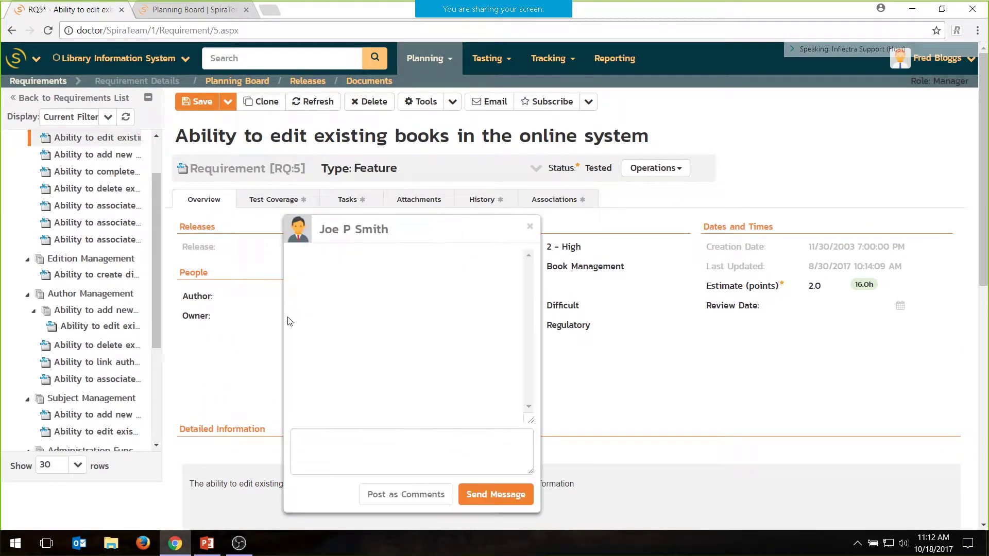
click(344, 443)
text(Hi Joe)
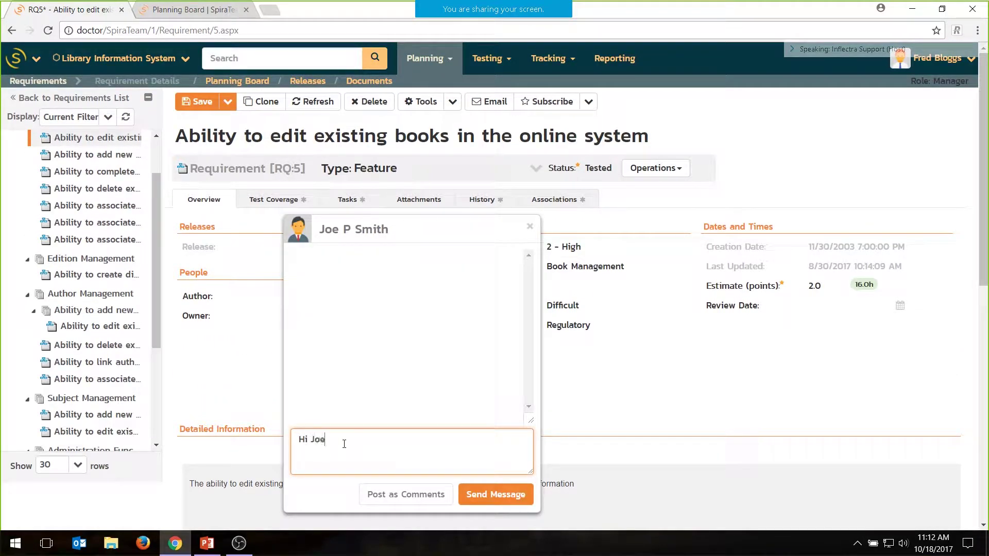
text(, we need to talk about this requirement.)
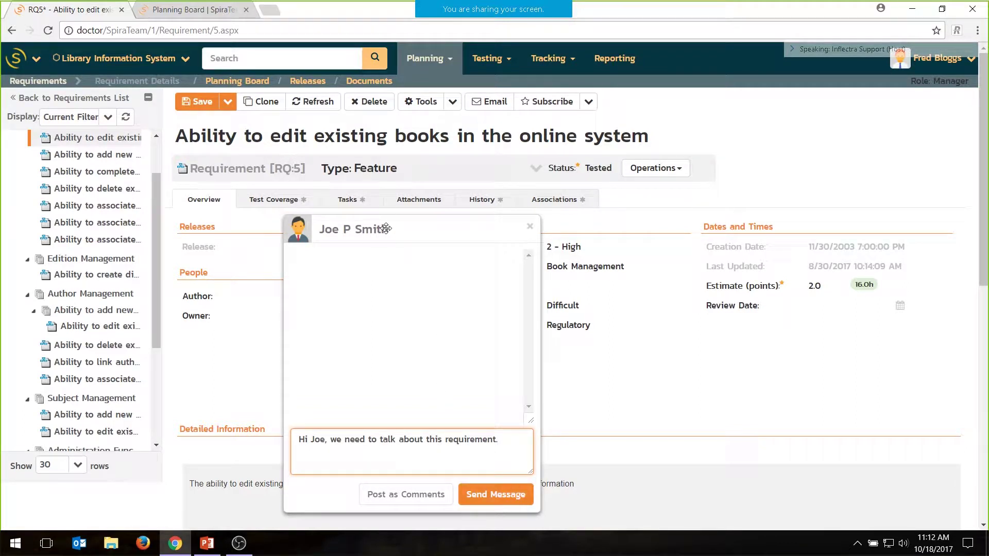
click(497, 494)
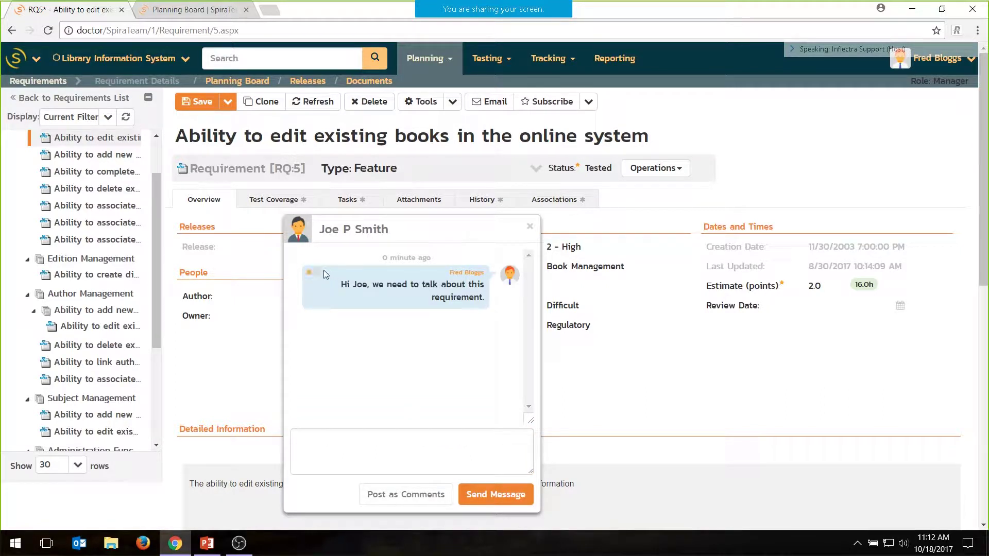
Try to post the instant message as a comment on the requirement and look for it in the Comments section.
click(401, 493)
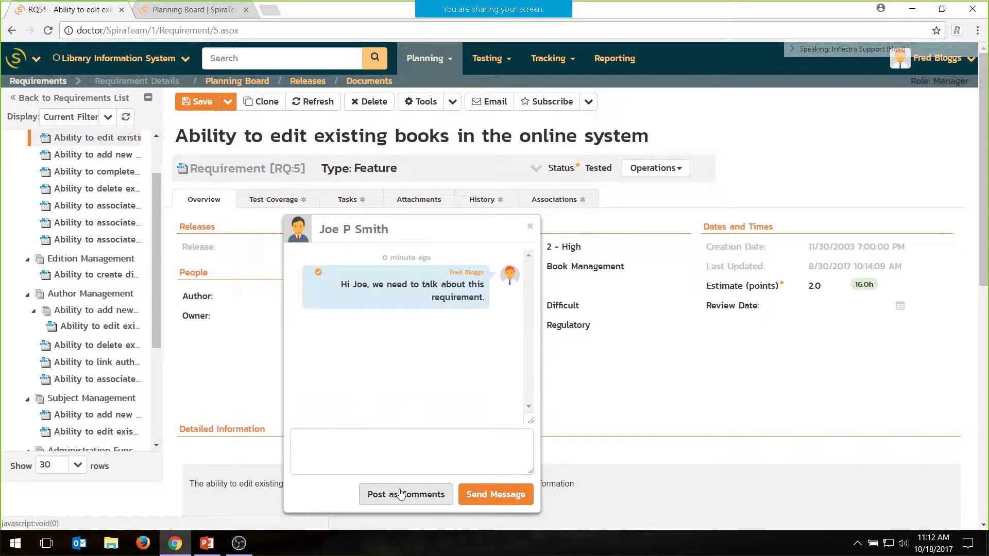
click(530, 227)
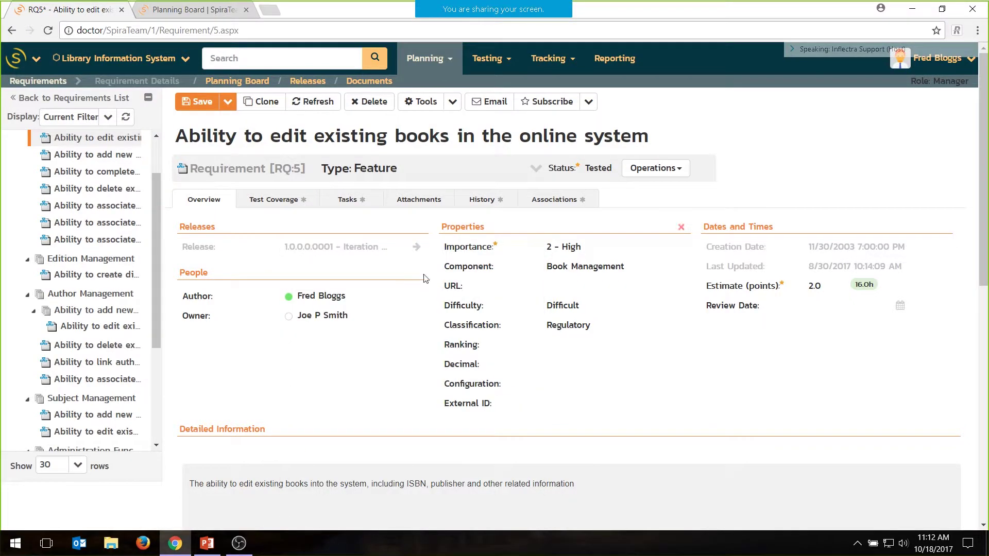
scroll(338, 329, down, 8)
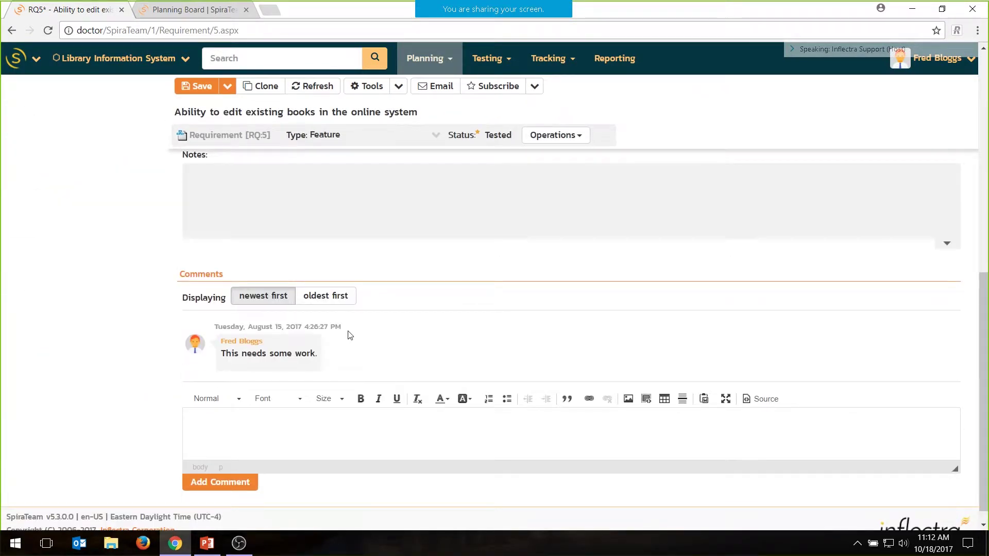
scroll(349, 336, up, 10)
Refresh the requirement's data, discarding the unsaved changes, and check its Comments section again.
click(329, 103)
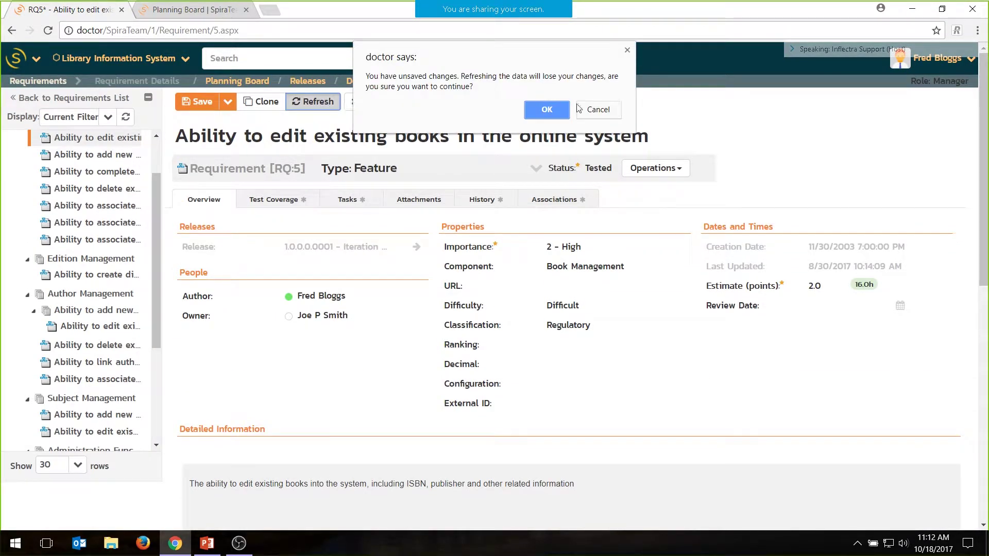
click(555, 109)
scroll(305, 258, down, 10)
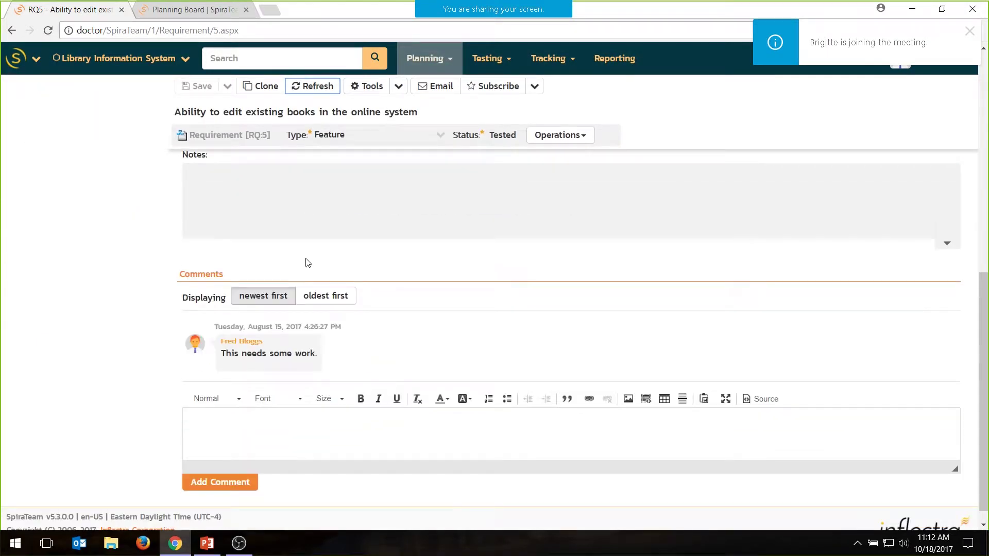
scroll(307, 263, up, 10)
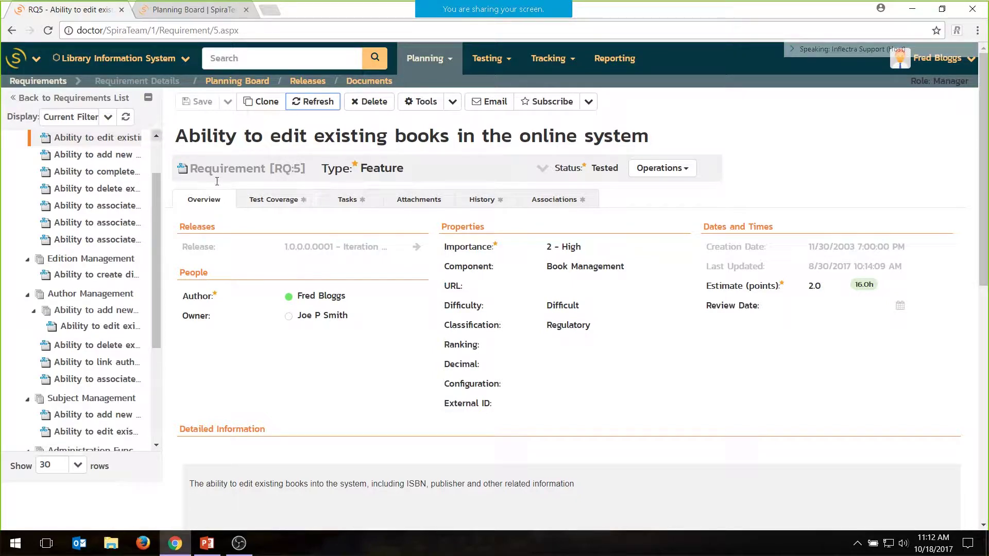
In the requirement's test coverage, pick TC:2 and TC:5 from the Functional Tests folder for adding, and cancel without saving.
click(283, 201)
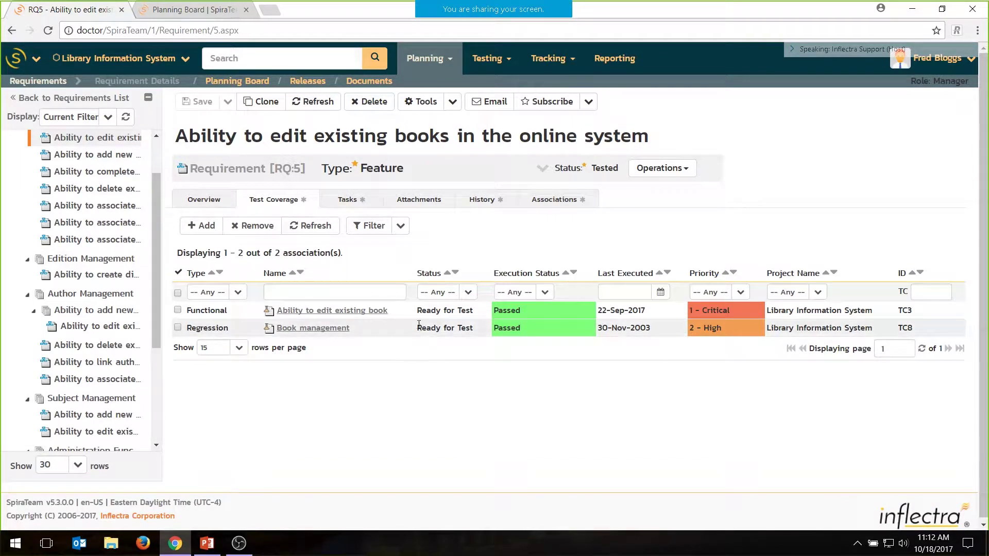
mouse_move(587, 14)
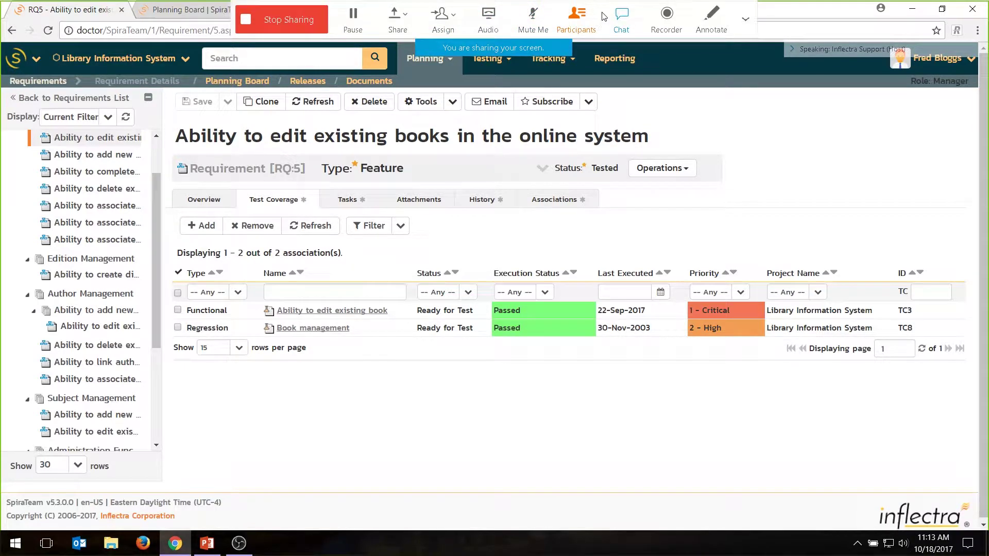
click(199, 225)
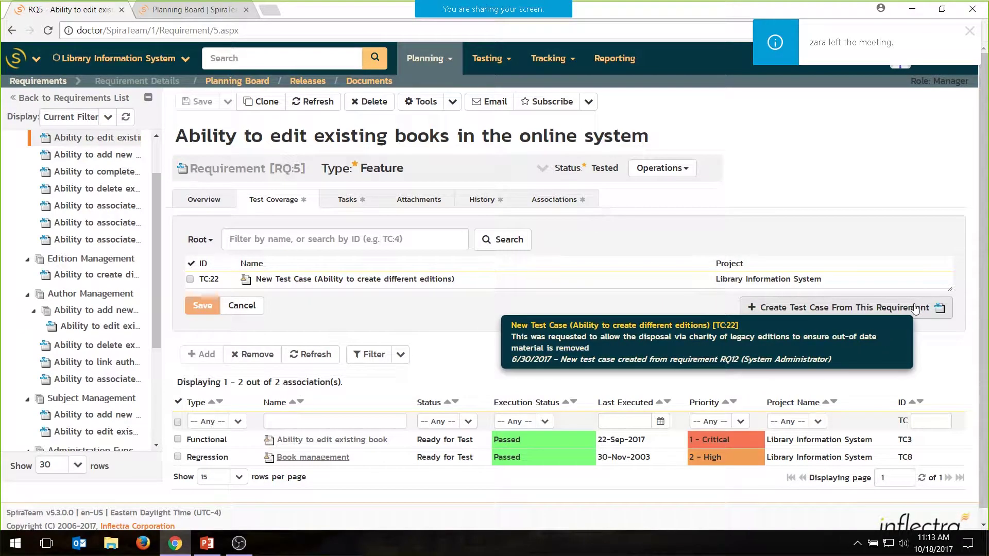
click(198, 240)
click(246, 303)
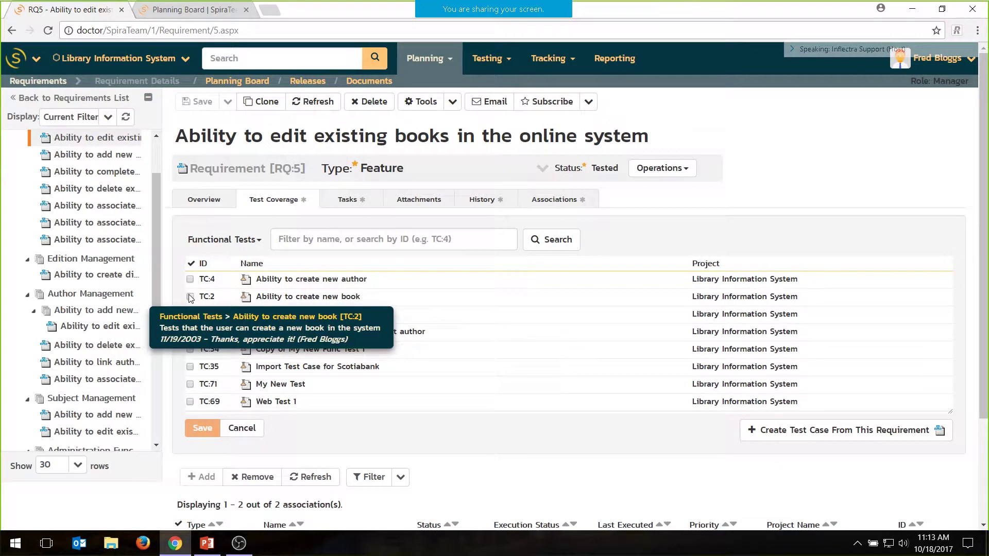
click(190, 297)
click(190, 314)
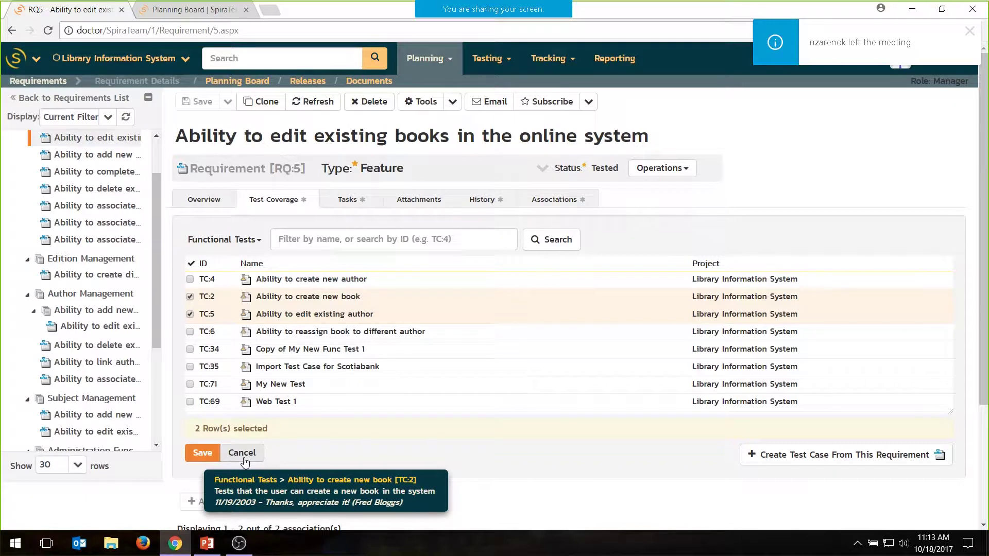
click(242, 455)
mouse_move(480, 4)
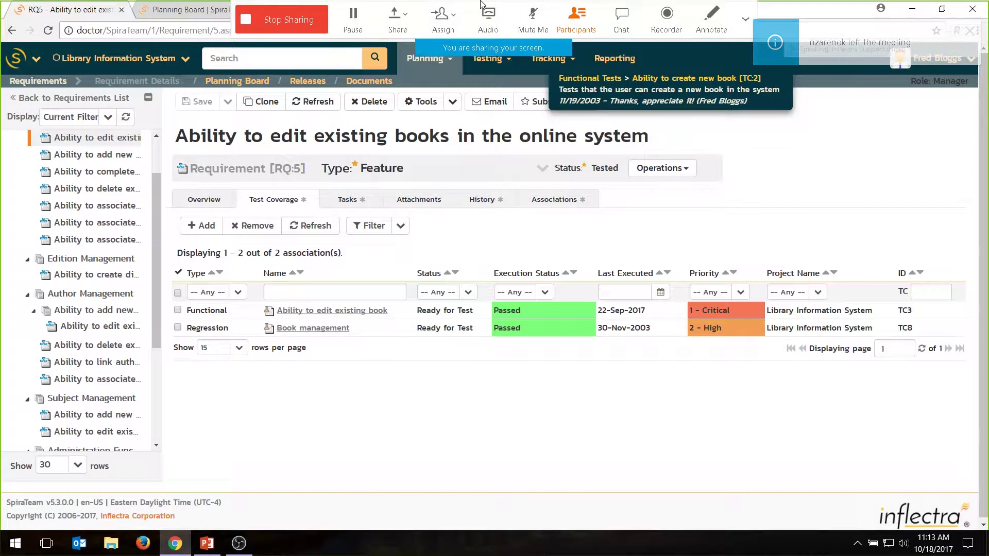
View the descriptions of the requirement's existing tasks and add a new task named "Verify the object model".
click(347, 199)
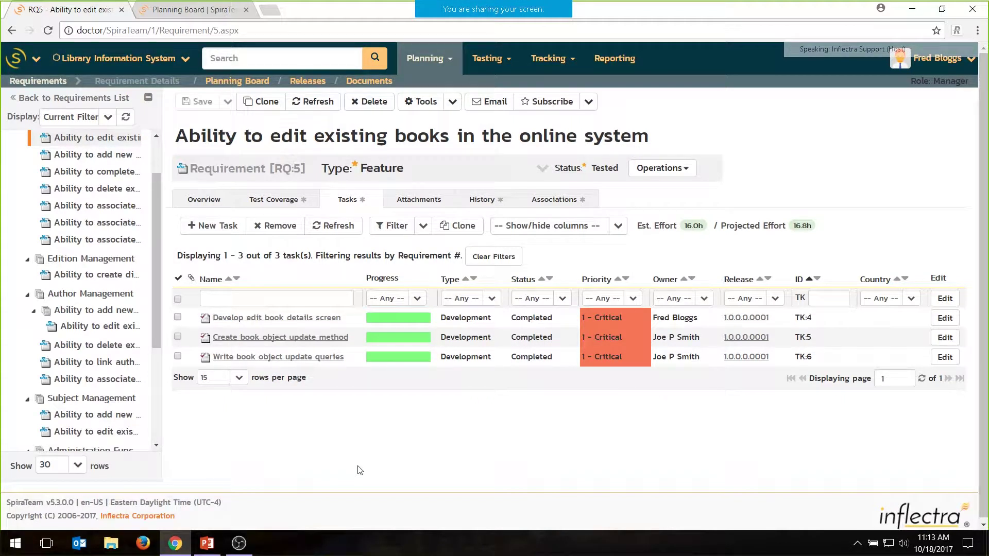
mouse_move(245, 326)
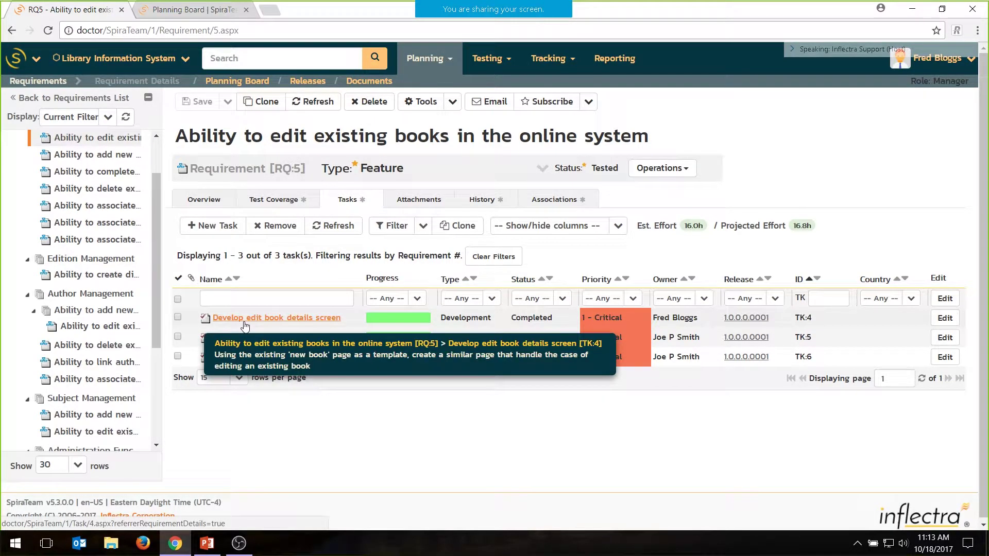
mouse_move(252, 366)
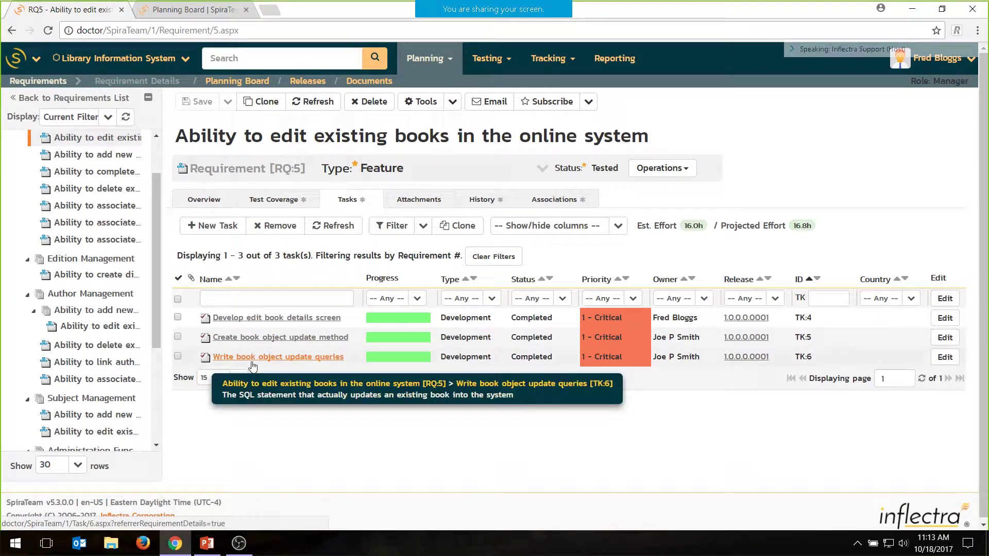
click(225, 229)
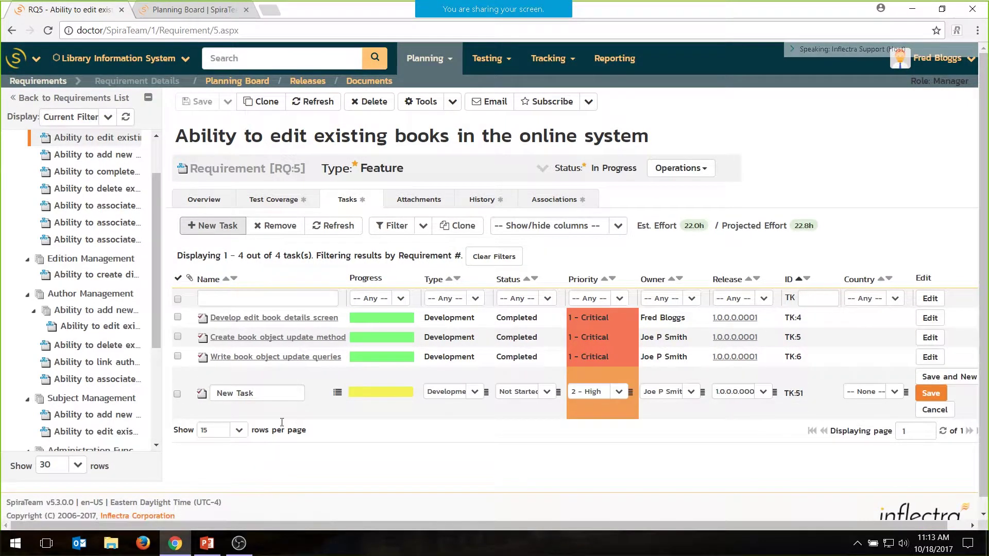
drag(260, 393, 155, 393)
text(Verify t)
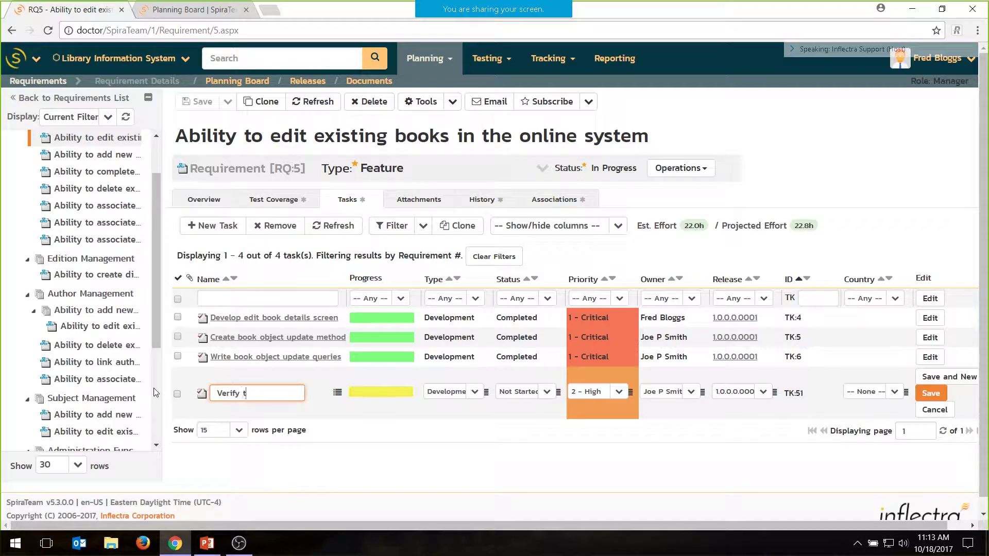
text(he object nodel)
click(921, 399)
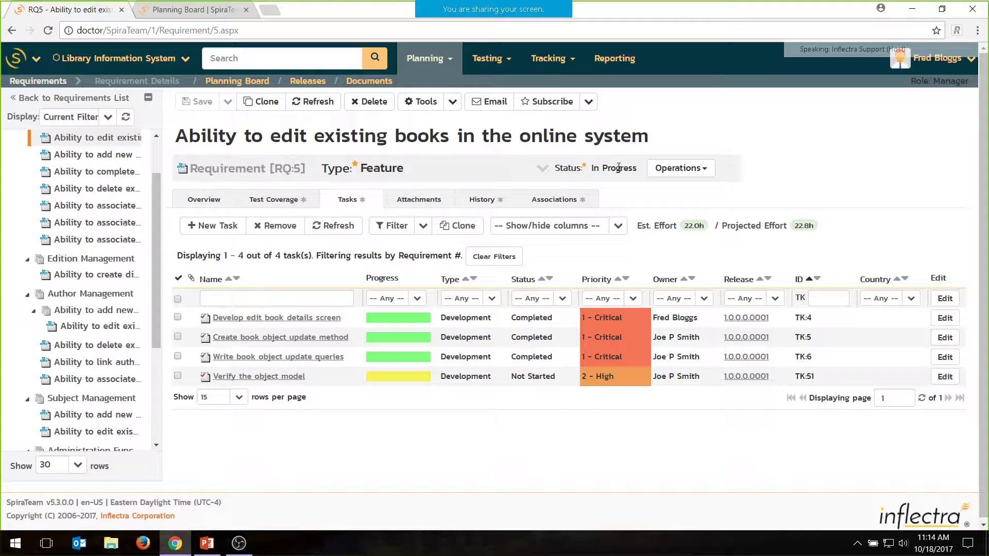
Review the requirement's refreshed change history and its associations with incidents, other requirements and source code revisions.
click(478, 200)
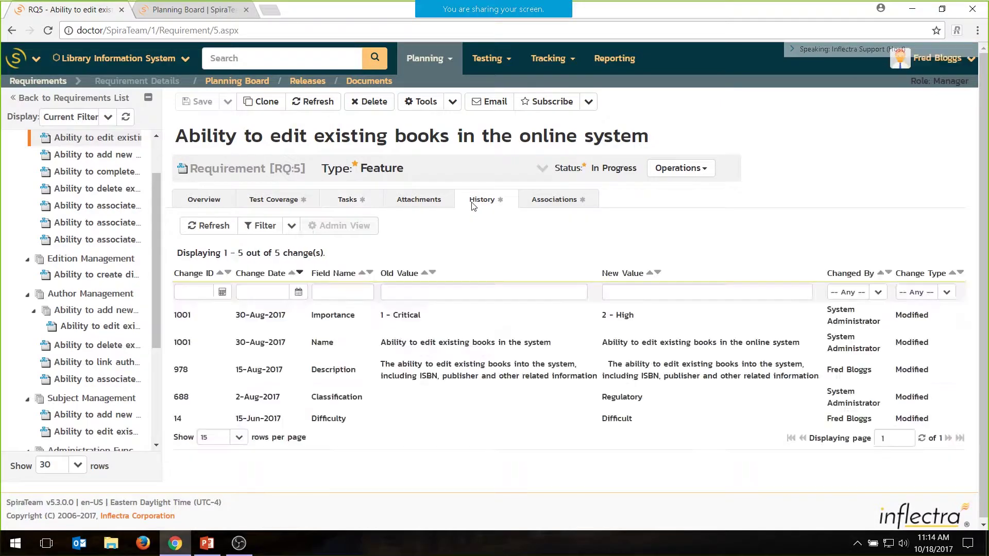
click(217, 230)
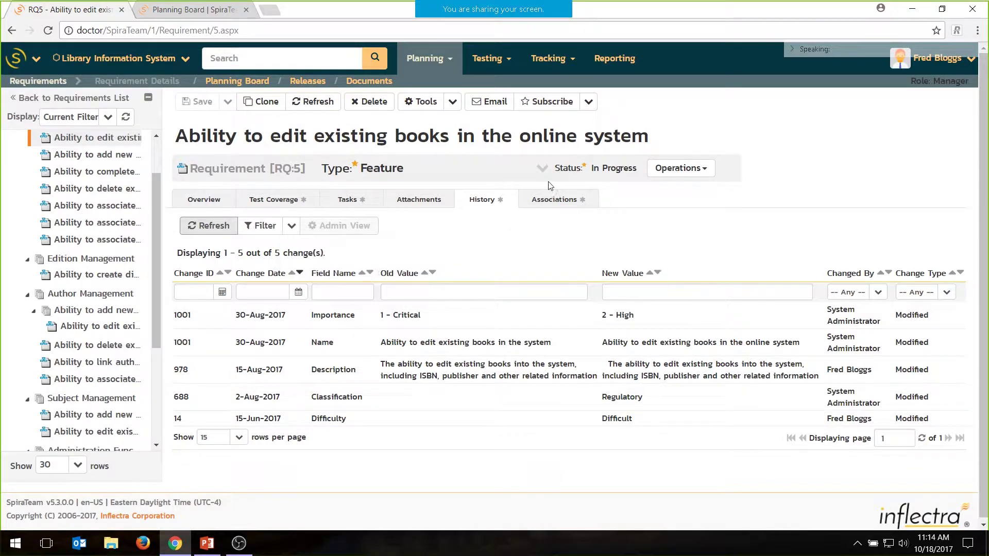
click(556, 201)
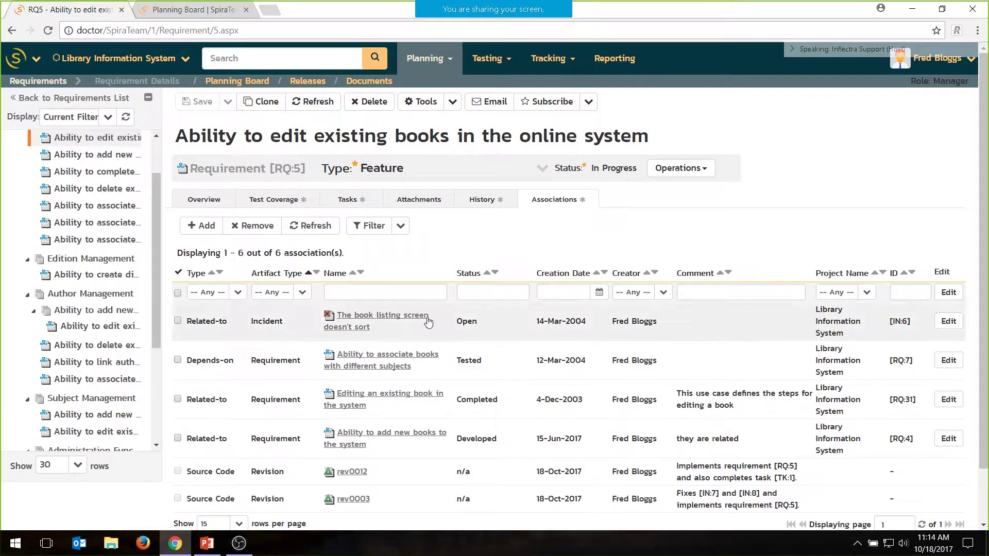
mouse_move(369, 363)
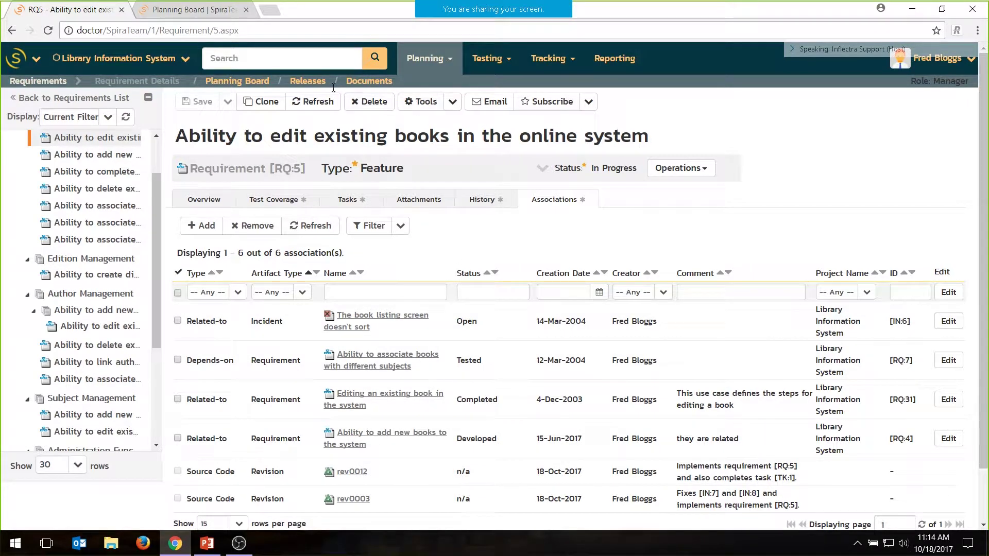
Show the project's releases and examine the whole hierarchy of releases, iterations and phases.
click(302, 83)
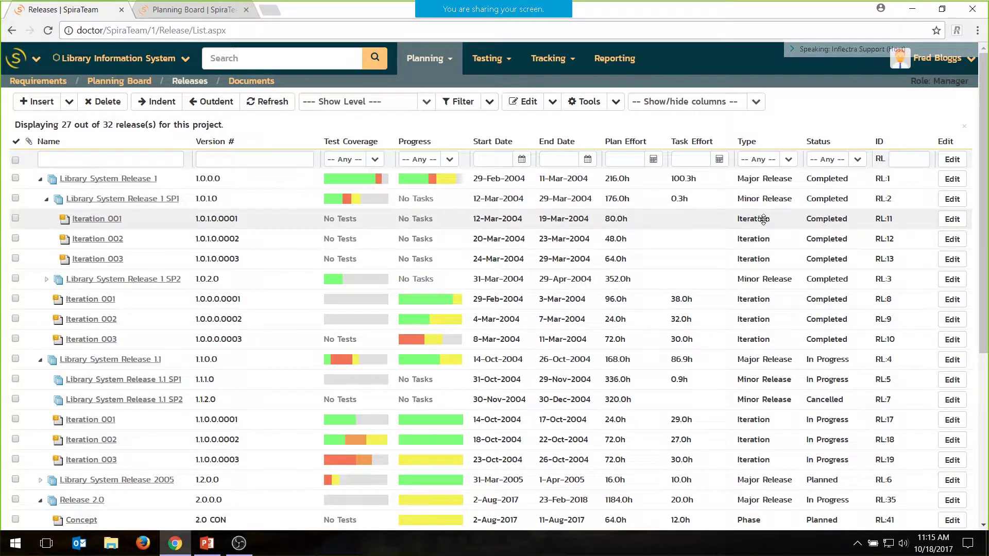
scroll(219, 290, down, 3)
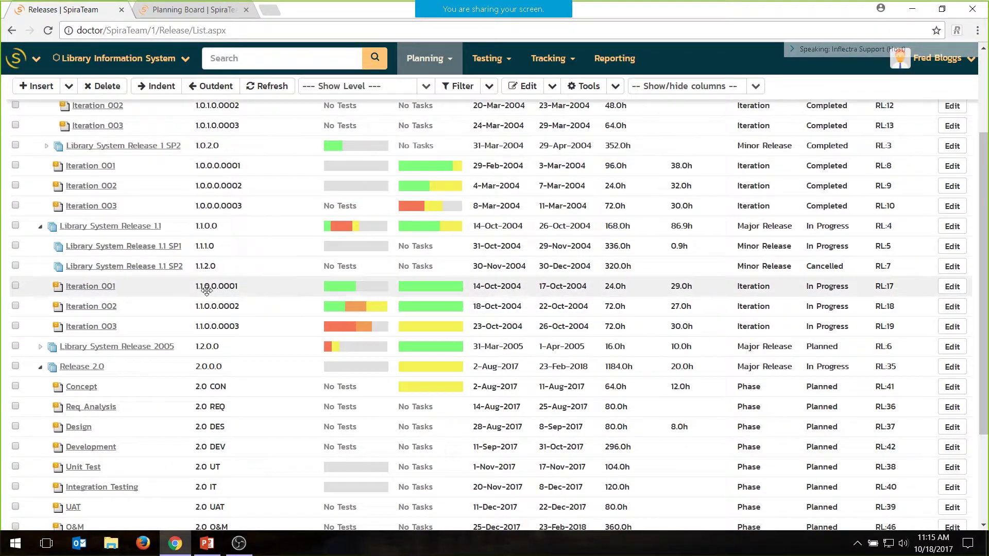
scroll(219, 290, down, 3)
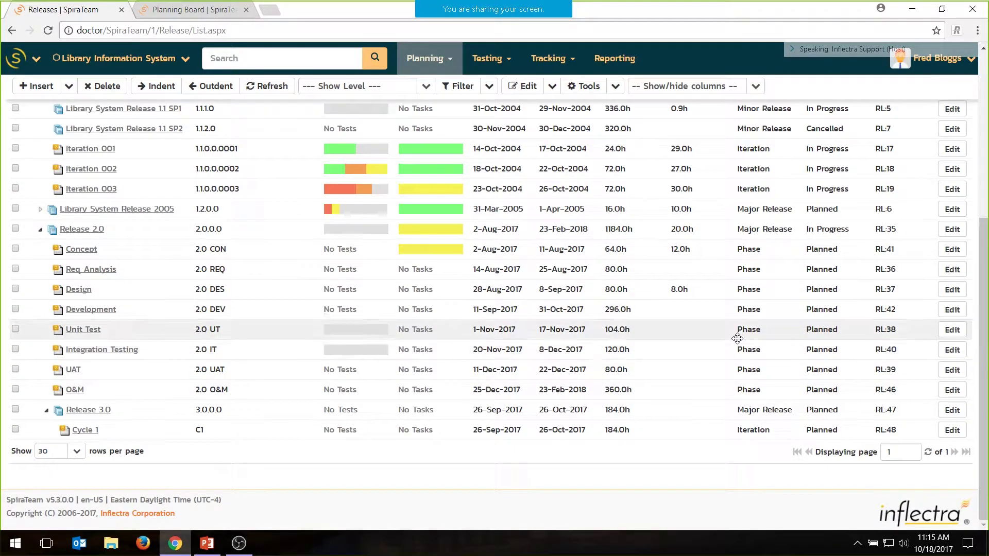
scroll(738, 337, up, 6)
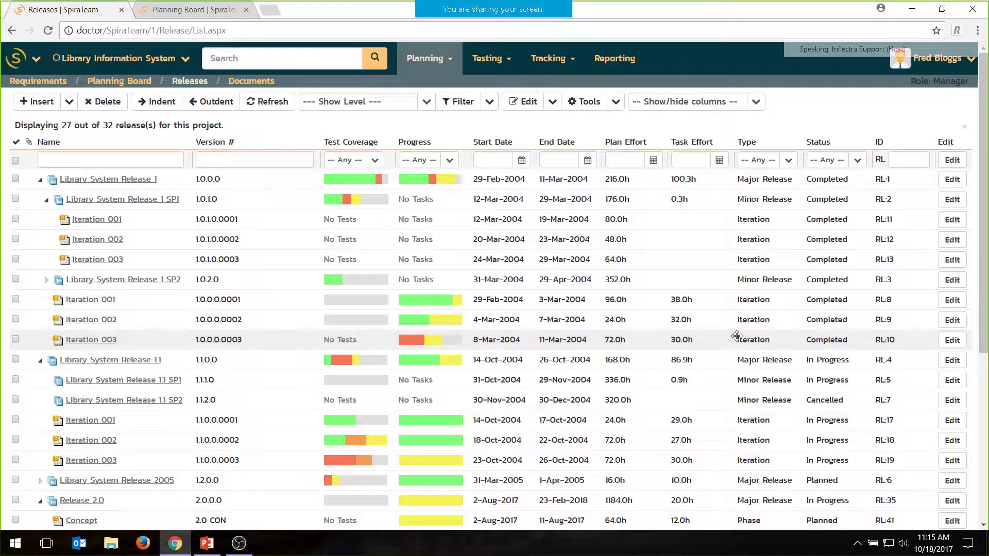
Go to the project's documents and browse the Rapise, Sample Web Test and Specifications folders.
click(452, 59)
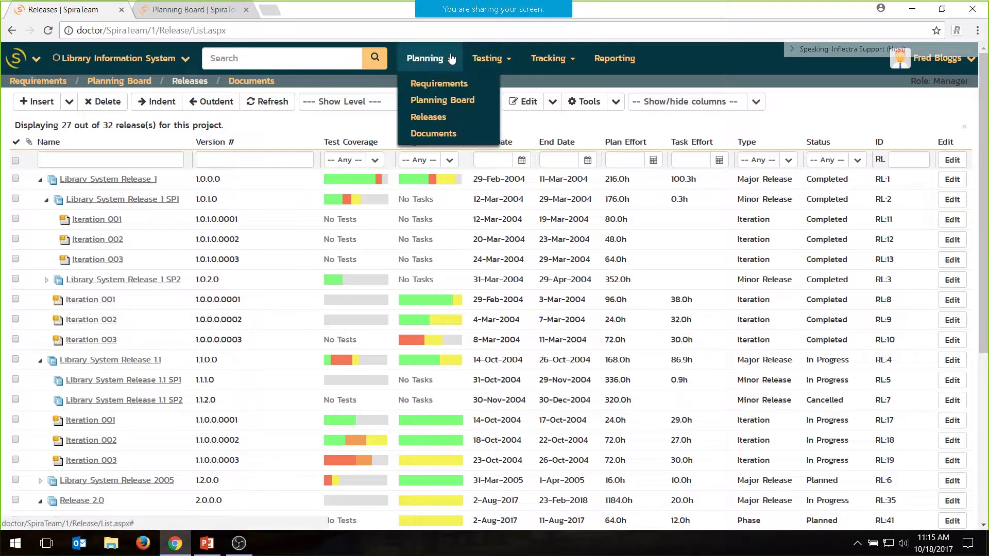
click(432, 134)
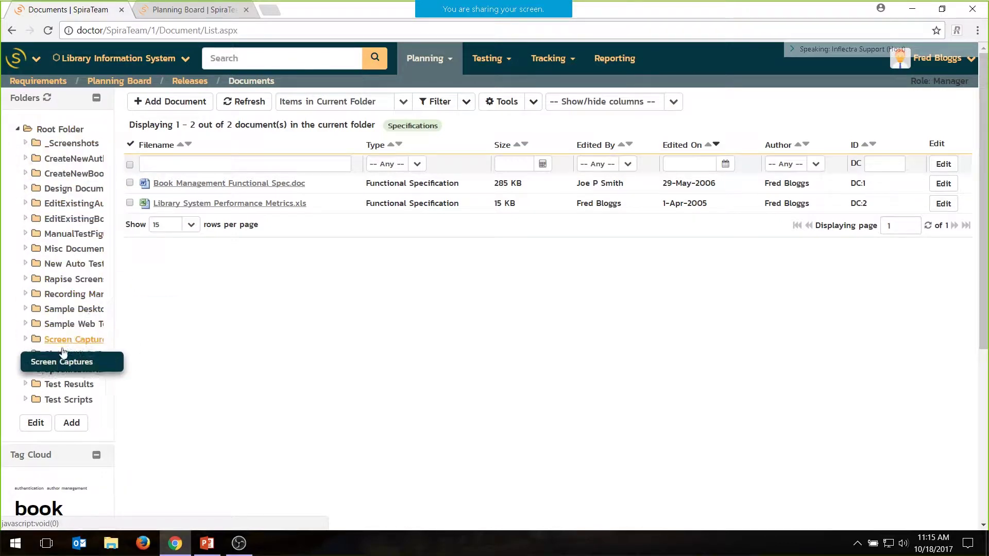
click(76, 279)
click(87, 372)
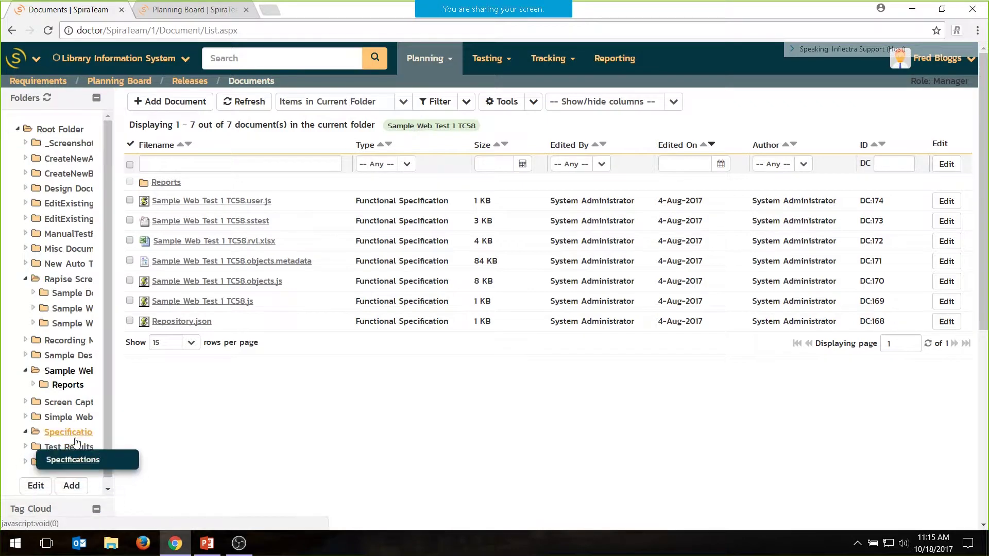
click(68, 433)
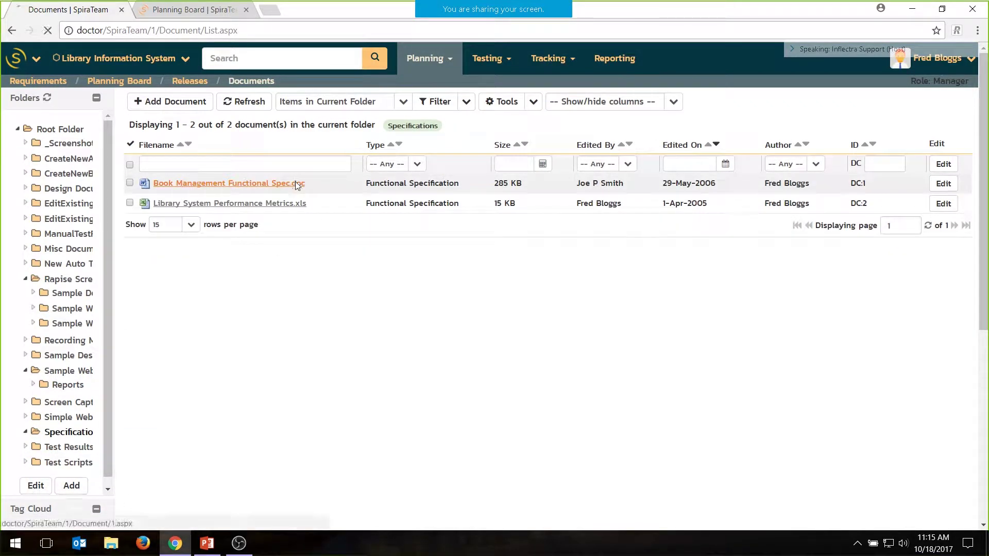
Open Book Management Functional Spec.doc and review its details, versions and associations.
mouse_move(295, 183)
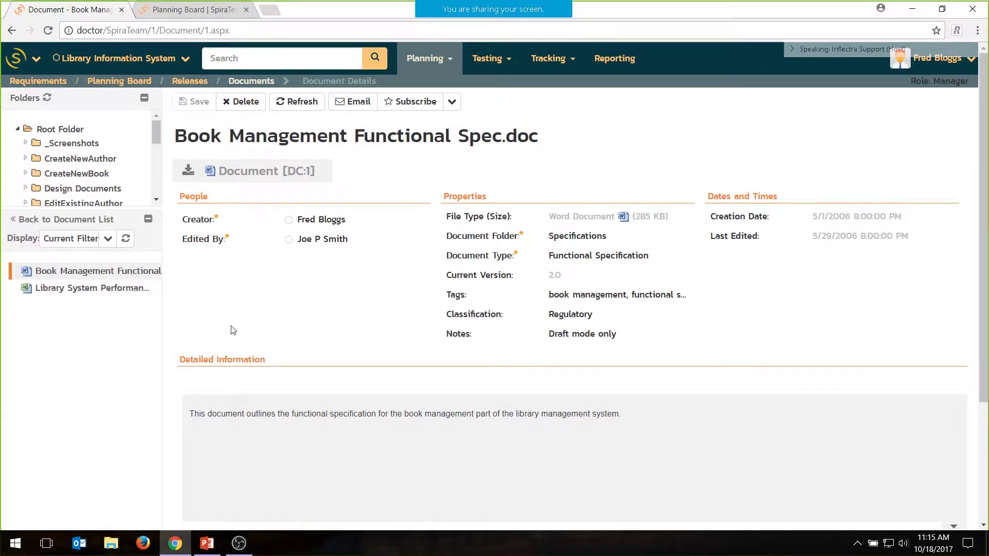
scroll(232, 326, down, 3)
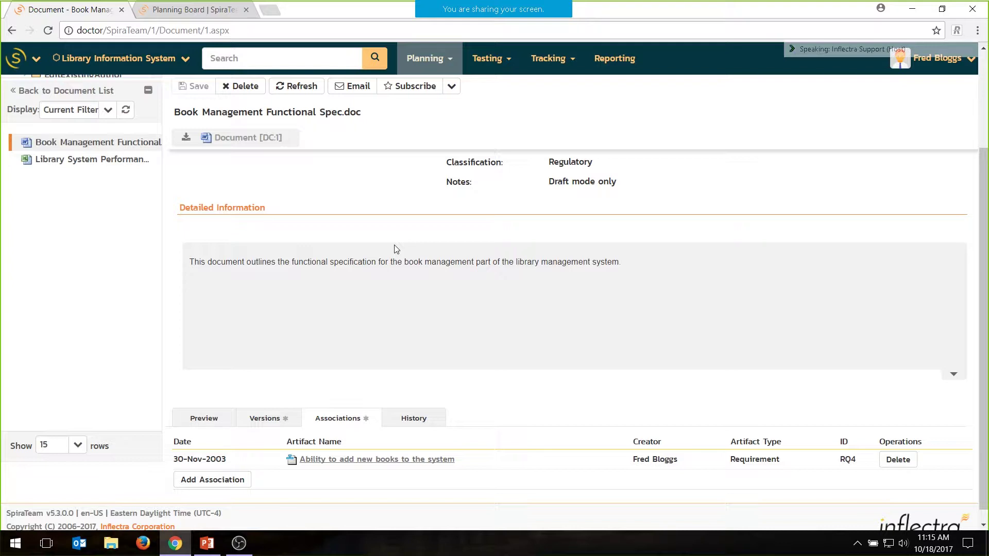
click(275, 418)
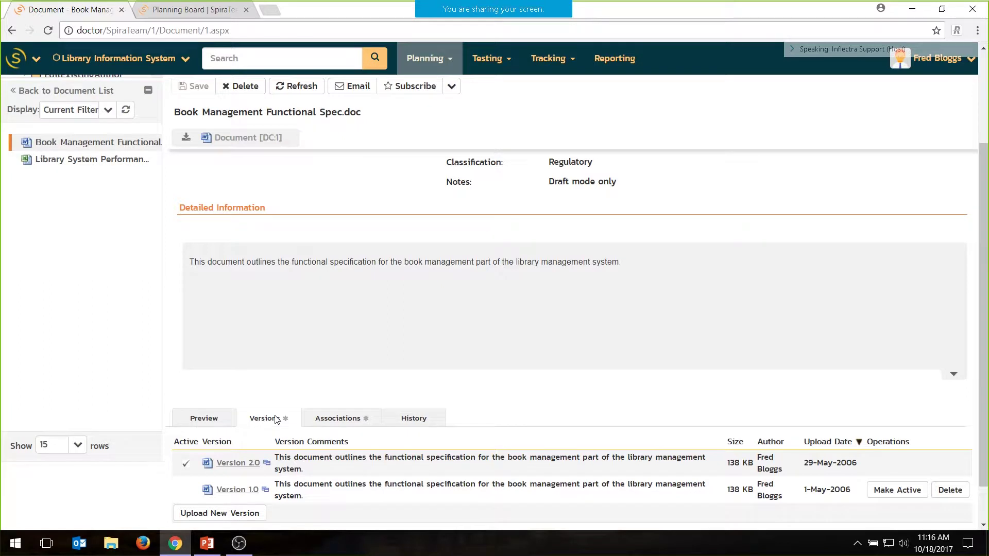
scroll(276, 420, down, 1)
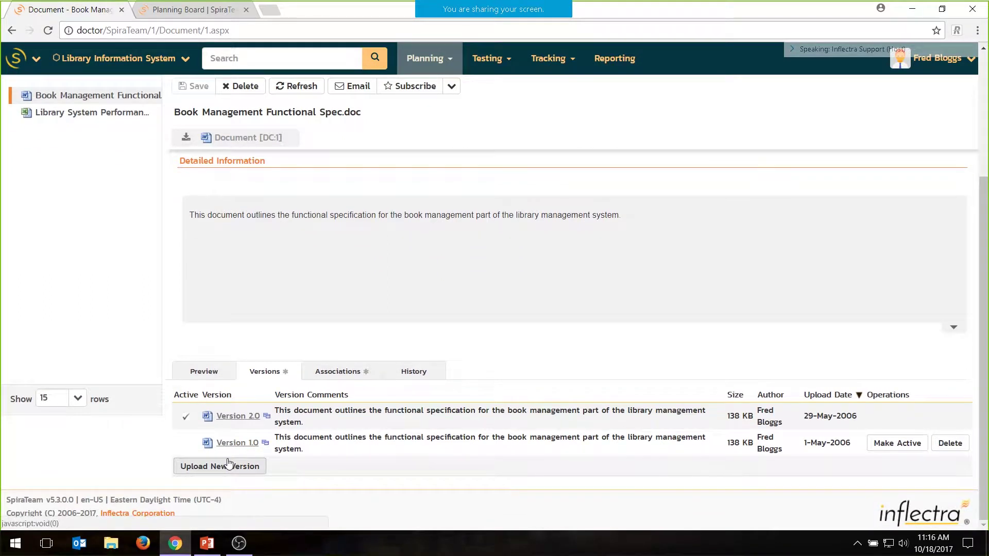
click(340, 375)
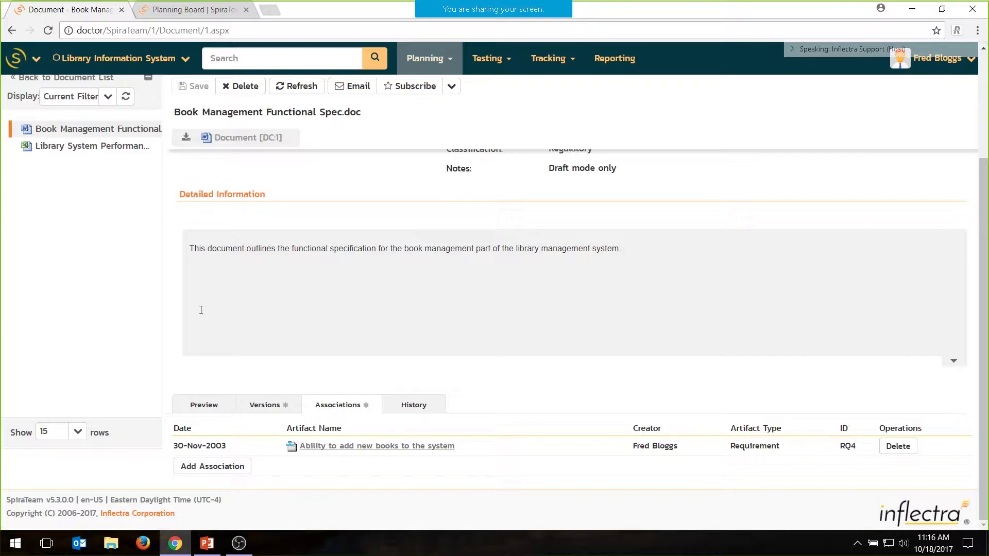
Leave the document details and show the project's list of test cases.
scroll(320, 221, up, 3)
scroll(321, 221, up, 1)
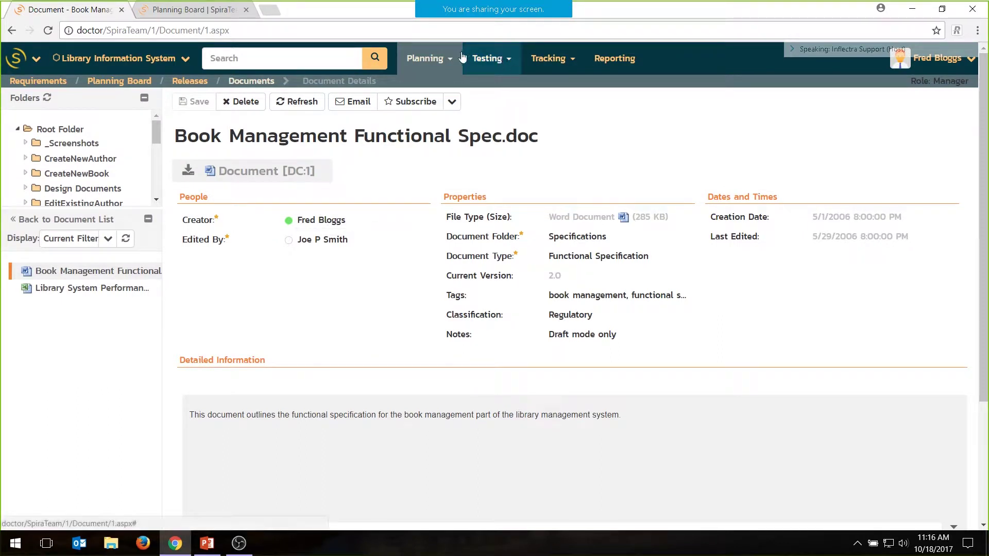
click(446, 59)
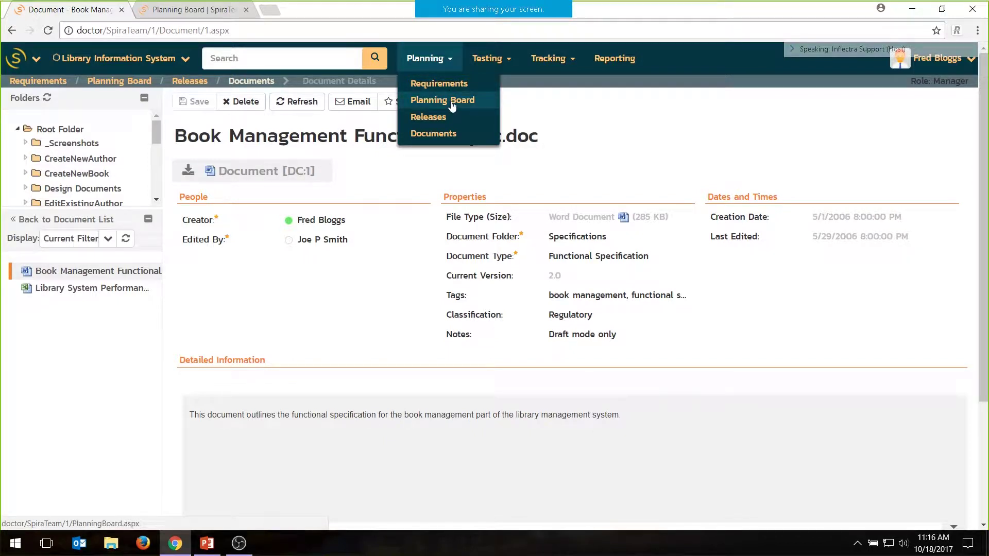
click(515, 66)
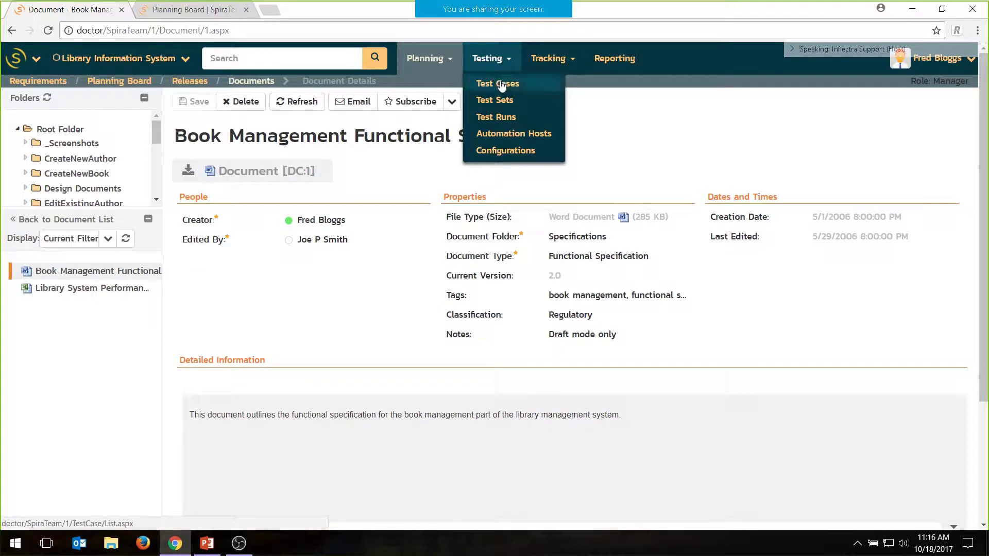
click(502, 89)
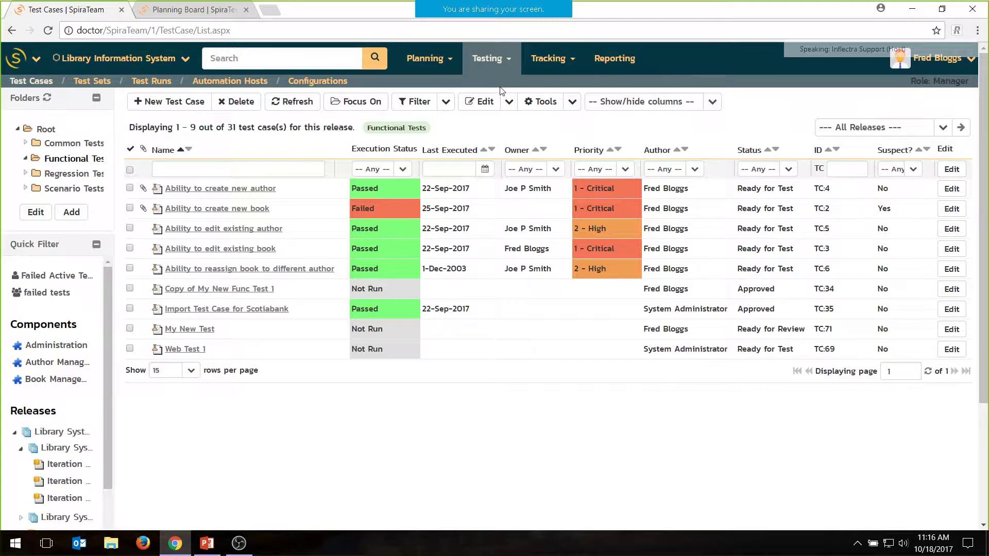
In the planning board's browser tab, show the requirements, select RQ:5 through RQ:9 under Book Management, and examine the tools for creating test cases.
click(190, 9)
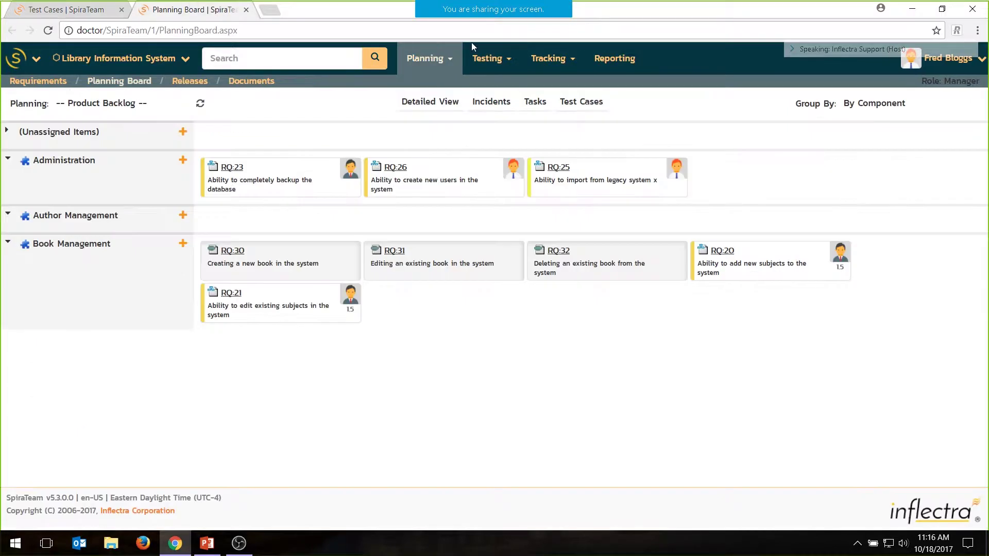
click(45, 82)
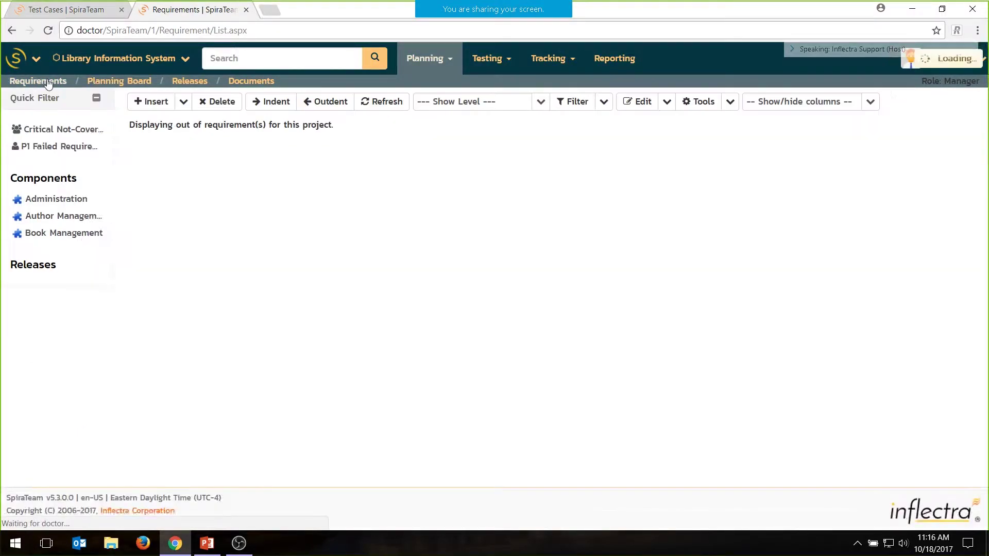
click(130, 238)
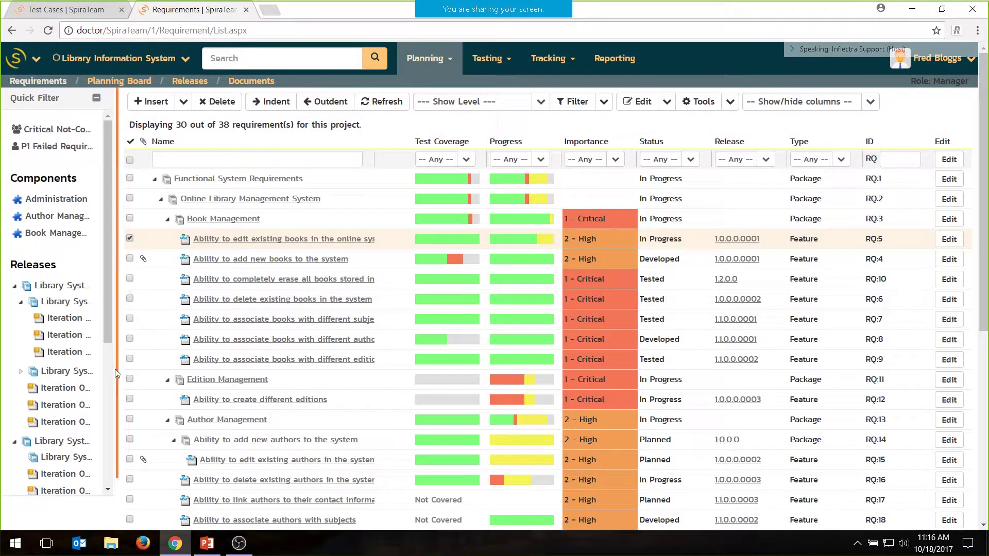
shift+click(130, 359)
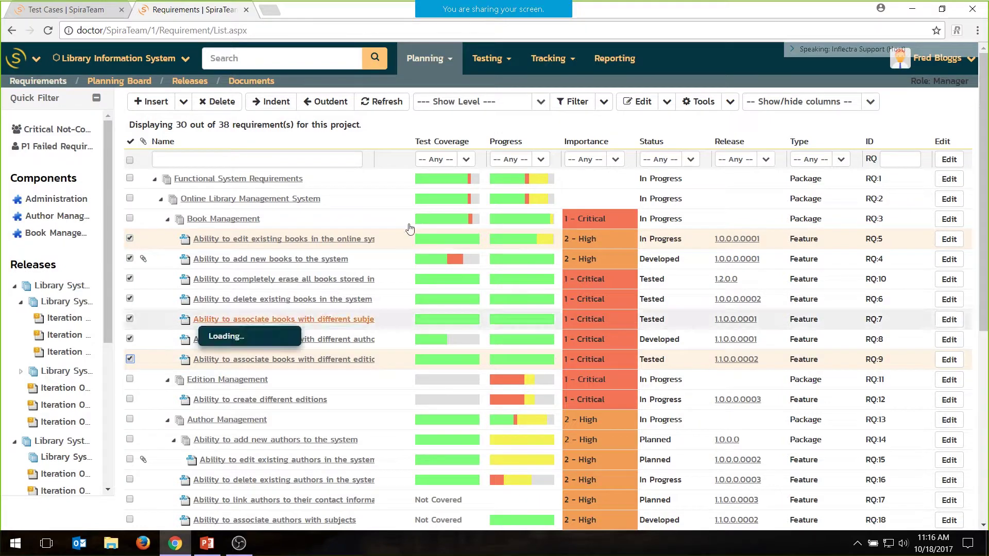
click(730, 102)
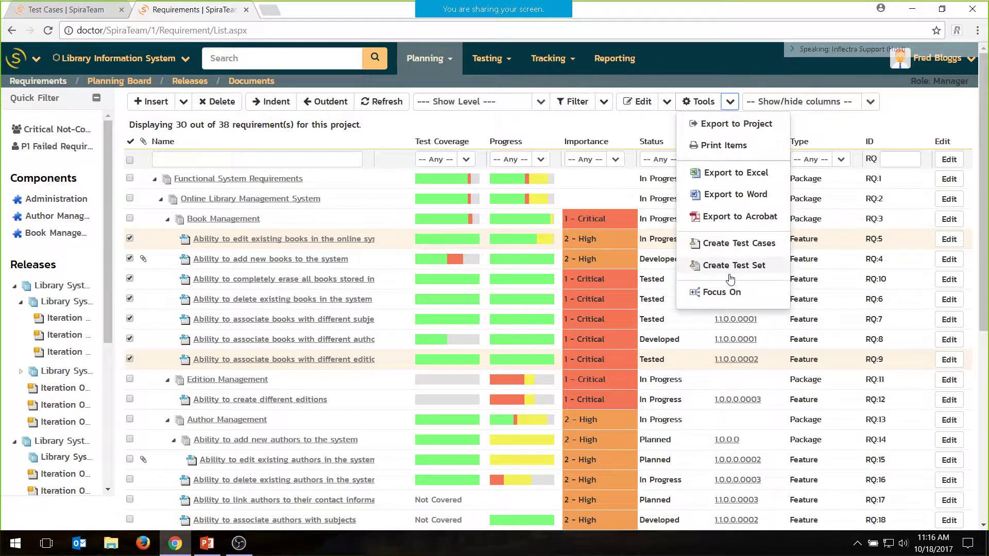
Return to the test case list and open the test case Ability to create new book.
click(42, 11)
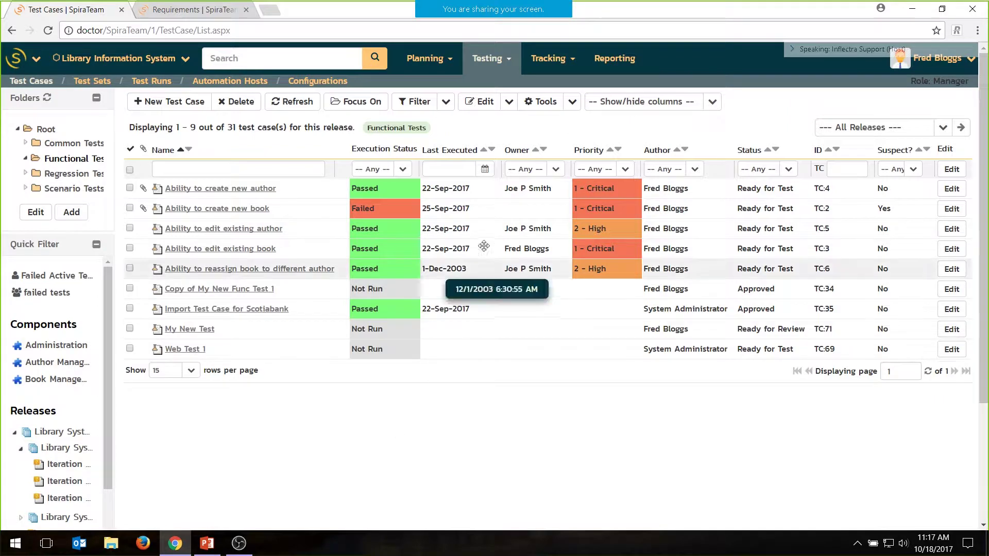
click(223, 209)
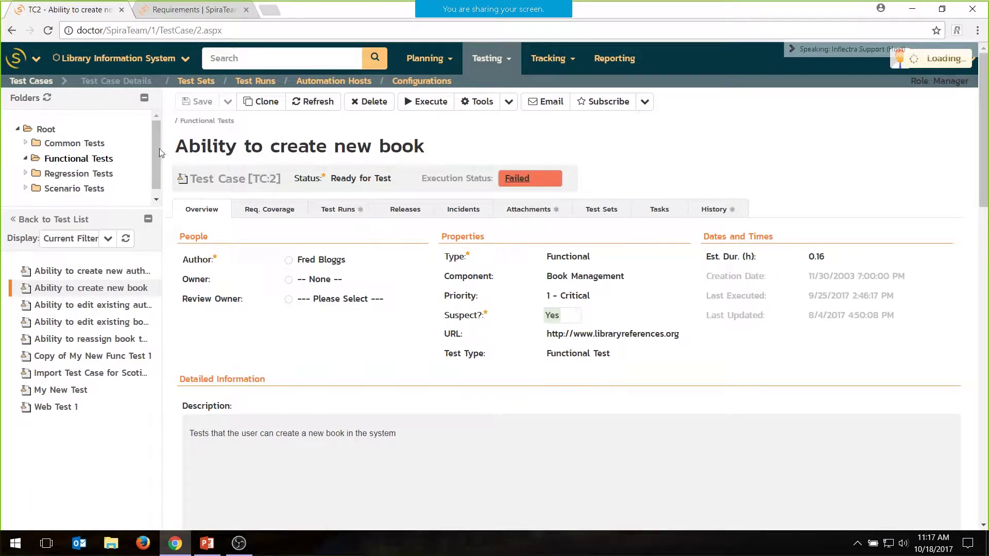
click(95, 307)
click(117, 288)
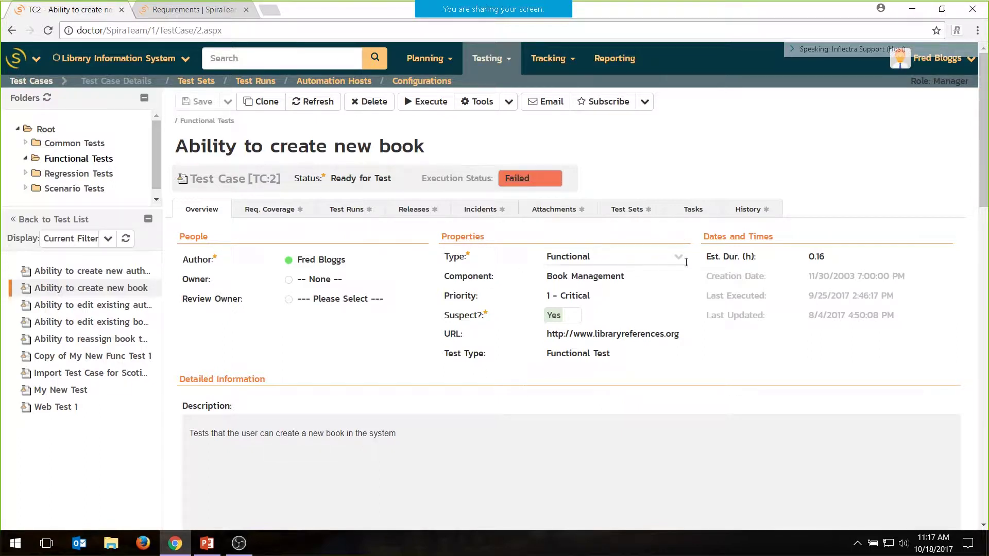
Examine the available test case types and the test case's status fields without changing them.
click(678, 257)
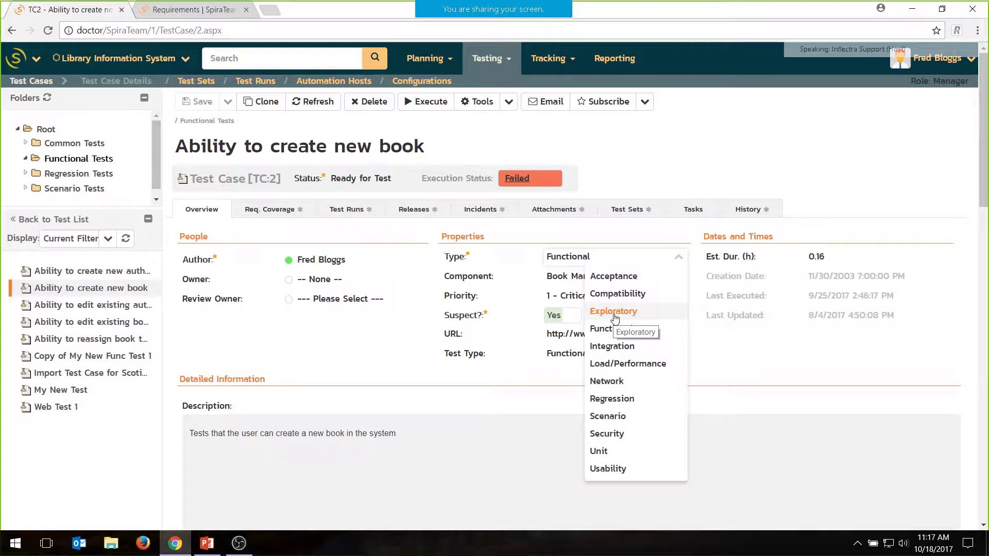
click(741, 176)
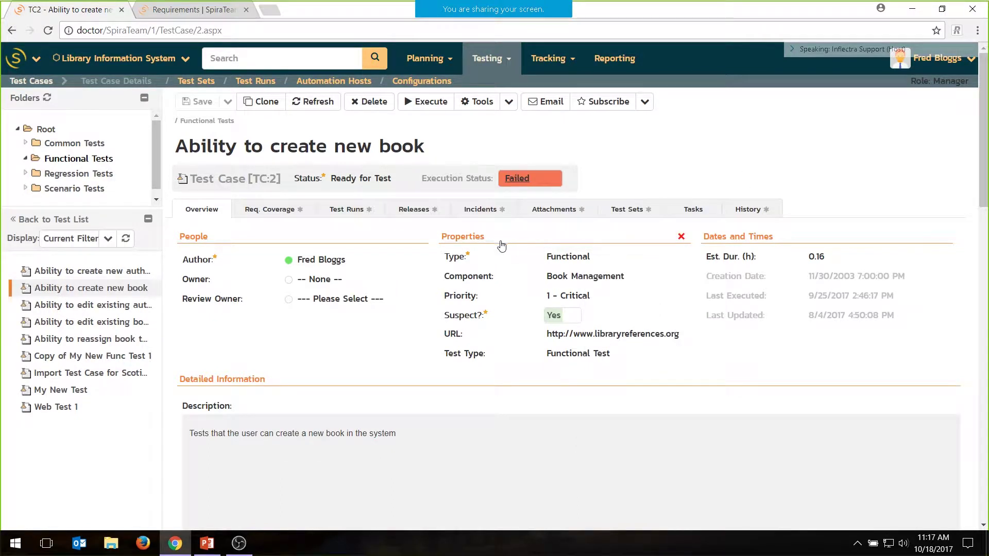
click(678, 257)
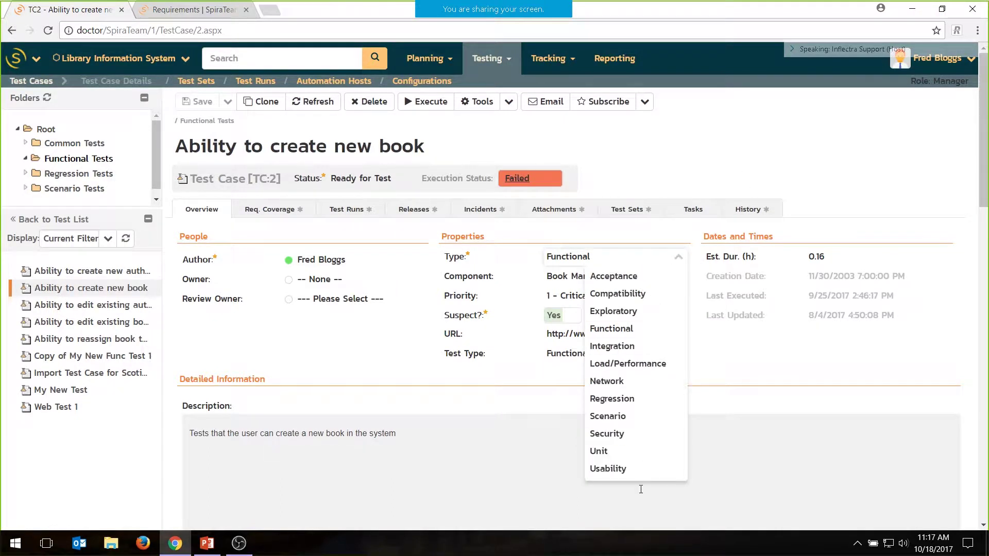
click(763, 156)
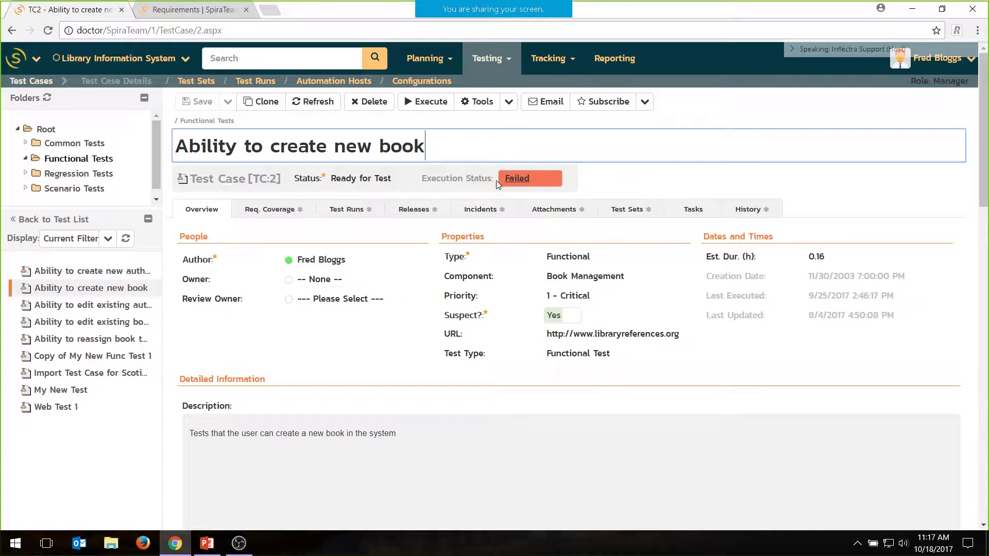
click(384, 178)
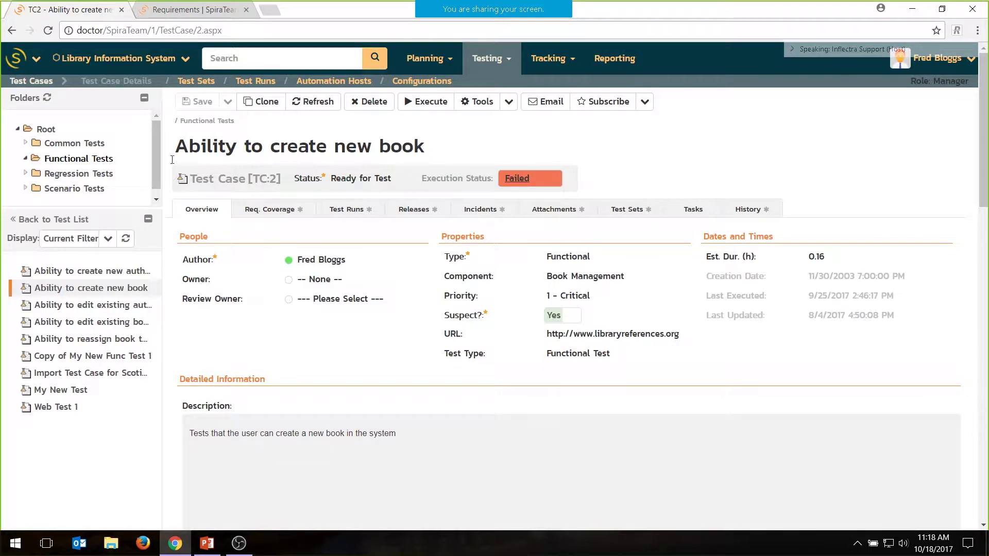
Filter the test case list to Suspect? Yes and show it from the Root folder.
click(45, 82)
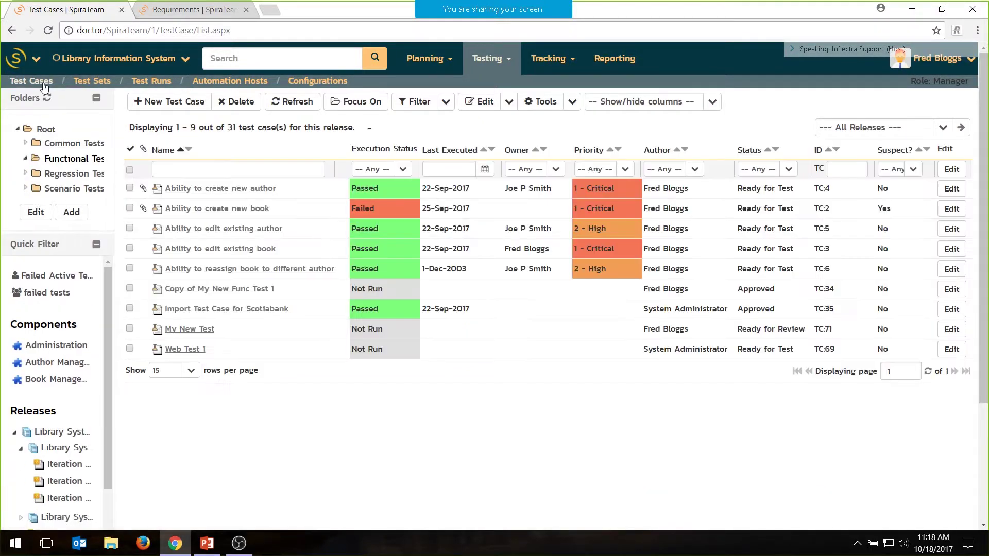
click(911, 169)
click(872, 204)
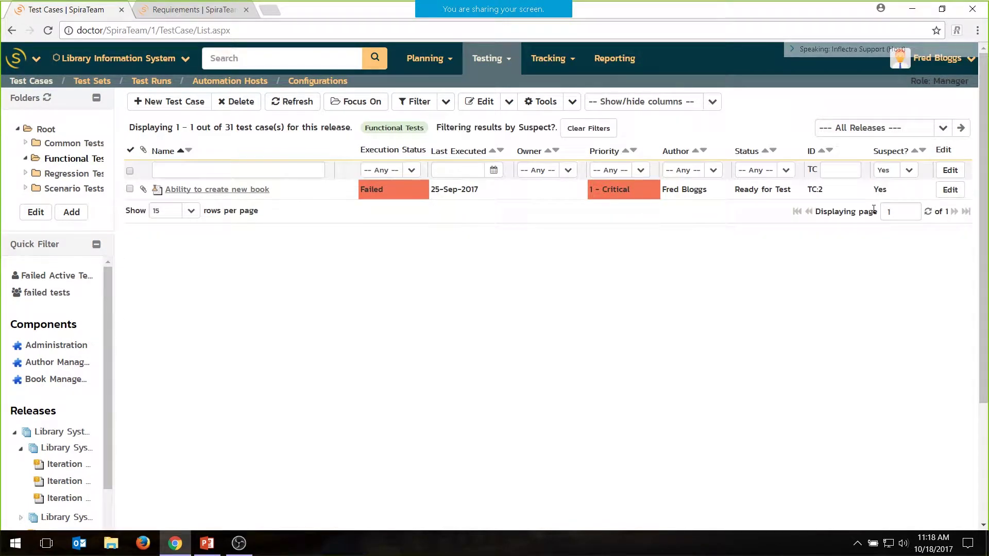
click(46, 129)
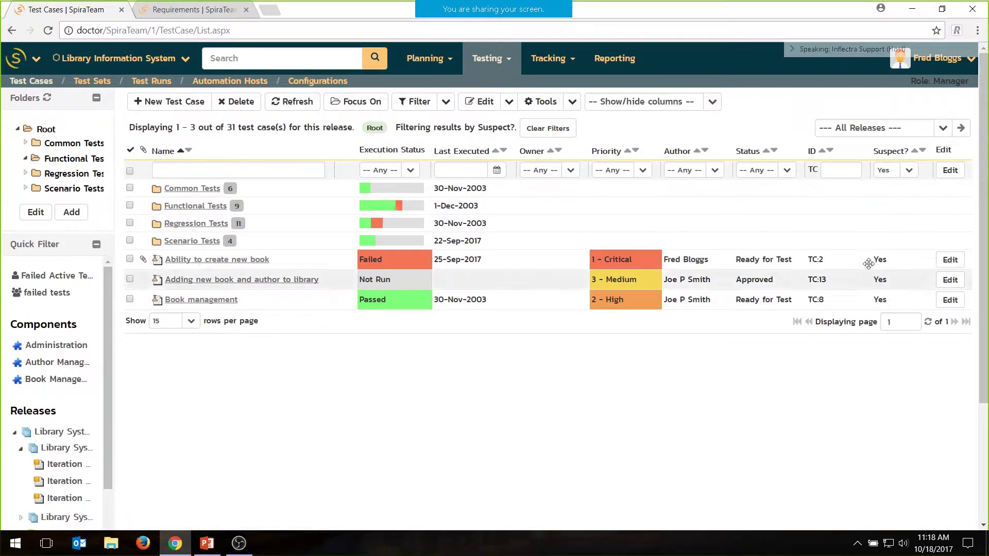
Open the suspect test case Ability to create new book and review its test steps, including the linked Login to Application call.
click(261, 260)
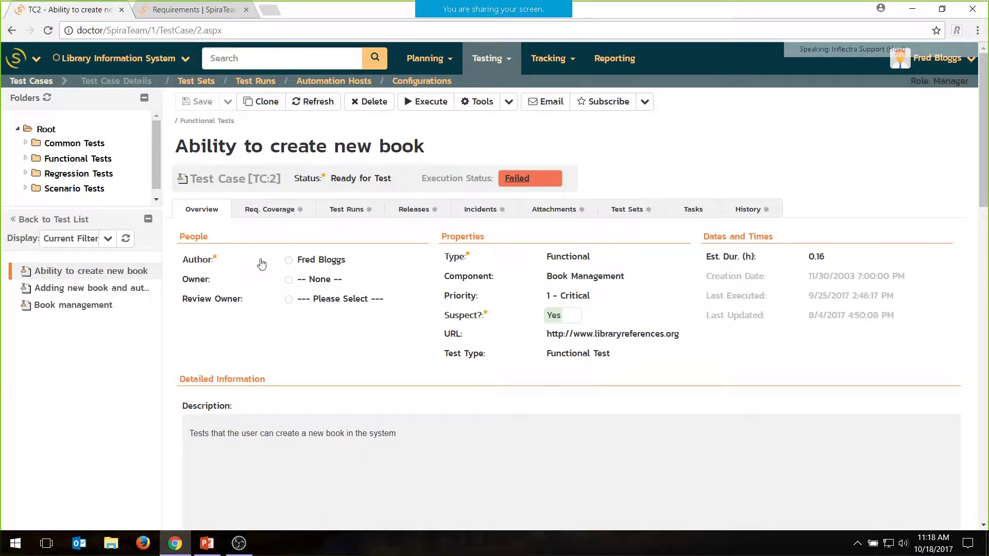
scroll(261, 262, down, 6)
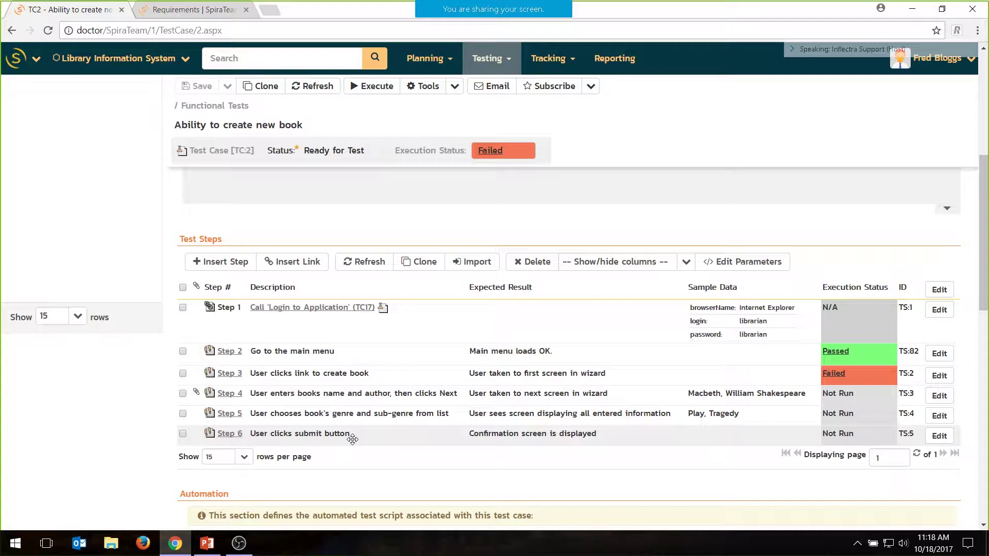
mouse_move(327, 316)
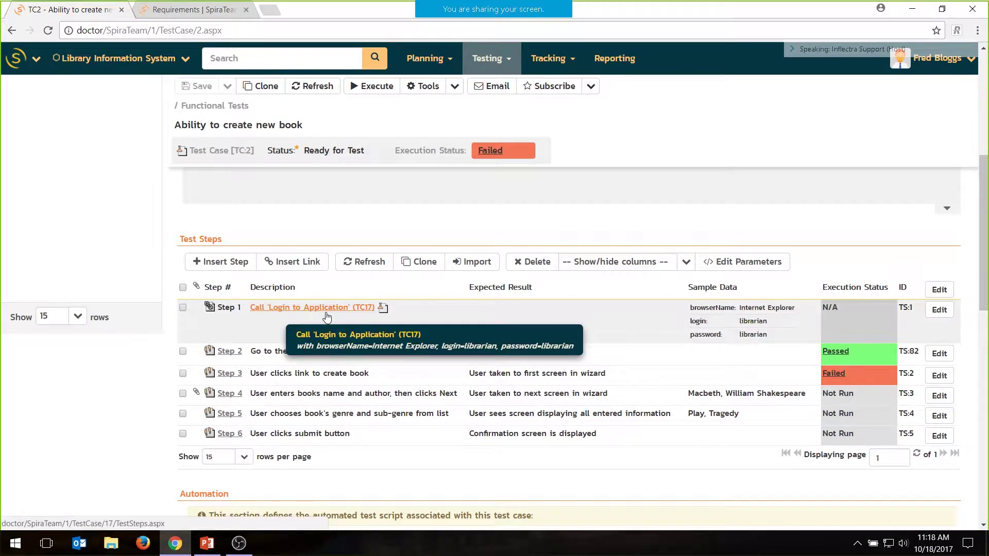
Preview linking the Common Tests case Login to Application at step 2, inspect its browserName, login and password parameters, and leave without adding it.
click(183, 351)
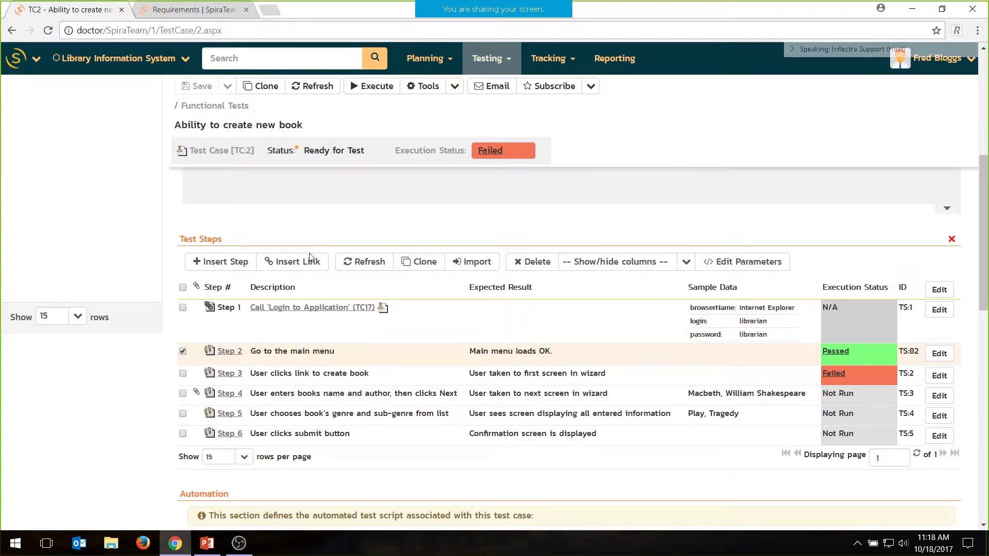
click(309, 257)
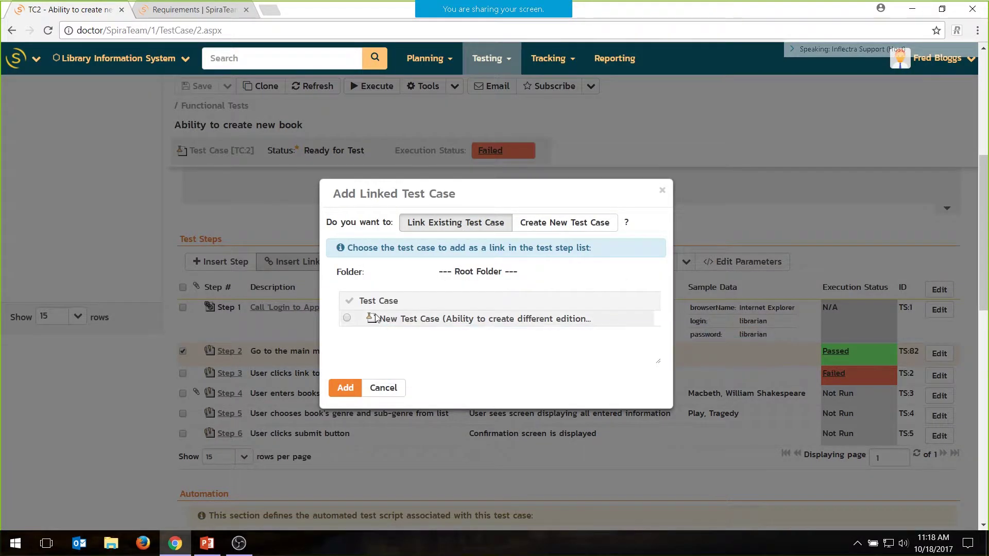
click(647, 273)
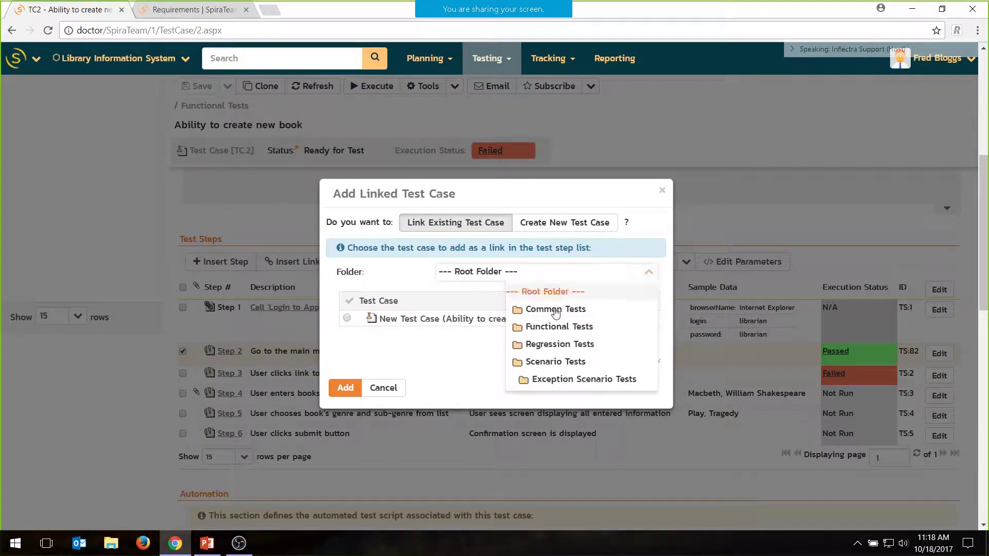
click(559, 309)
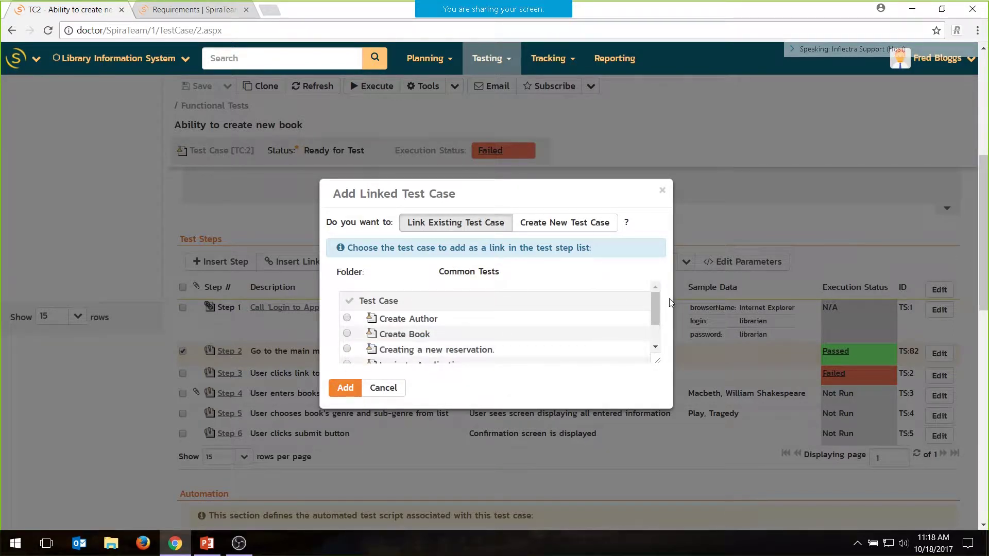
scroll(656, 309, down, 2)
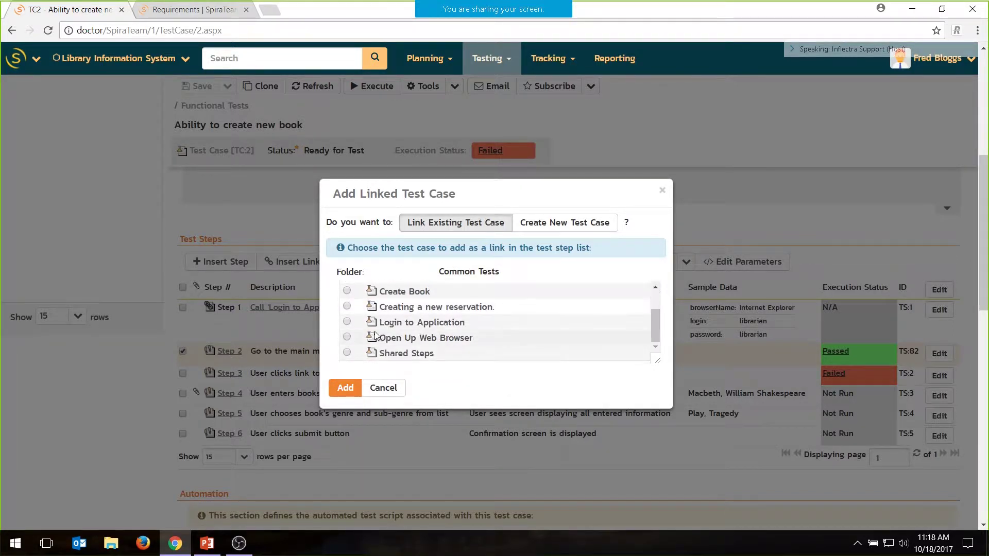
click(347, 322)
click(465, 407)
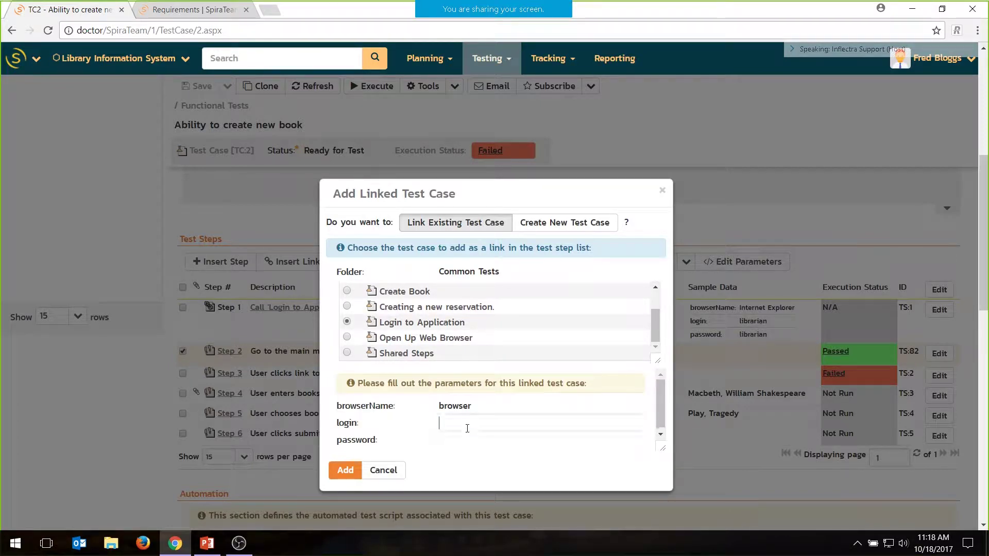
click(466, 425)
click(459, 440)
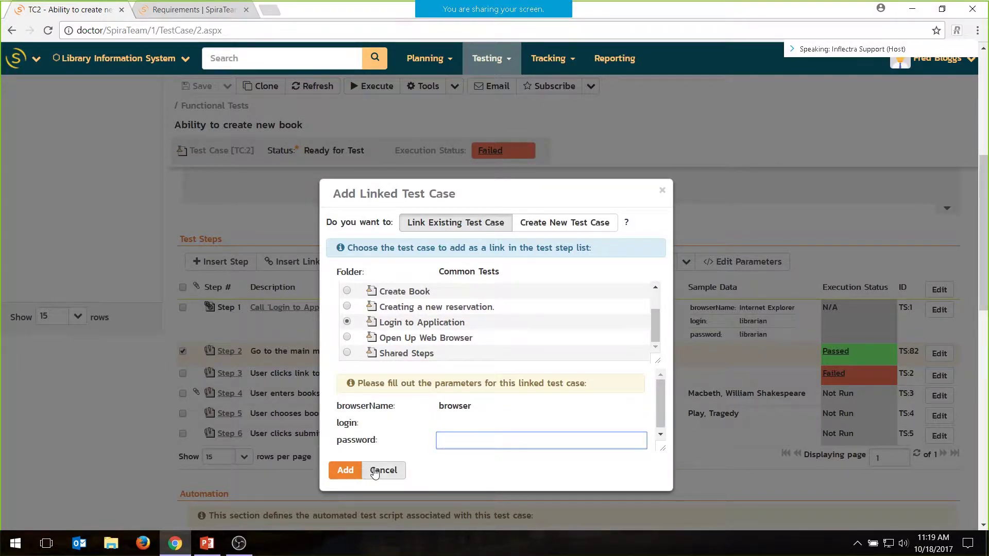
click(383, 470)
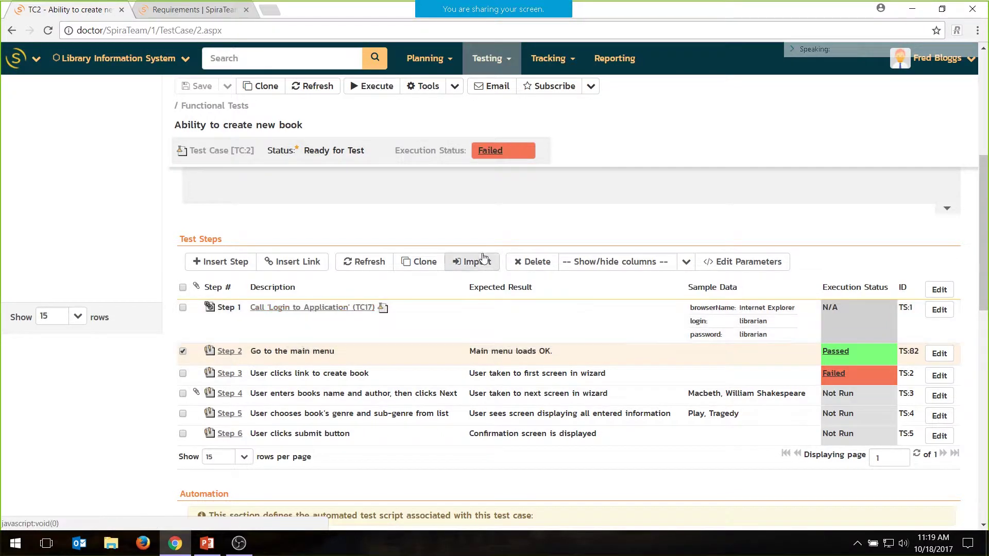
Review the test case's automation settings, available automation engines, test script and comments.
scroll(508, 260, down, 3)
scroll(507, 262, down, 2)
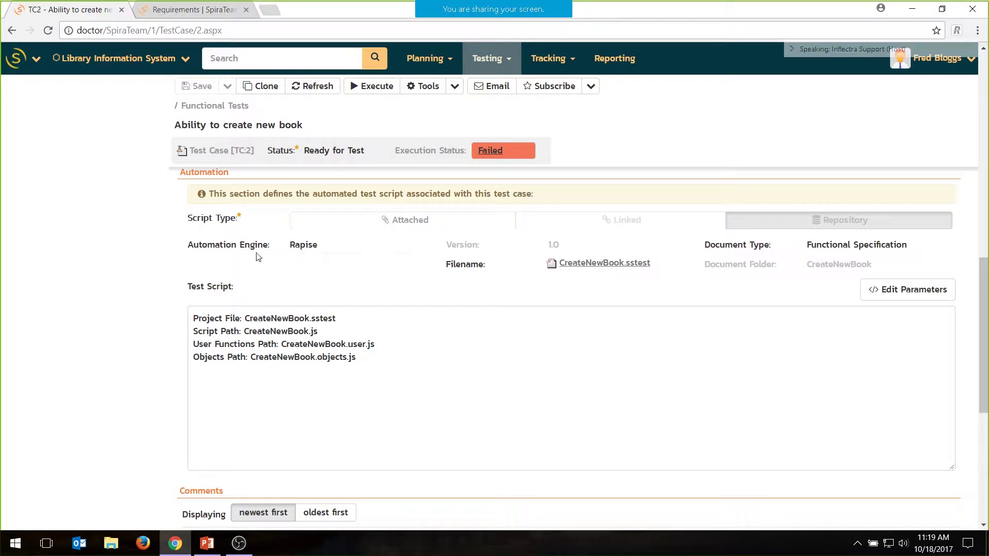
click(412, 248)
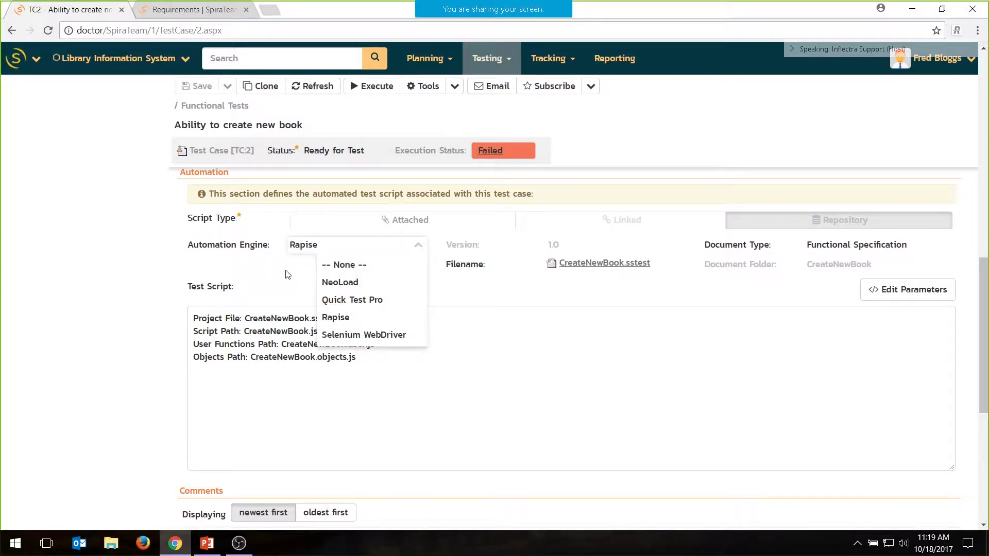
click(339, 405)
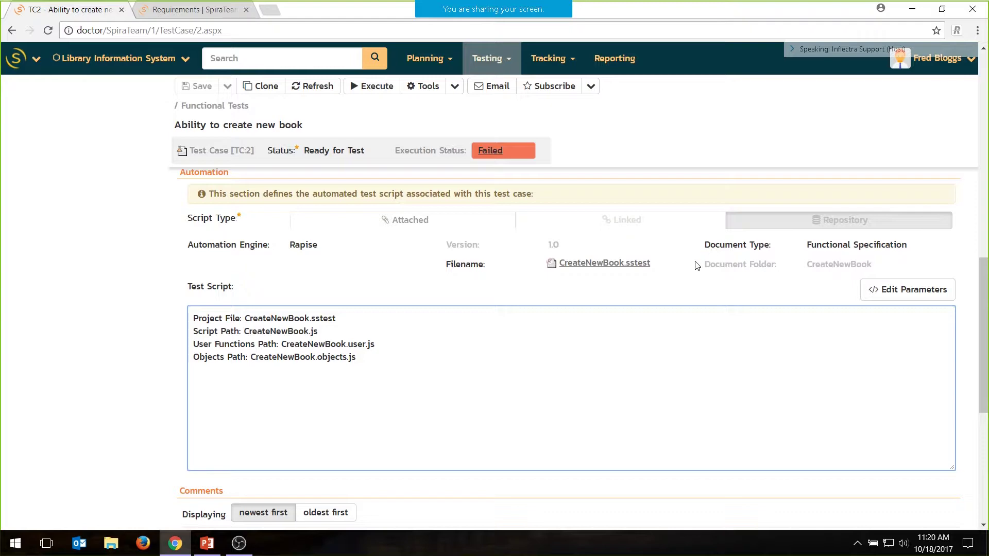
scroll(376, 261, down, 5)
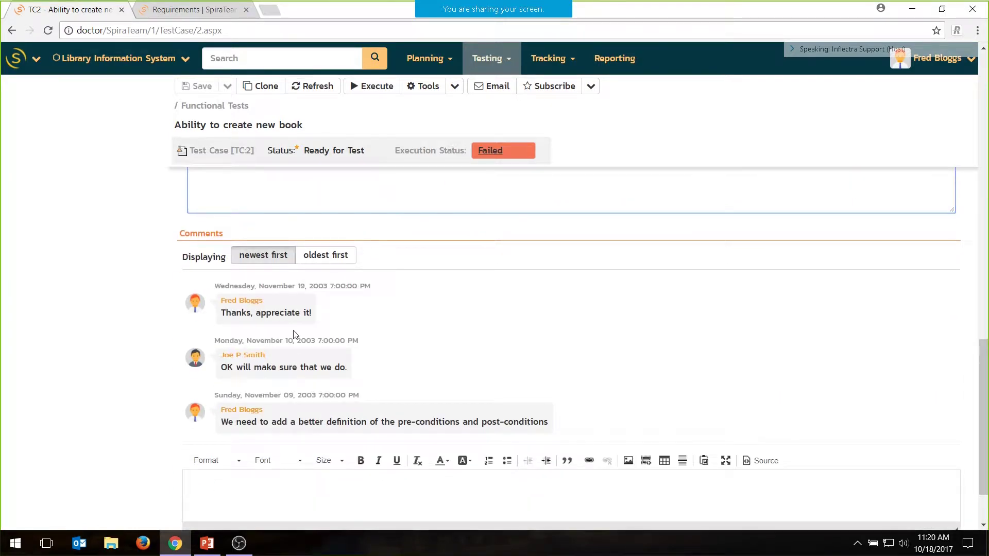
Review the test case's requirements coverage, preview the requirements that can be added, and leave without adding any.
scroll(295, 333, up, 15)
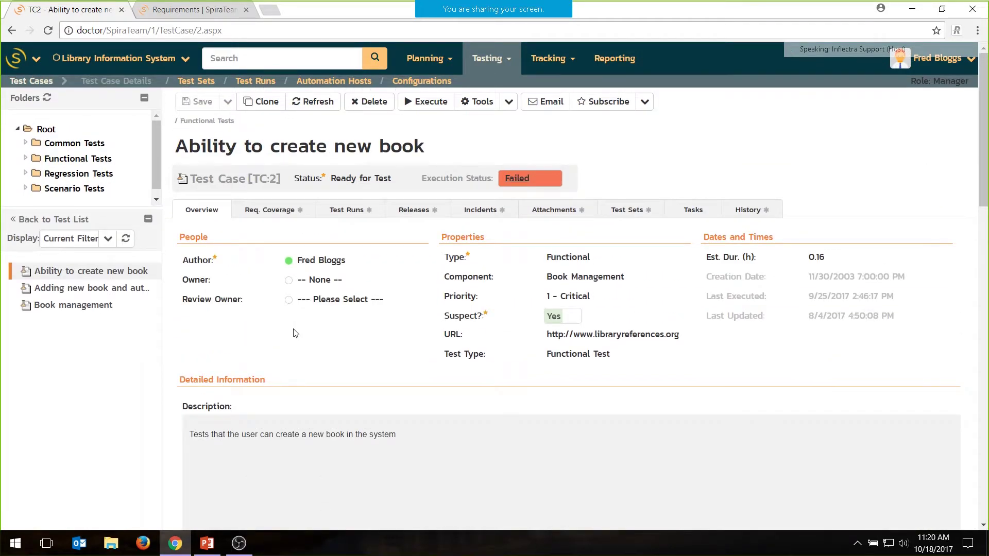
click(276, 214)
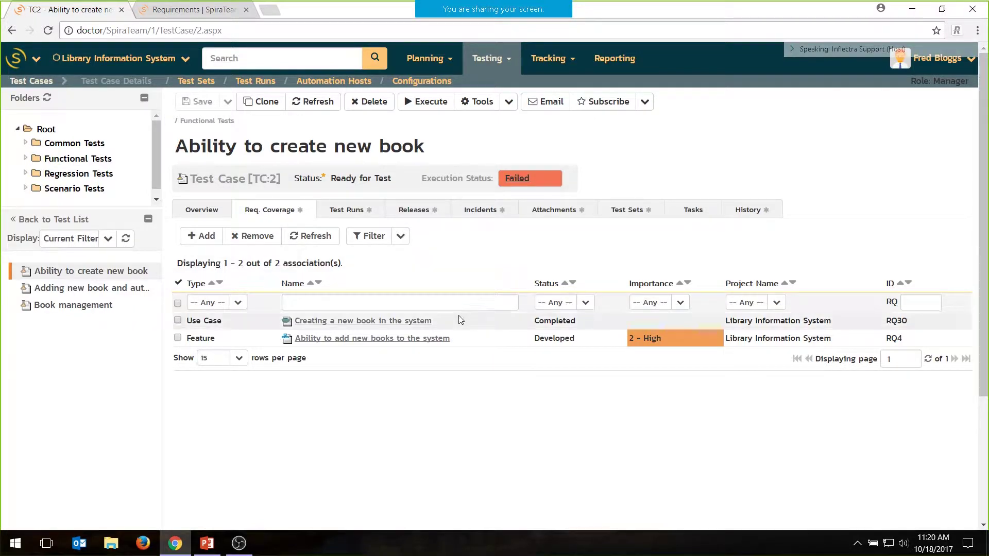
click(197, 235)
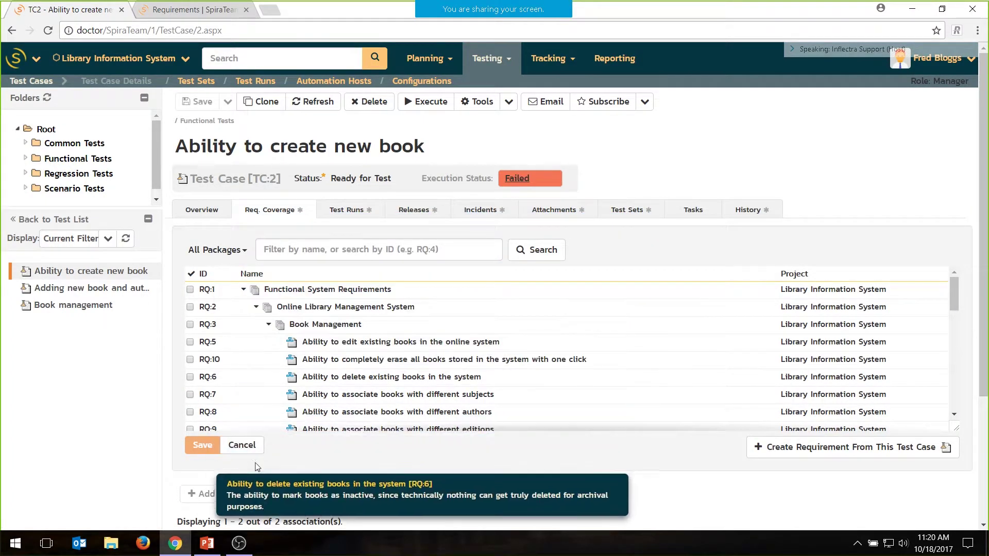
click(242, 445)
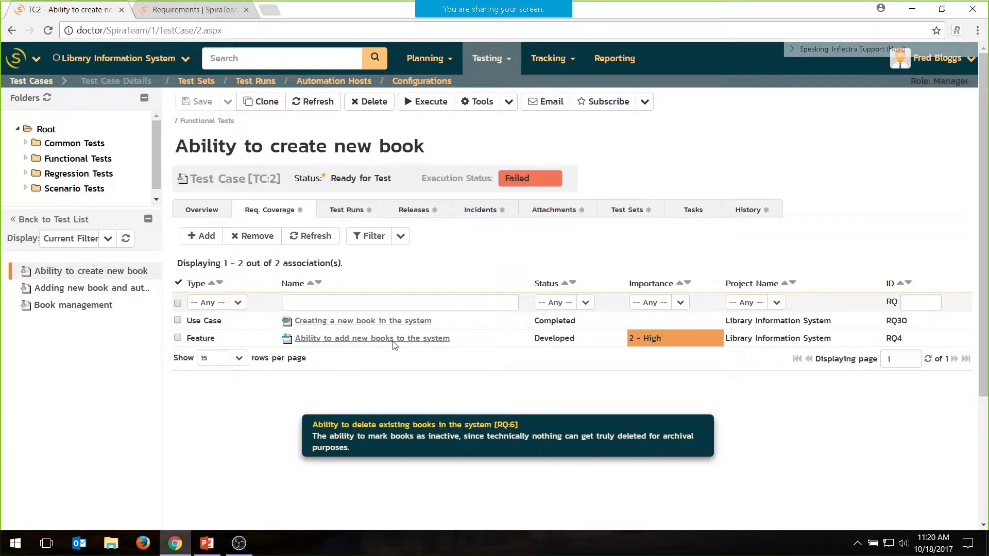
List the test case's test runs and open the 25-Sep-2017 run TR:153 in a separate browser tab.
click(353, 208)
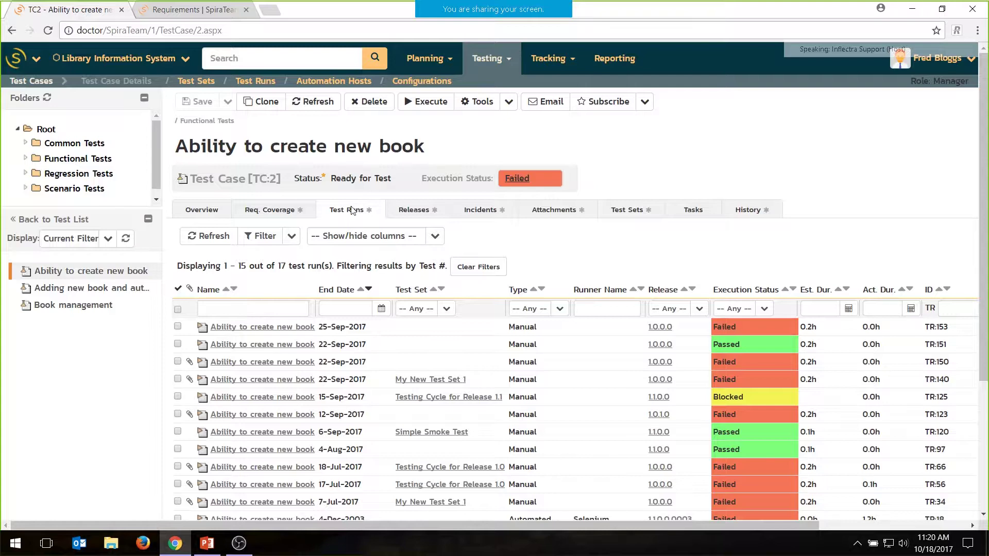
middle_click(262, 330)
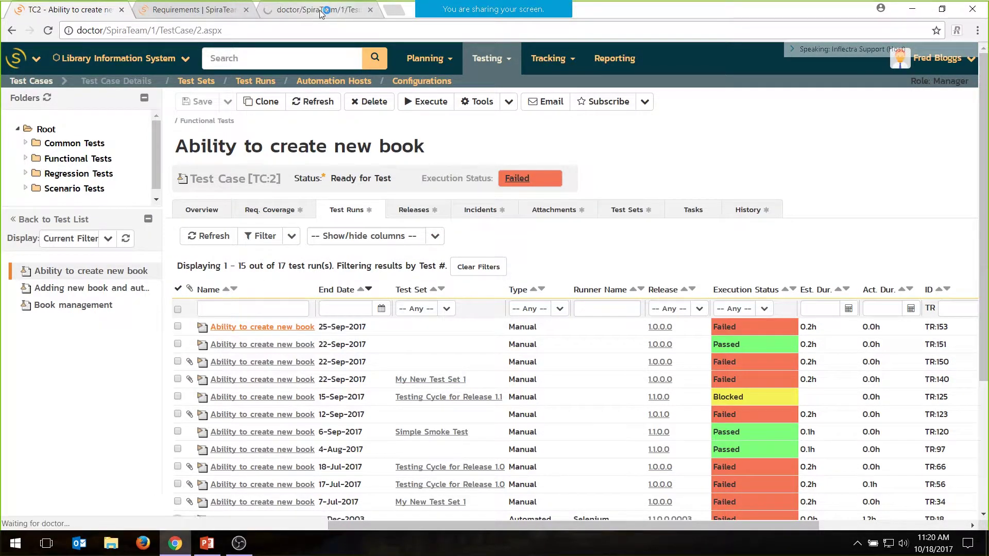
click(320, 12)
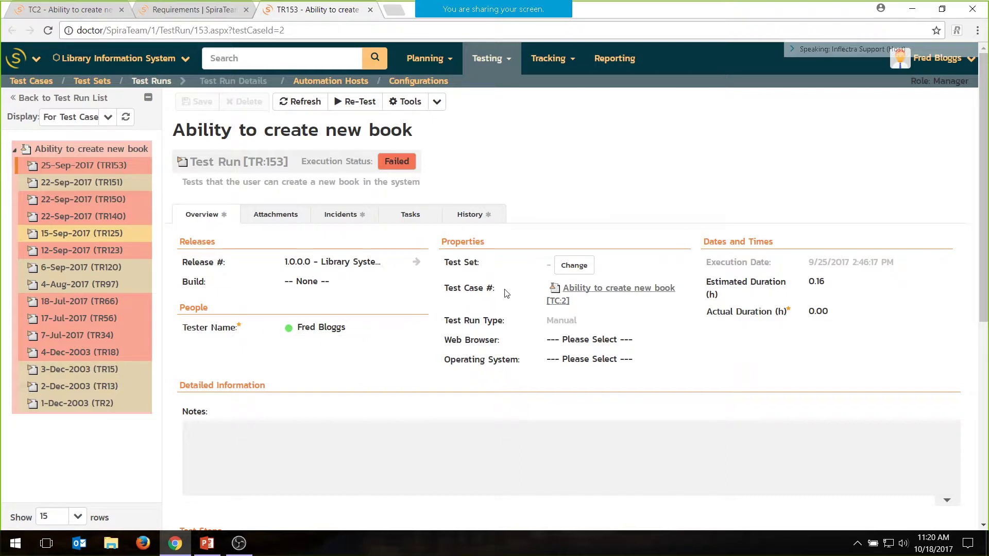
Review the test run's step results and view the incident linked to step 4, User clicks link to create book.
scroll(662, 338, down, 5)
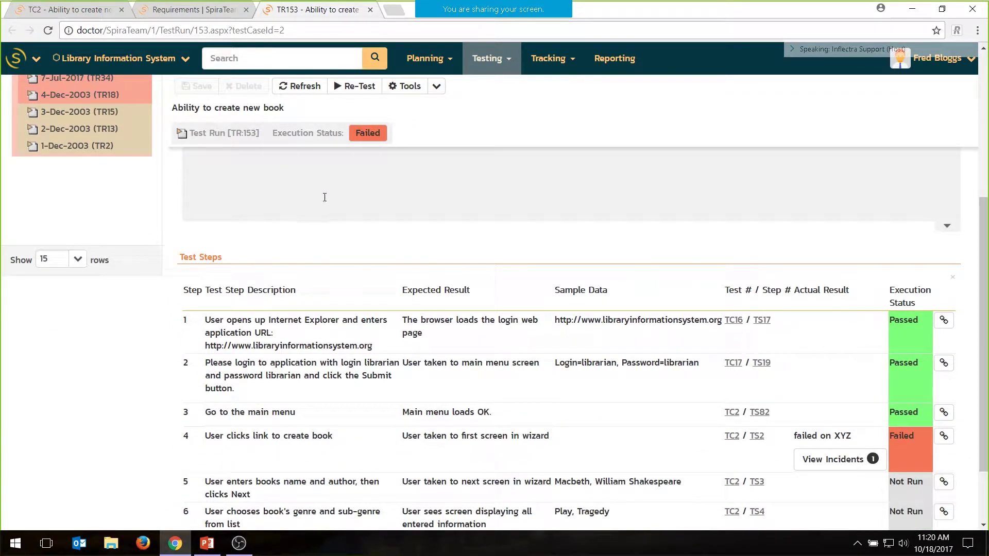
scroll(324, 197, down, 1)
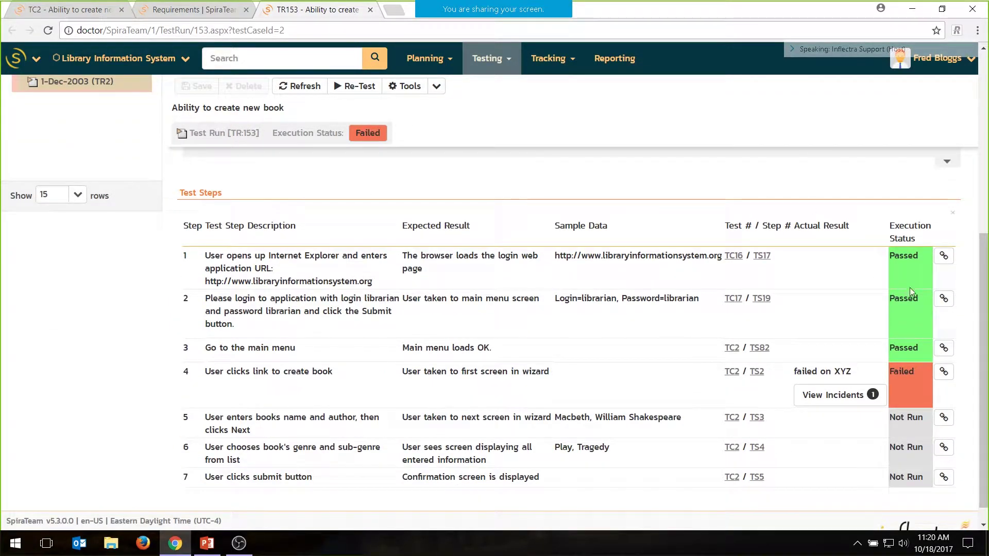
click(837, 400)
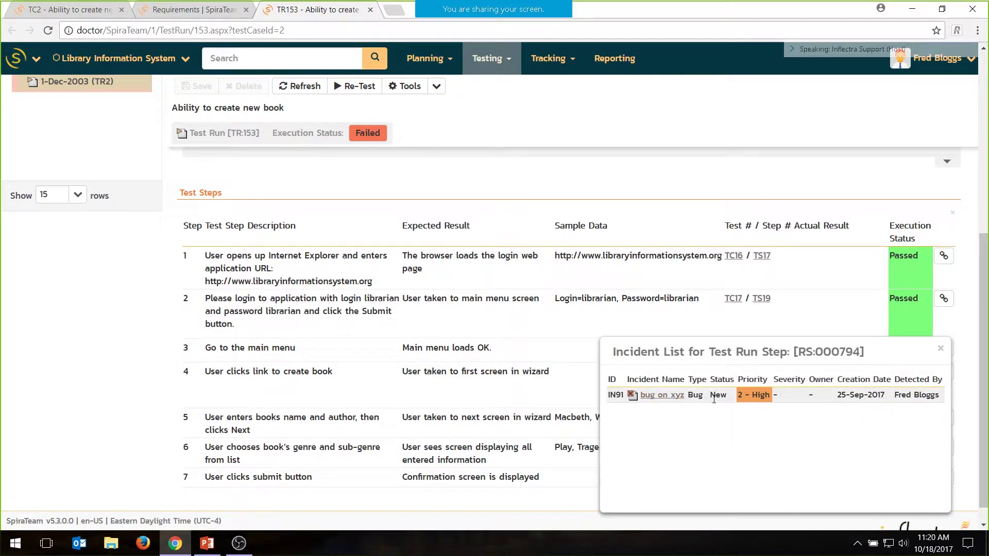
click(940, 350)
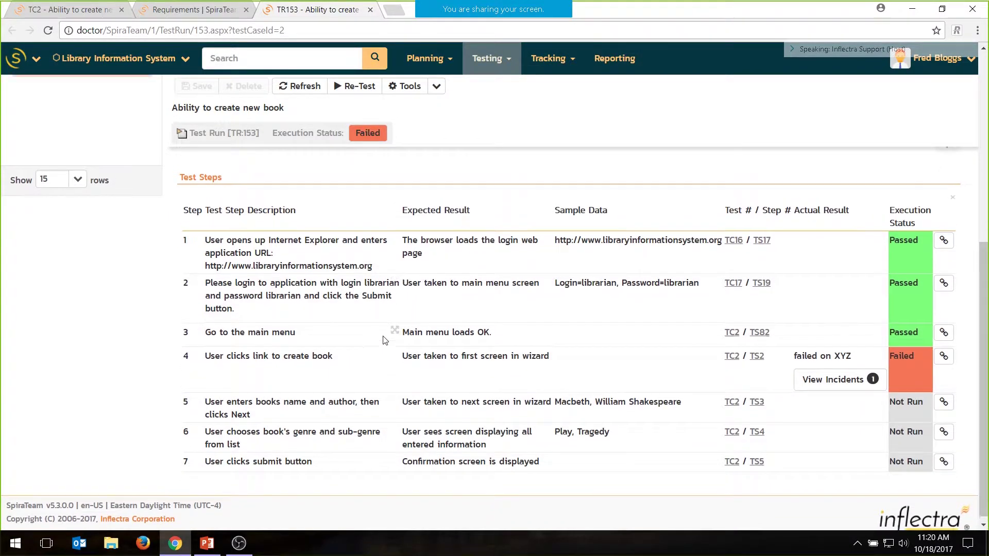
Review the incidents, overview and tasks of test run TR:153.
scroll(386, 332, up, 5)
click(351, 221)
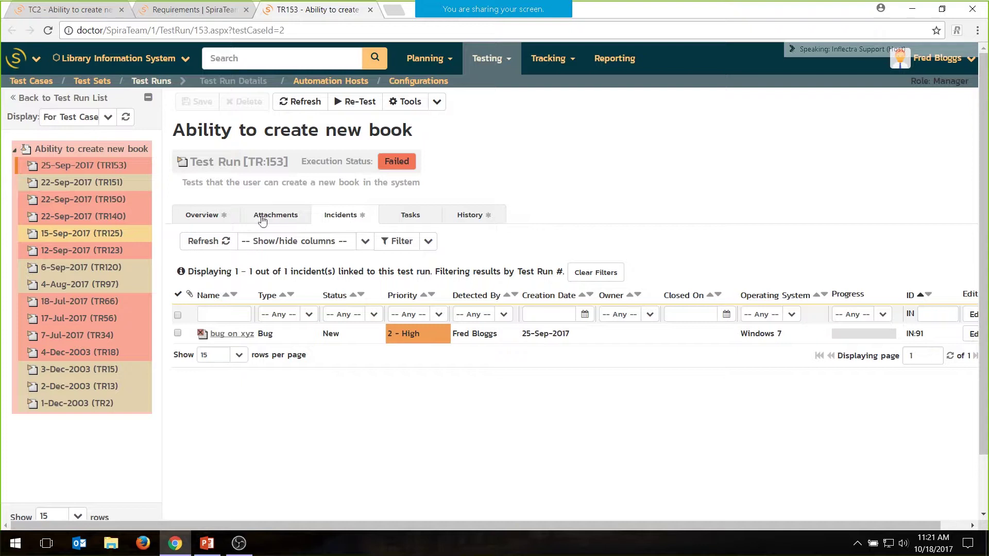
click(229, 222)
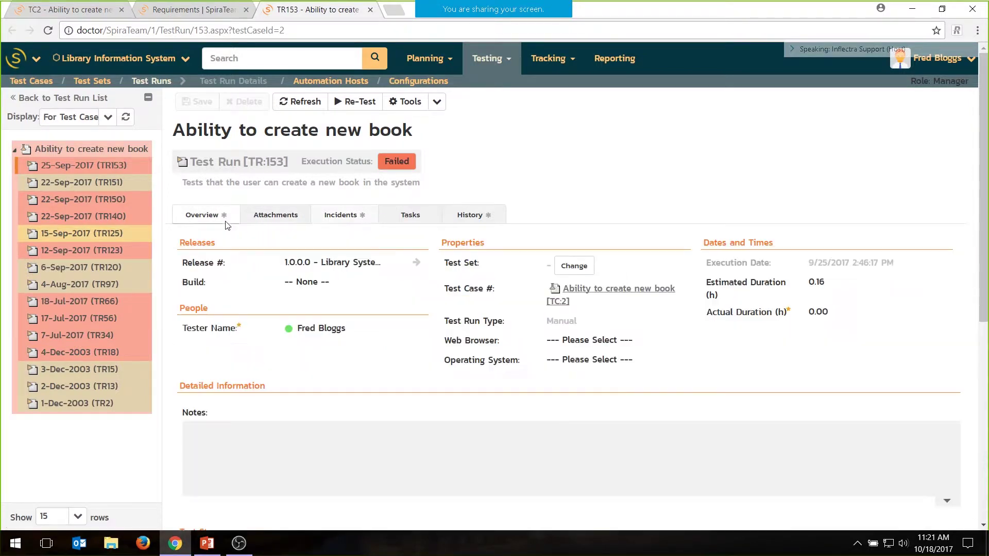
click(410, 217)
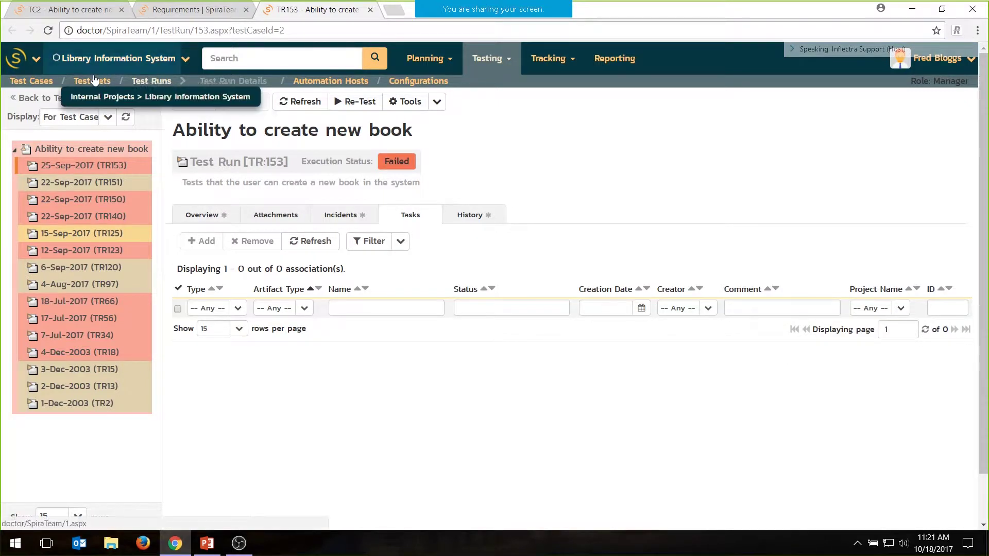
Reopen the test case Ability to create new book from the test case list and view the test sets containing it.
click(47, 83)
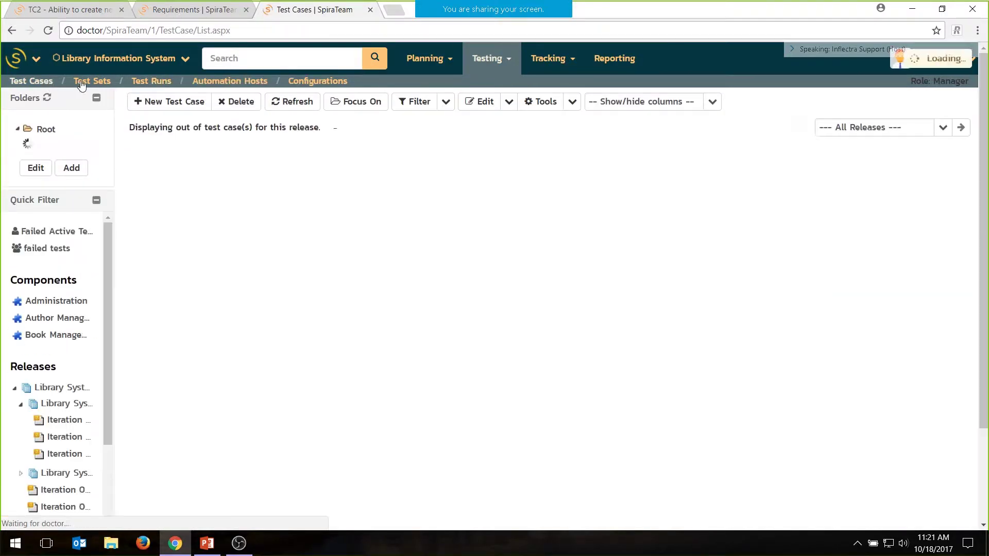
click(188, 260)
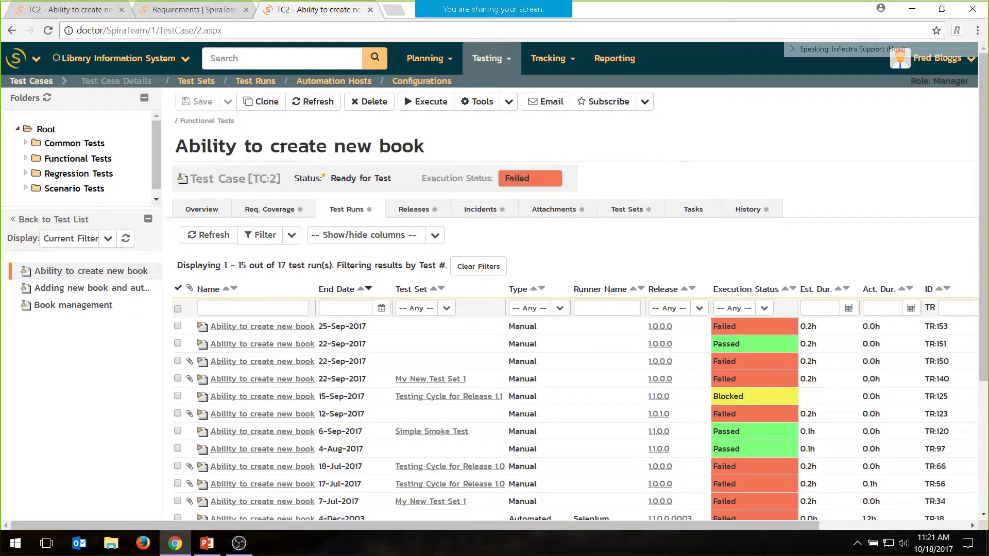
click(628, 210)
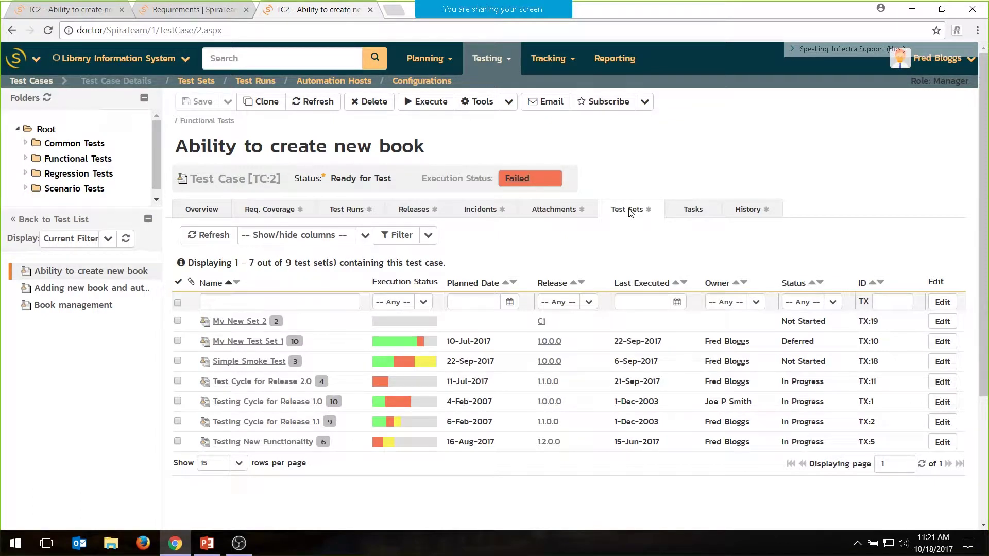
mouse_move(378, 426)
Browse the Regression and Functional Test Sets folders in the test set list and open Testing Cycle for Release 1.0.
click(195, 83)
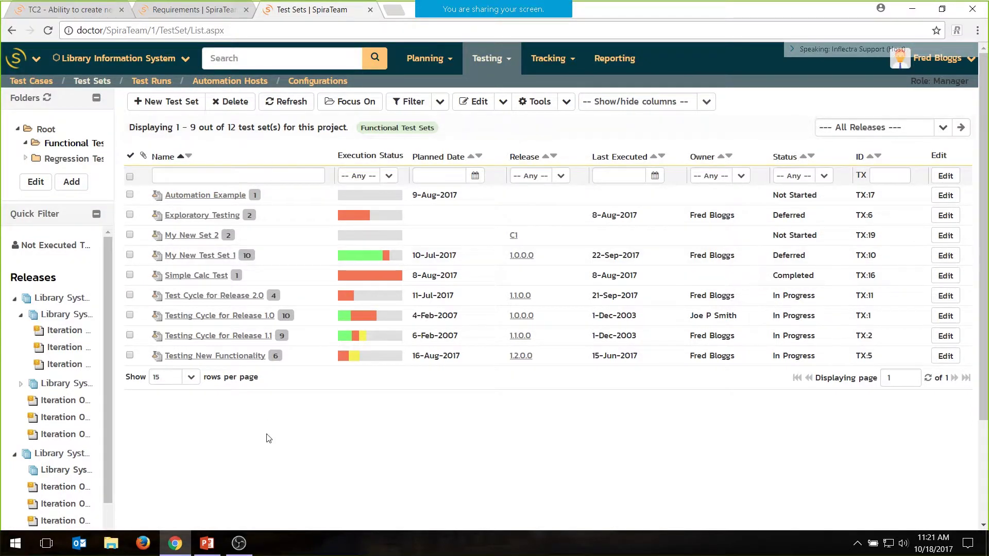
click(79, 159)
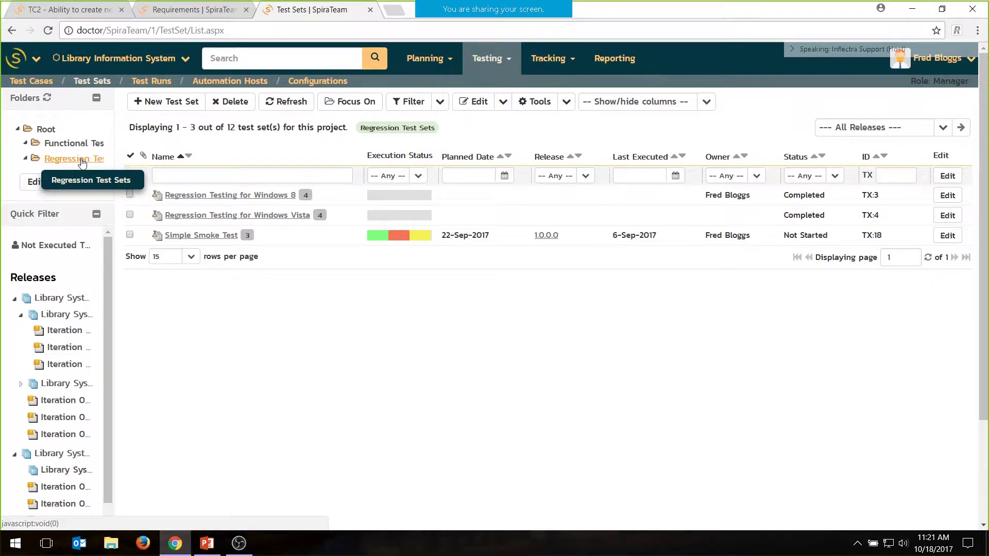
click(81, 147)
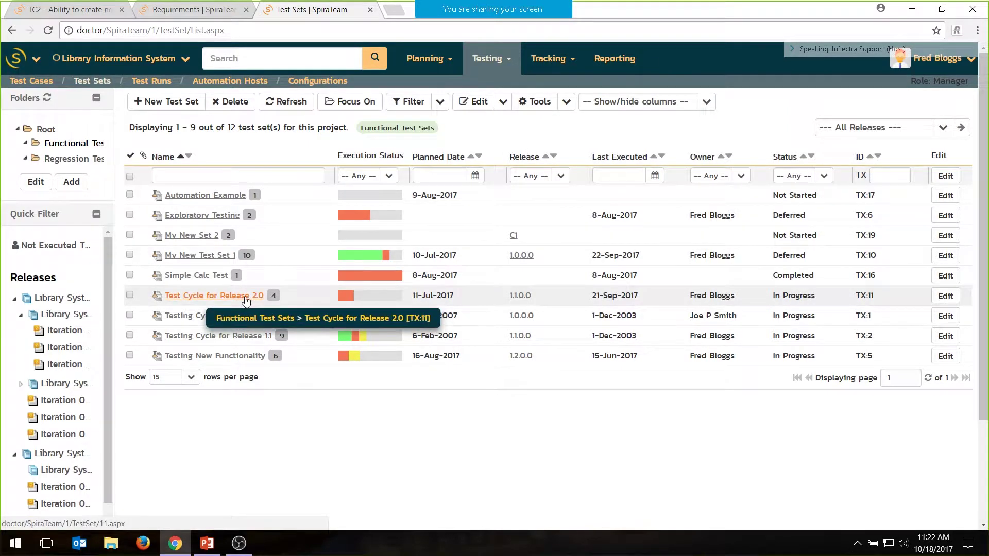
click(231, 313)
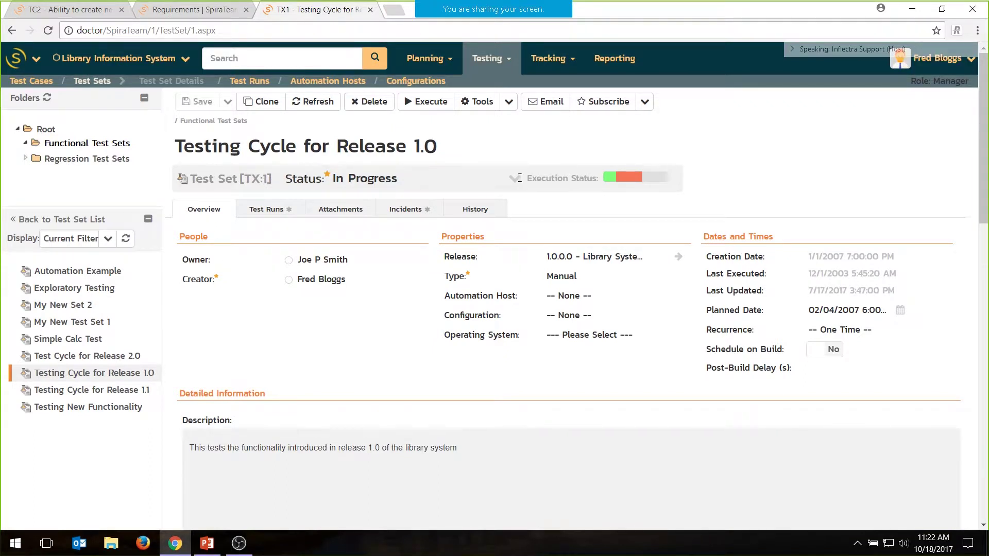
Review the test set's execution status and the options available for its recurrence and type without changing them.
mouse_move(648, 179)
click(942, 330)
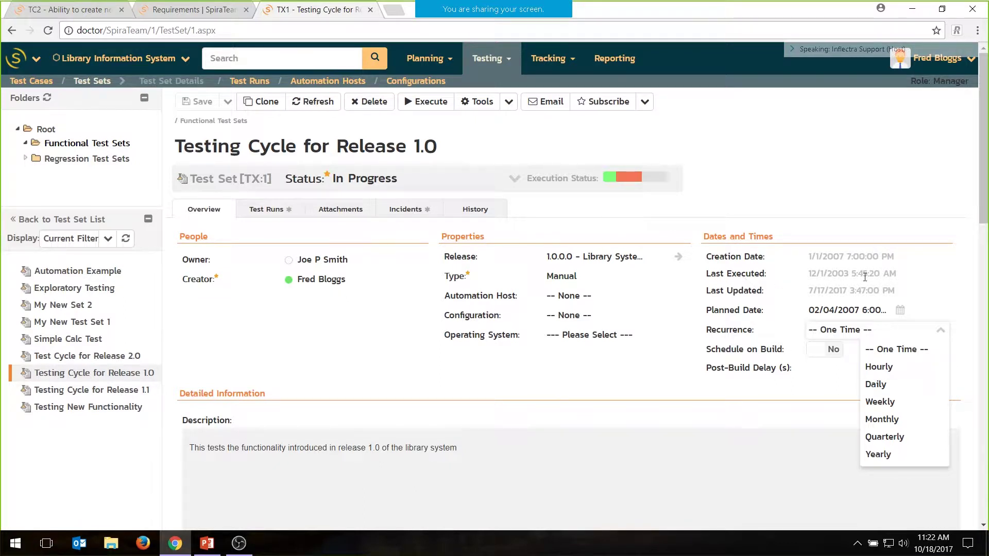
click(585, 279)
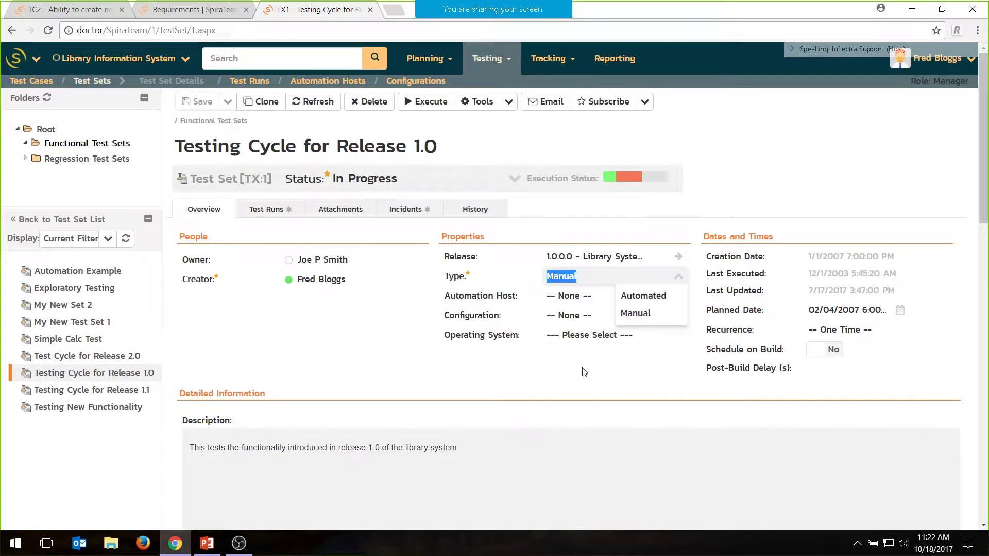
click(595, 375)
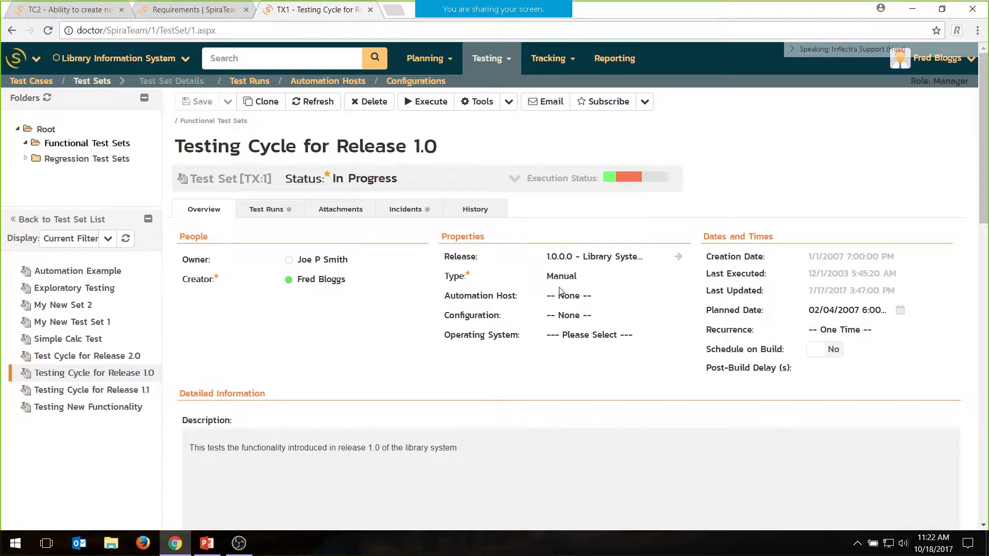
Set the test set's type to Automated and its automation host to TARDIS.
click(598, 276)
click(636, 307)
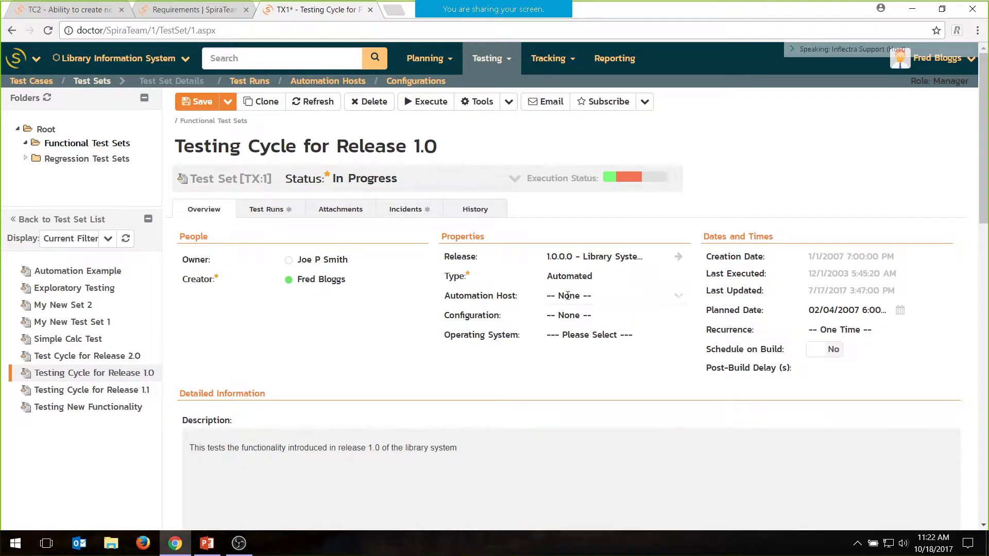
click(551, 296)
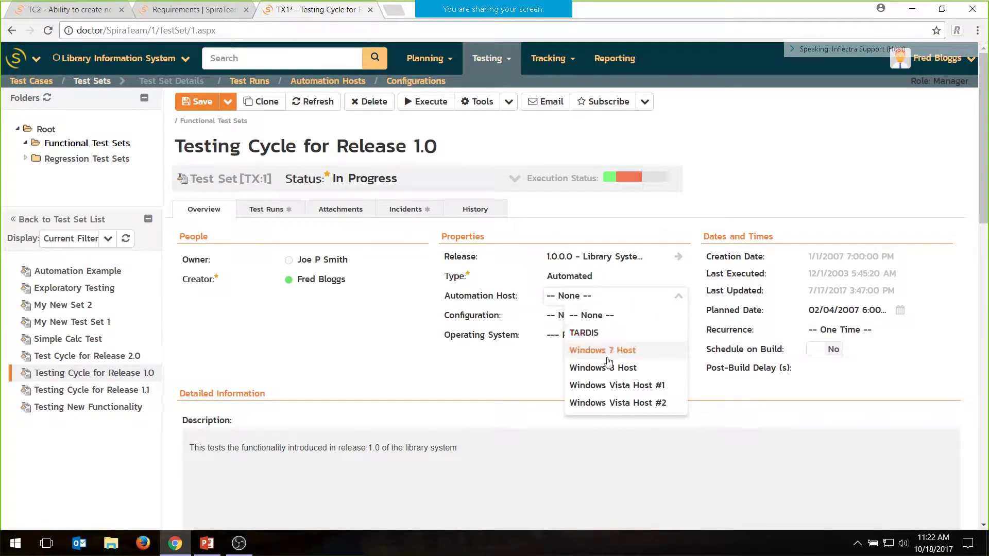
click(585, 334)
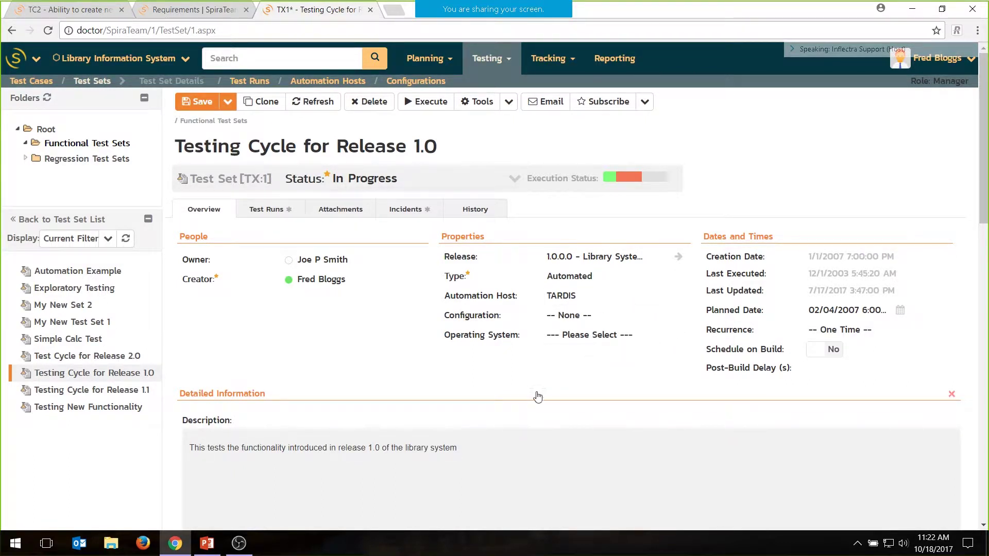
Check the recurrence options and set Schedule on Build to Yes for the test set.
click(884, 330)
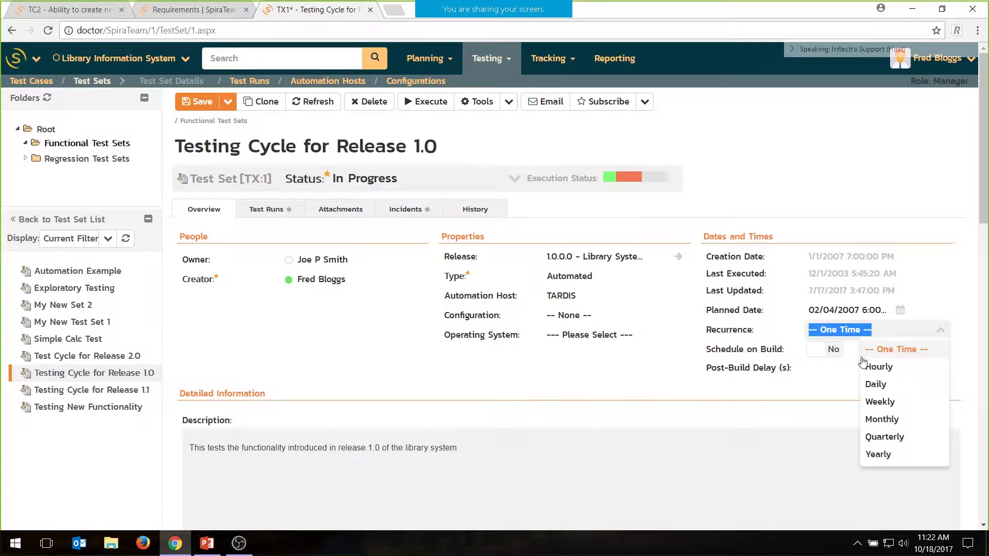
click(830, 157)
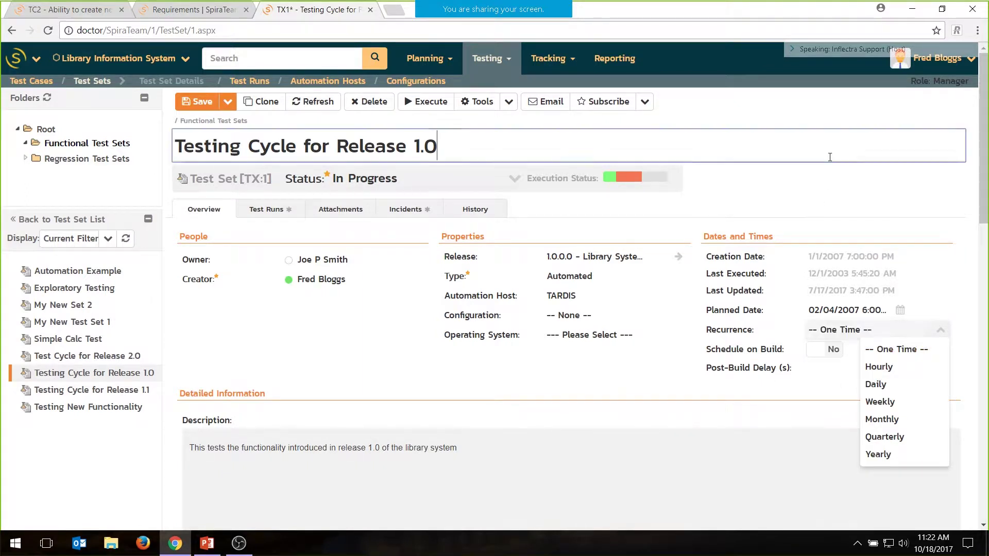
click(830, 185)
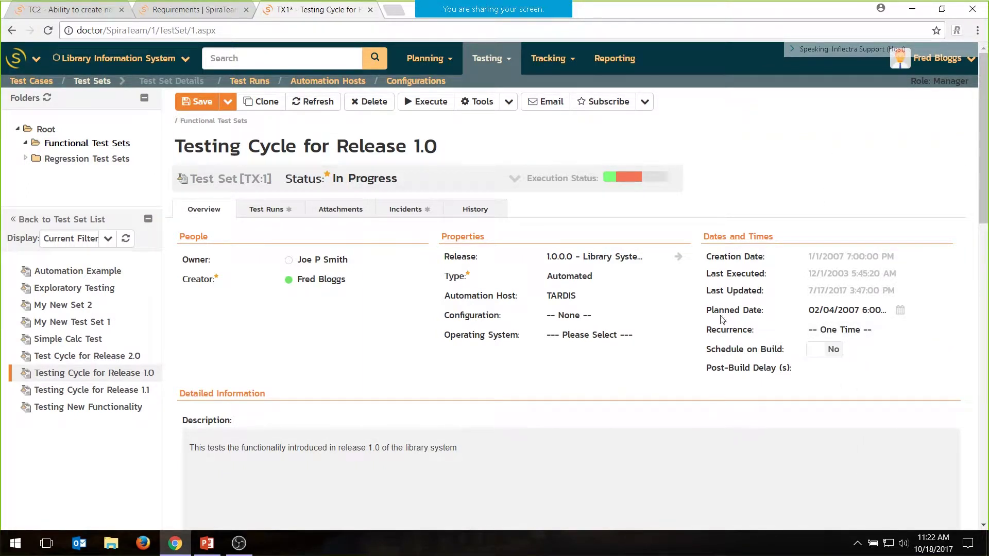
click(828, 354)
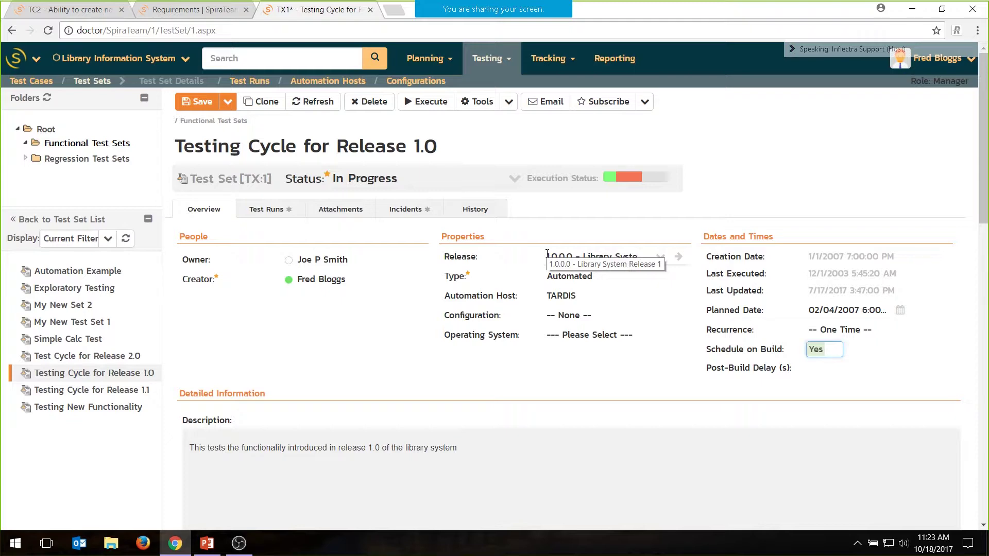
Collapse the test set's Detailed Information section and review its parameter values and test cases.
scroll(355, 298, down, 3)
scroll(355, 298, down, 3)
scroll(329, 274, up, 3)
mouse_move(924, 257)
click(952, 246)
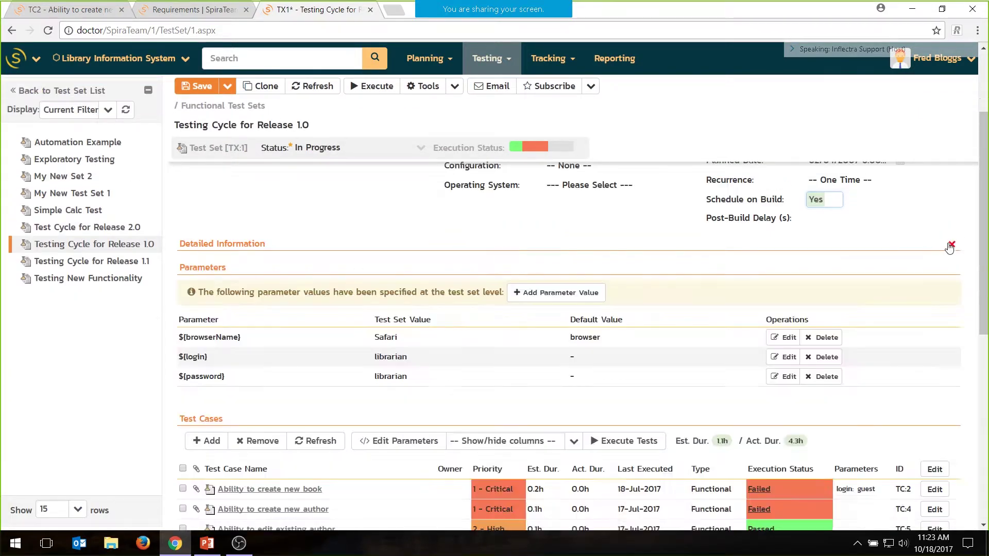
scroll(327, 383, down, 3)
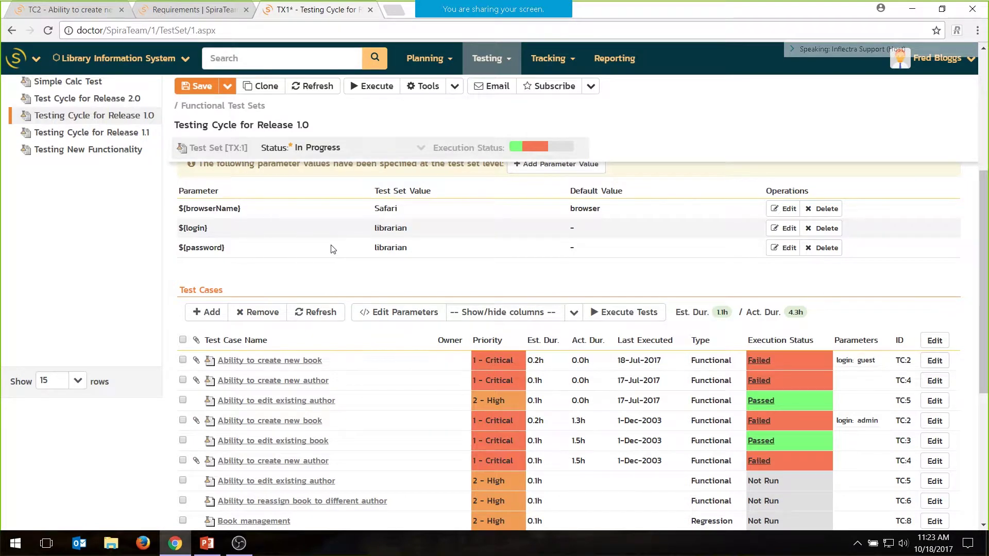
Discard the unsaved changes to Testing Cycle for Release 1.0 by reloading the test set.
scroll(355, 264, up, 5)
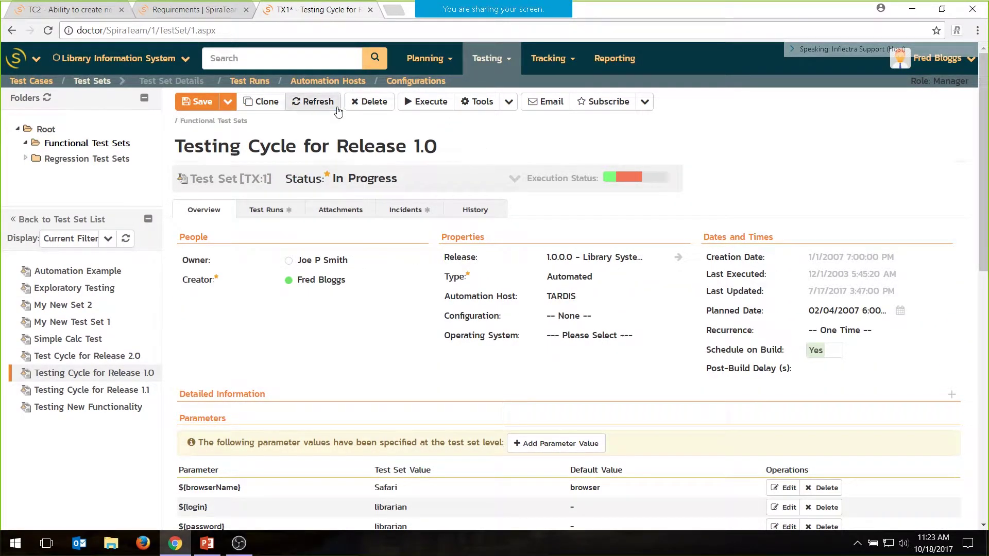
click(312, 101)
click(547, 109)
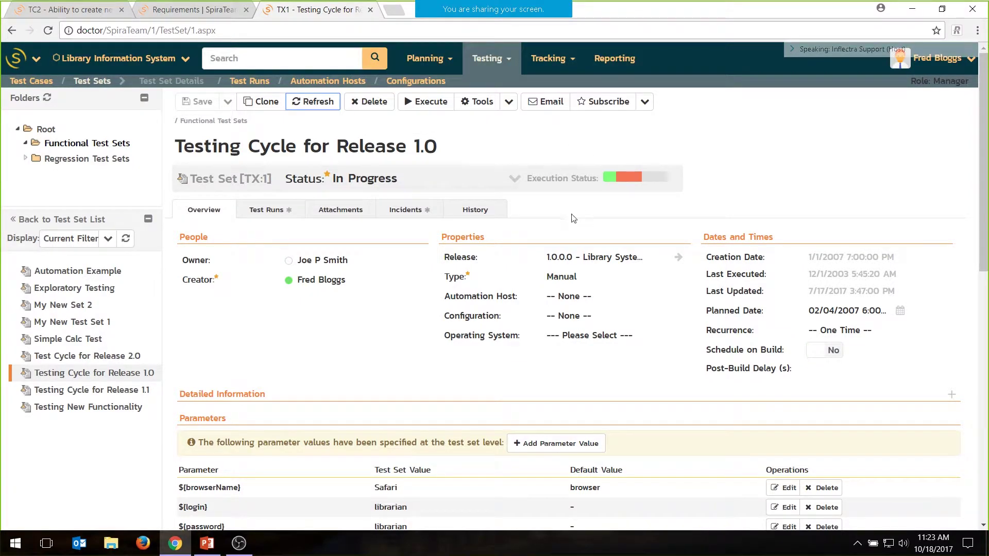
Execute the Testing Cycle for Release 1.0 test set with the default release settings and pass the first four steps of Ability to create new book.
click(426, 101)
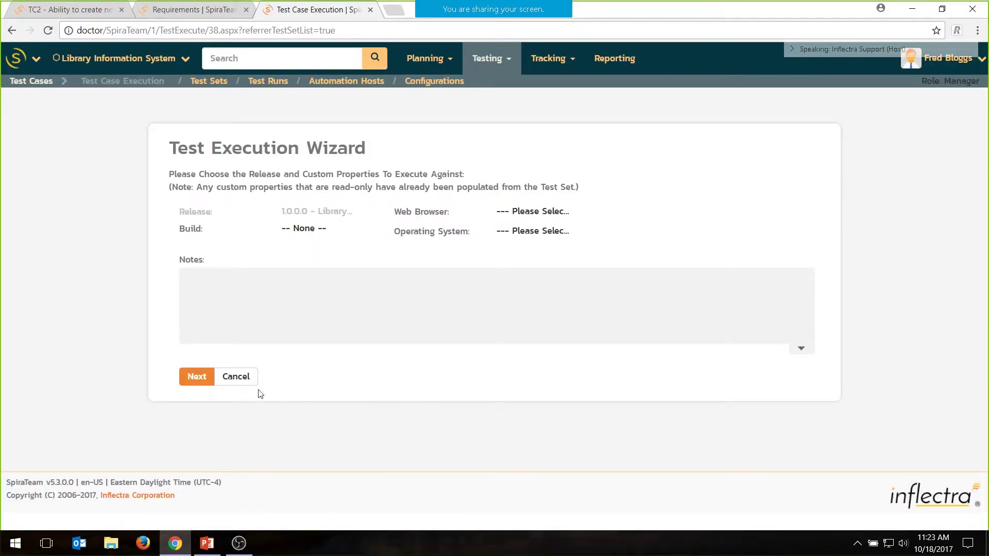
click(191, 381)
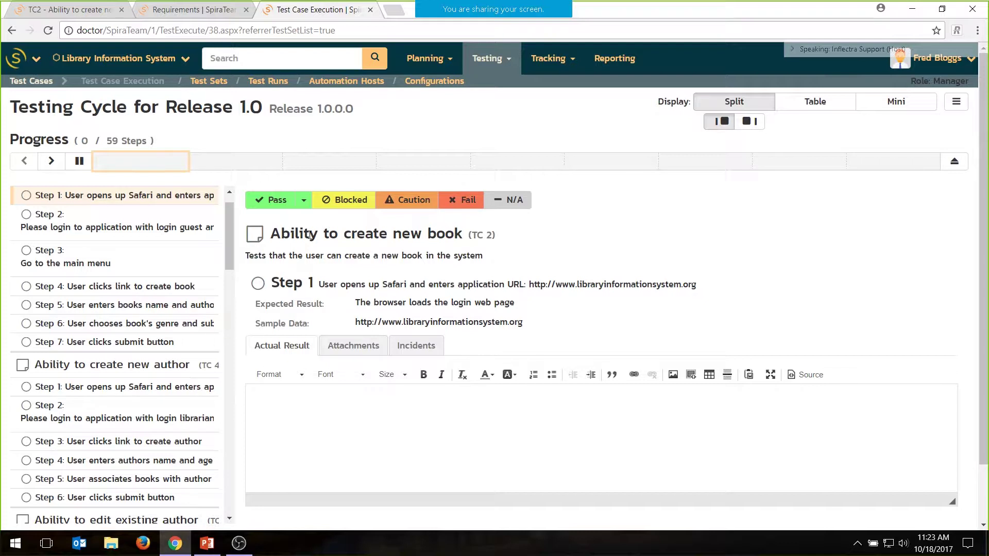
click(272, 202)
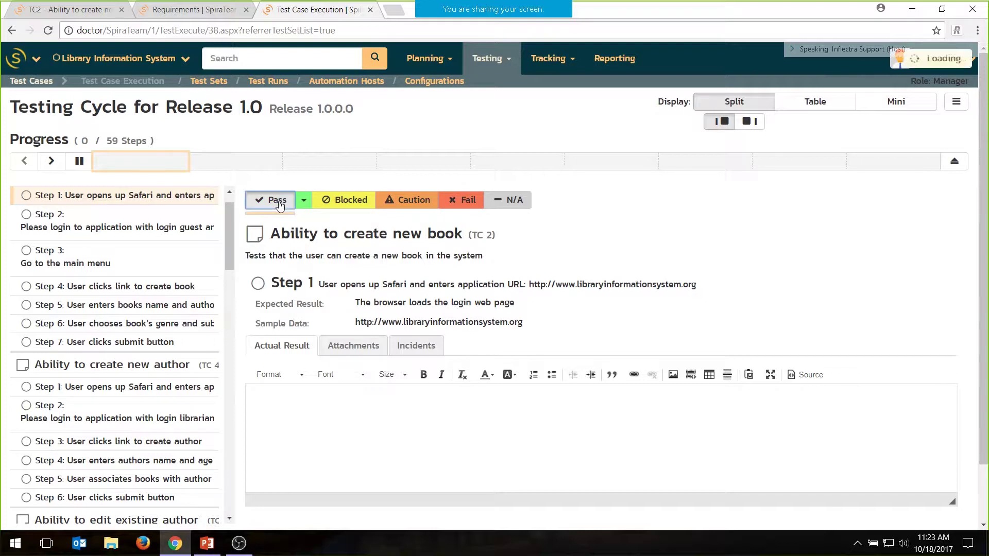
click(270, 201)
click(270, 201)
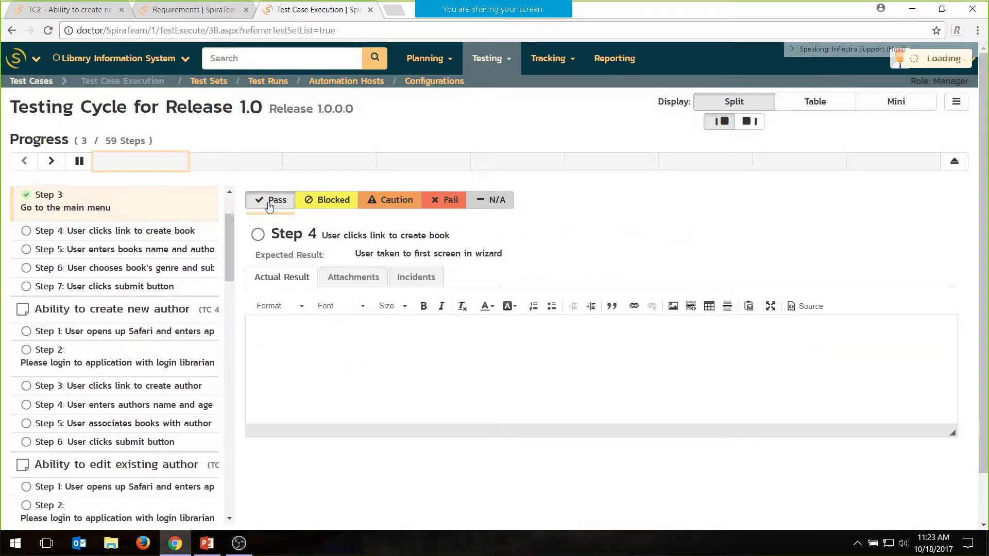
click(270, 201)
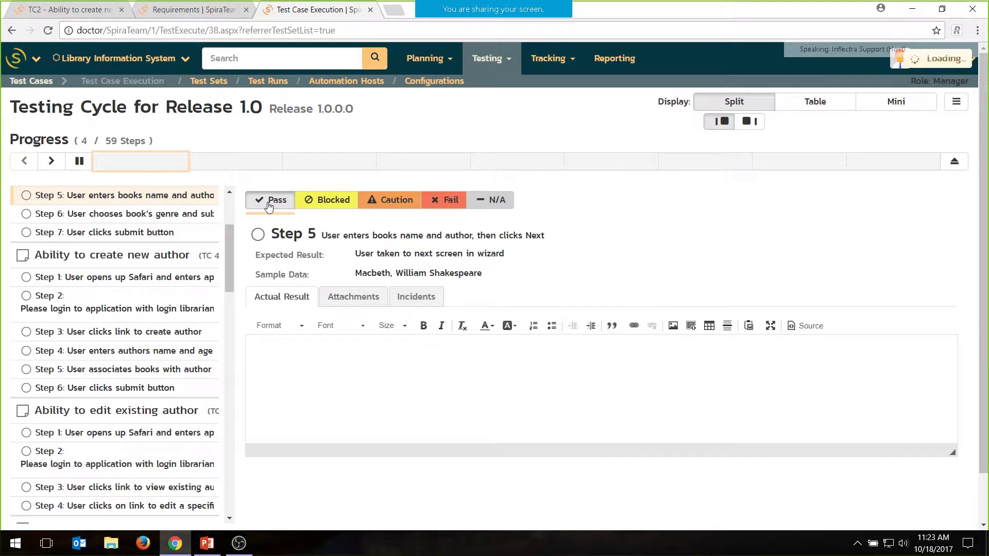
Record "failed with 404 error" as step 5's actual result and paste the copied screenshot beneath it.
click(308, 375)
text(failed o)
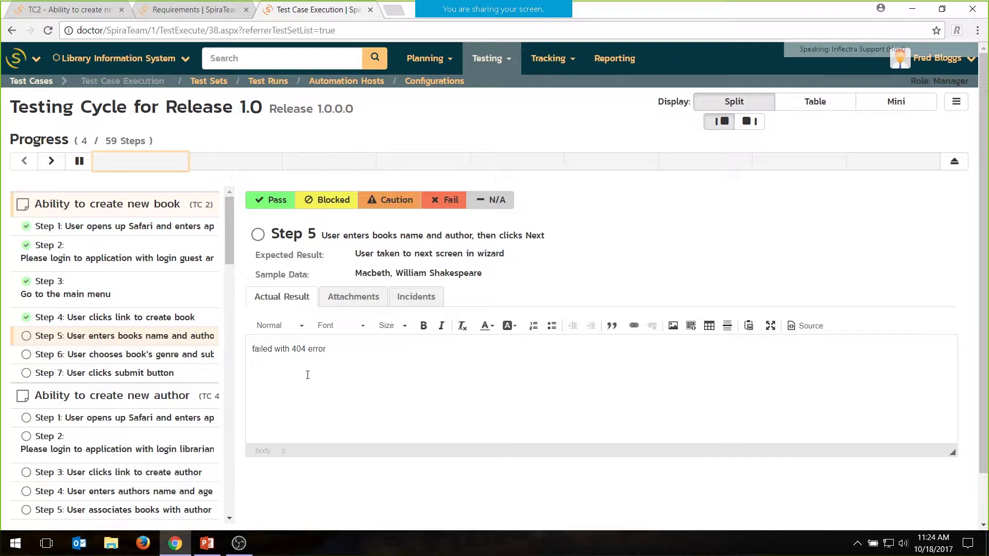
key(ctrl+v)
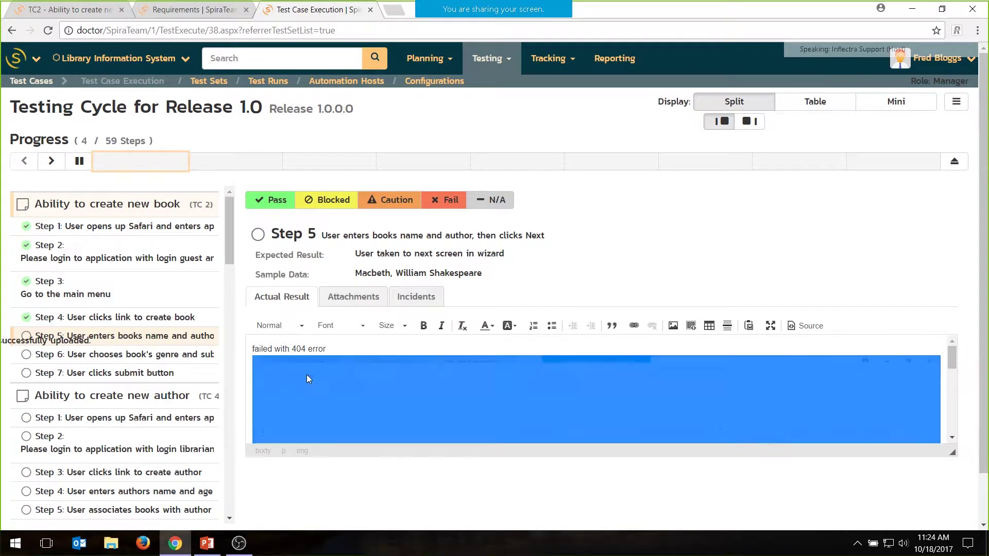
Check the incidents already logged for step 5 and start a new incident named "Missing page, bug" of type Bug.
click(425, 297)
scroll(394, 301, down, 3)
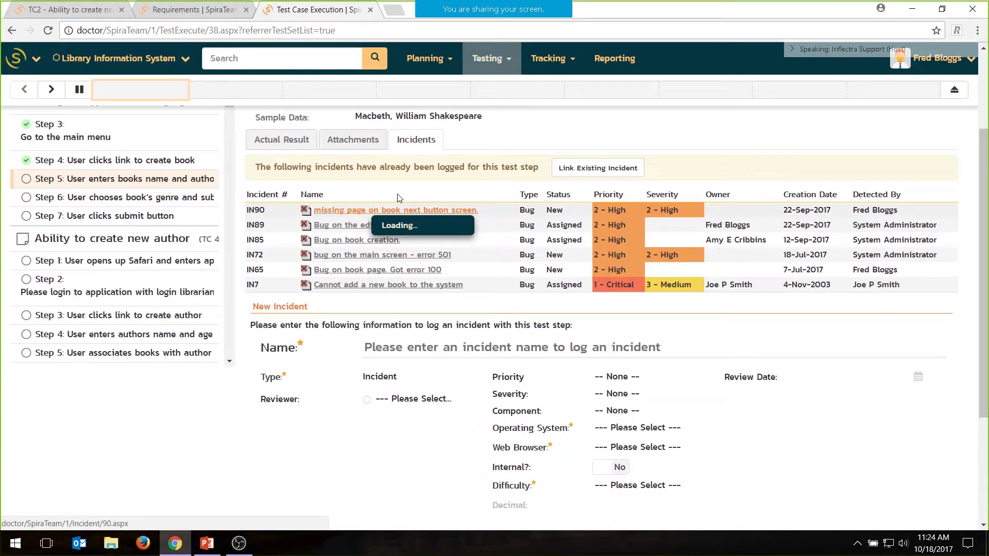
click(396, 143)
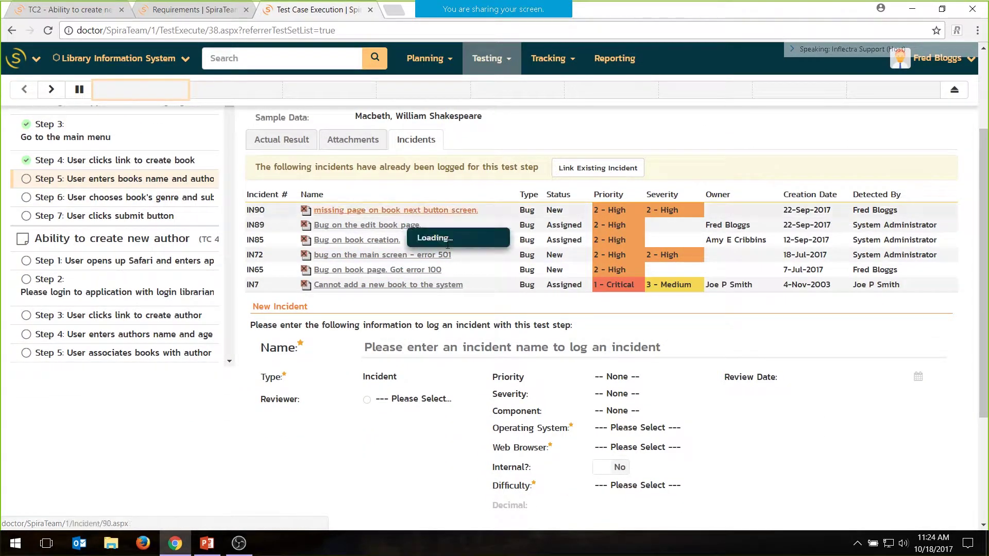
click(435, 345)
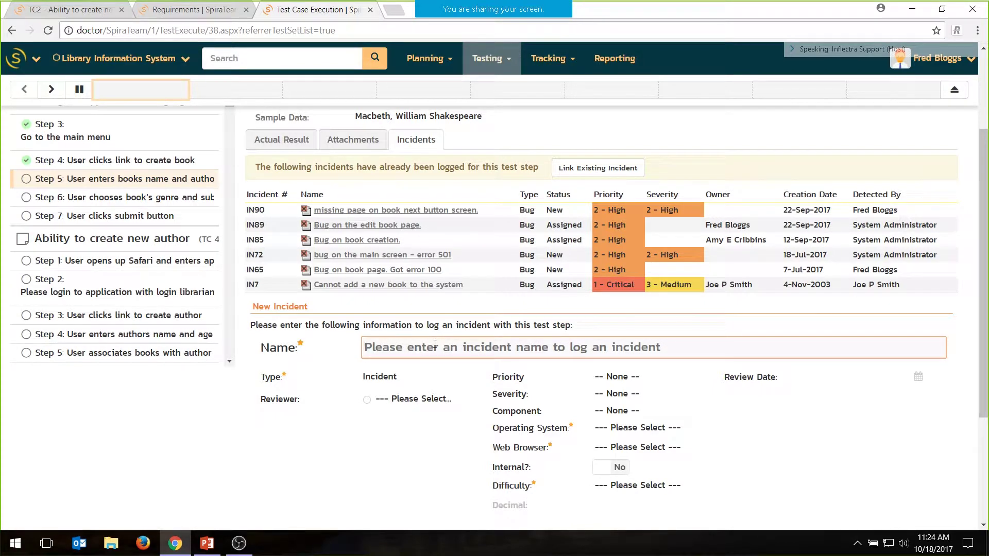
text(Missing)
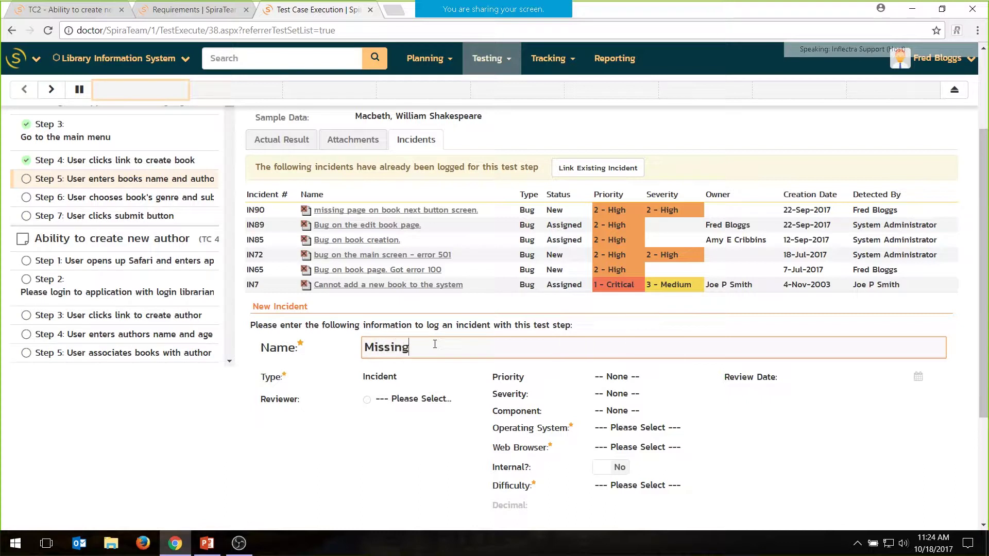
text( page, bug)
click(462, 377)
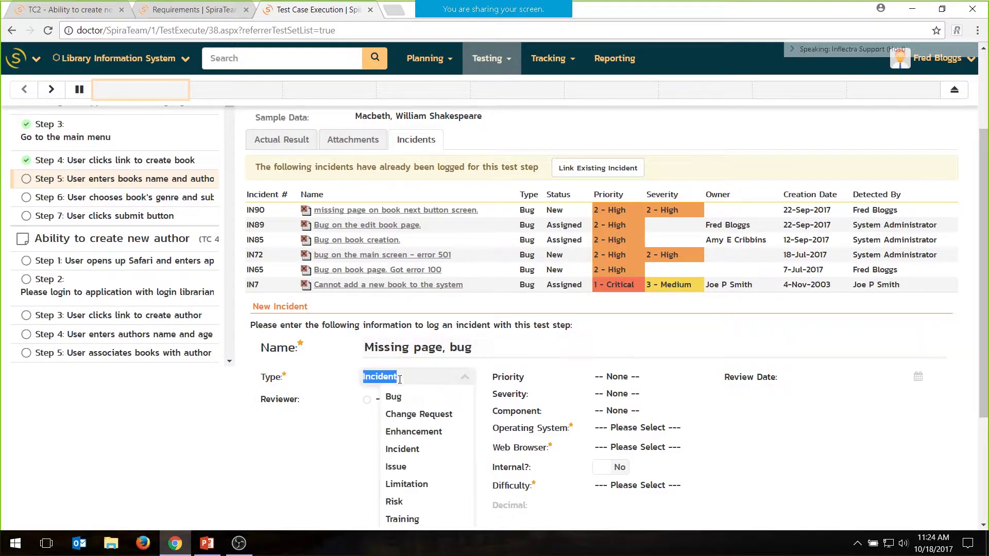
click(406, 391)
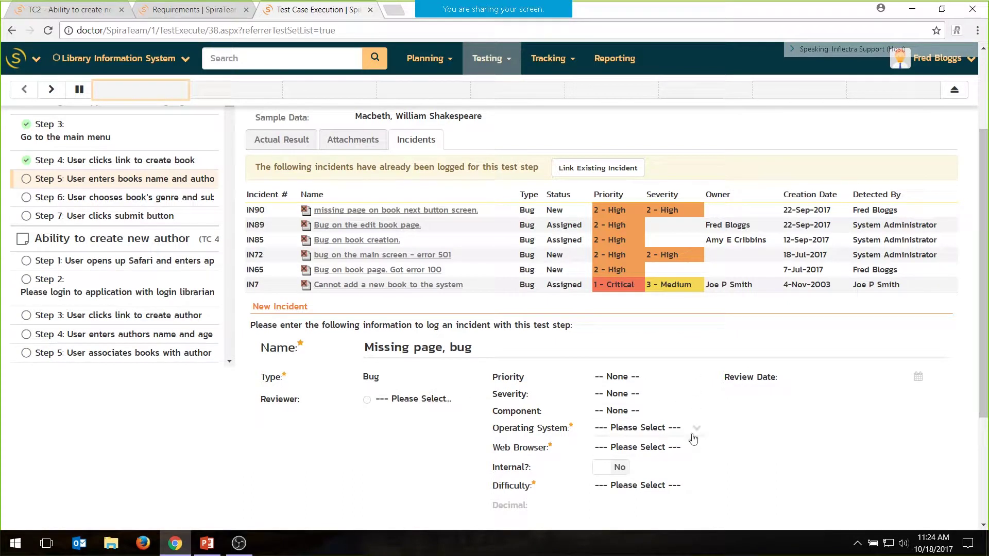
Set the new incident's priority to 2 - High, operating system to Windows 7, web browser to Mozilla / Firefox and difficulty to Difficult.
click(646, 380)
click(653, 431)
click(695, 428)
click(631, 481)
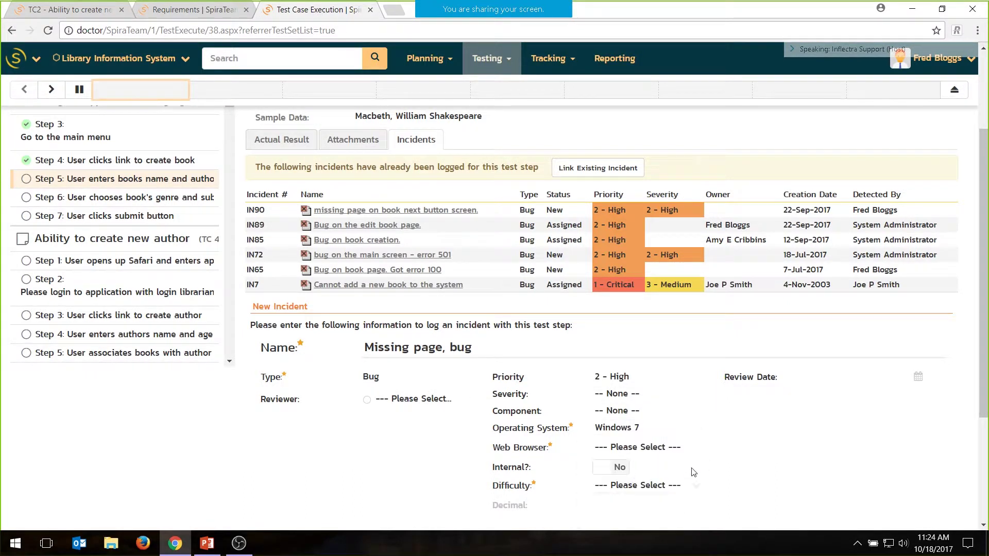
click(695, 447)
click(648, 506)
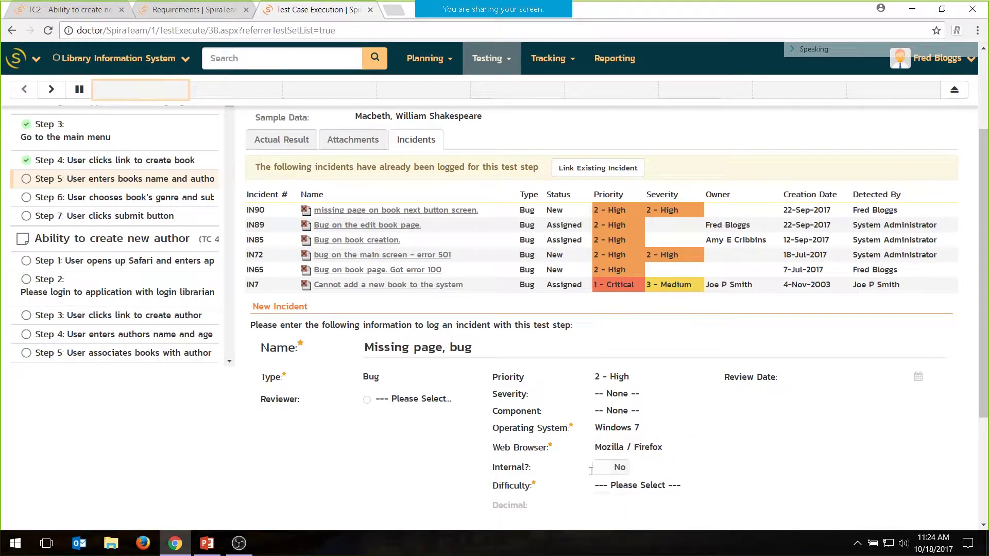
click(659, 485)
click(627, 522)
Mark step 5 of Ability to create new book as failed and review the recorded step results.
scroll(612, 337, down, 3)
scroll(611, 336, up, 5)
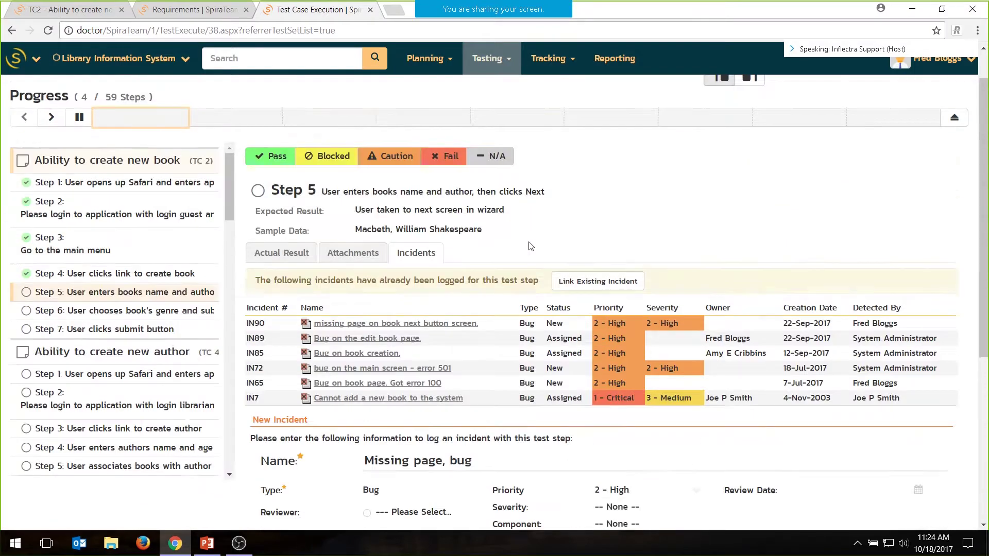
click(447, 158)
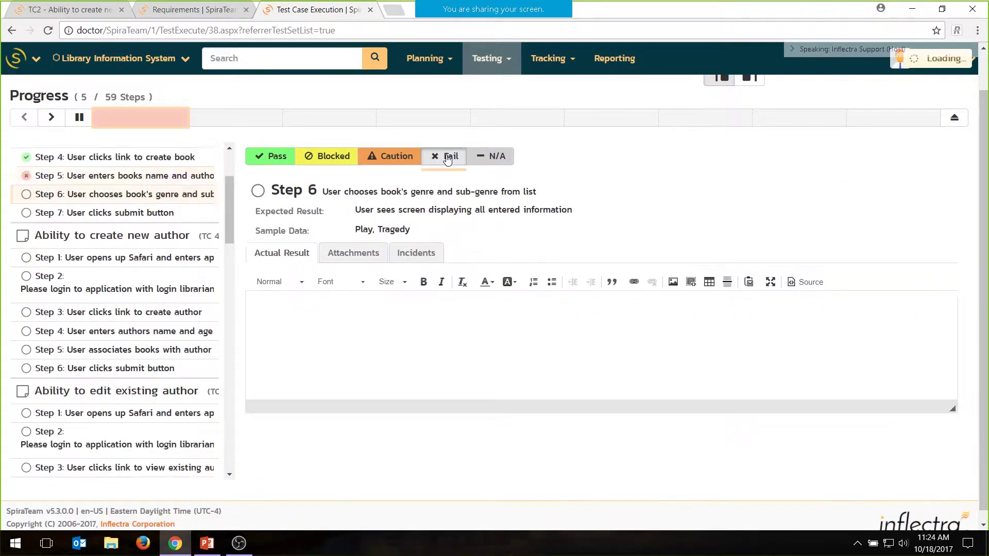
scroll(257, 206, up, 1)
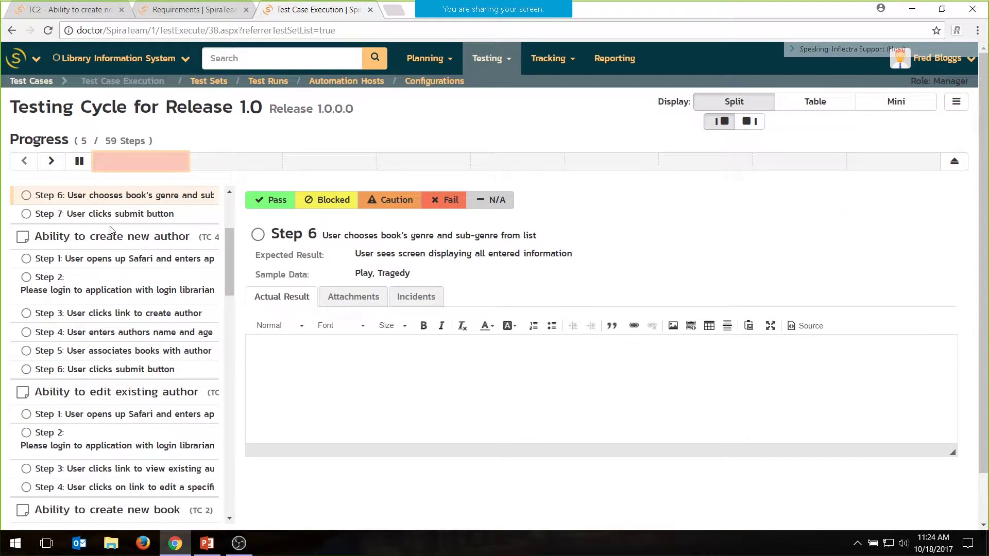
scroll(111, 226, up, 2)
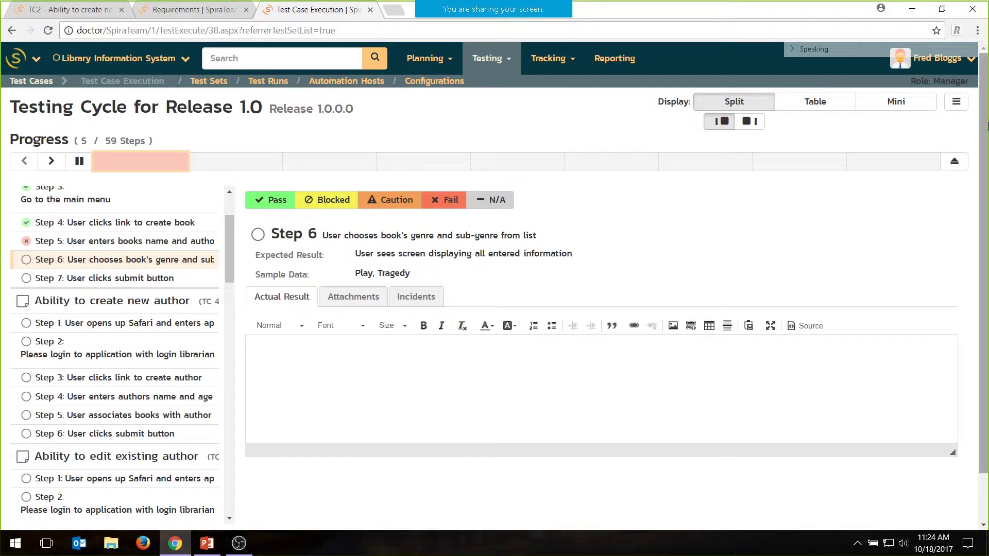
Open the 18-Oct-2017 test run of the Ability to create new book test case from its test run history.
mouse_move(476, 66)
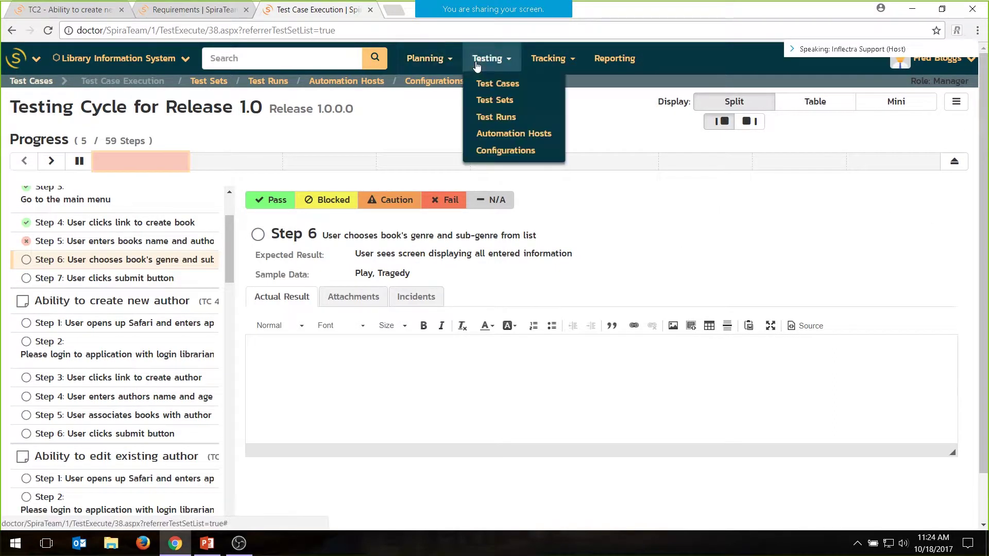
click(502, 87)
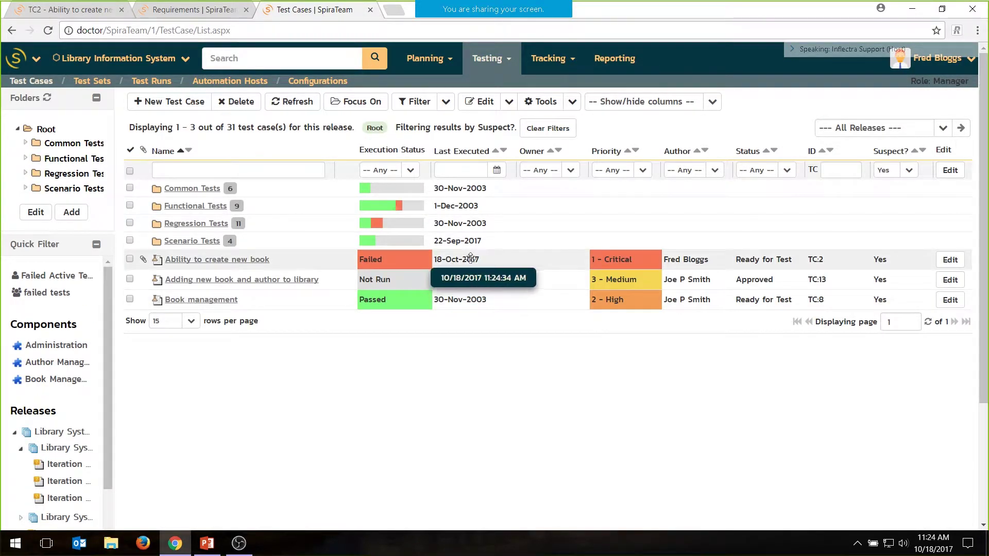
click(260, 258)
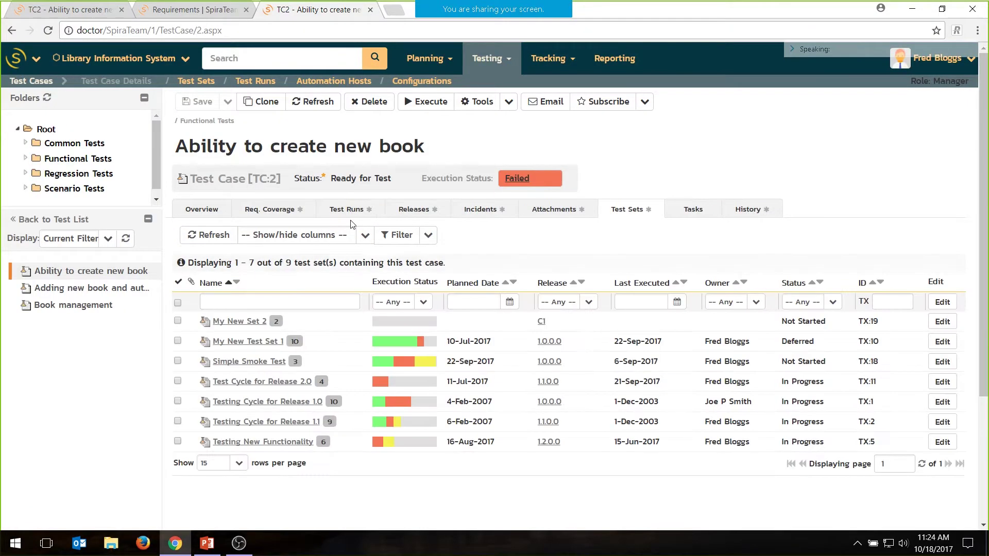
click(362, 210)
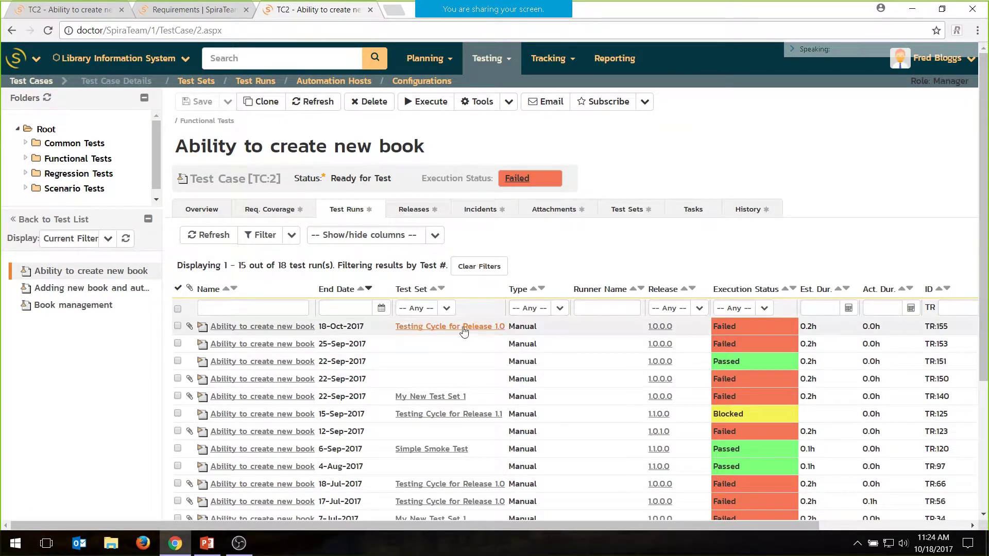
click(260, 328)
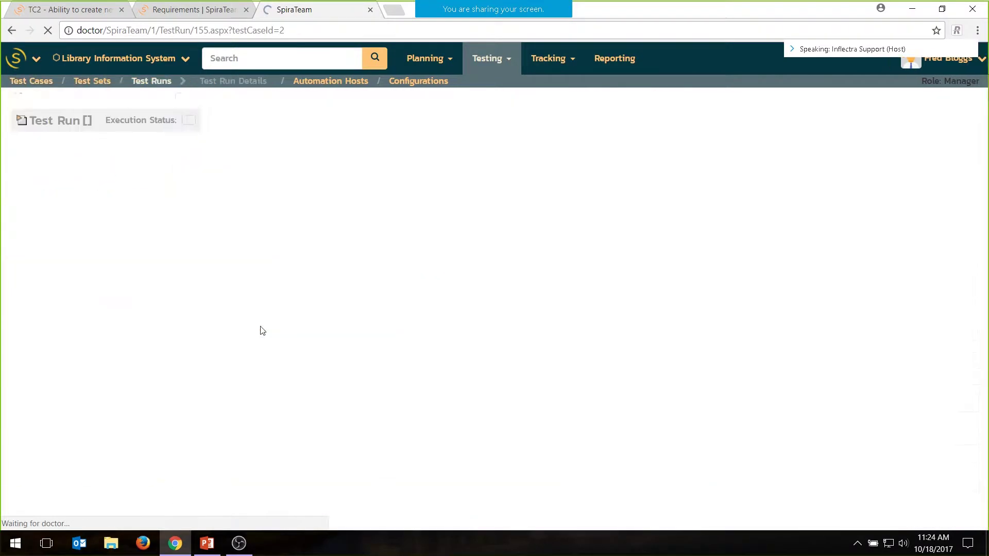
Review the test run's overview and its step-by-step results, including the actual result and incident recorded for step 5.
click(221, 214)
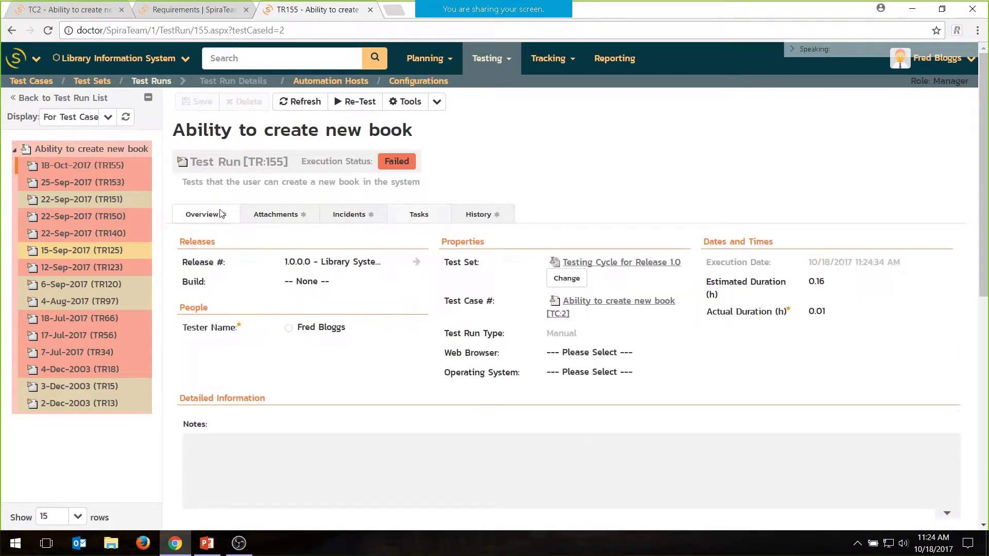
scroll(582, 242, down, 3)
scroll(590, 262, down, 6)
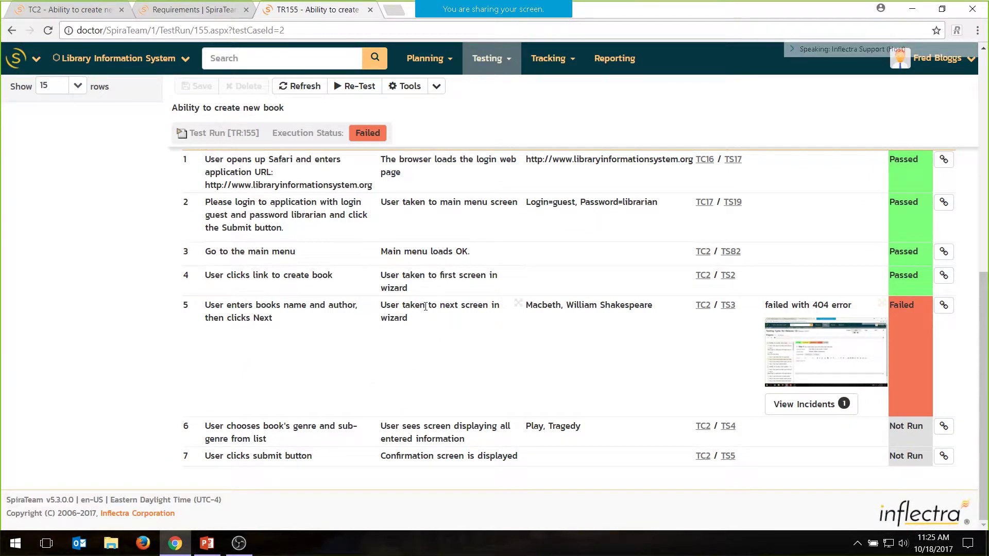
scroll(429, 301, up, 7)
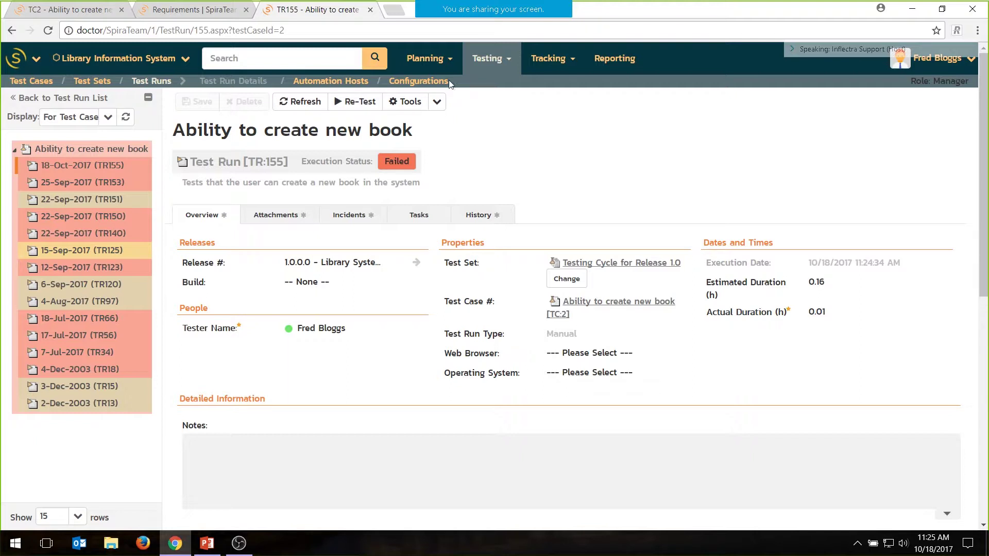
Open the project's incident list.
click(546, 58)
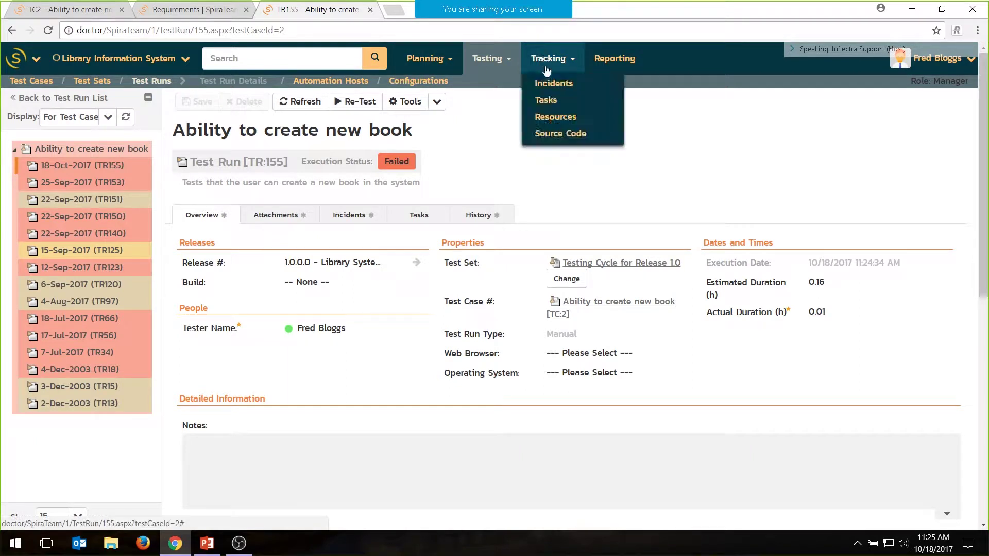
click(549, 82)
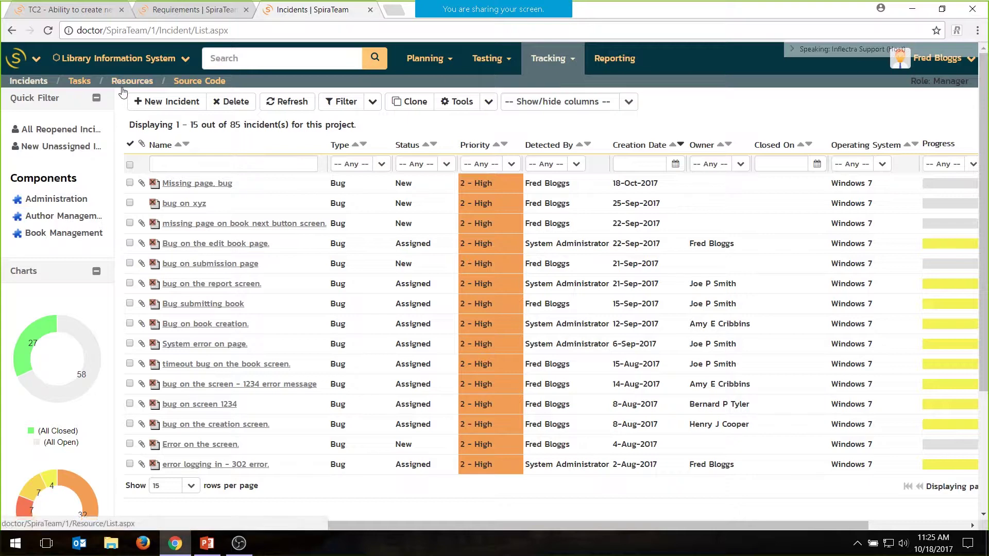
Open a blank new incident form, examine its operating system, web browser and difficulty fields, and set Internal to Yes.
click(168, 106)
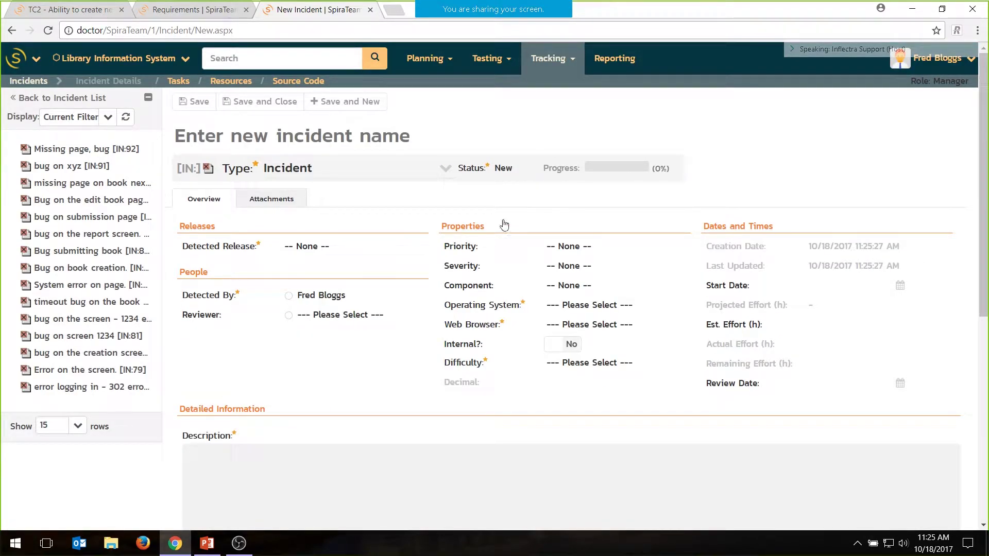
click(484, 307)
click(479, 324)
click(469, 344)
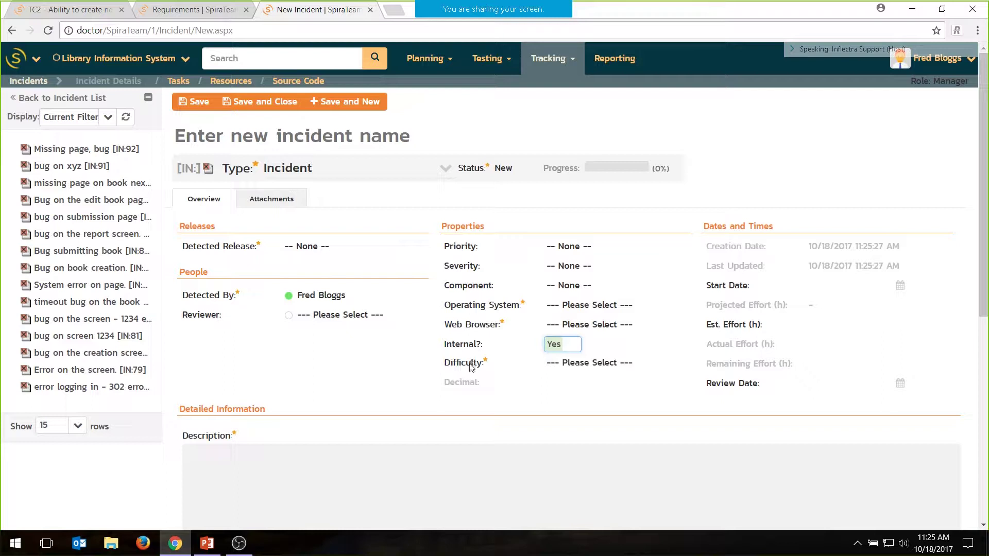
click(470, 363)
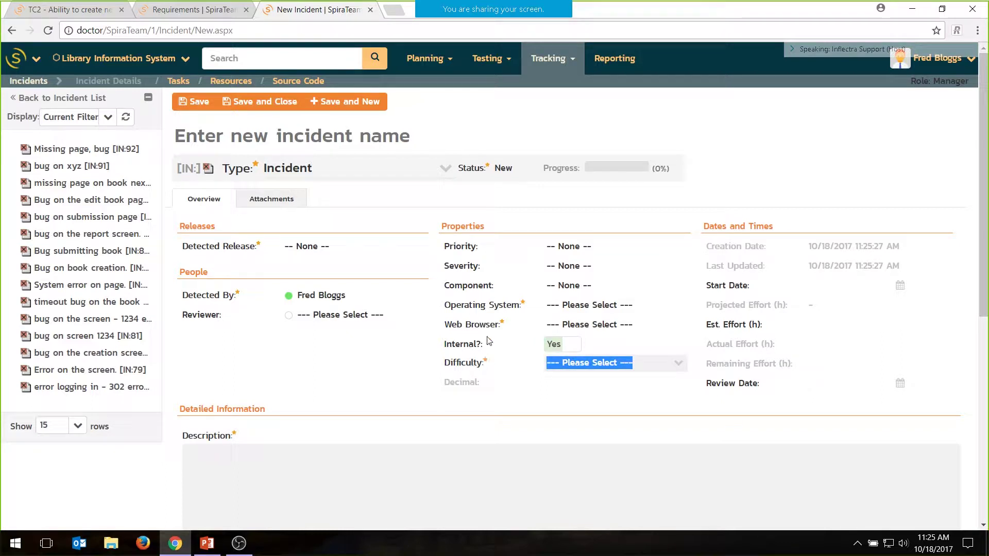
click(206, 105)
Discard the unsaved new incident and open the "Missing page, bug" incident from the incident list.
click(25, 85)
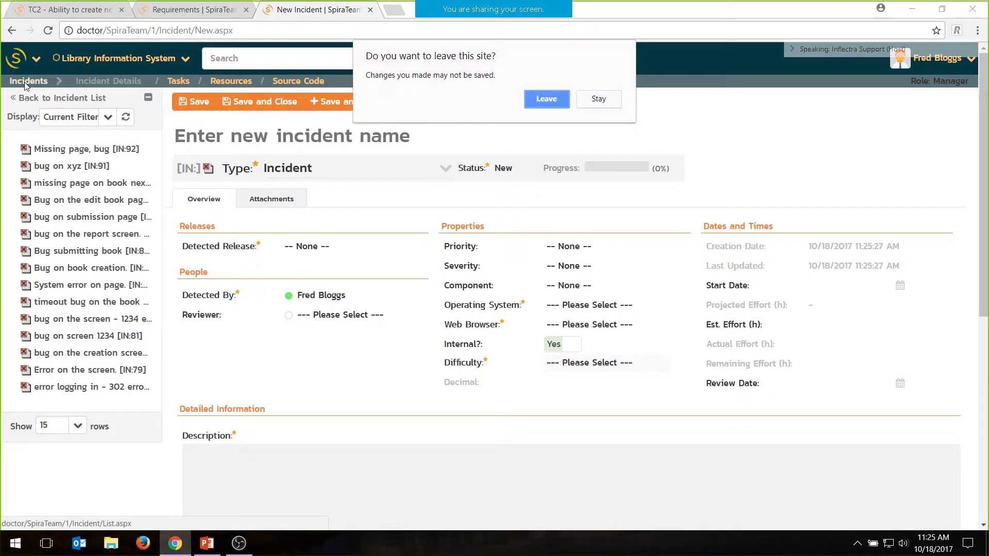
click(546, 97)
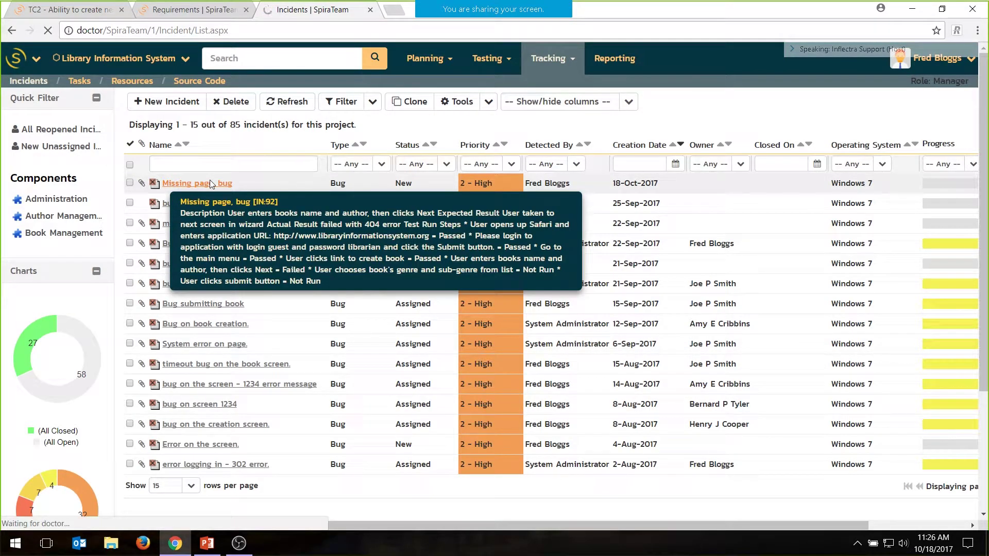
click(209, 183)
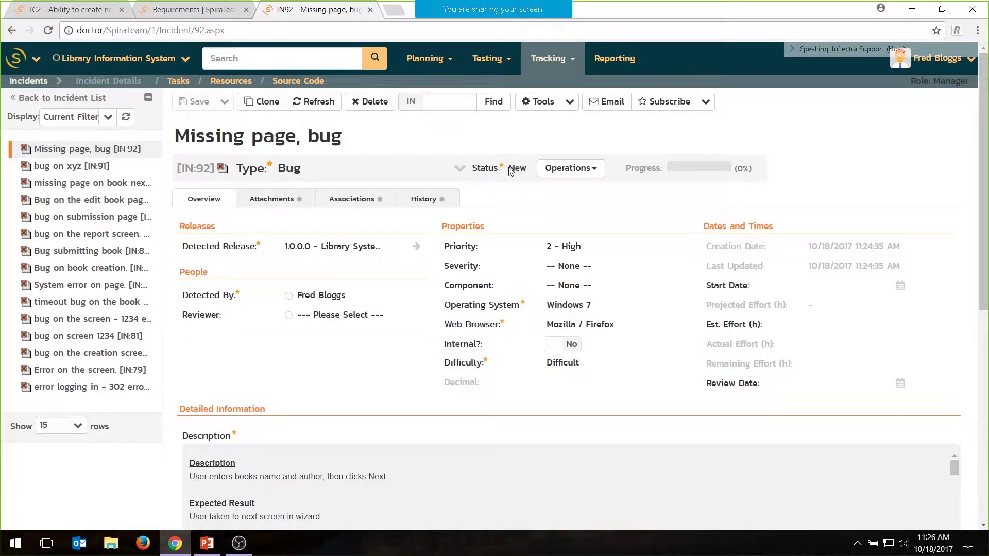
Assign the "Missing page, bug" incident by moving its status to Assigned and choosing an owner, and try to save it.
click(575, 172)
click(571, 190)
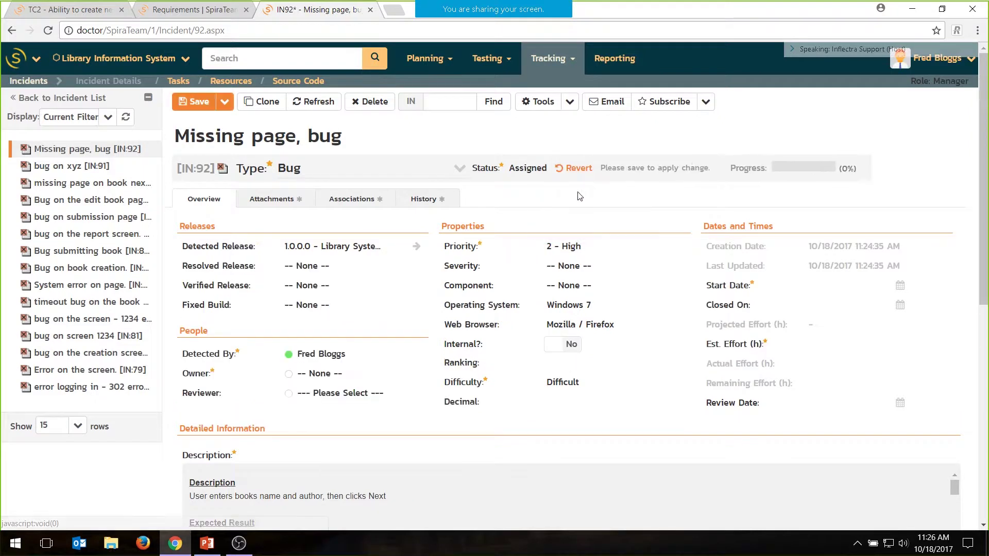
click(384, 382)
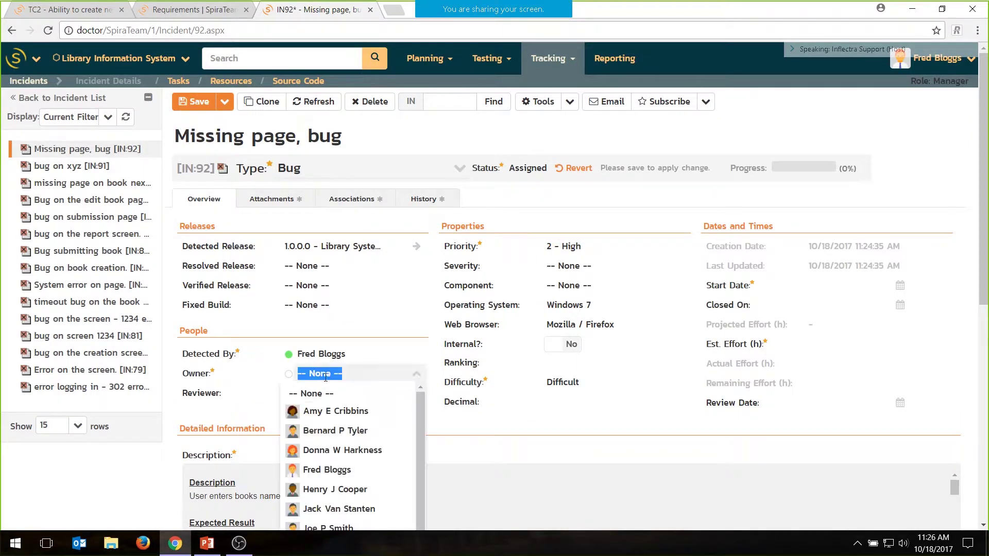
click(324, 524)
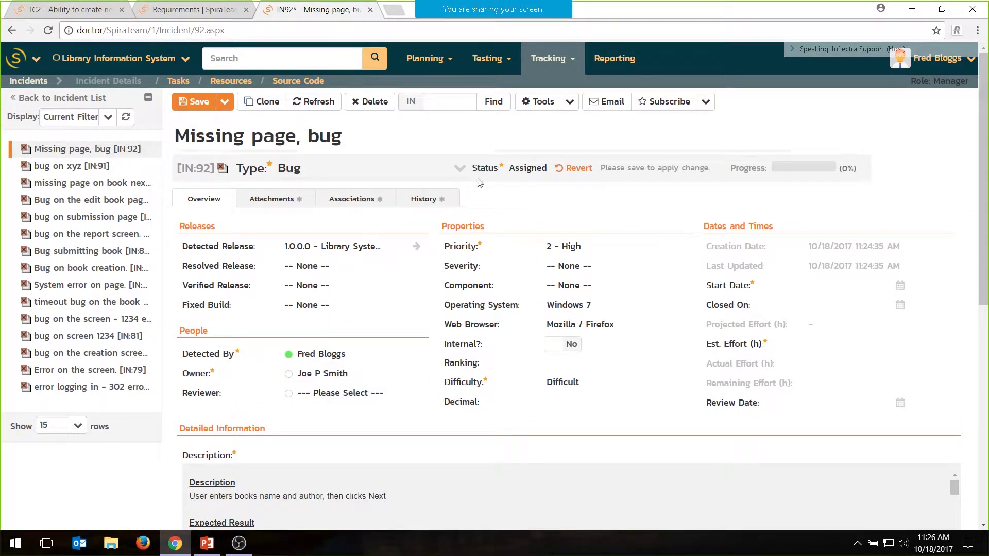
click(191, 102)
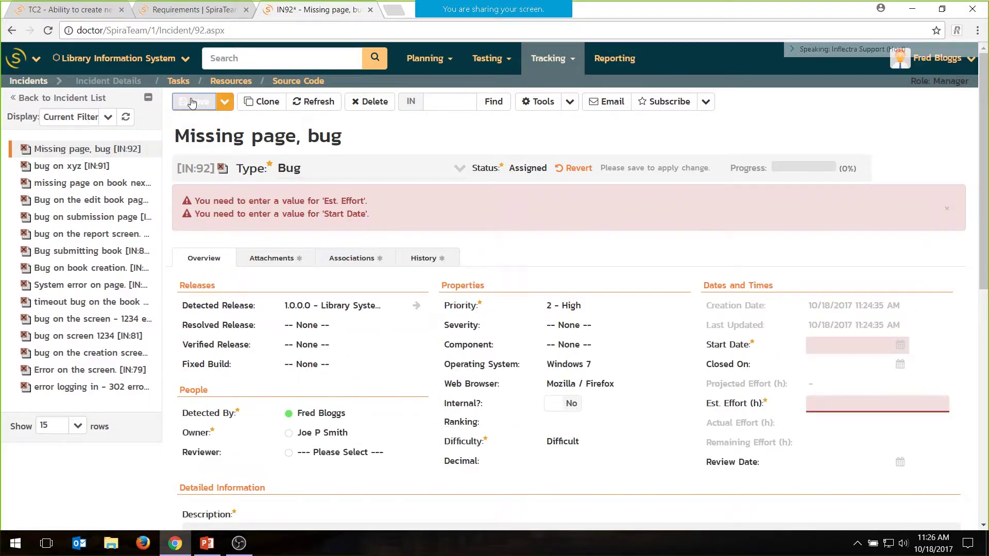
Set the incident's start date to 10/19/2017 and its estimated effort to 5 hours, and save the incident.
click(900, 347)
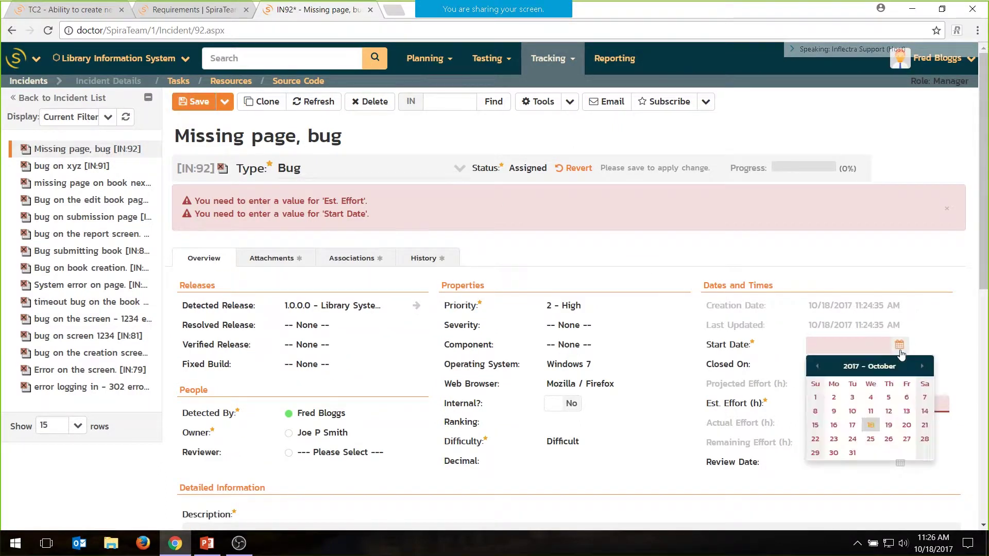
click(888, 425)
click(898, 407)
click(898, 408)
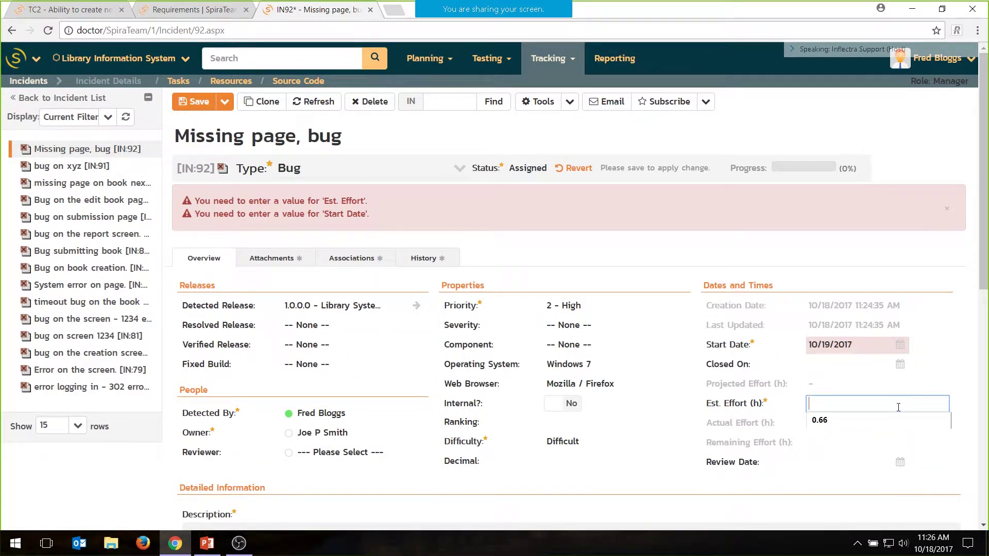
text(5)
click(200, 102)
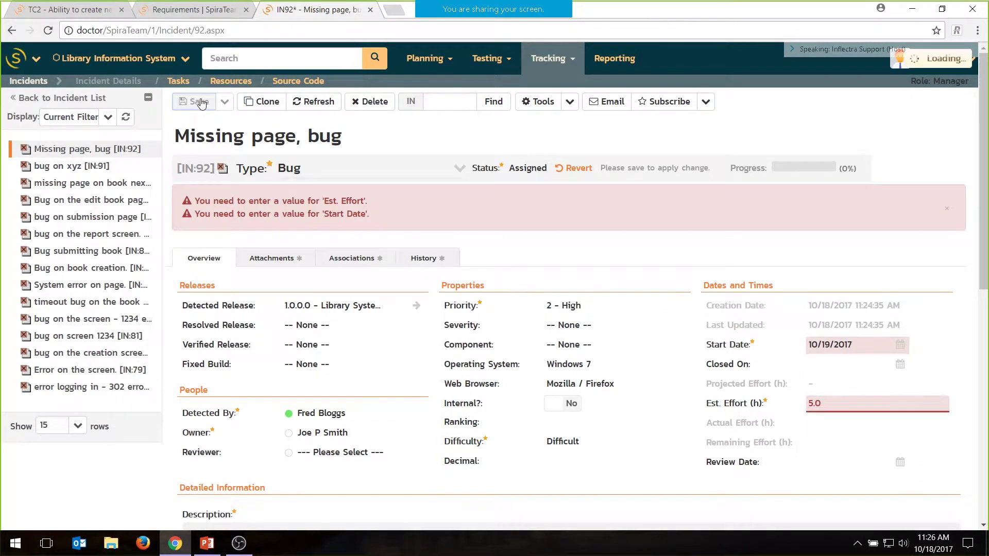
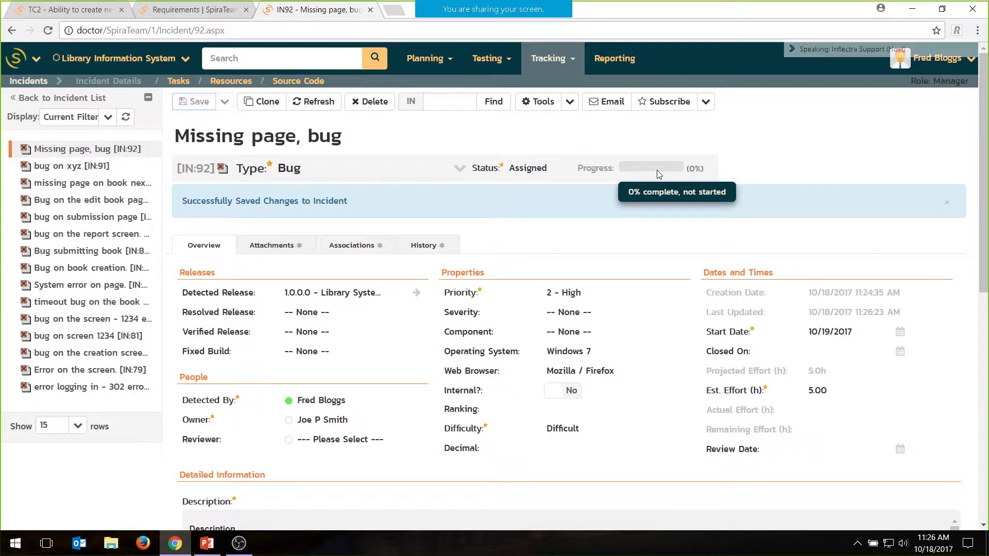
Add another project user as a follower of the incident and close the follower dialog.
click(706, 102)
click(680, 124)
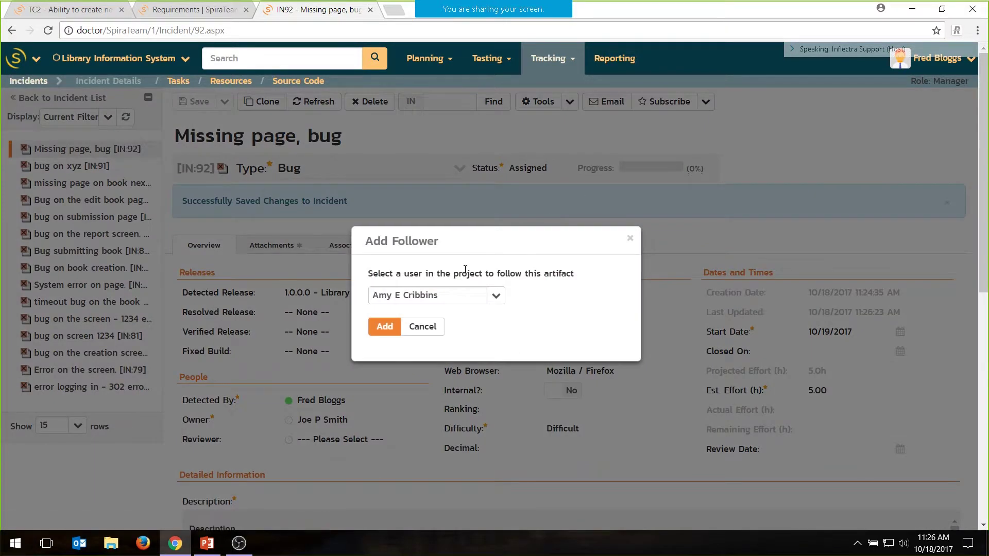
click(493, 297)
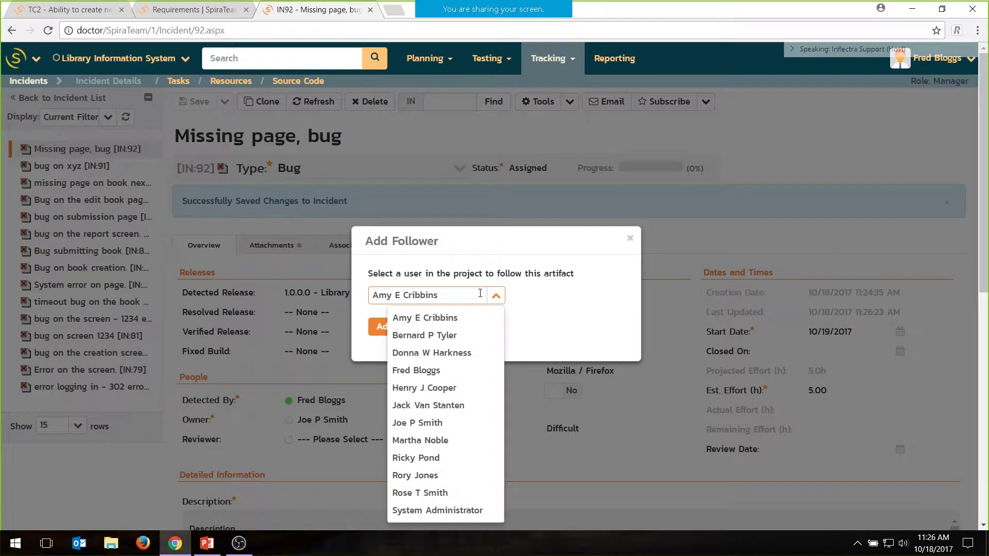
click(430, 353)
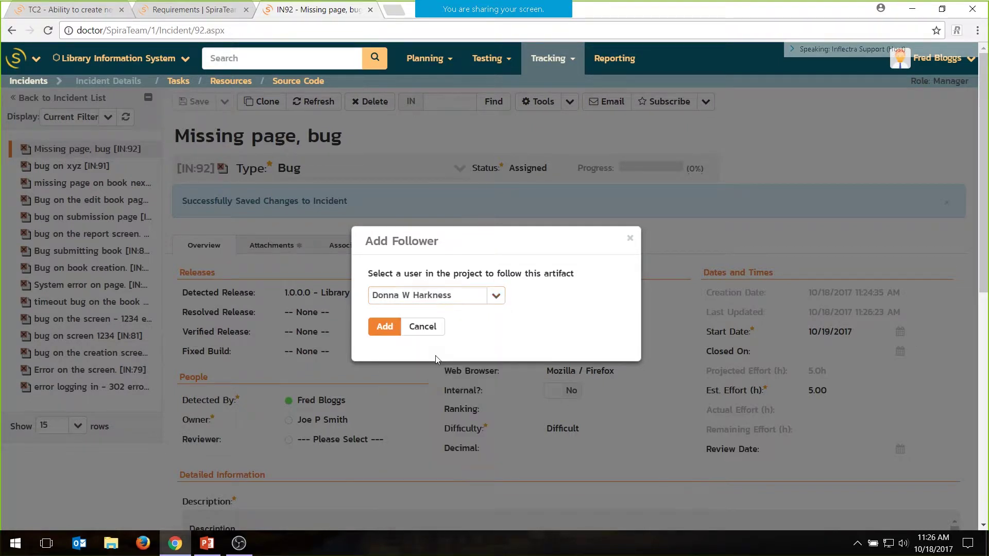
click(382, 332)
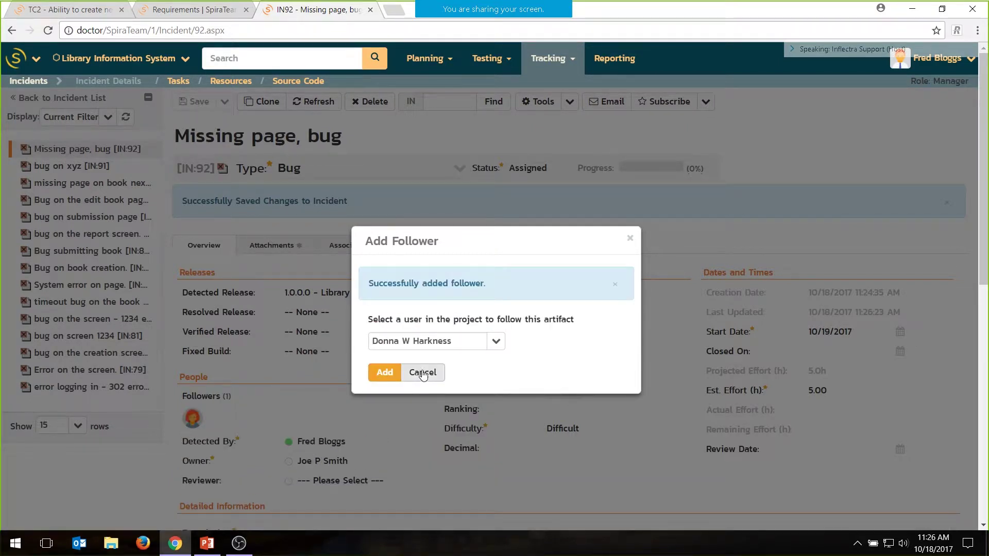
click(414, 374)
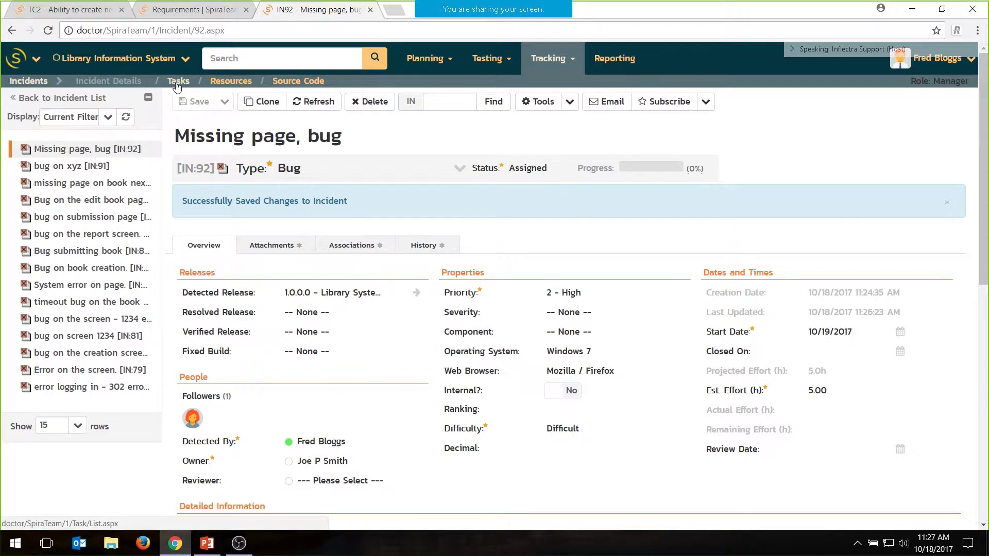
Open the project's requirements list and close the two other browser tabs.
mouse_move(435, 60)
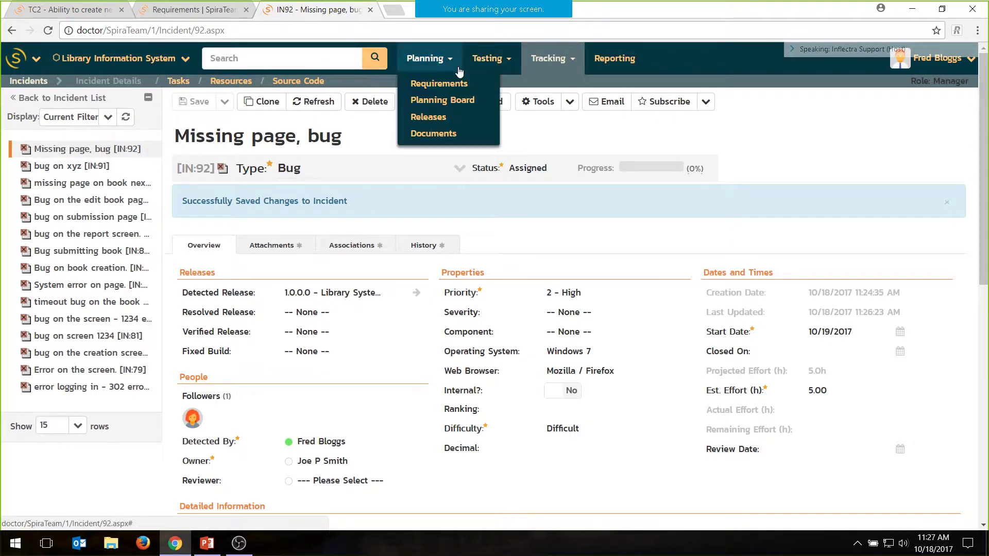
click(450, 83)
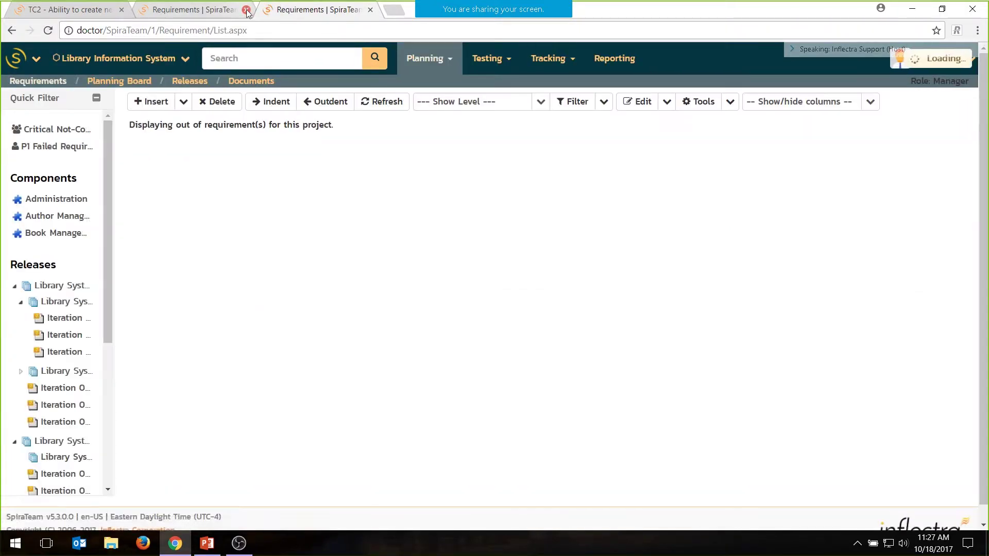
key(ctrl+w)
click(121, 10)
Open the "Ability to add new books to the system" requirement and review its development tasks.
mouse_move(274, 262)
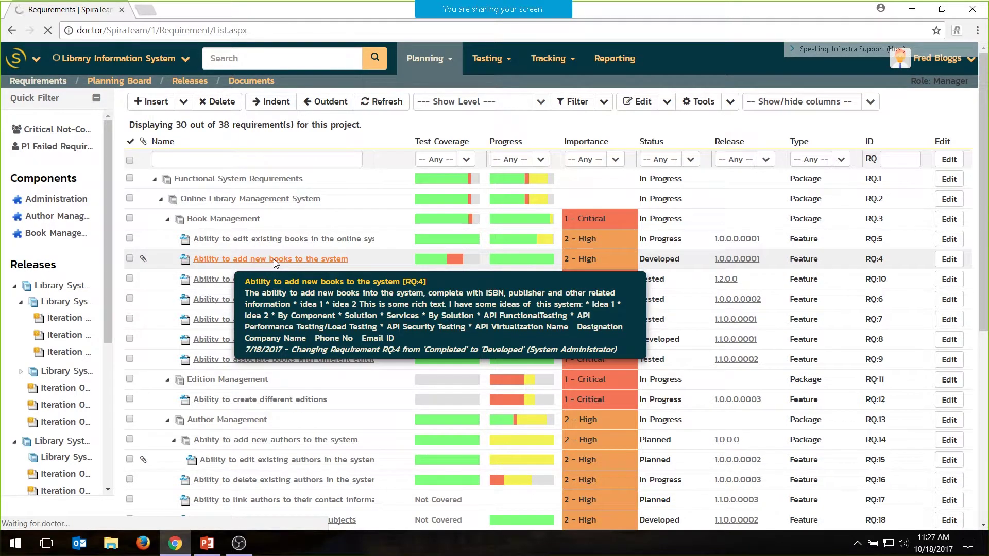
click(274, 260)
click(344, 199)
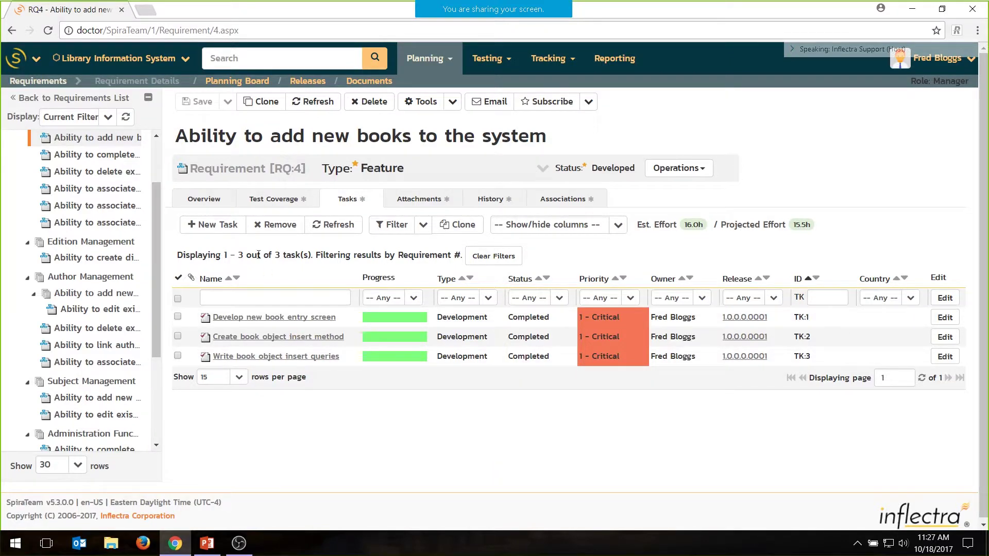
scroll(90, 196, up, 2)
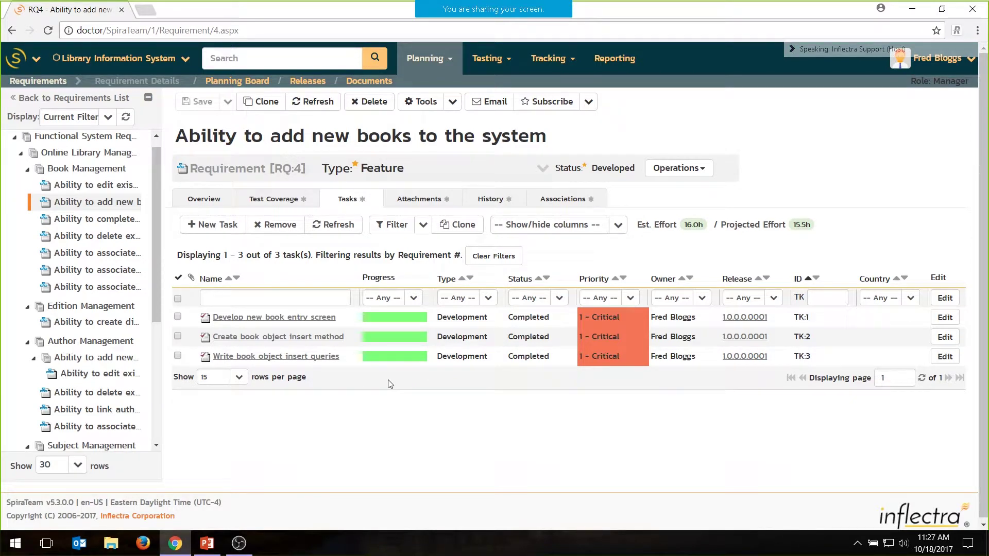
Open the project's task list and filter it to tasks whose progress is Starting Late.
click(548, 58)
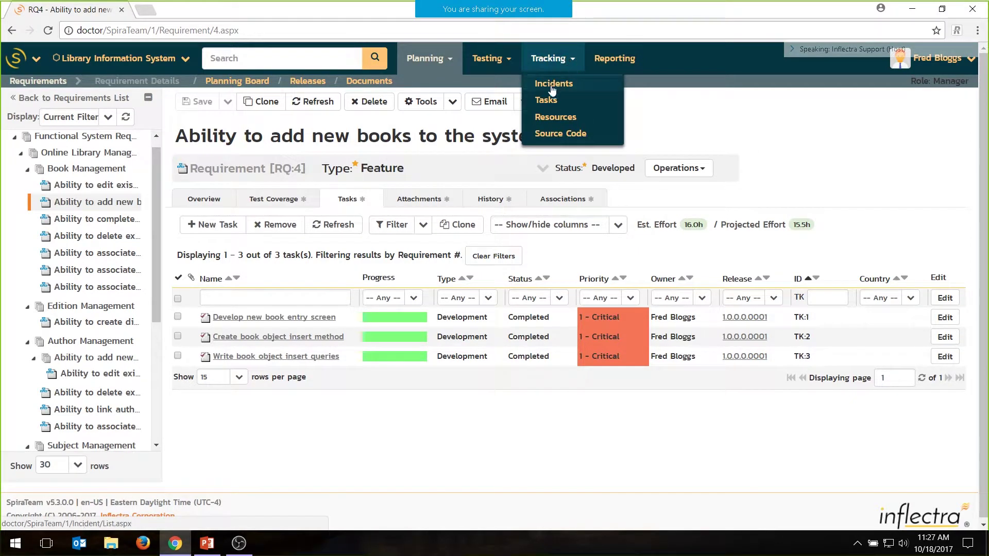
click(547, 101)
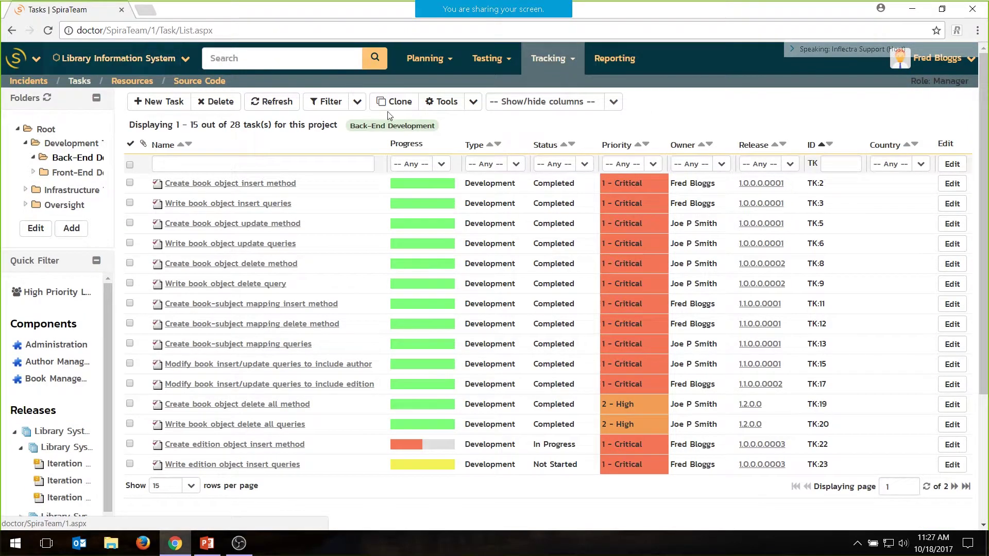
click(441, 163)
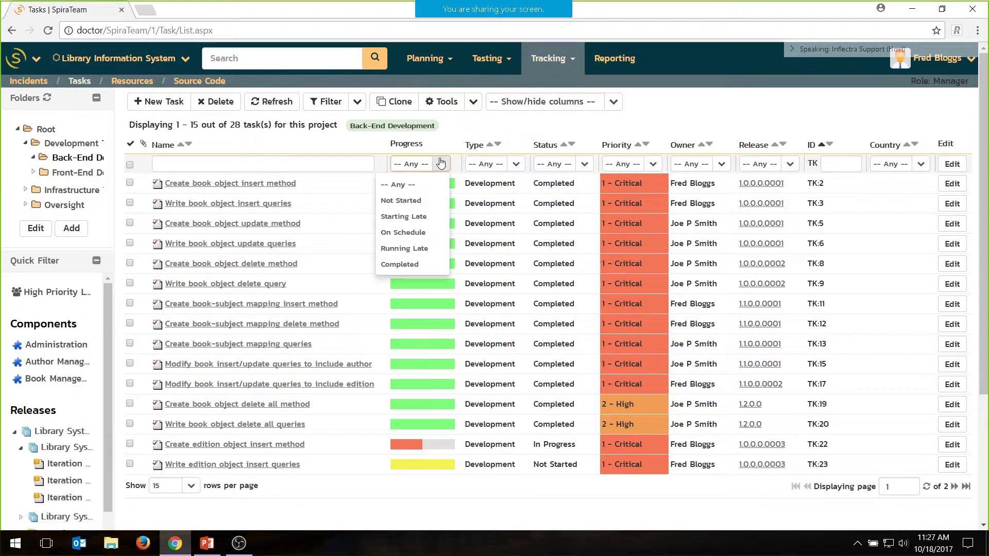
click(406, 217)
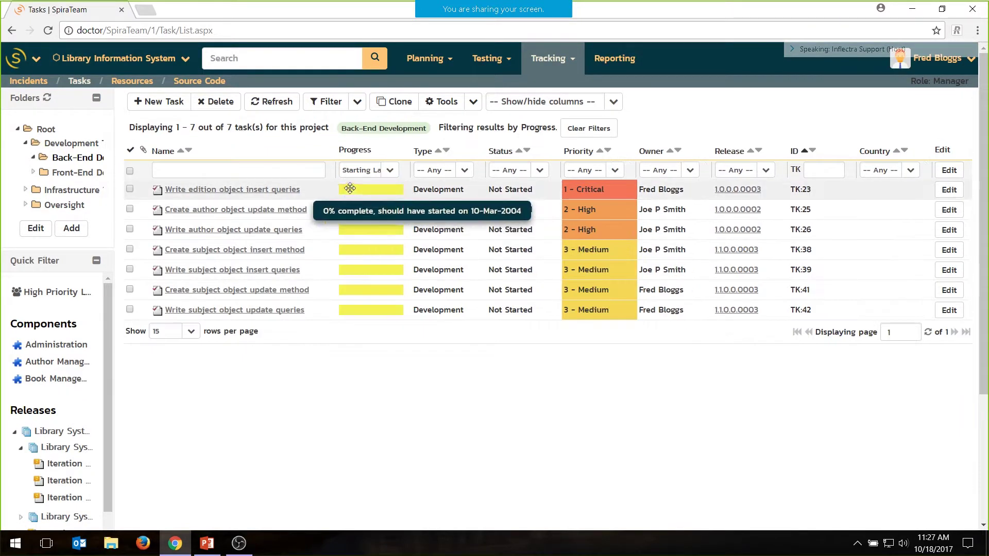
Open the "Write edition object insert queries" task and review its properties, dates and description area.
click(228, 189)
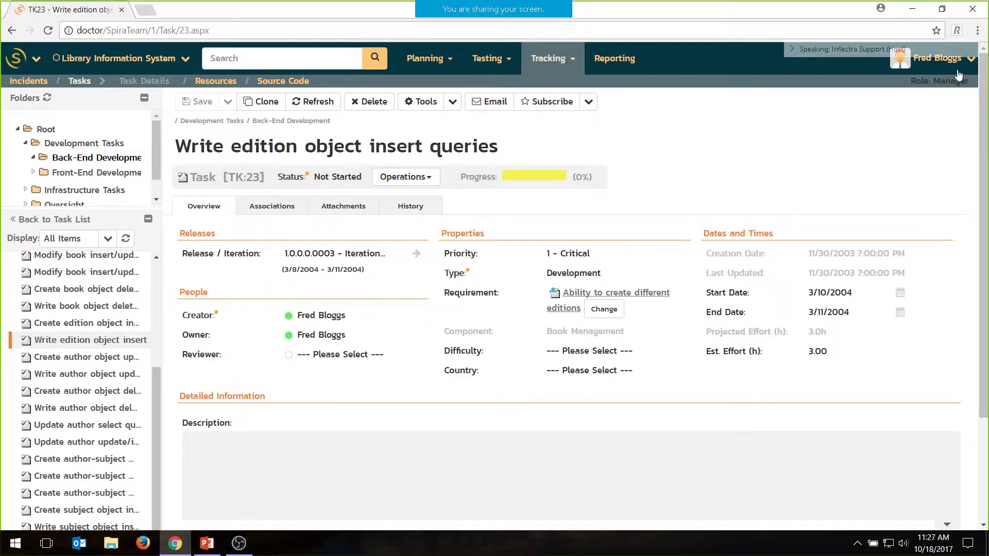
scroll(424, 332, down, 3)
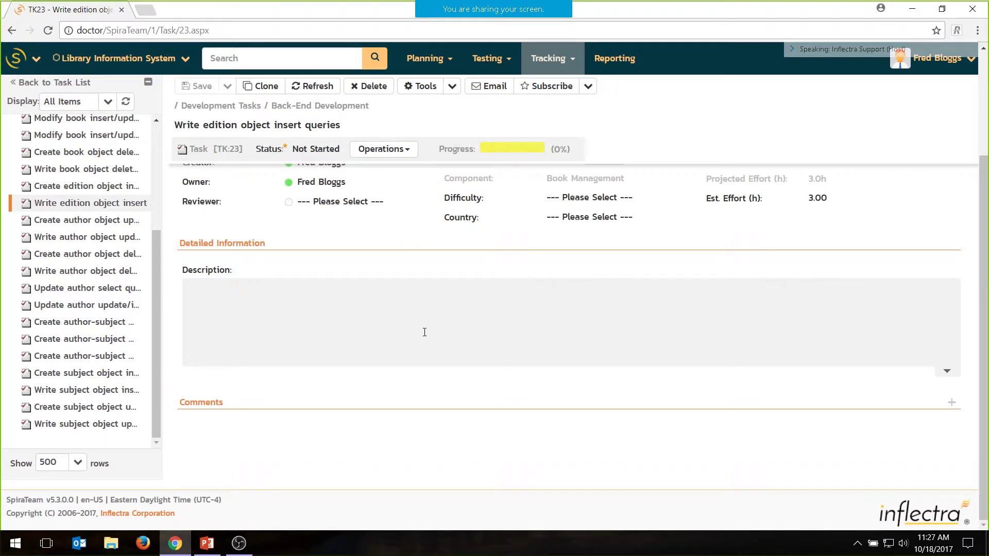
scroll(794, 356, up, 3)
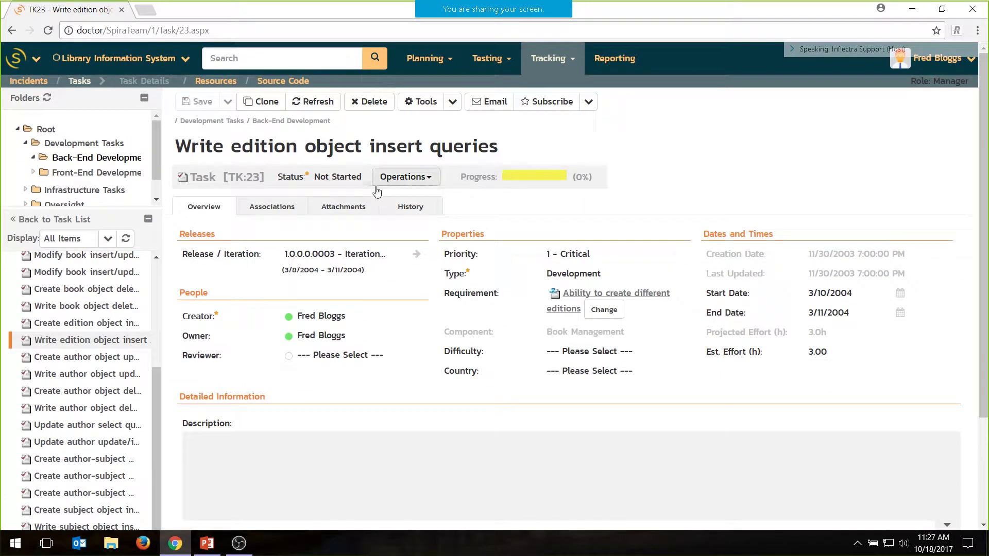
Start the "Write edition object insert queries" task, record 1.0 hour of actual effort, and save it.
click(429, 178)
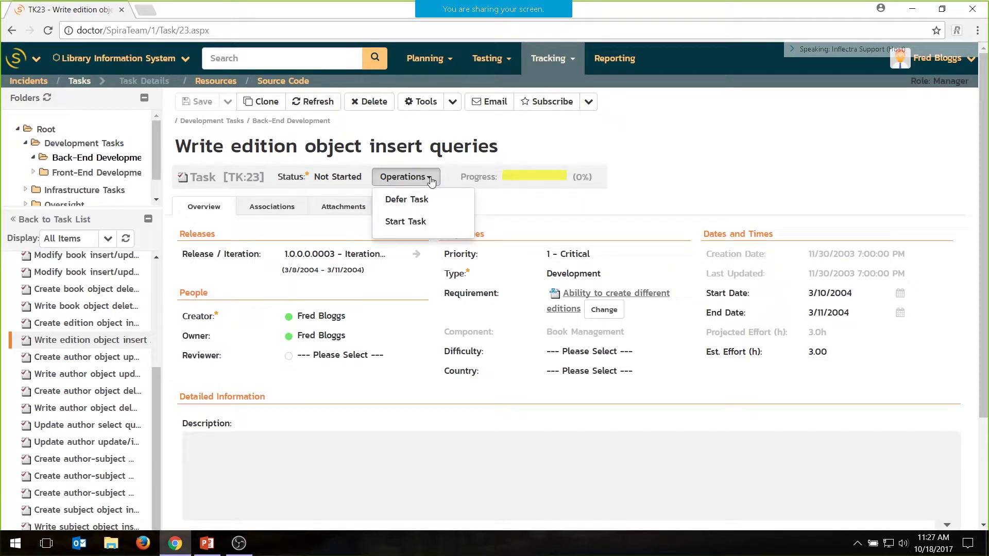
click(413, 220)
click(827, 376)
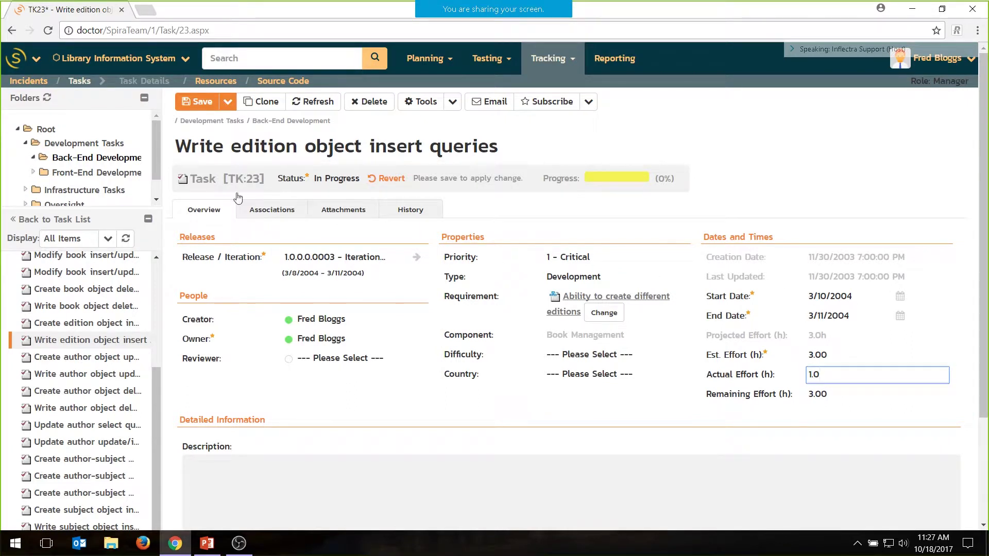
click(195, 105)
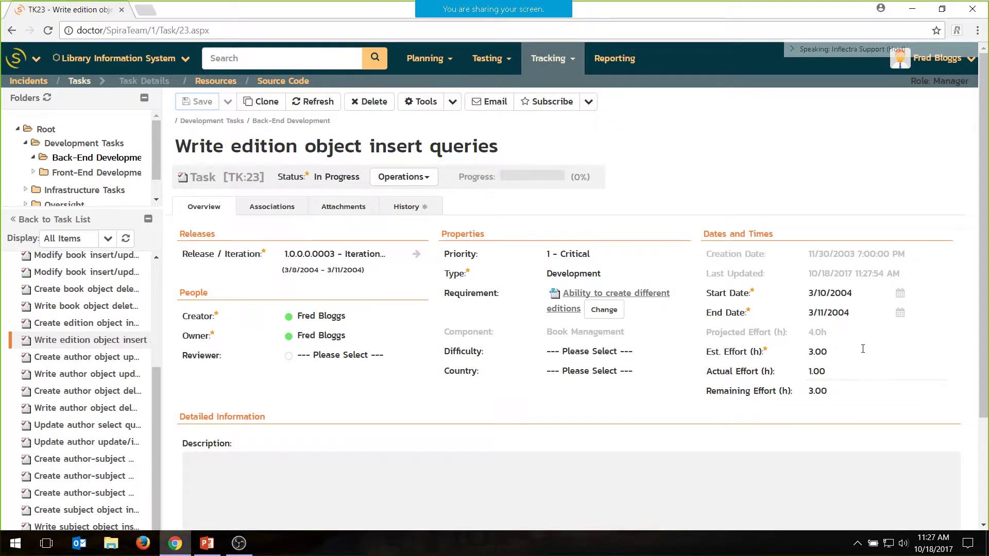
Set the task's remaining effort to 1.00 hour, save it, and check the progress bar.
click(823, 390)
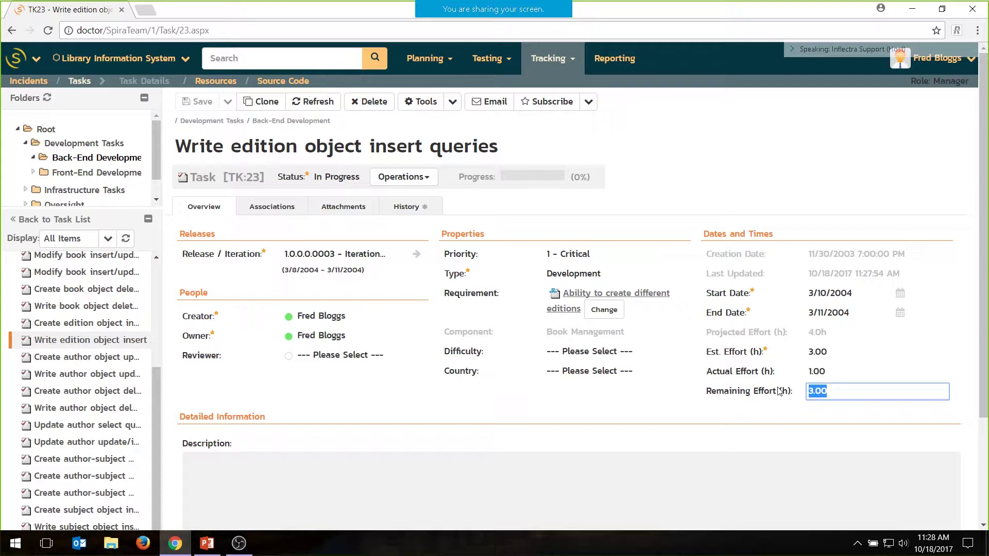
text(1.00)
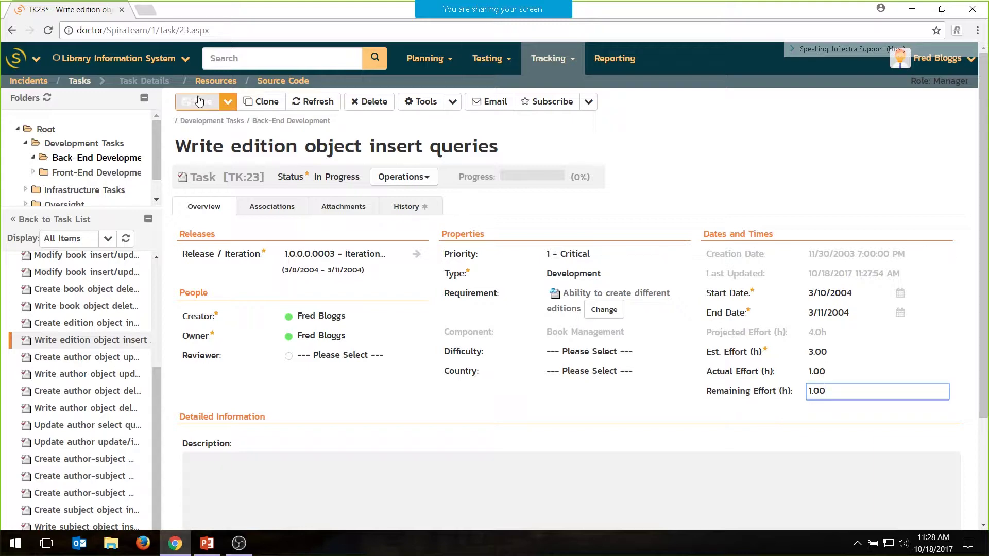
click(199, 101)
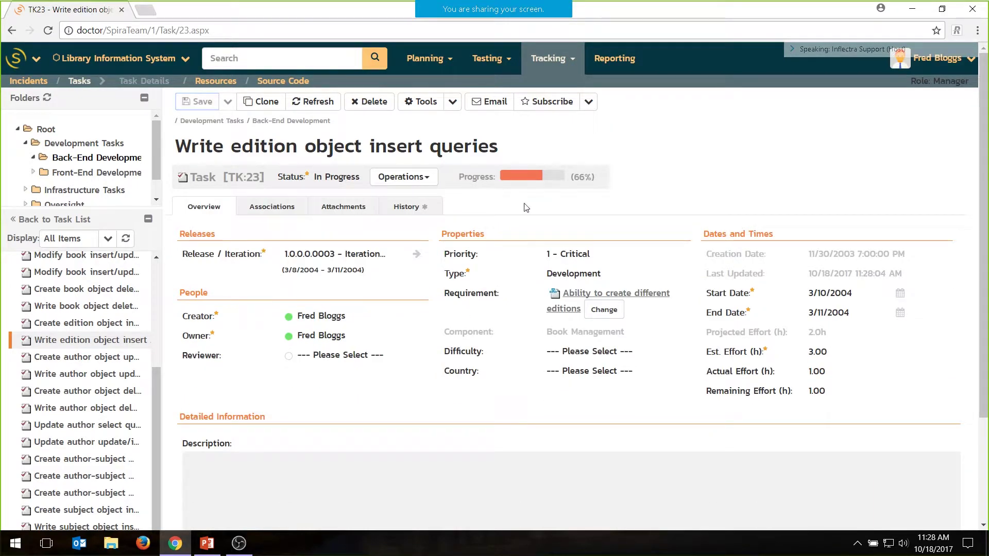
mouse_move(530, 179)
Add the comment "I need some help with the front end framework" to the task and save it.
scroll(397, 251, down, 3)
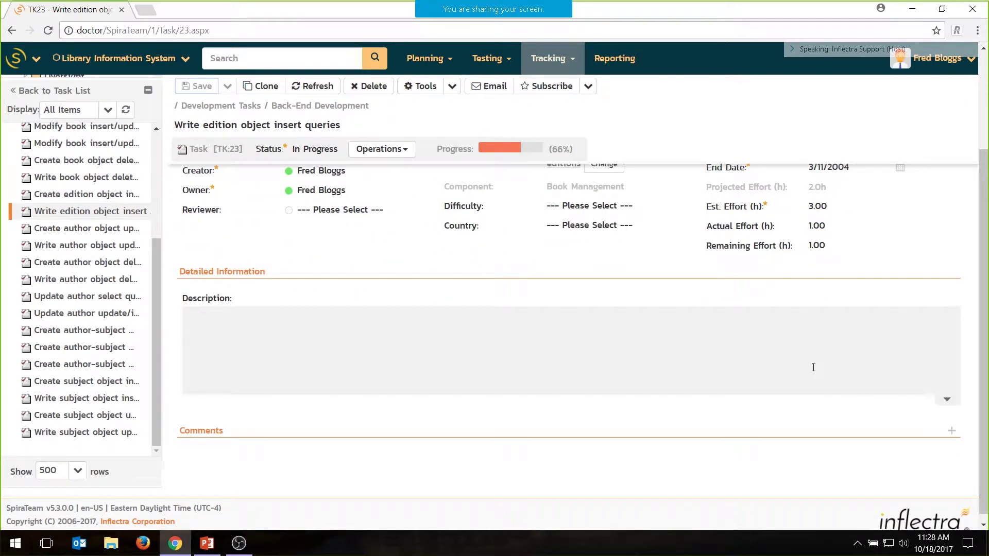
click(951, 431)
scroll(331, 409, down, 3)
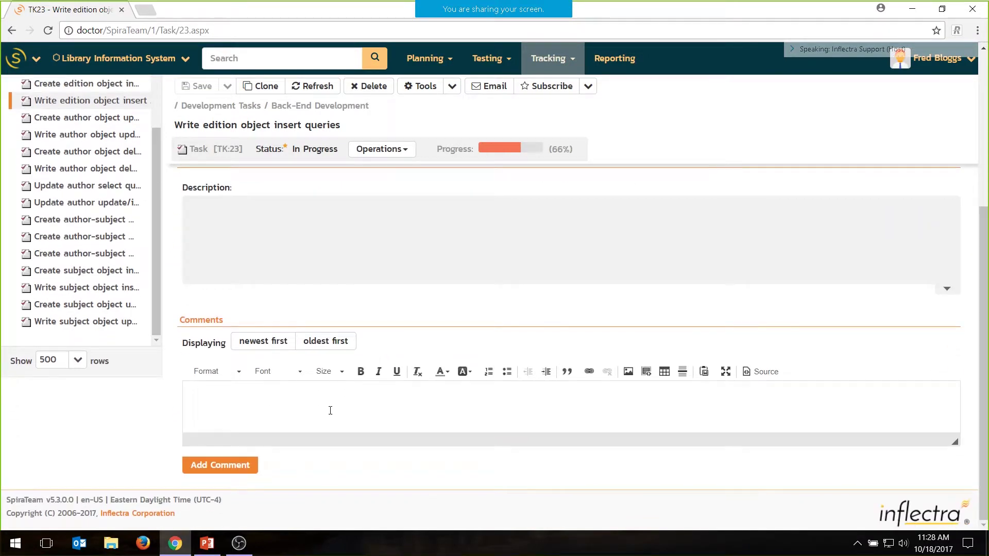
text(I need some help with)
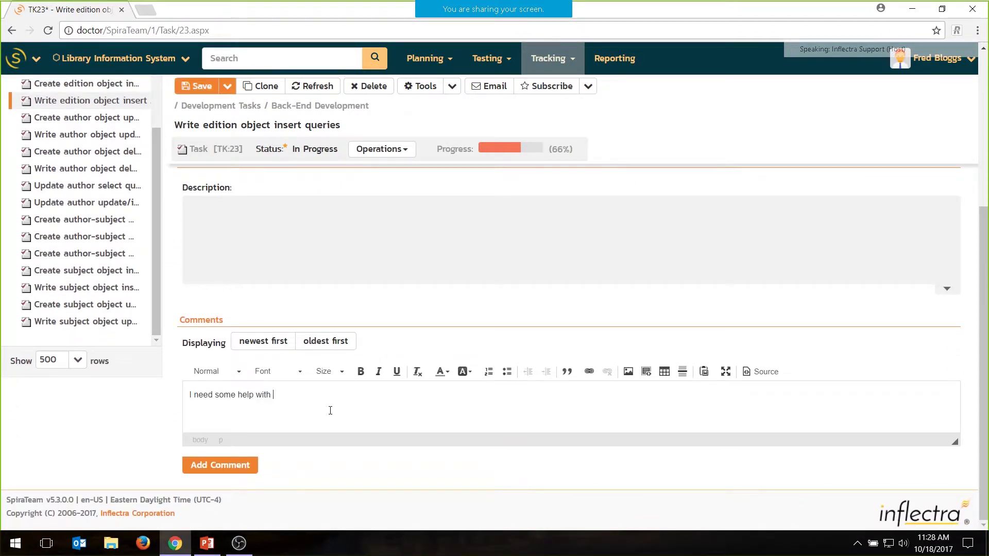
text( the front end frm)
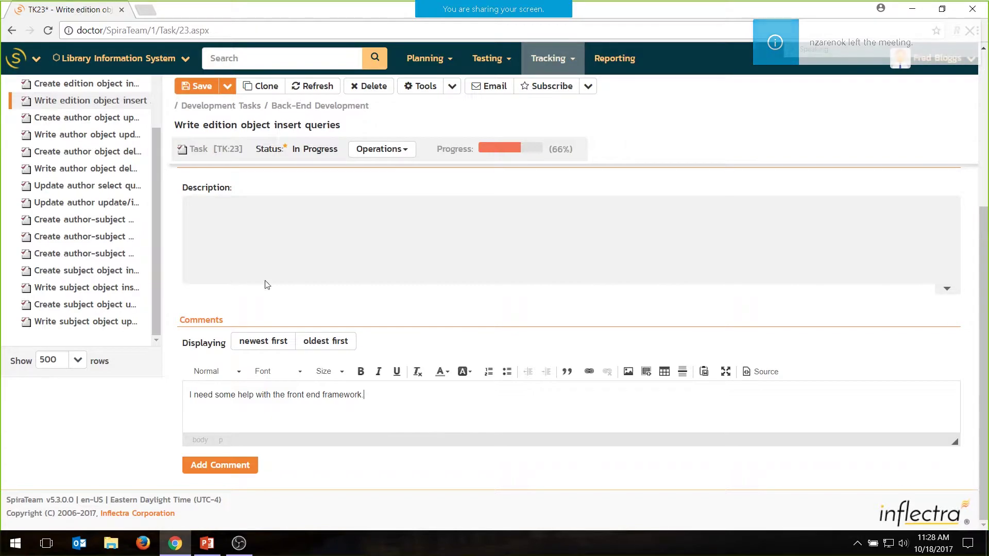
scroll(201, 200, up, 6)
click(203, 103)
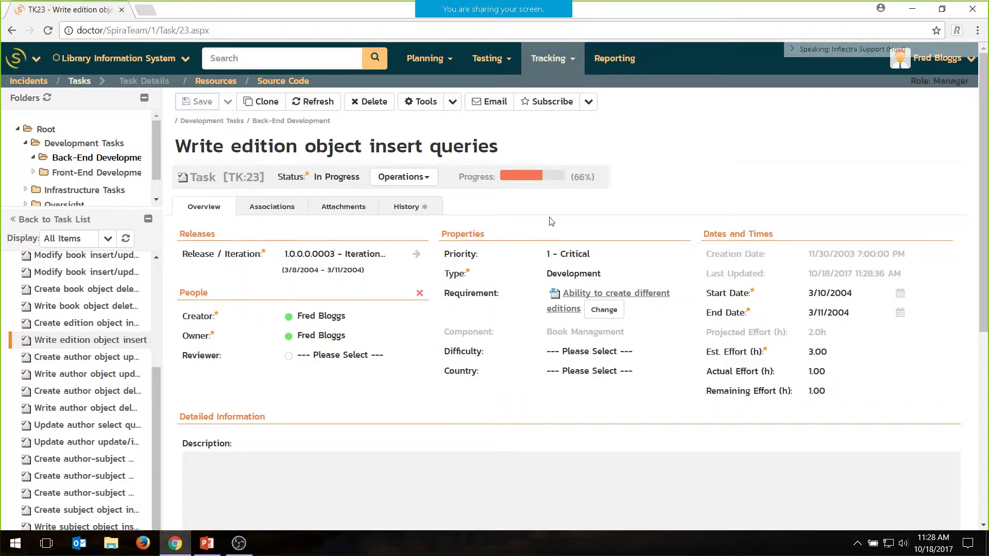
Add the second user in the project's user list as a follower of the task and close the follower dialog.
click(587, 102)
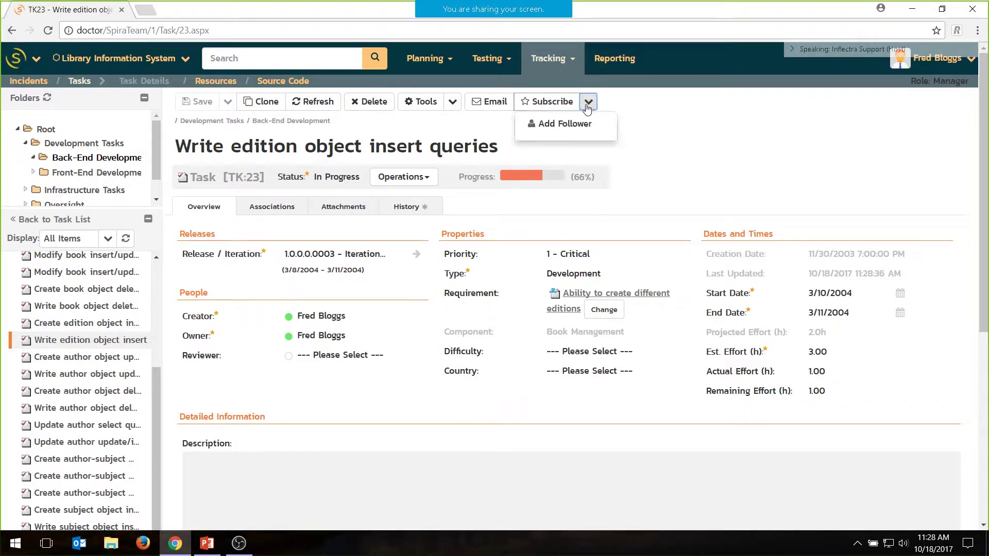
click(546, 124)
click(500, 298)
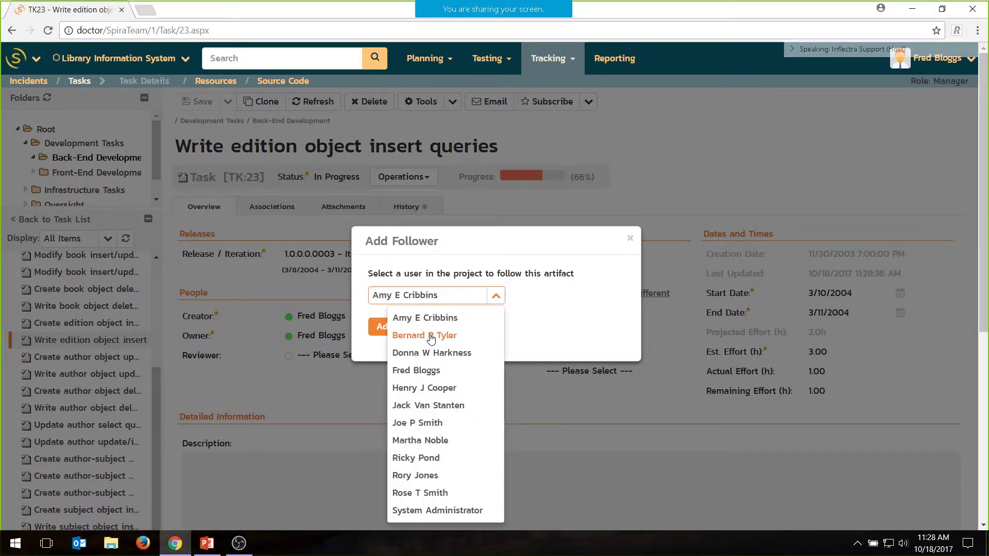
click(433, 335)
click(377, 324)
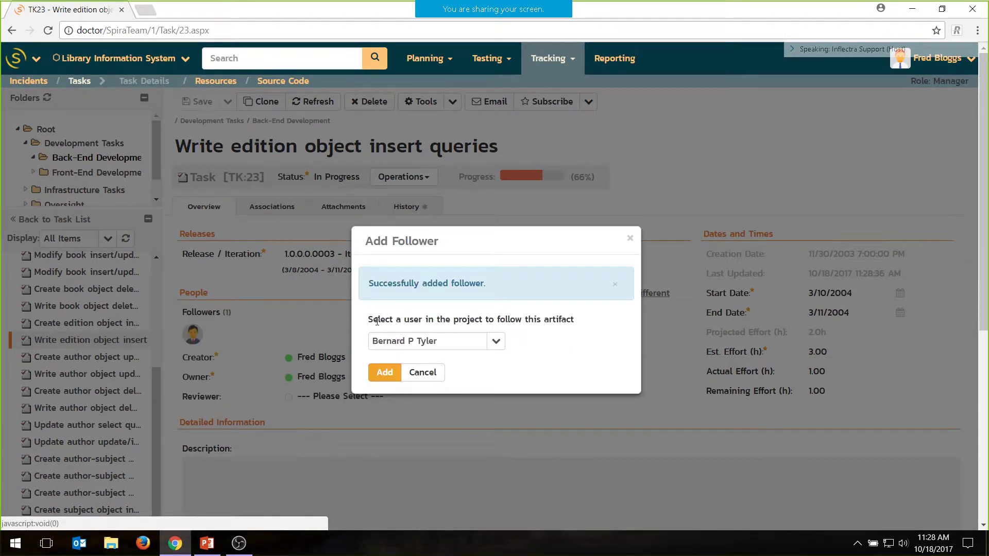
click(422, 373)
Send the task's new follower the instant message "please help me with this?" and close the chat.
mouse_move(200, 335)
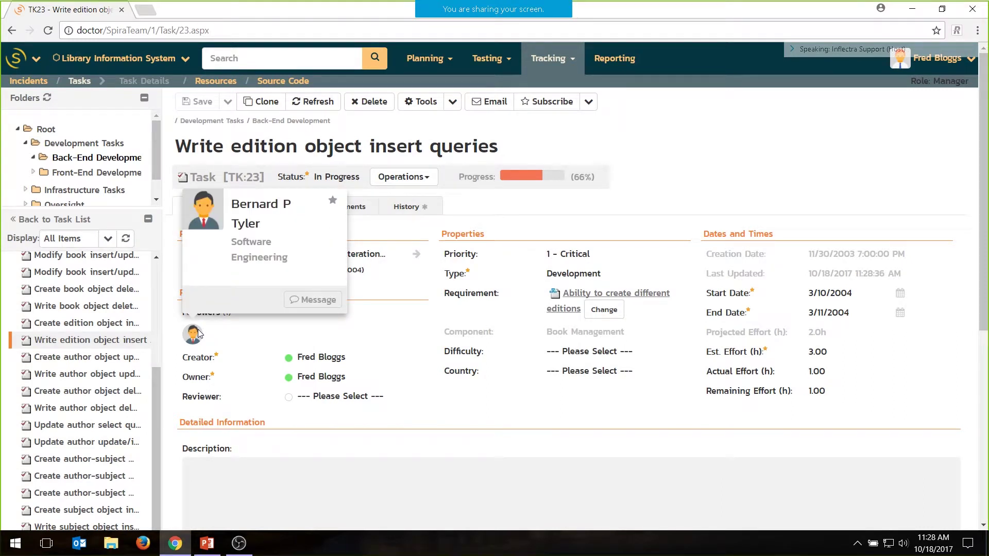
click(324, 303)
click(66, 271)
text(please help me)
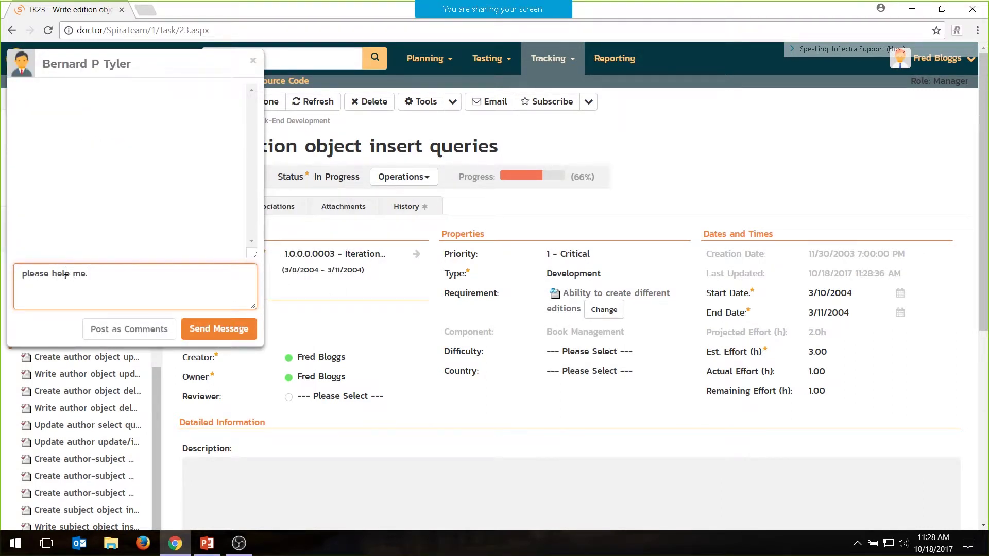
text( with this?)
click(222, 328)
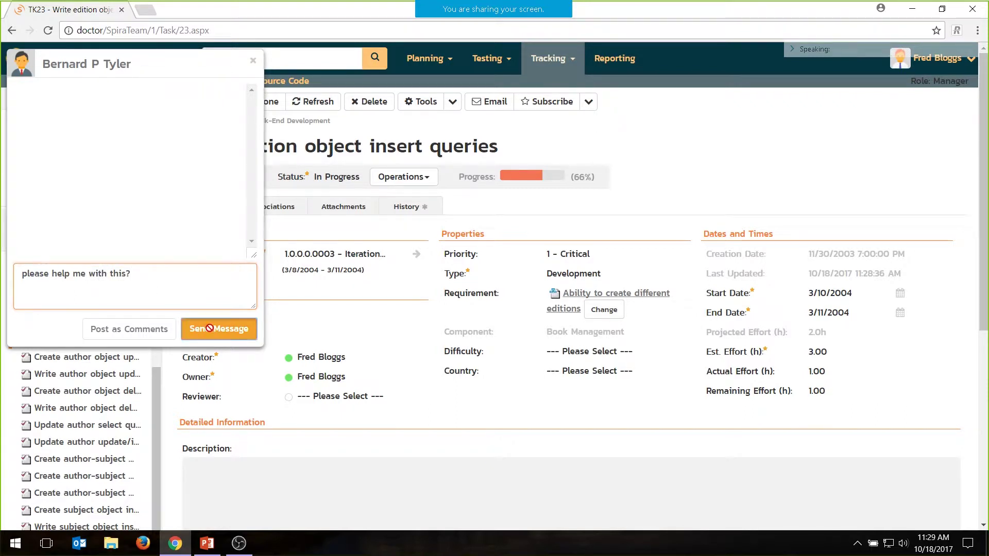
click(253, 59)
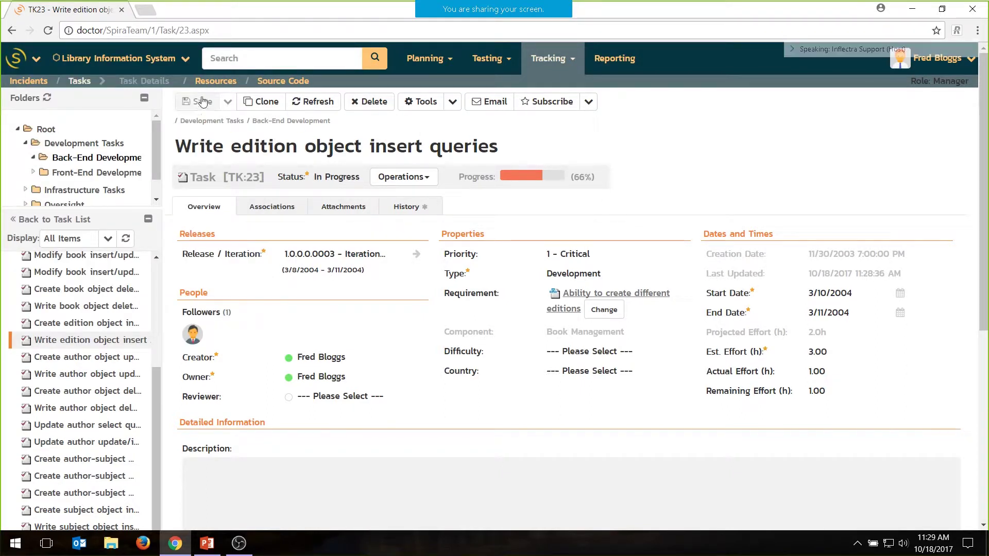
Open the project's resource list and check which releases and iterations its effort data can be displayed for.
click(225, 84)
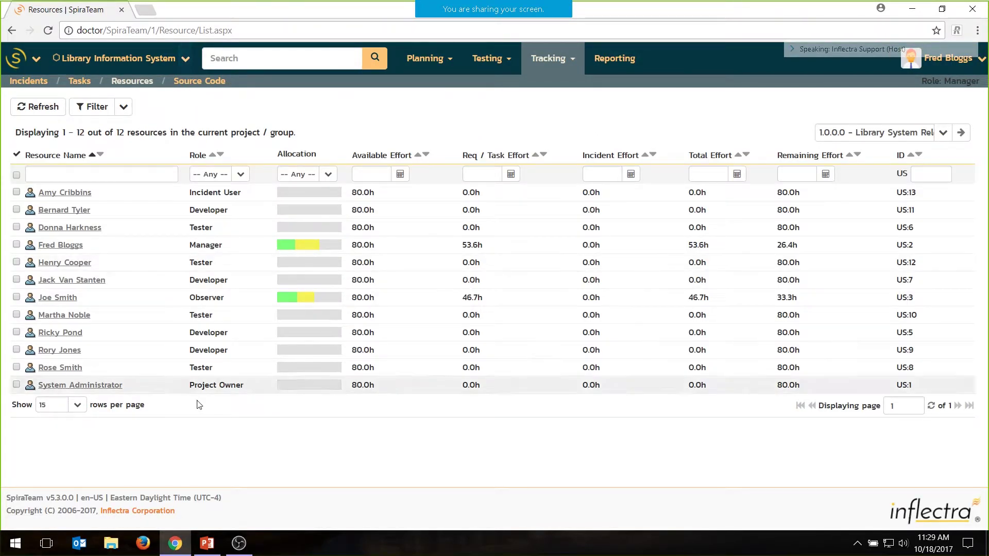
click(943, 134)
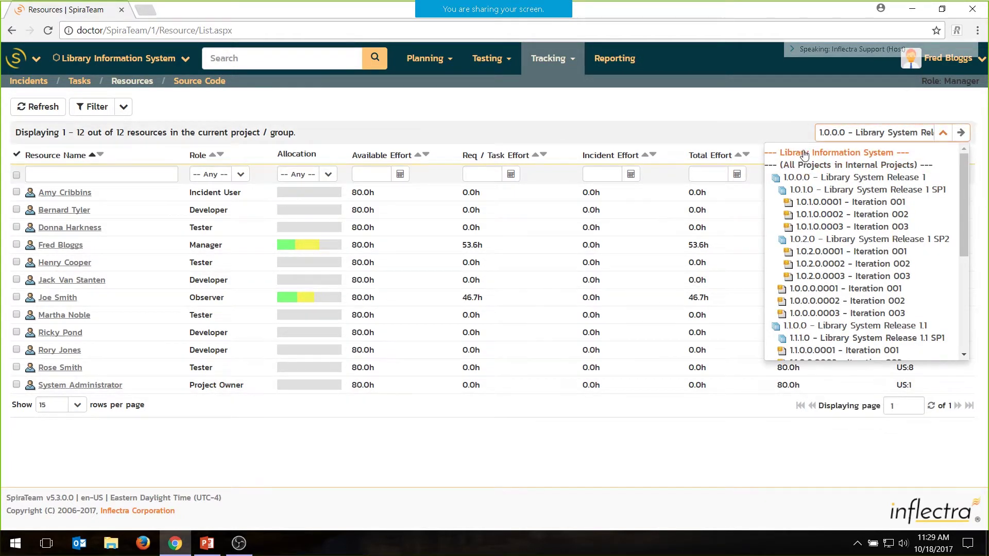
click(299, 285)
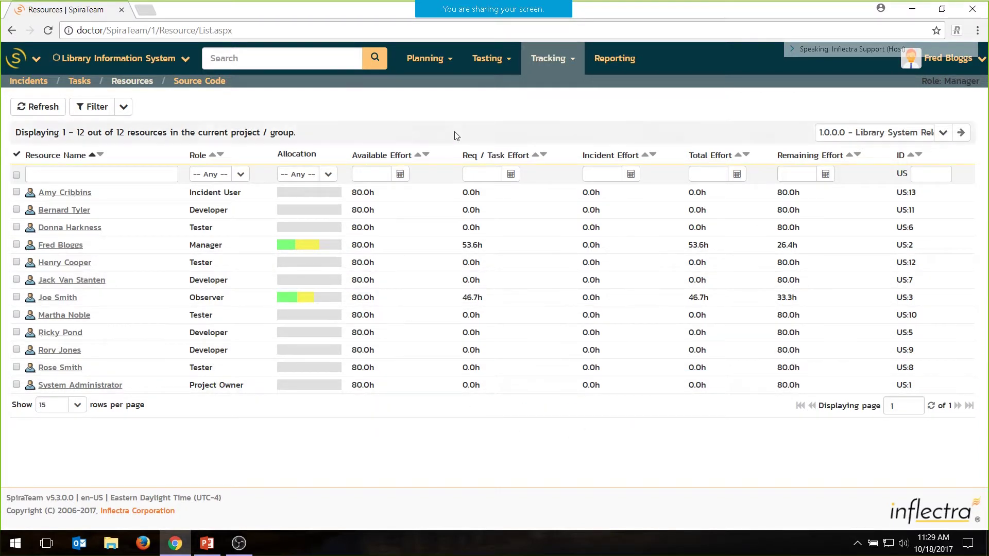
Open the planning board in a separate browser tab and show release 1.0.0.0 - Library System Release 1 grouped by person.
click(428, 59)
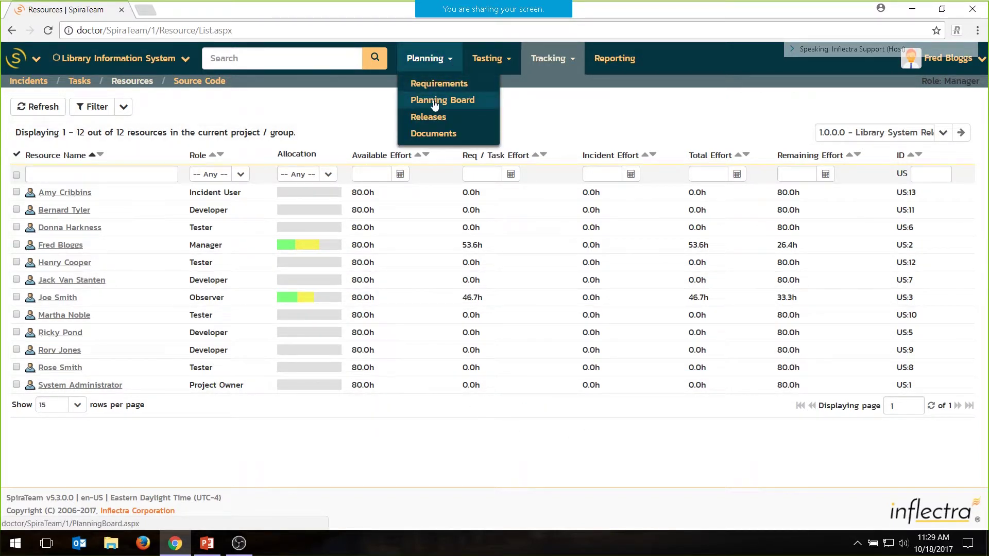
middle_click(442, 100)
click(179, 11)
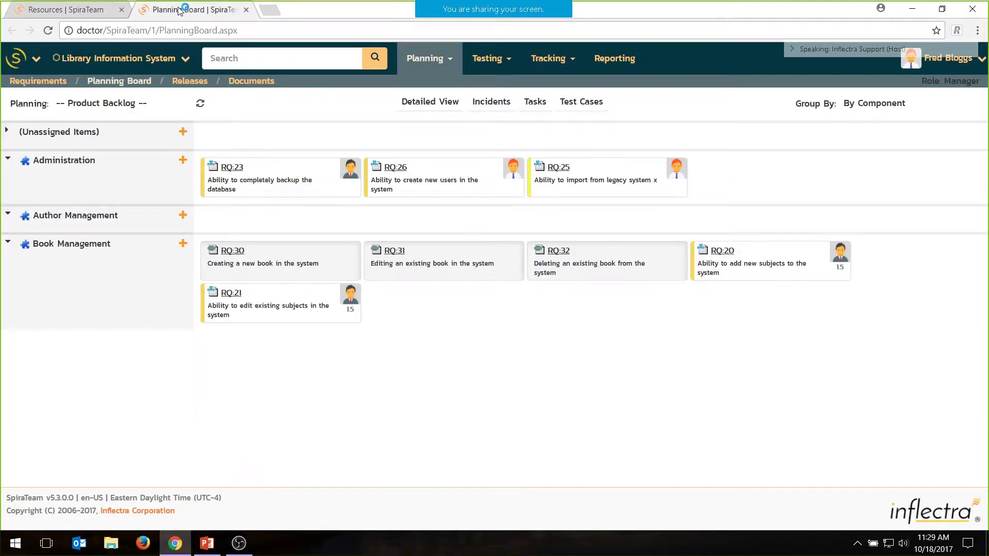
click(181, 103)
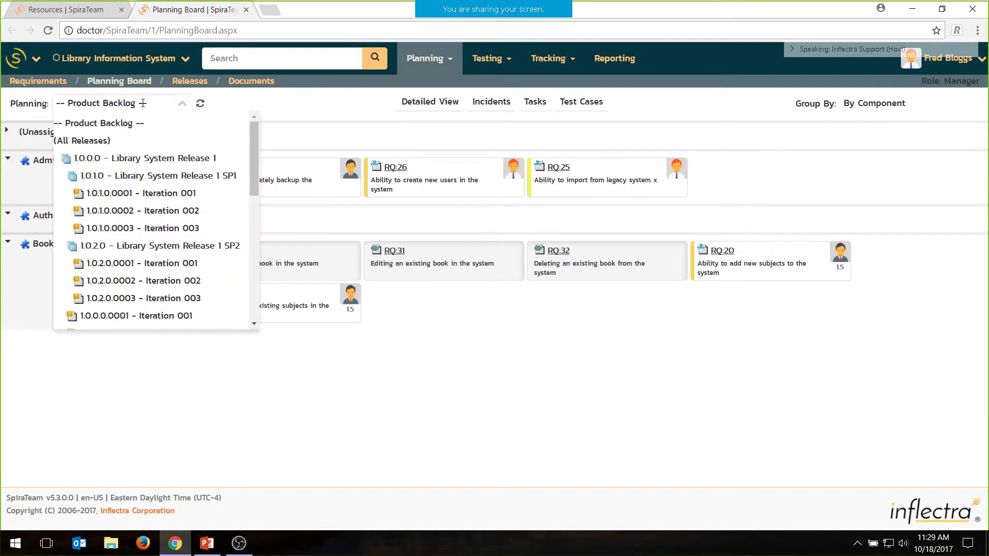
click(132, 158)
click(958, 103)
click(922, 160)
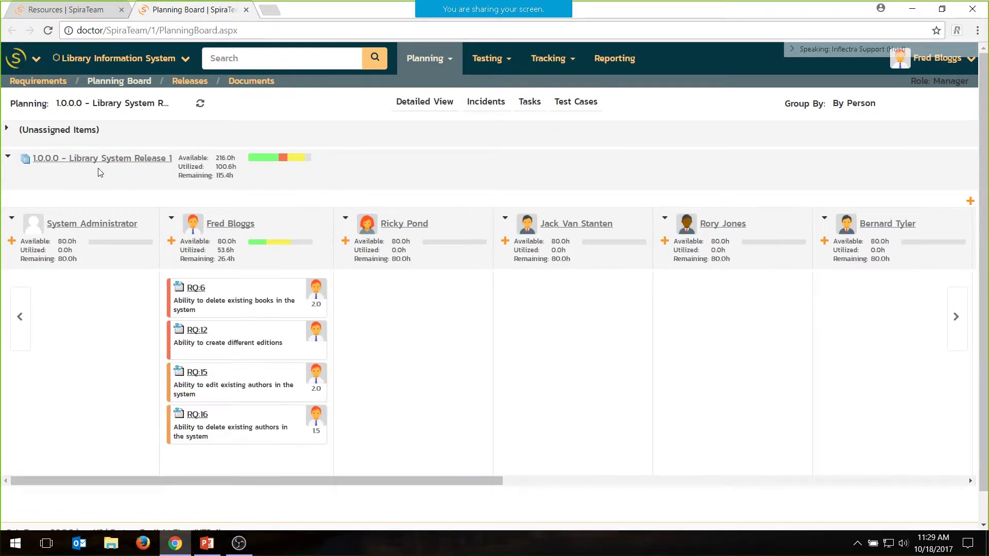
Check the resource list against the planning board, and reassign RQ:12 "Ability to create different editions" to the adjacent developer's column.
click(80, 9)
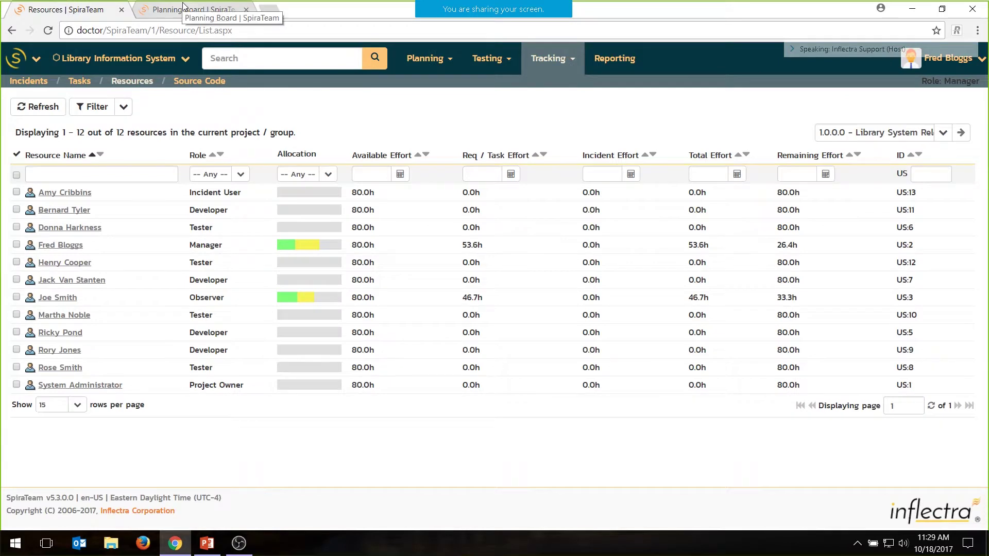
click(184, 8)
drag(403, 478, 338, 508)
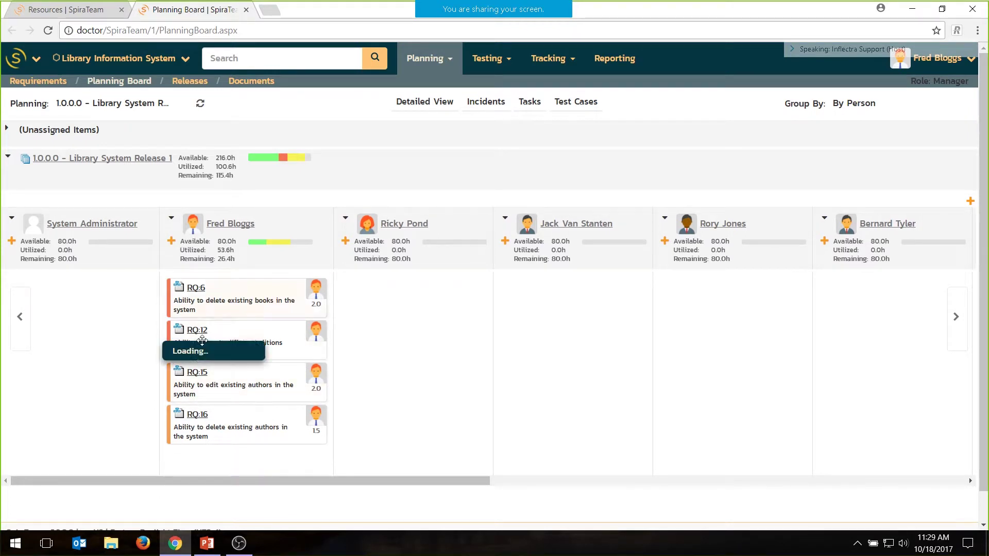
drag(222, 339, 407, 340)
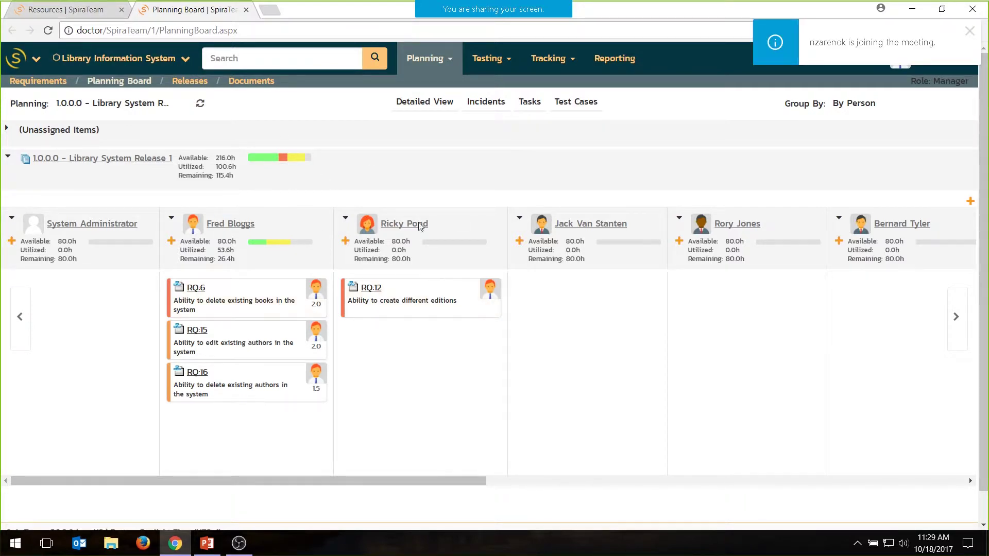
Compare the allocations in the resource list with the per-person assignments on the planning board.
click(77, 8)
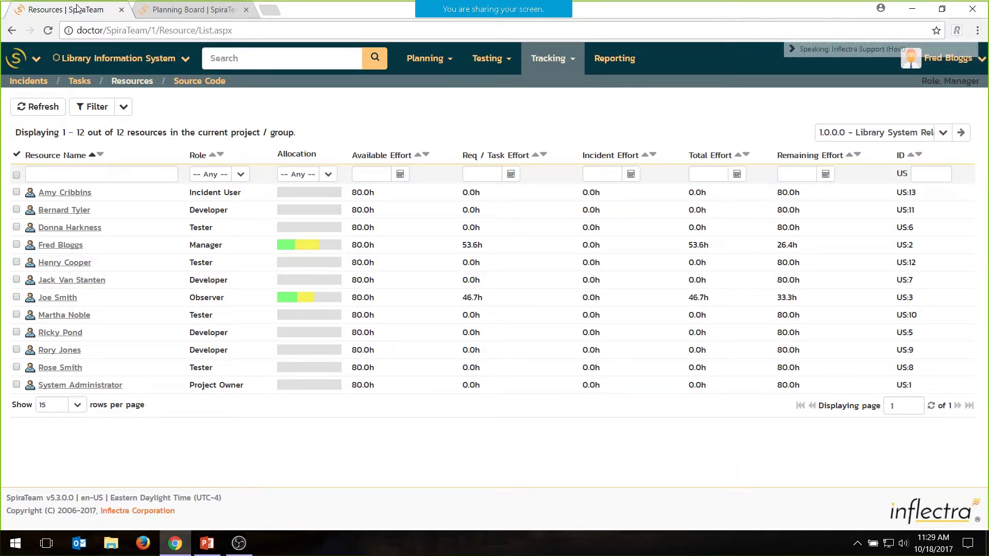
click(147, 7)
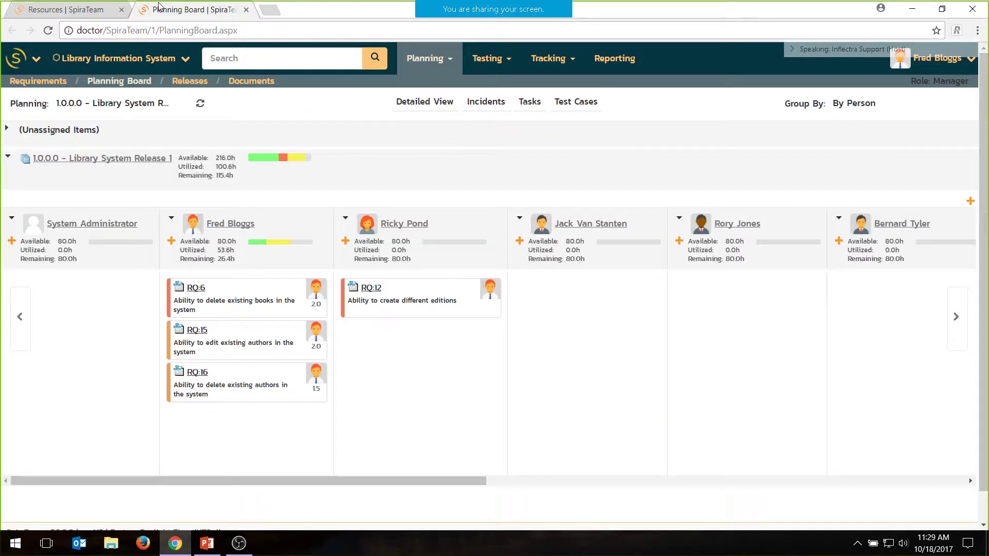
click(83, 12)
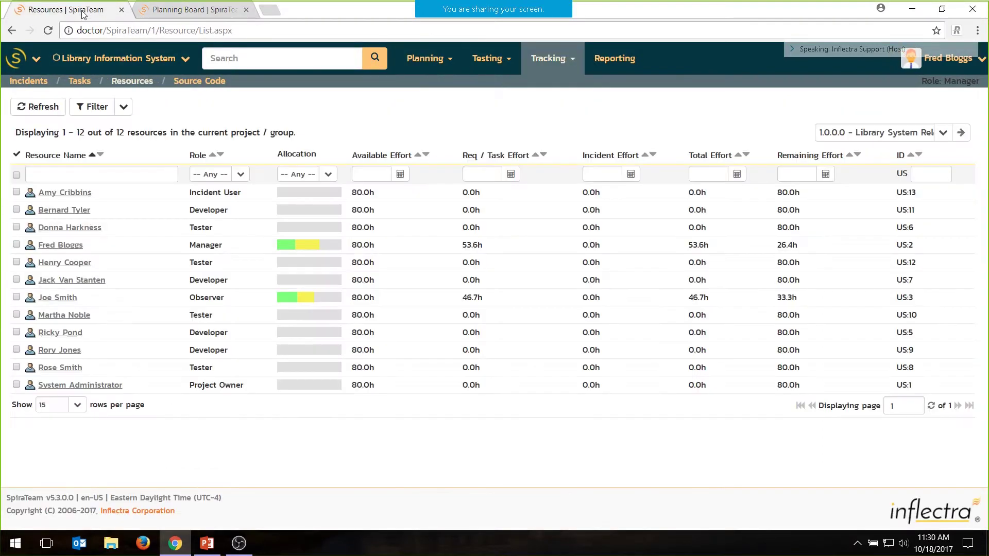
Open the Manager's resource details and review their requirements and tasks, incidents, test cases and logged actions.
click(61, 247)
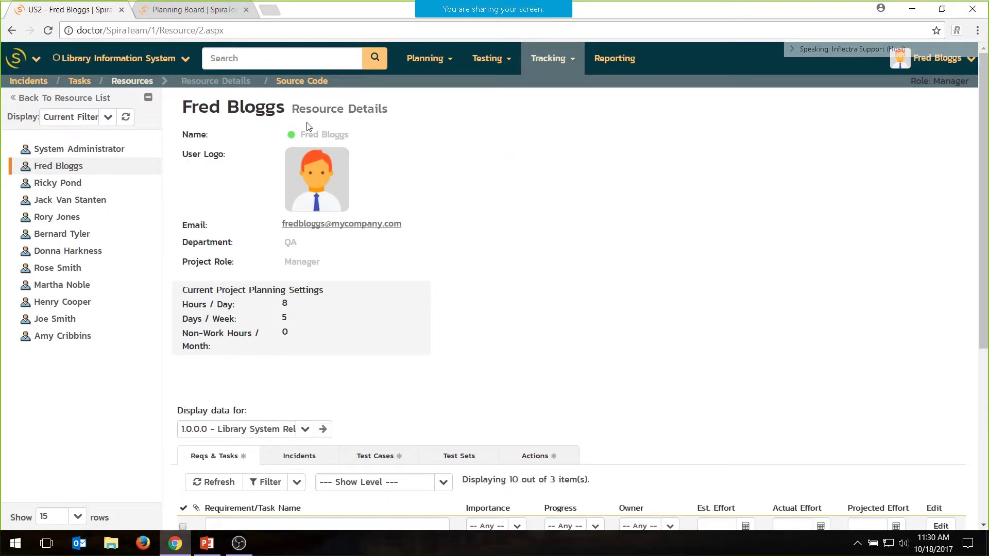
scroll(341, 342, down, 3)
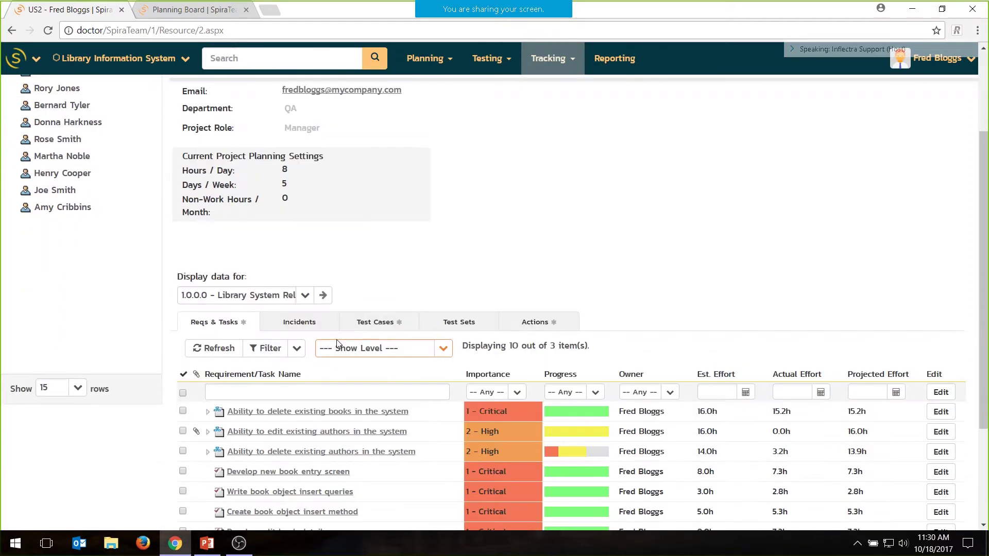
scroll(337, 344, down, 1)
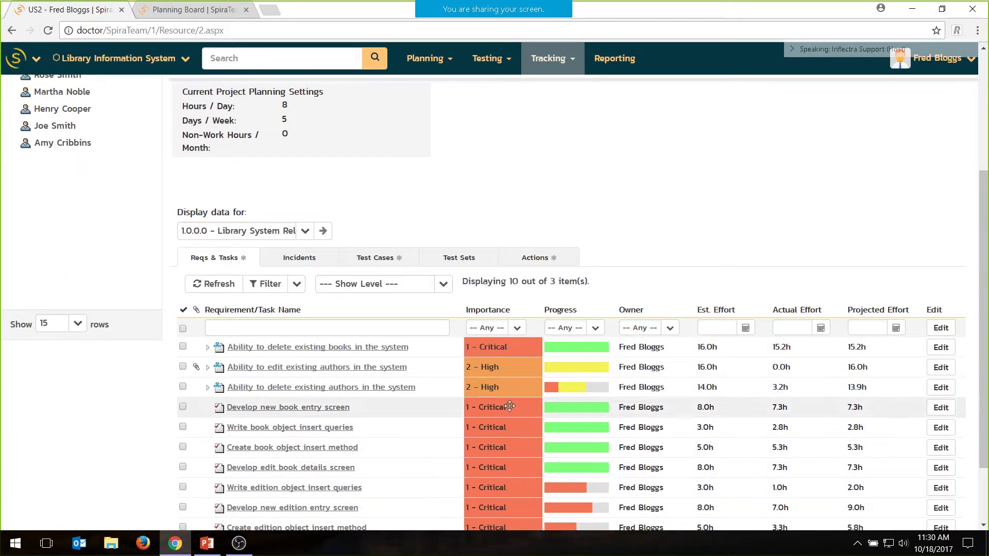
click(292, 259)
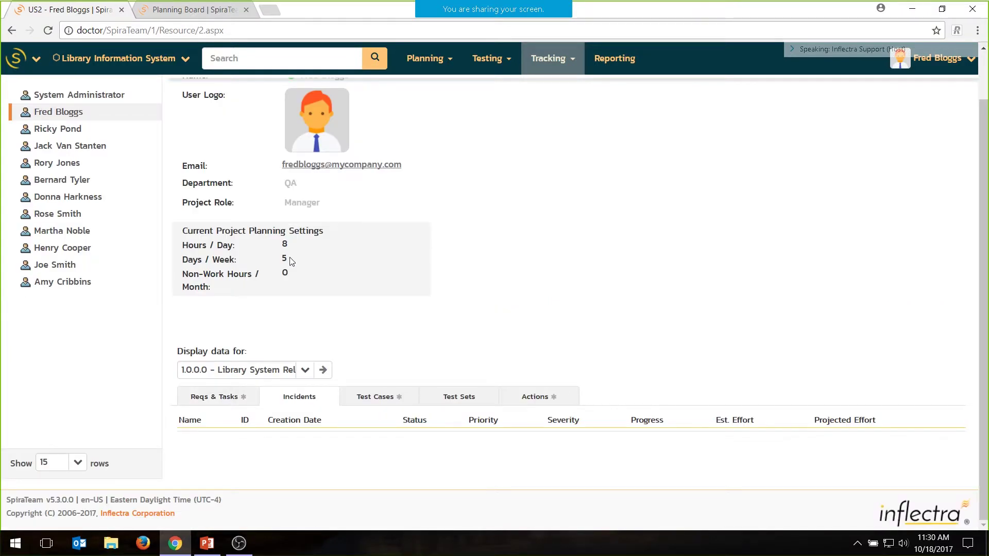
click(397, 396)
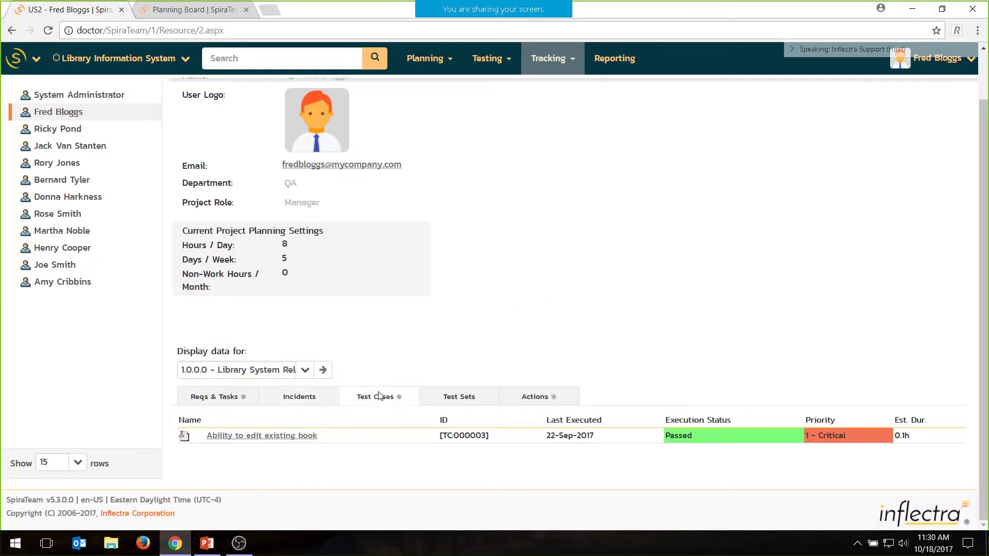
click(515, 397)
scroll(438, 332, down, 3)
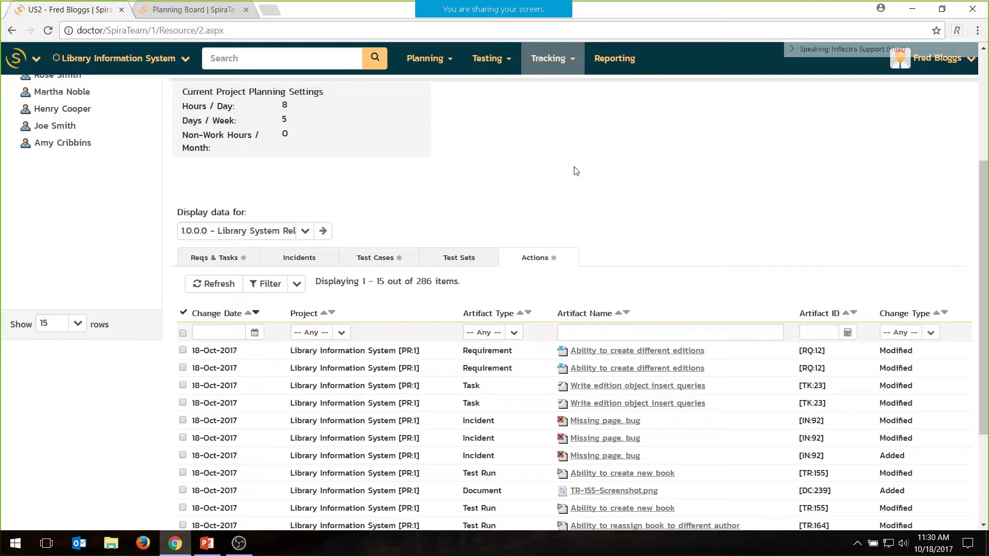
scroll(567, 190, up, 4)
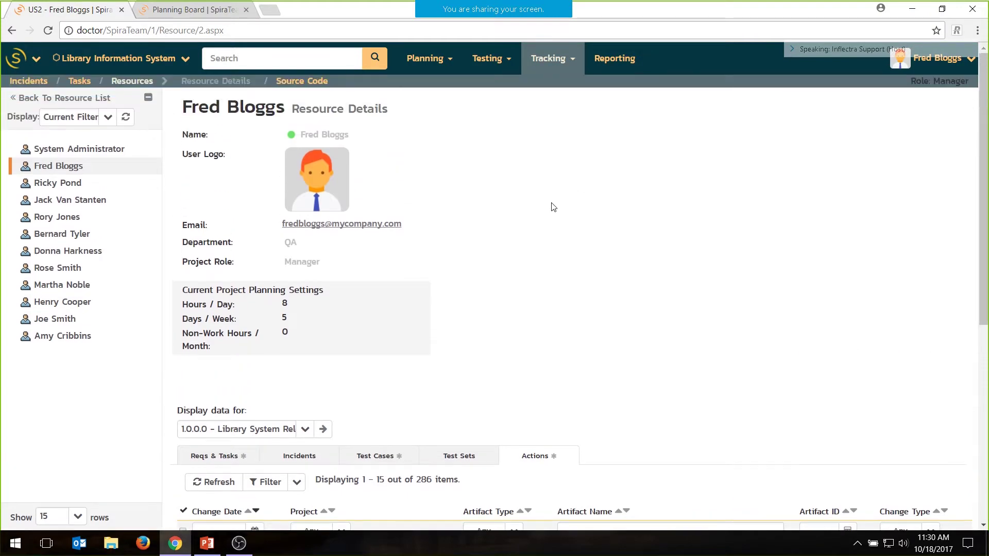
Open the source code repository, check the branches available besides Master, and select the Development folder.
click(301, 83)
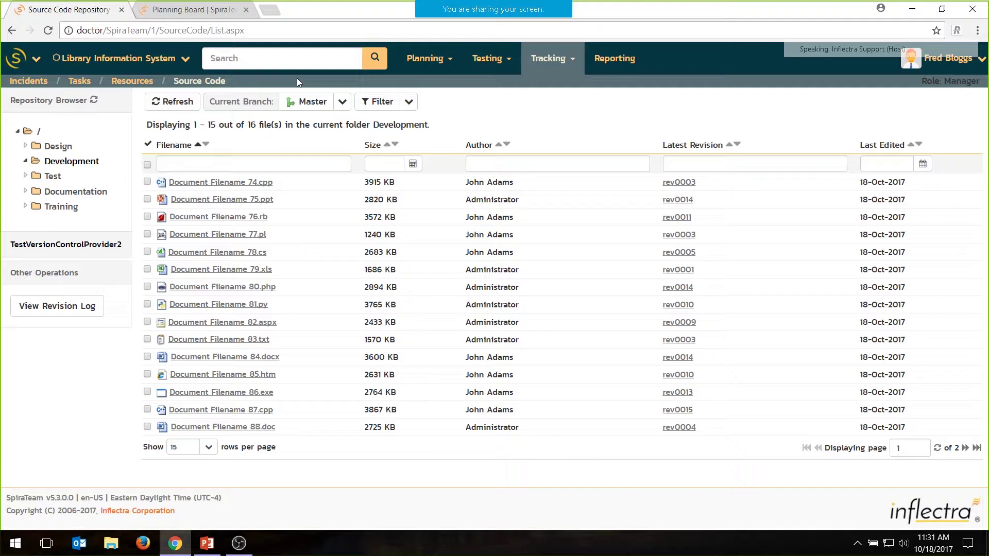
click(342, 102)
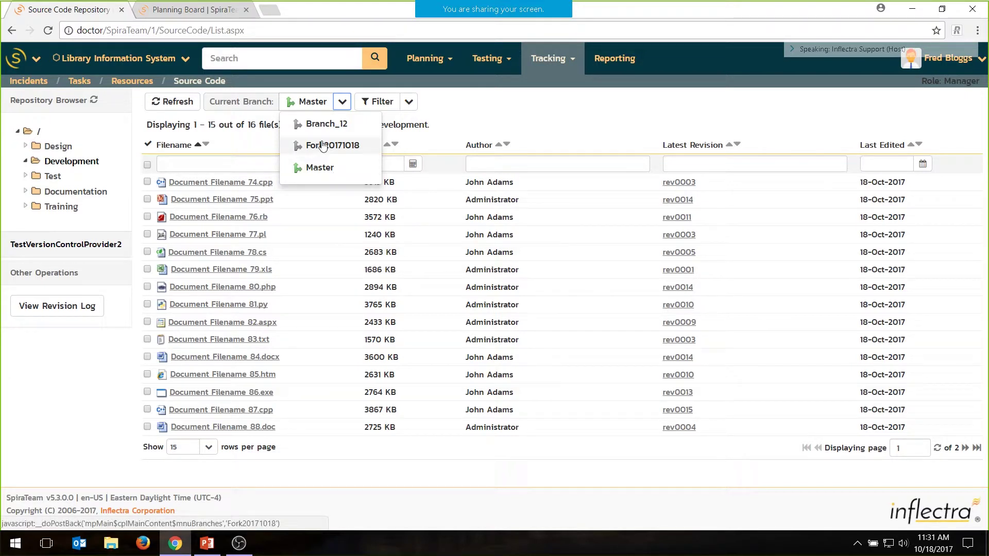
click(77, 163)
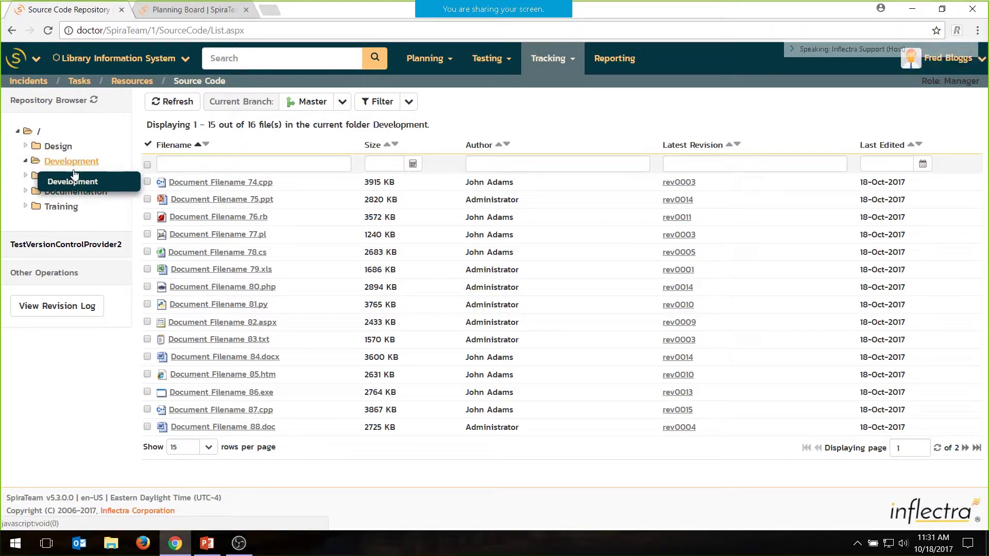
Open Document Filename 146.rb from the Documentation/Technical folder, preview its code, and show its revisions.
click(76, 192)
click(77, 222)
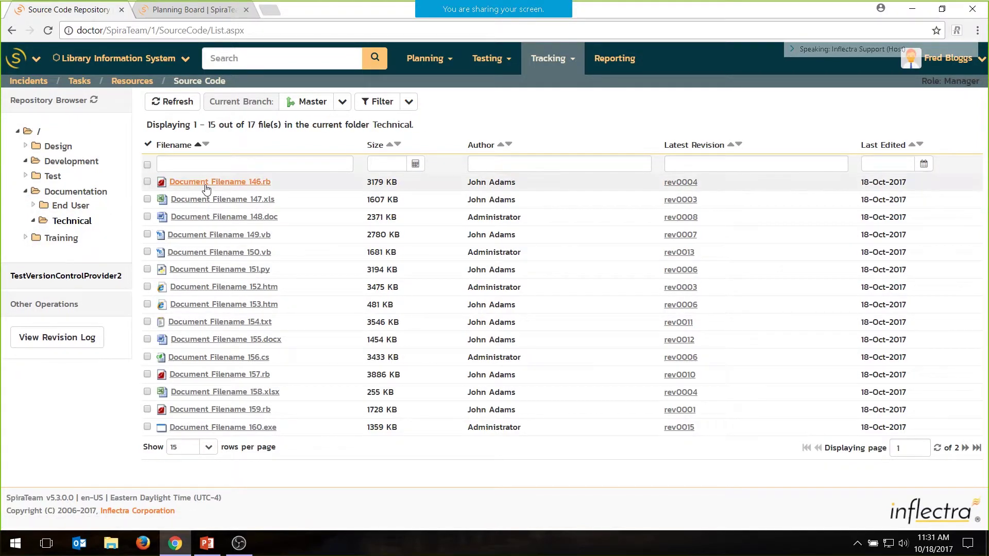
click(205, 186)
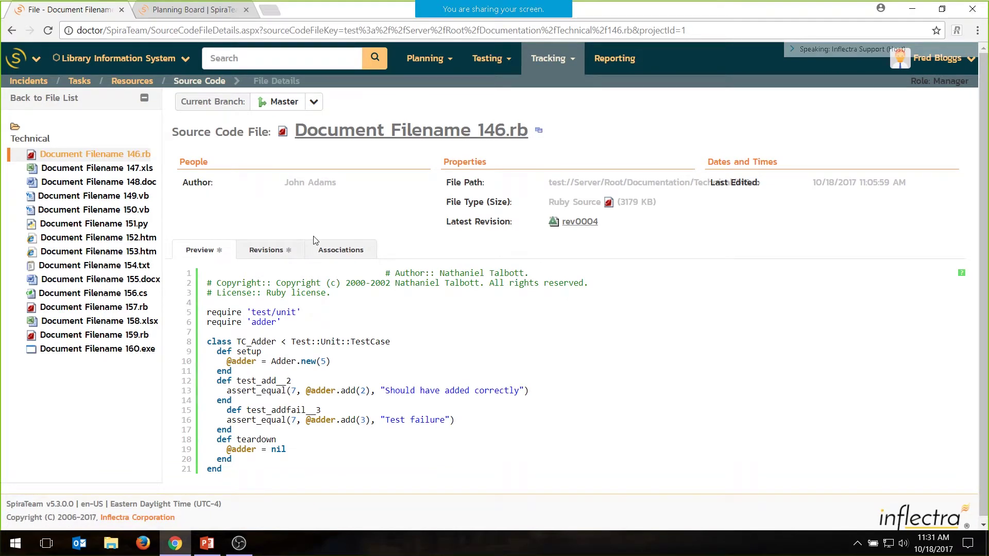
click(263, 251)
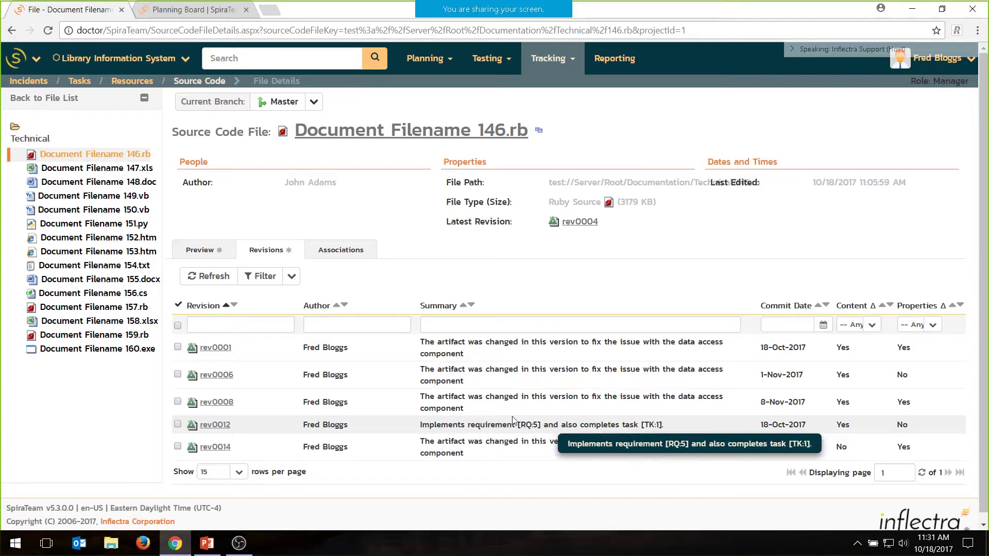
Open revision rev0012 in a separate browser tab and review its associated artifacts and changed files.
middle_click(212, 425)
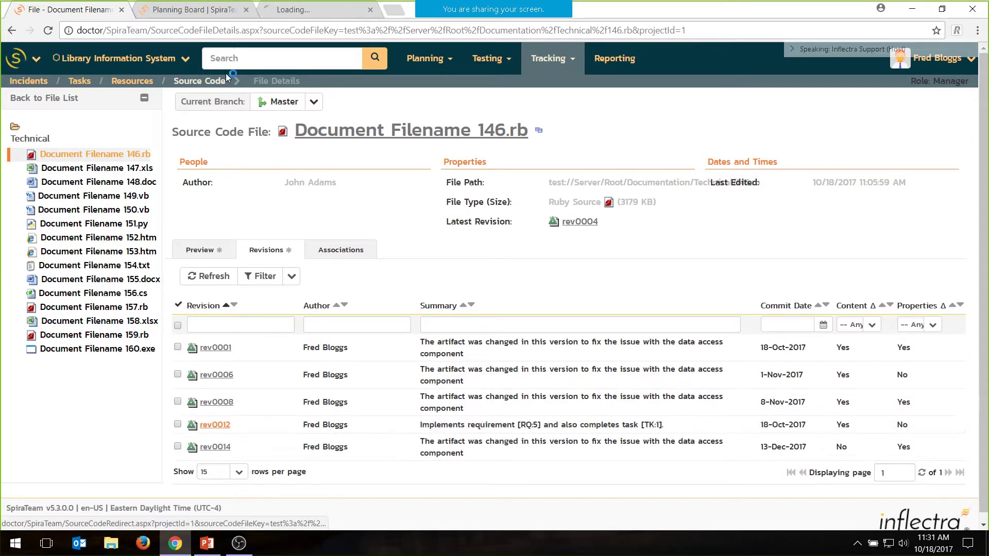
click(308, 15)
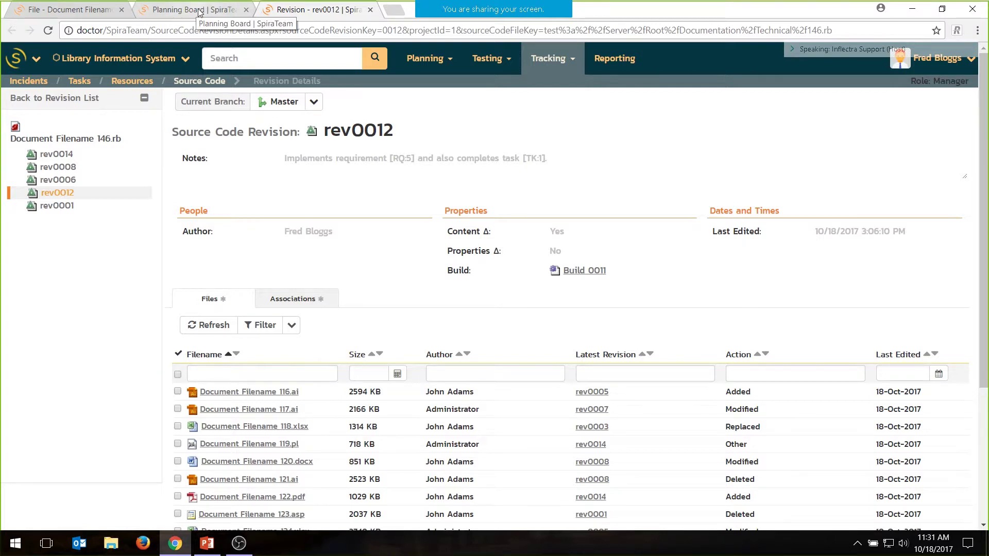
click(283, 301)
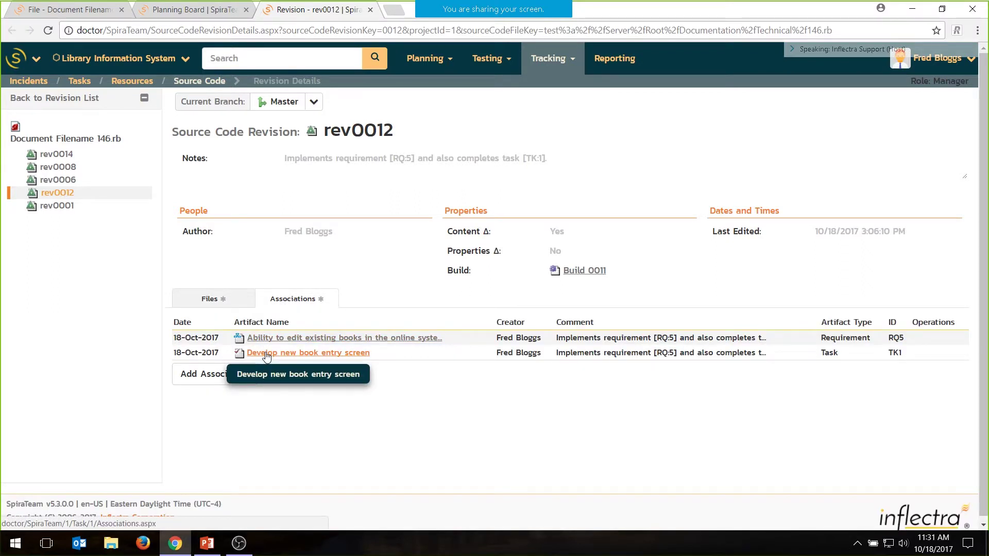
click(210, 298)
scroll(376, 317, down, 4)
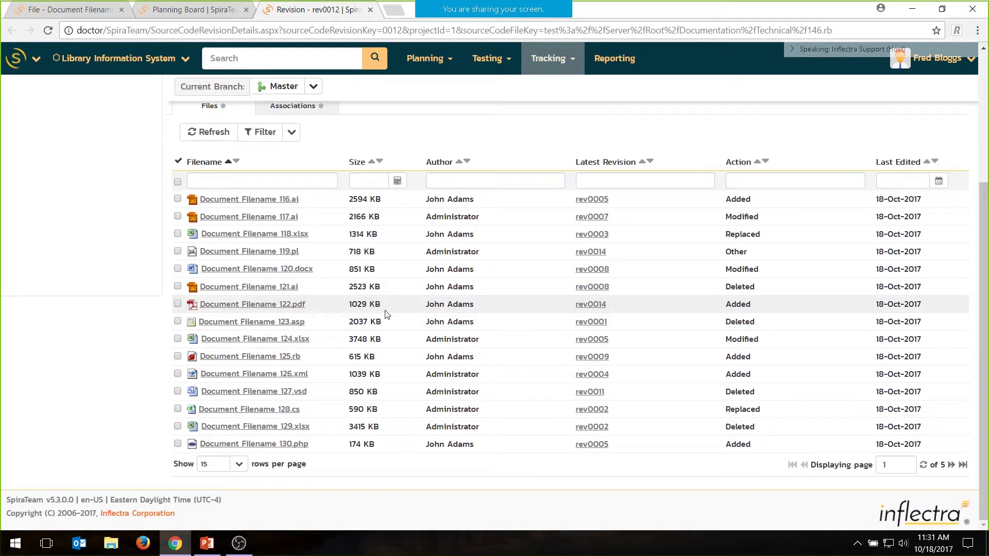
scroll(387, 314, up, 3)
scroll(388, 313, up, 1)
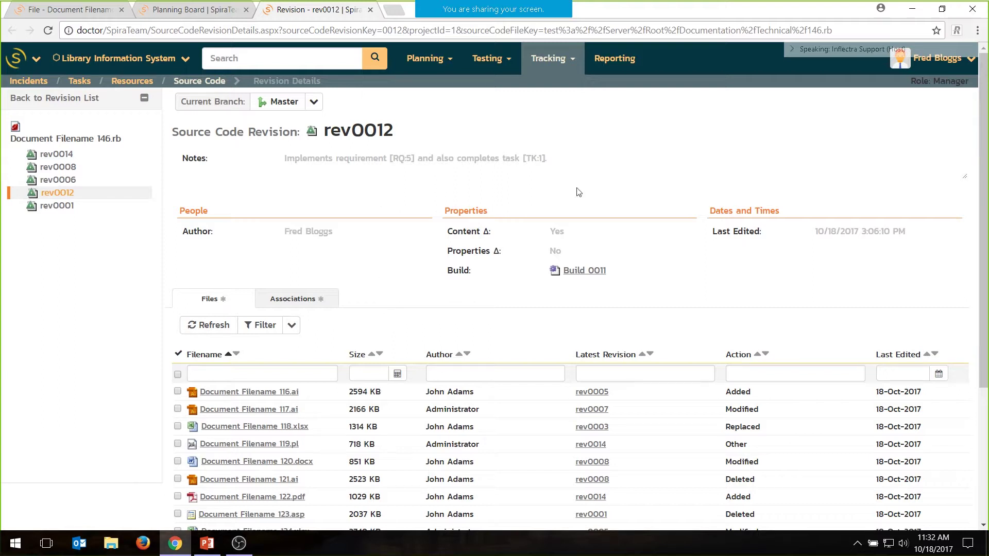
click(452, 61)
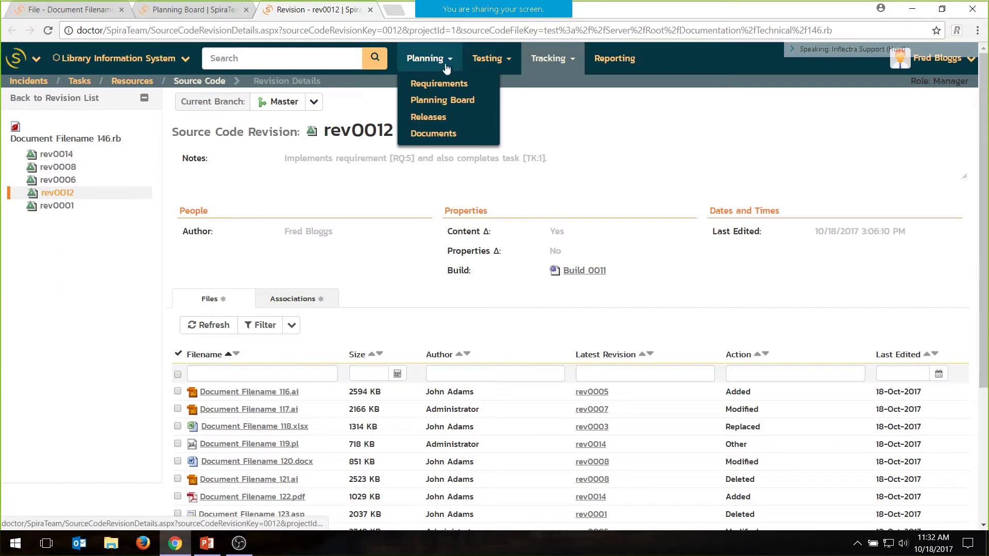
click(509, 62)
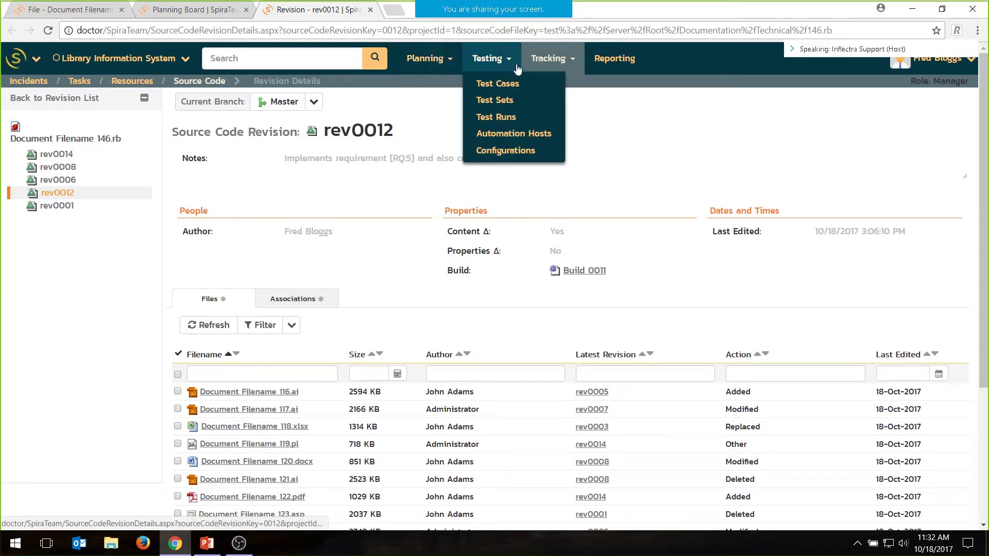
click(574, 62)
click(683, 130)
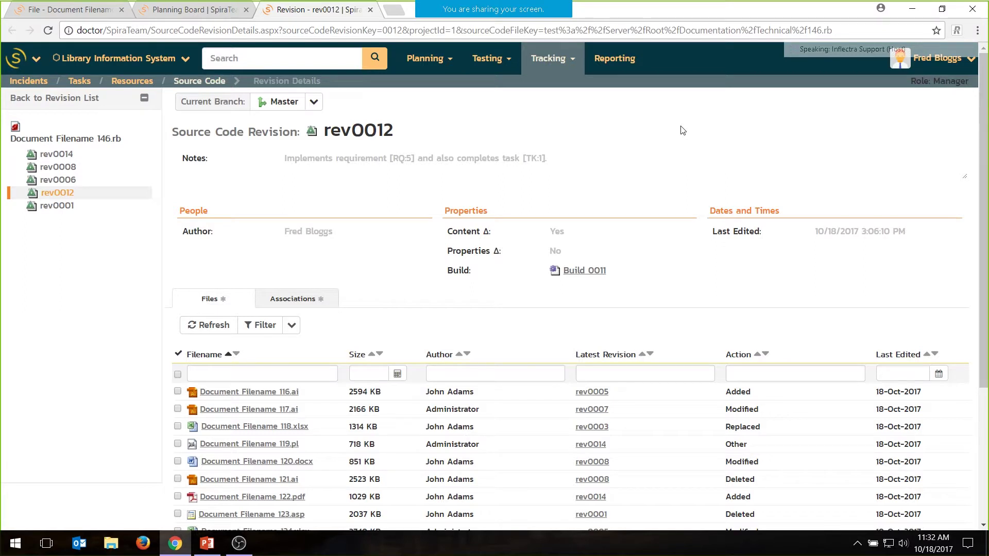
Open the Reports Center and check which widgets are available to add, without adding any.
click(630, 59)
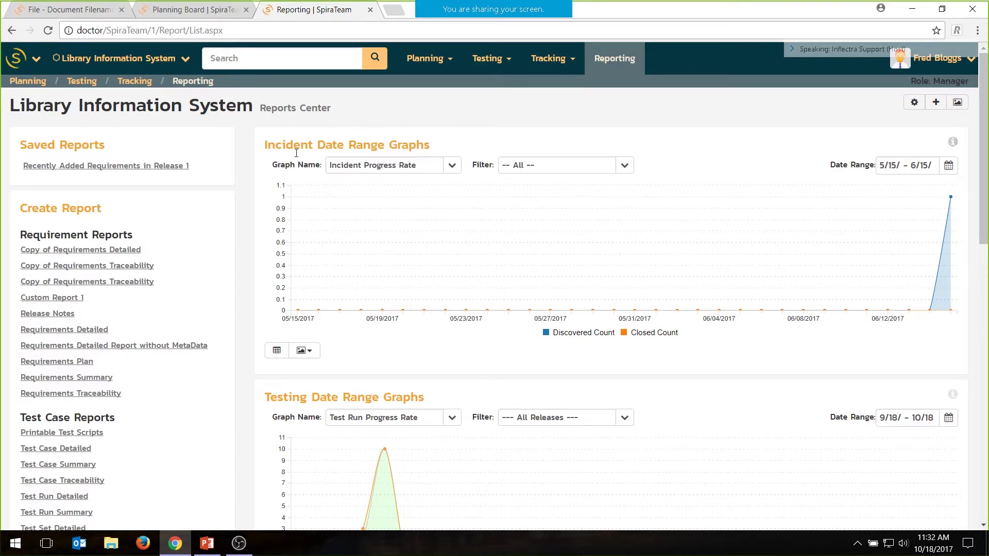
click(936, 103)
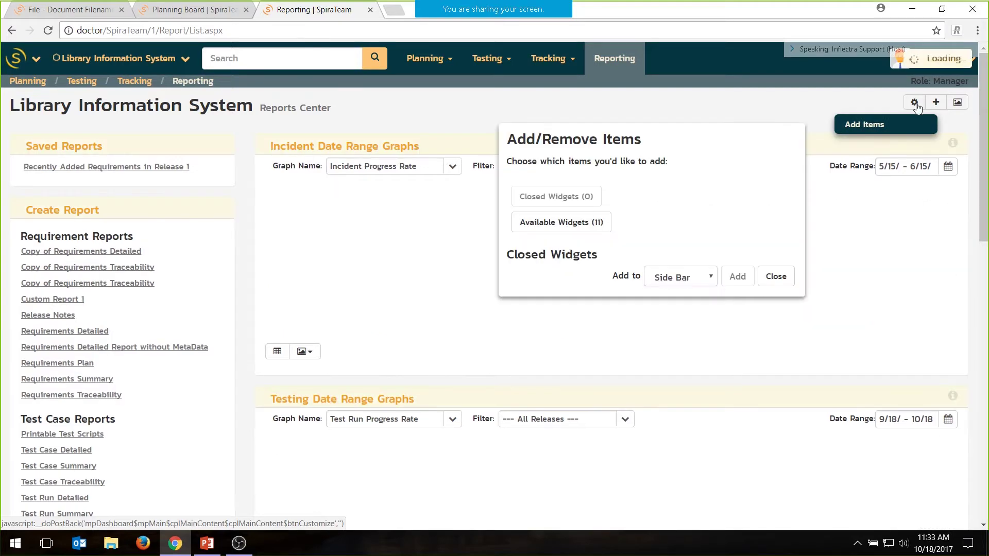
click(583, 223)
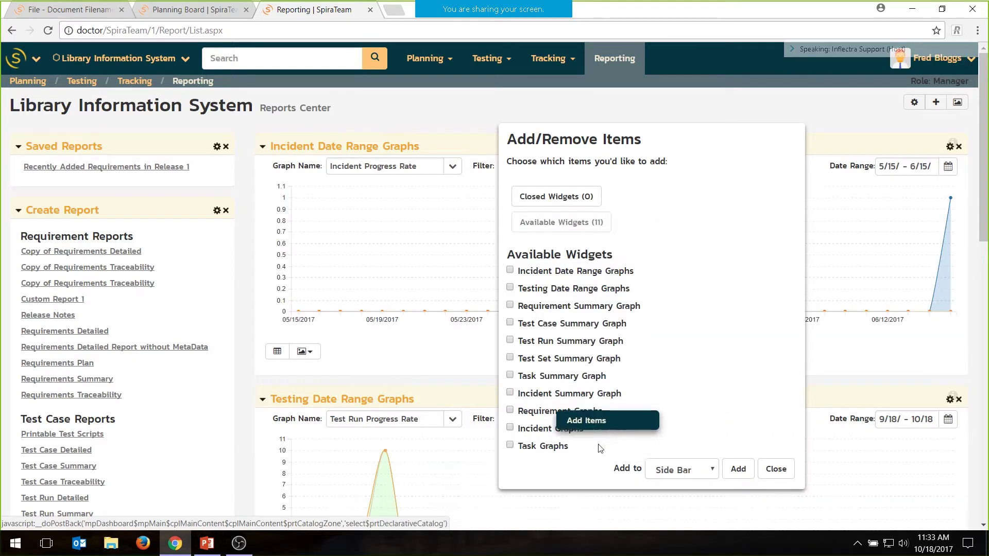
click(779, 480)
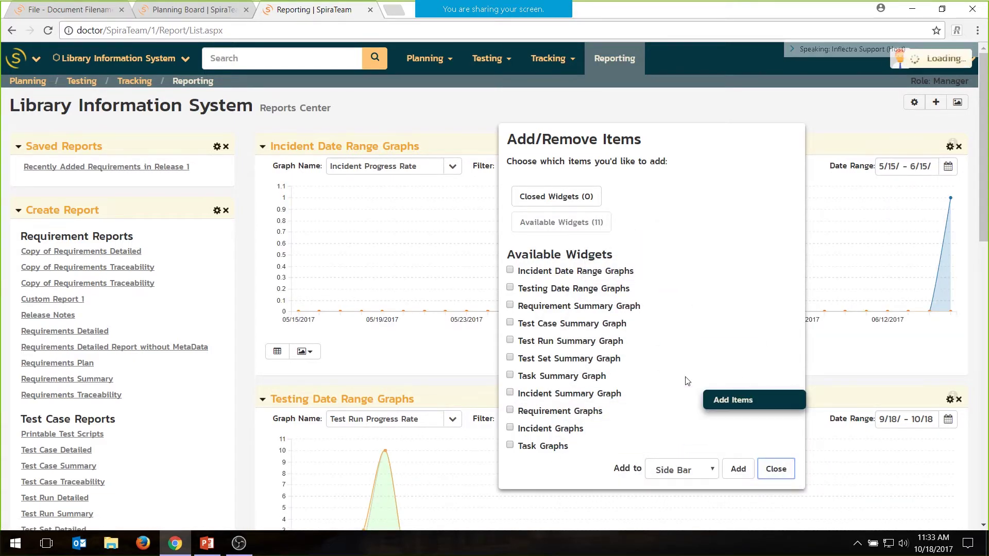
Look through the dashboard graphs in the Reports Center and check the Requirement Summary Graph's X-axis options.
scroll(390, 222, down, 1)
scroll(390, 223, down, 7)
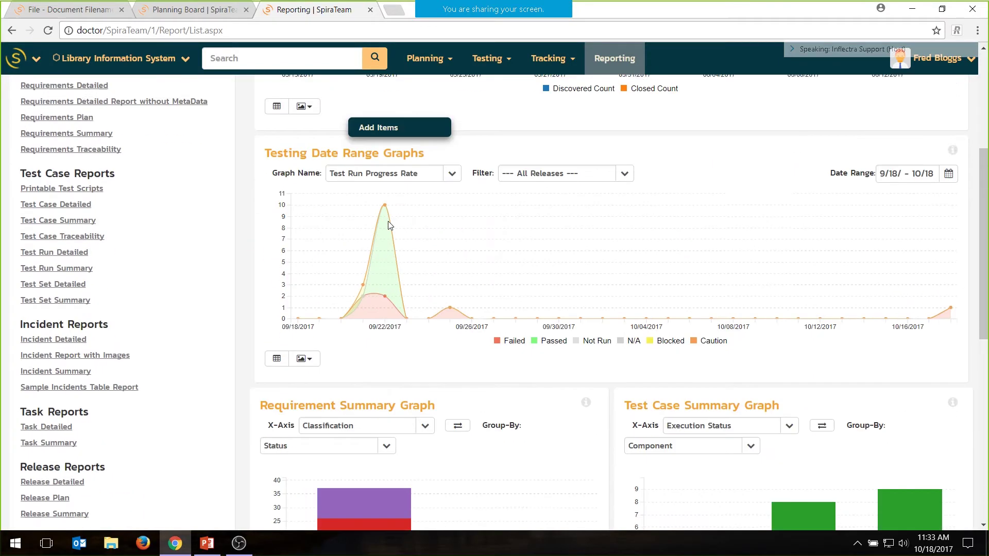
scroll(387, 232, down, 2)
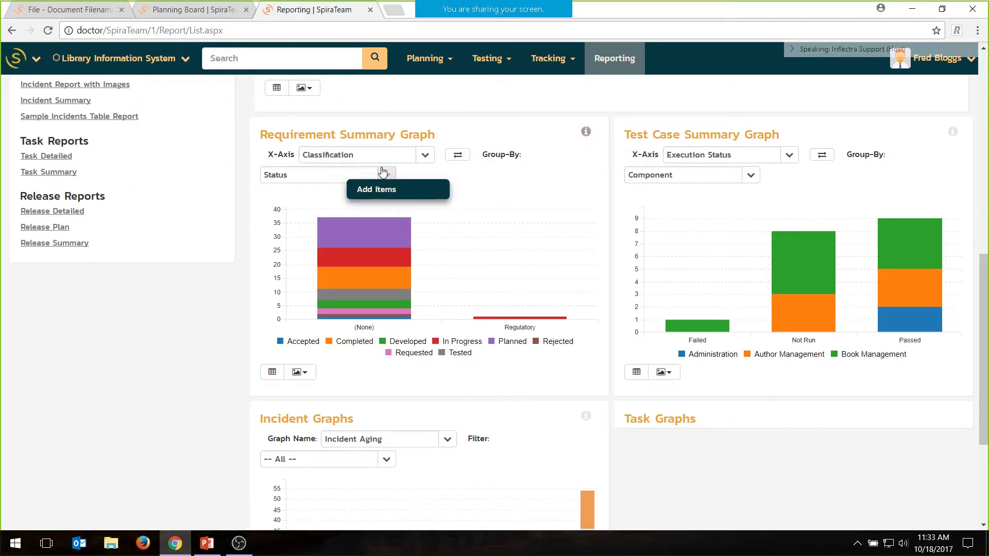
click(427, 156)
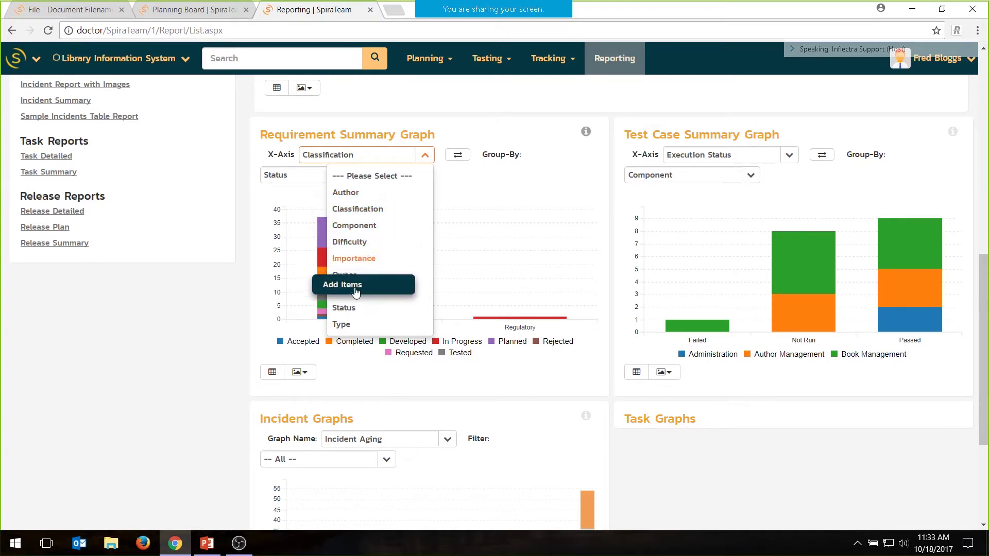
click(459, 202)
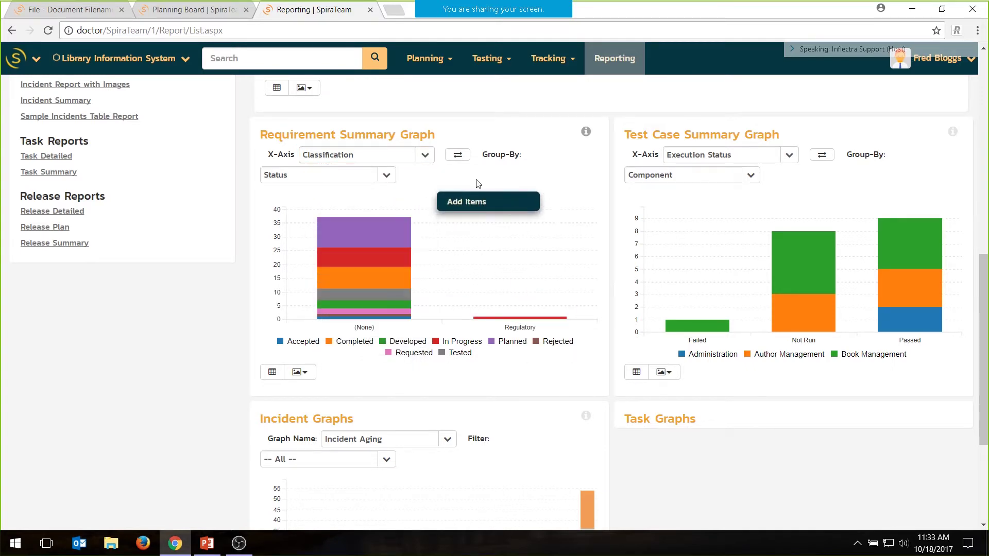
scroll(829, 189, up, 6)
scroll(829, 189, up, 3)
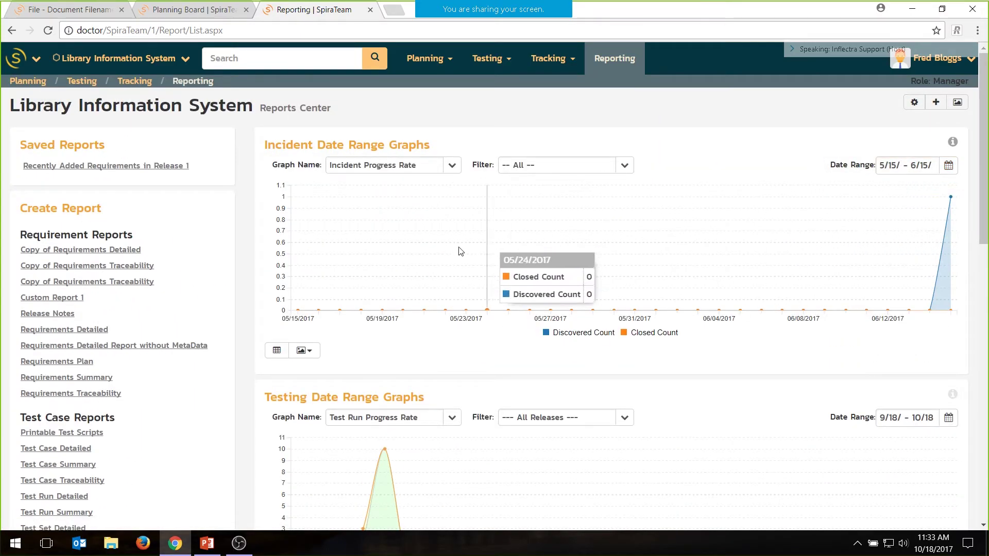
Check the Test Case Summary Graph's X-axis options, and swap the X-axis and group-by fields of both summary graphs.
scroll(417, 251, down, 7)
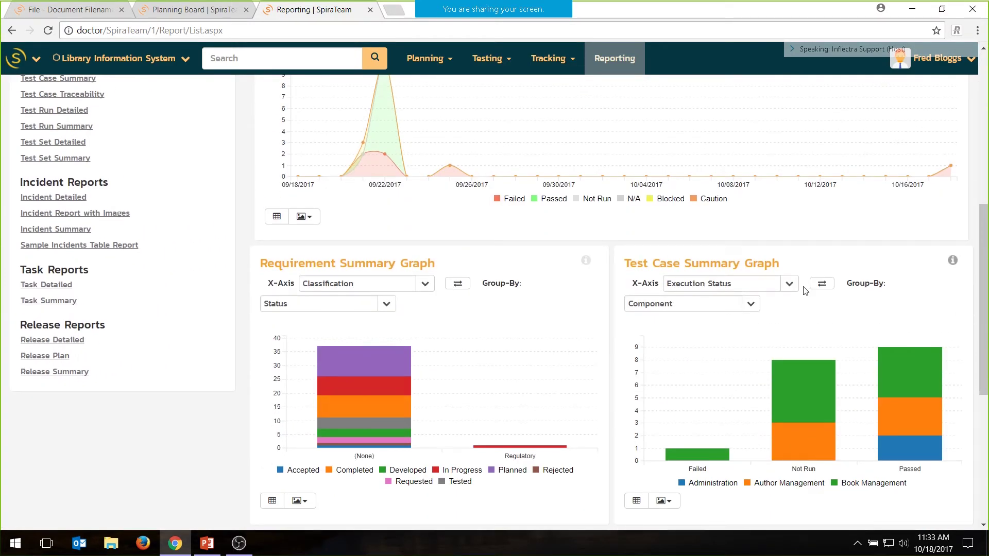
click(789, 284)
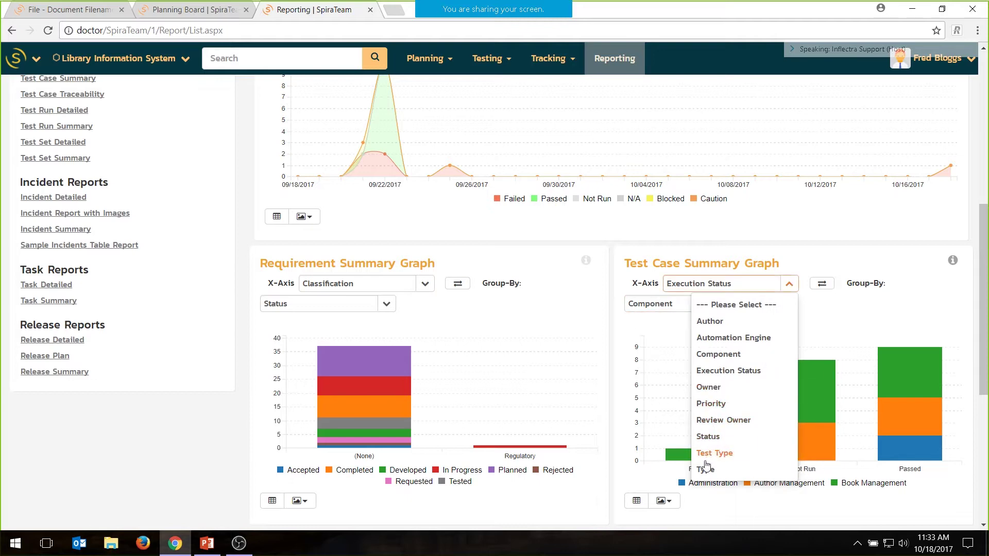
click(651, 304)
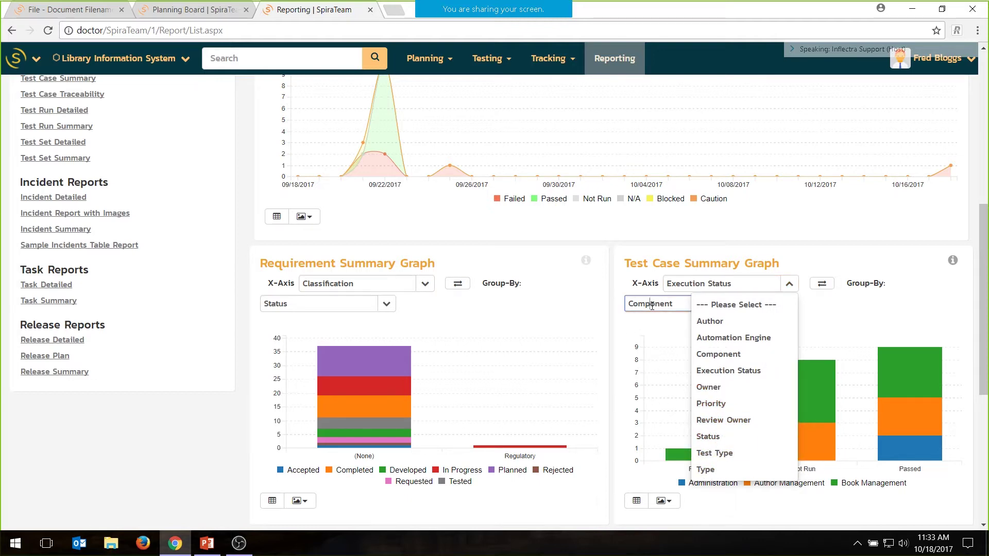
click(826, 304)
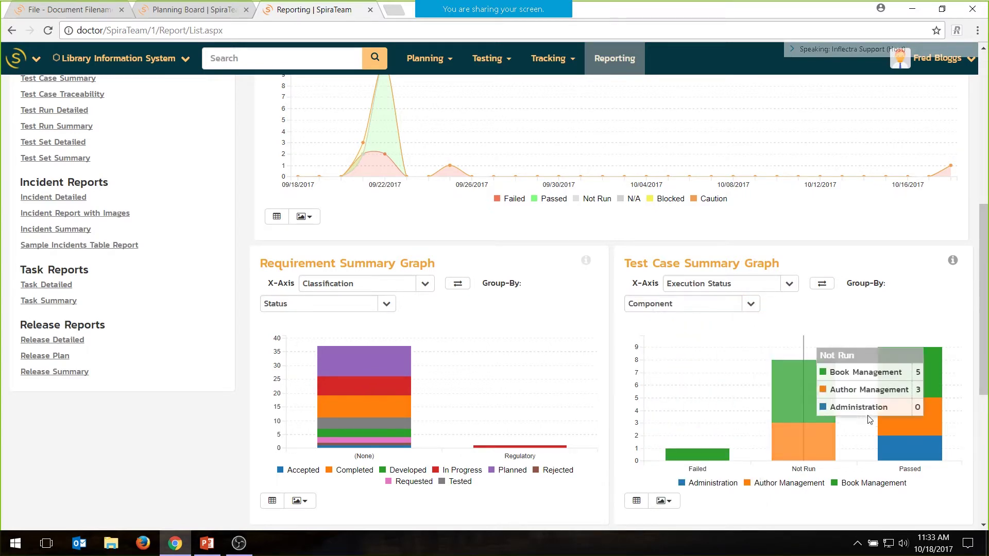
click(823, 285)
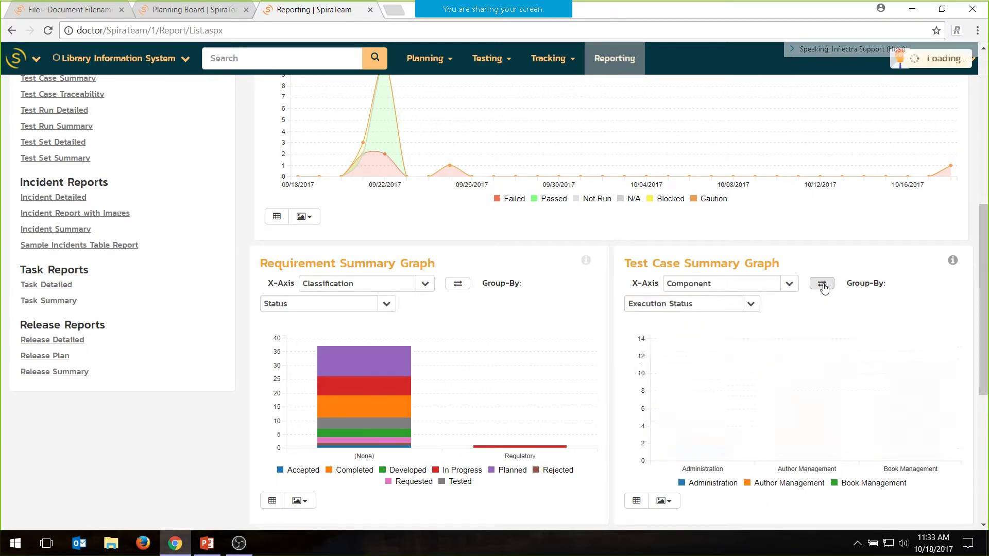
click(460, 285)
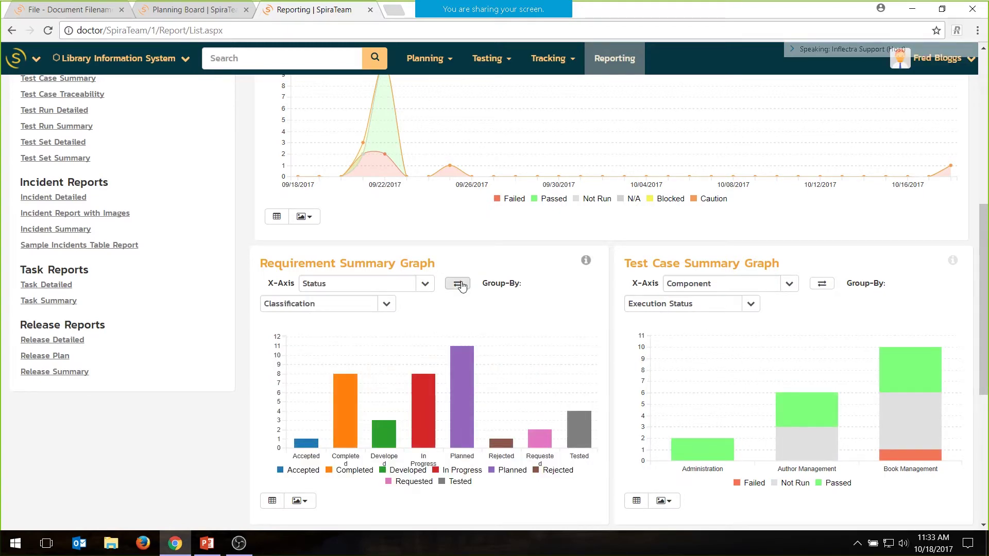
Download the Requirement Summary Graph's data table as CSV and view the file in Excel before returning to the graph.
scroll(462, 287, down, 3)
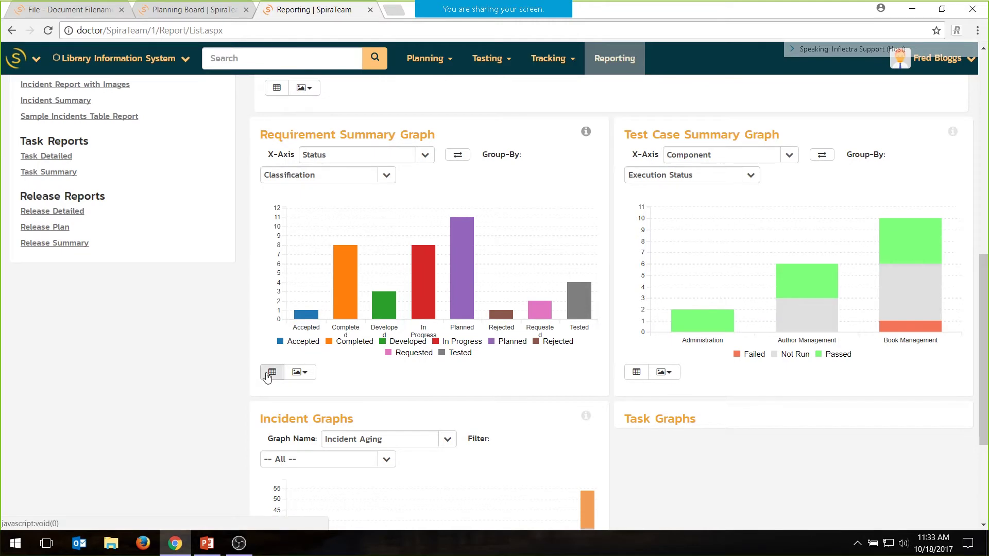
click(271, 373)
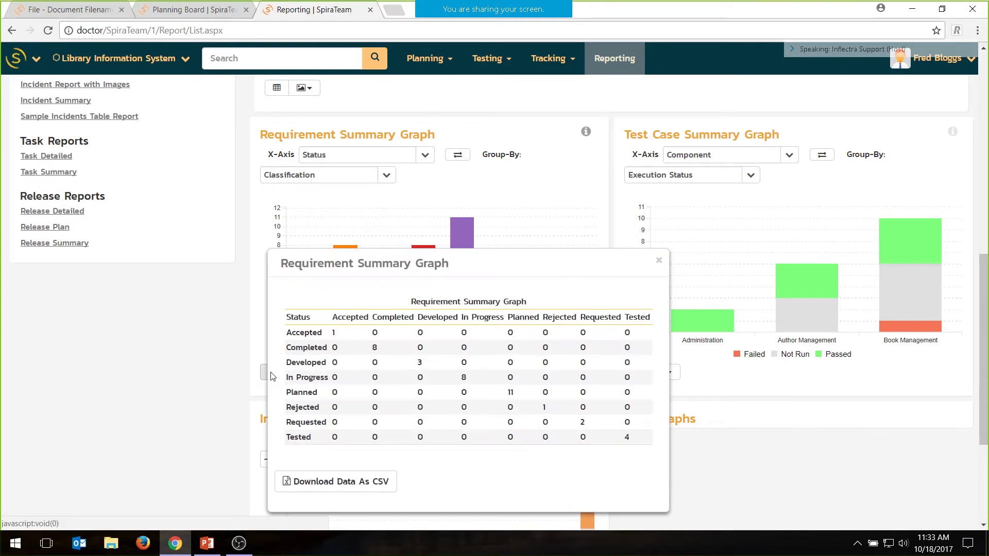
click(379, 486)
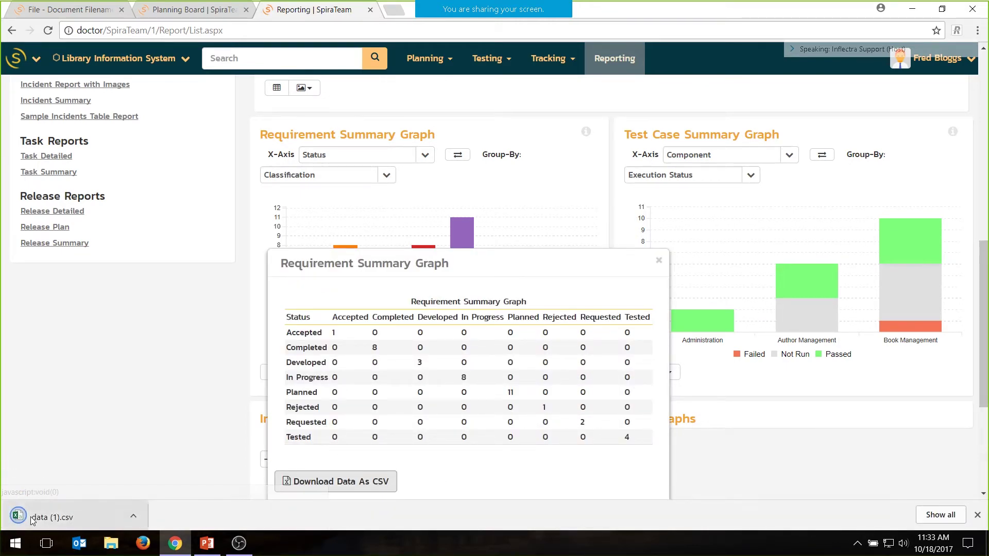
click(47, 517)
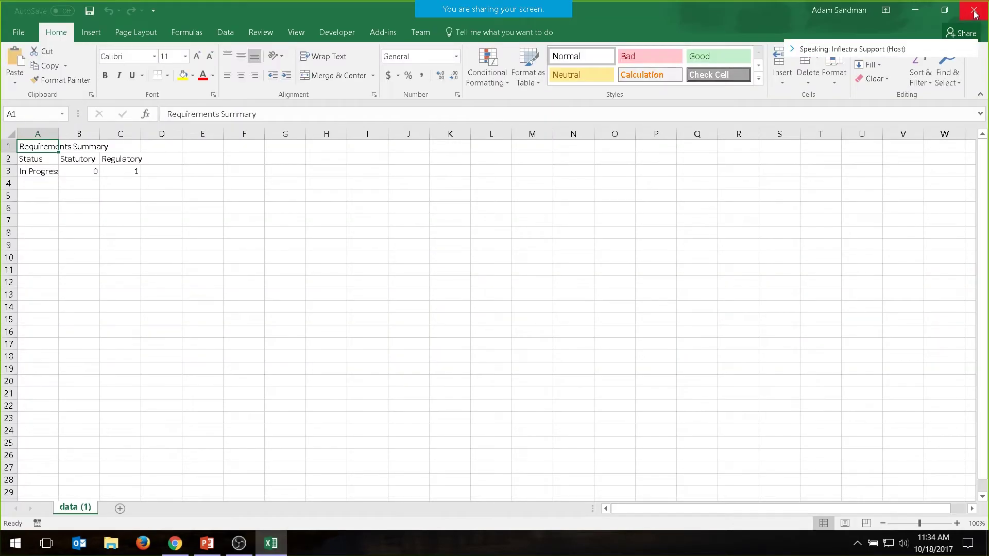
key(alt+Tab)
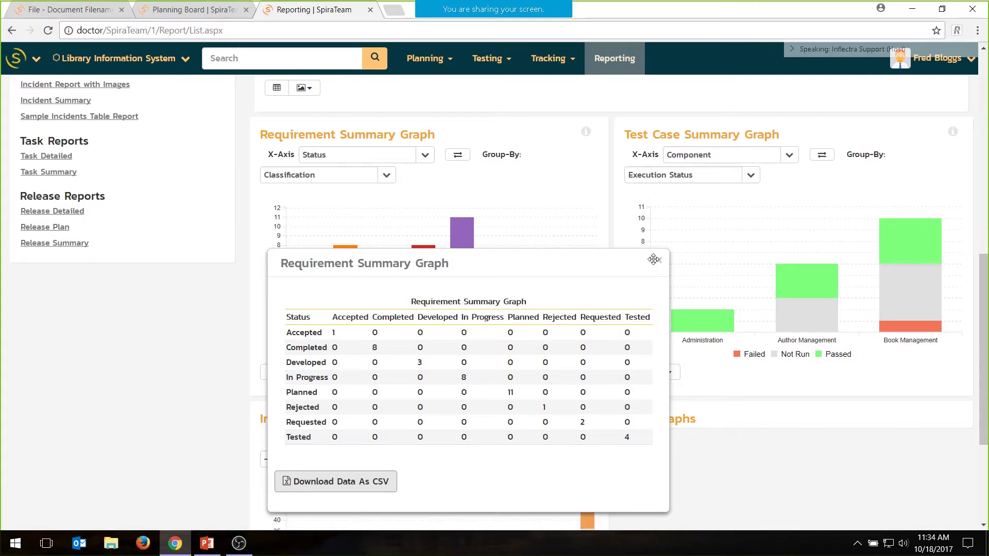
click(654, 259)
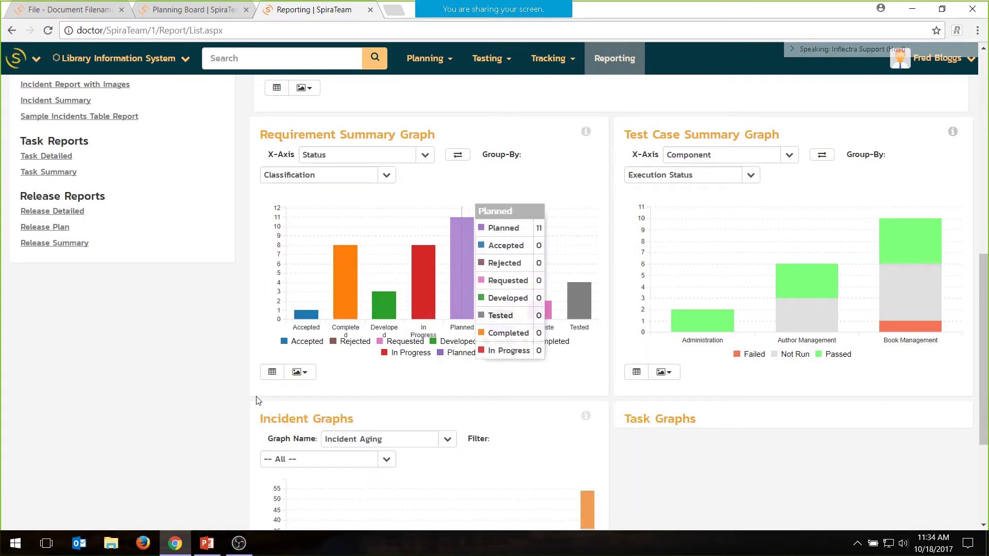
Export the Requirement Summary Graph as a PNG image and view graph.png in Photoshop before returning to the browser.
click(302, 373)
click(301, 437)
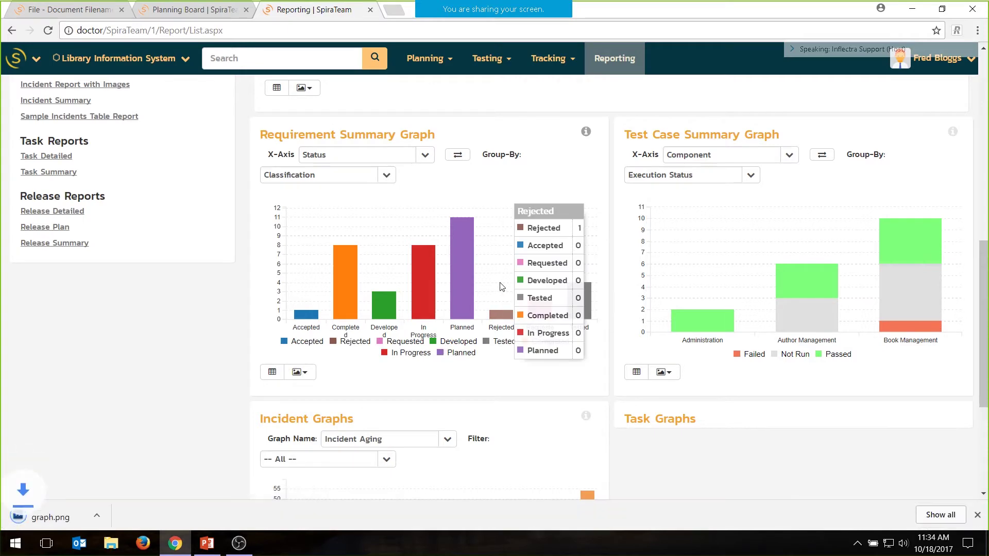
click(41, 528)
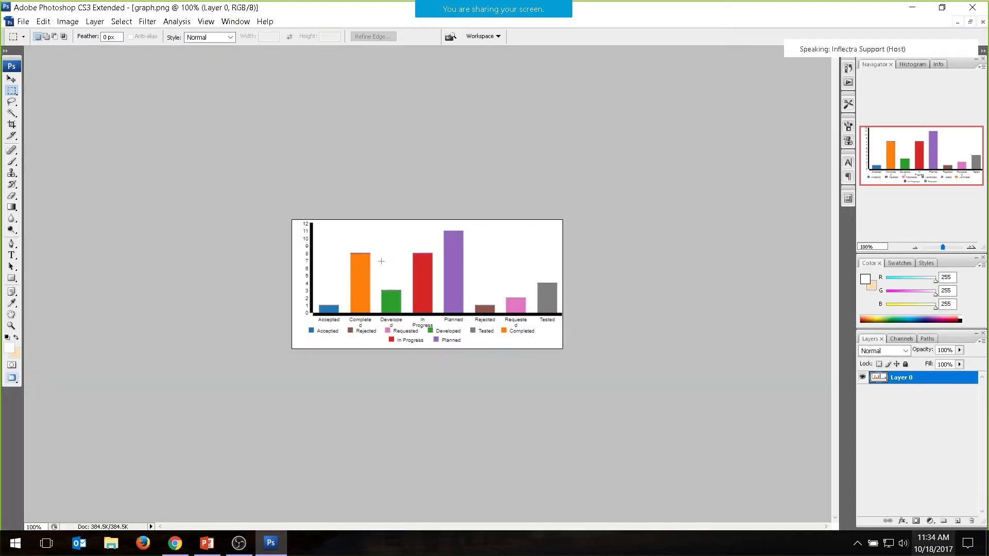
click(175, 543)
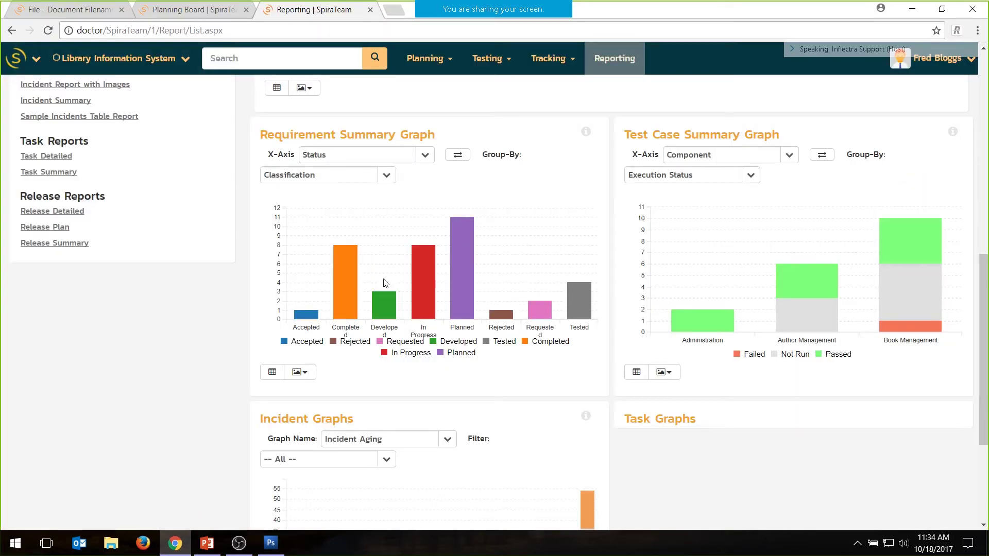
Look over the incident and testing date range graphs, and switch the testing graph to Test Case Progress Rate.
mouse_move(768, 310)
mouse_move(728, 280)
scroll(831, 213, up, 3)
scroll(831, 212, up, 2)
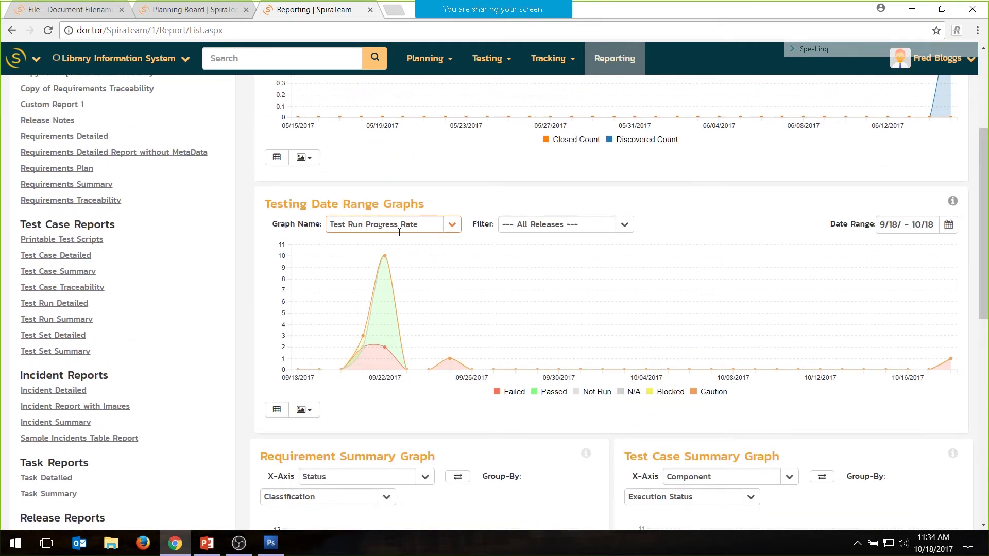
scroll(493, 197, up, 2)
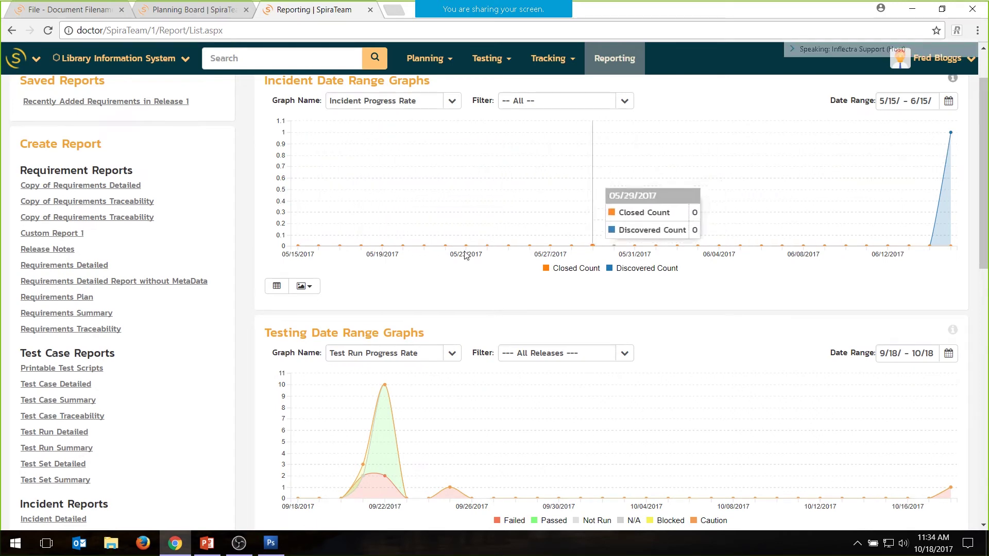
scroll(550, 214, down, 2)
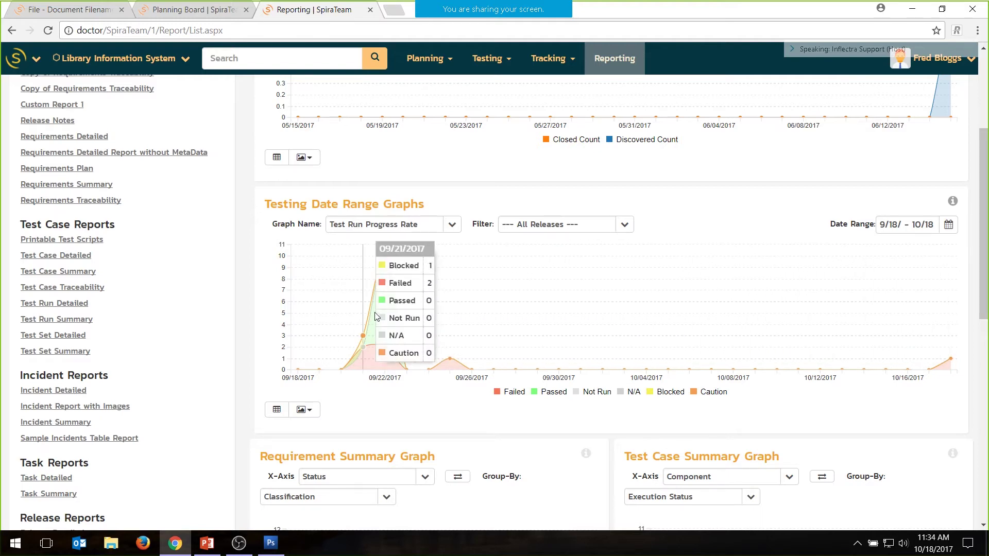
click(452, 225)
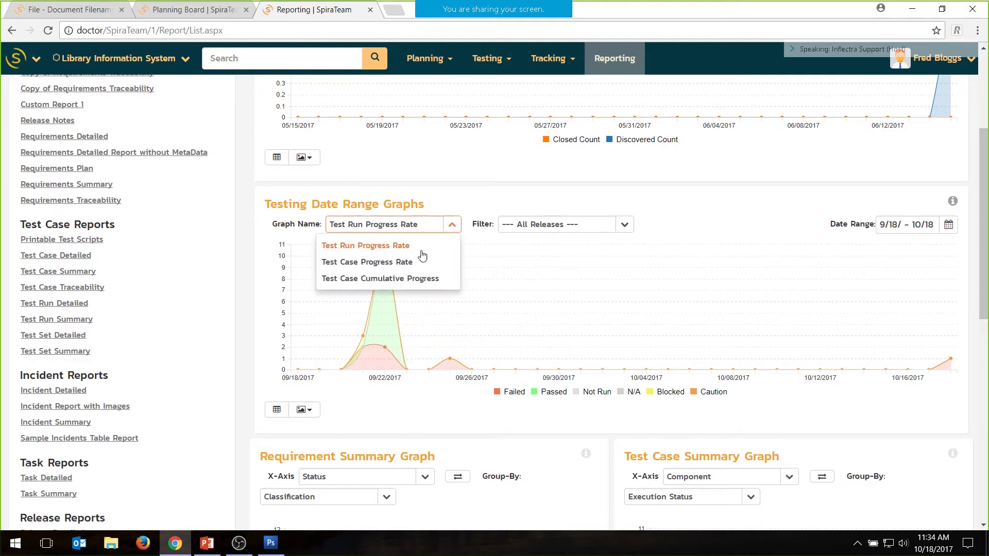
click(414, 264)
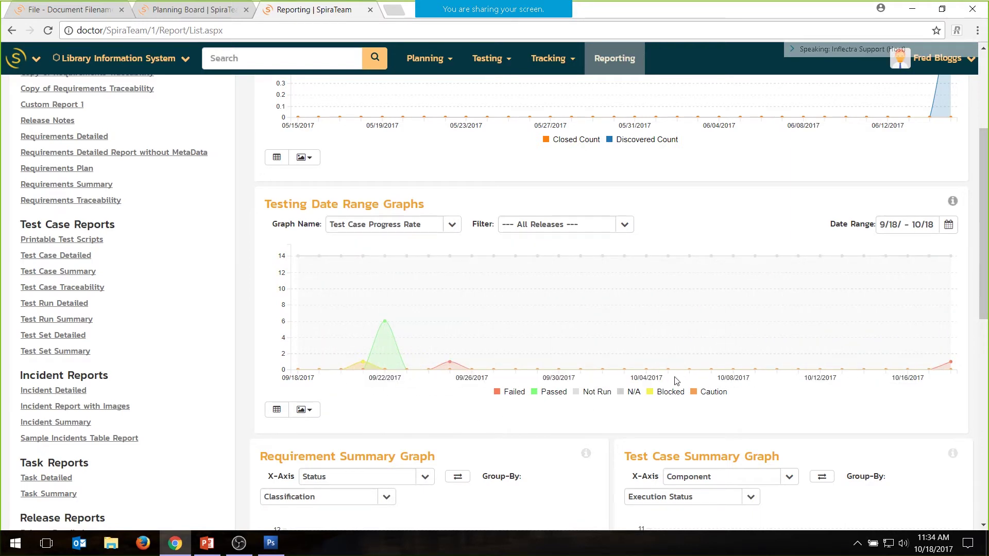
Switch the Testing Date Range graph to Test Case Cumulative Progress and check its release filter options.
click(453, 228)
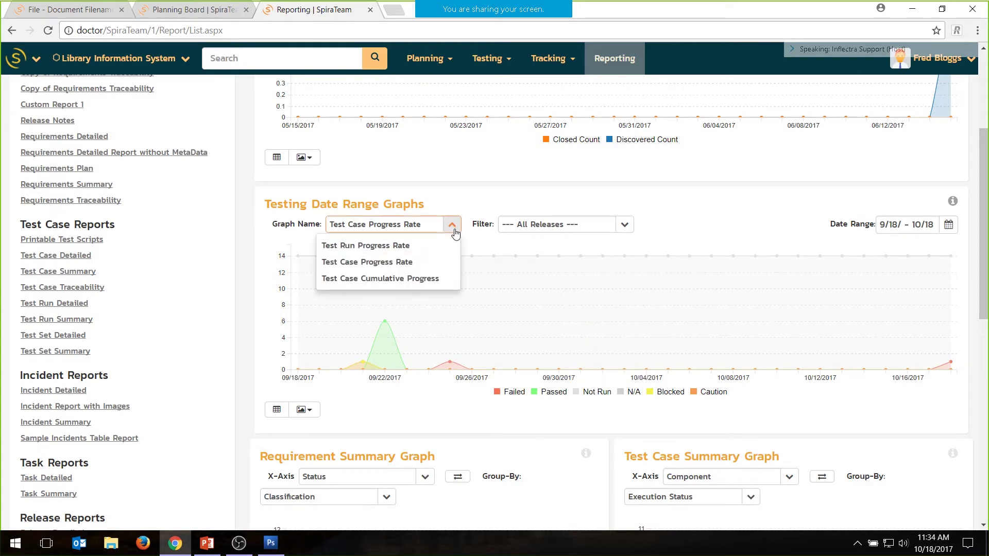
click(404, 279)
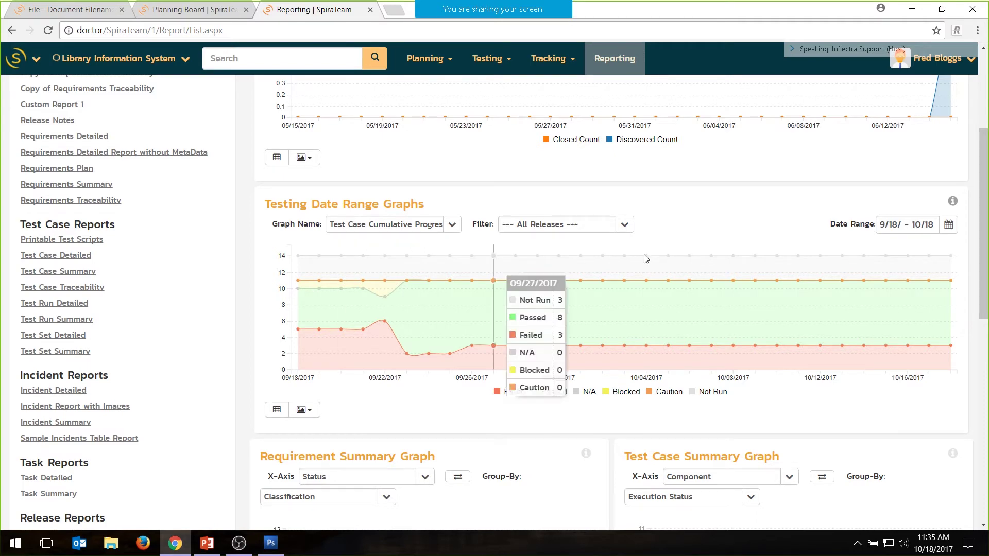
click(625, 224)
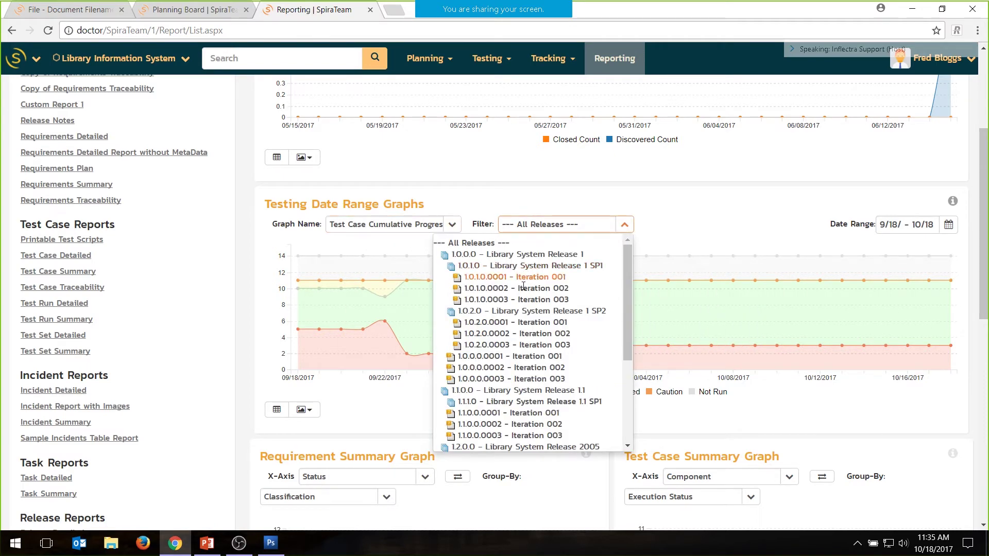
click(708, 218)
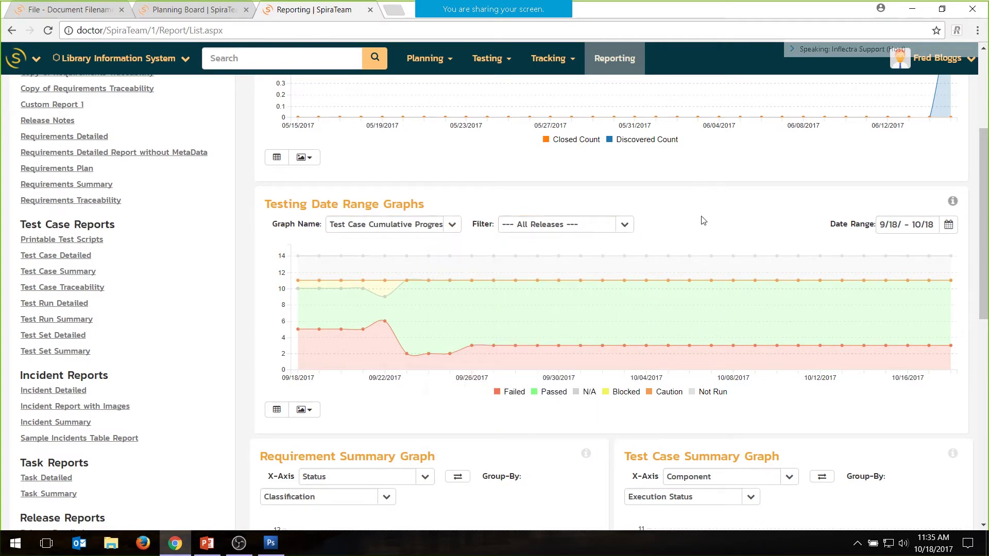
Open the configuration page of the Requirements Detailed report from the Reports Center's requirement reports.
scroll(691, 221, down, 10)
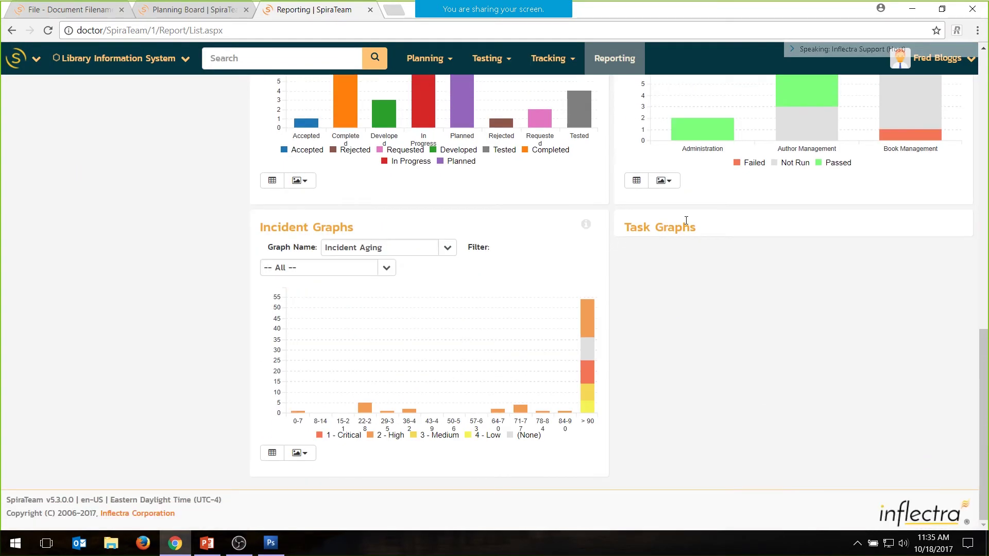
scroll(686, 223, up, 5)
scroll(686, 222, up, 9)
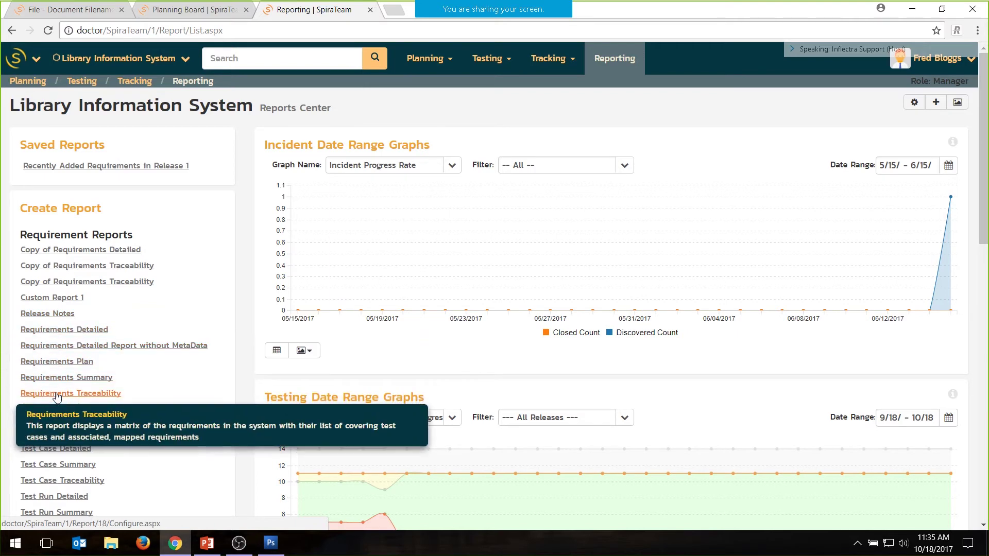
click(82, 331)
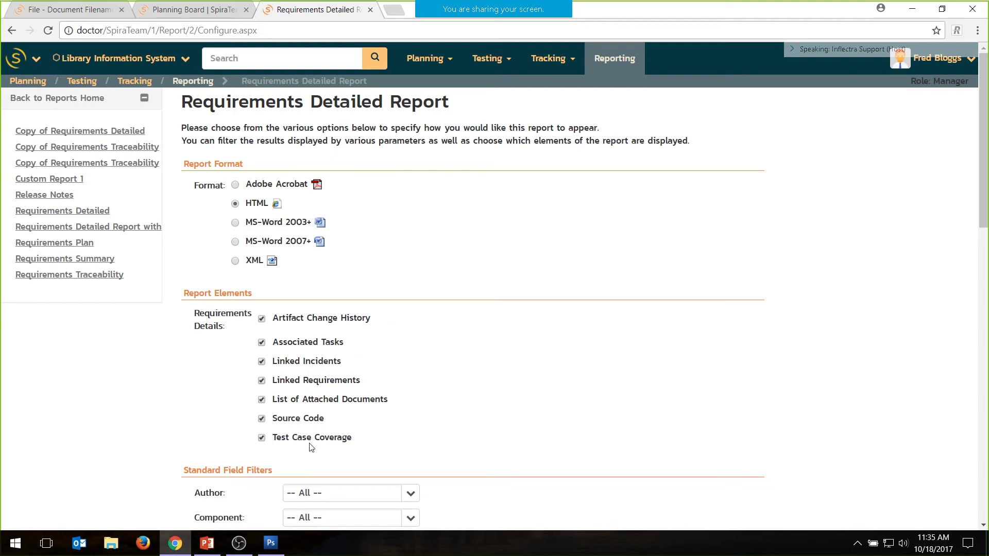
Review the report's standard field filters and set the Release filter to 1.0.0.0 - Library System Release 1.
scroll(173, 306, down, 6)
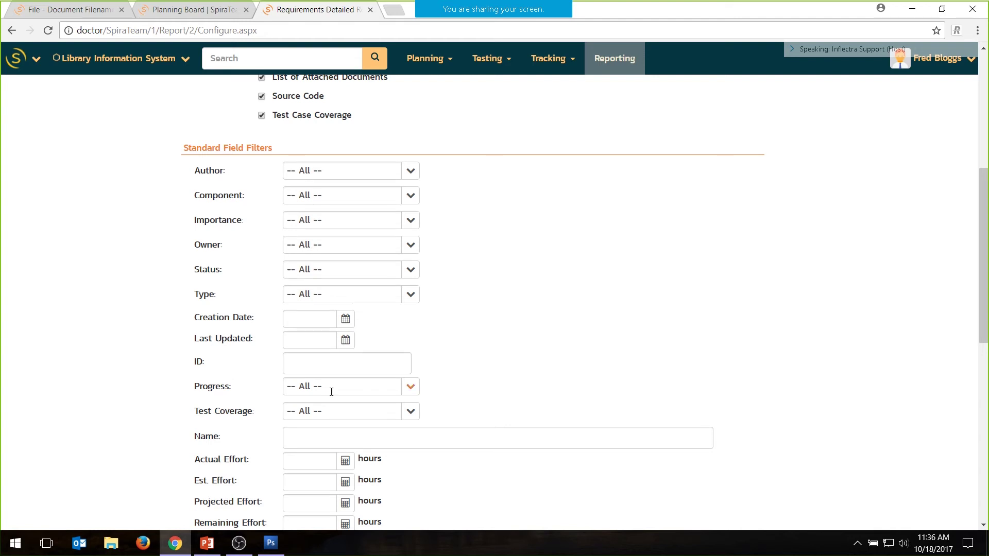
scroll(209, 338, down, 3)
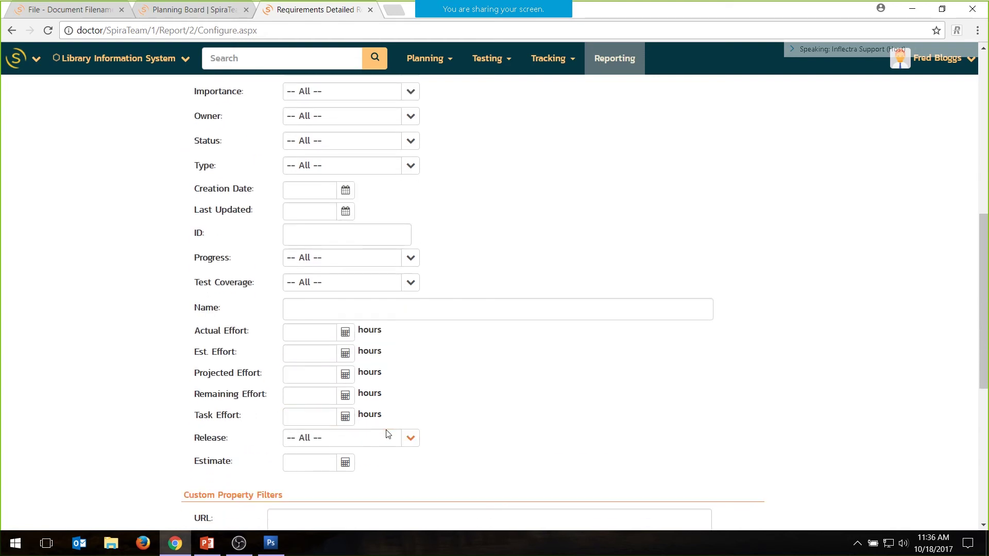
click(410, 438)
click(314, 470)
scroll(94, 263, down, 5)
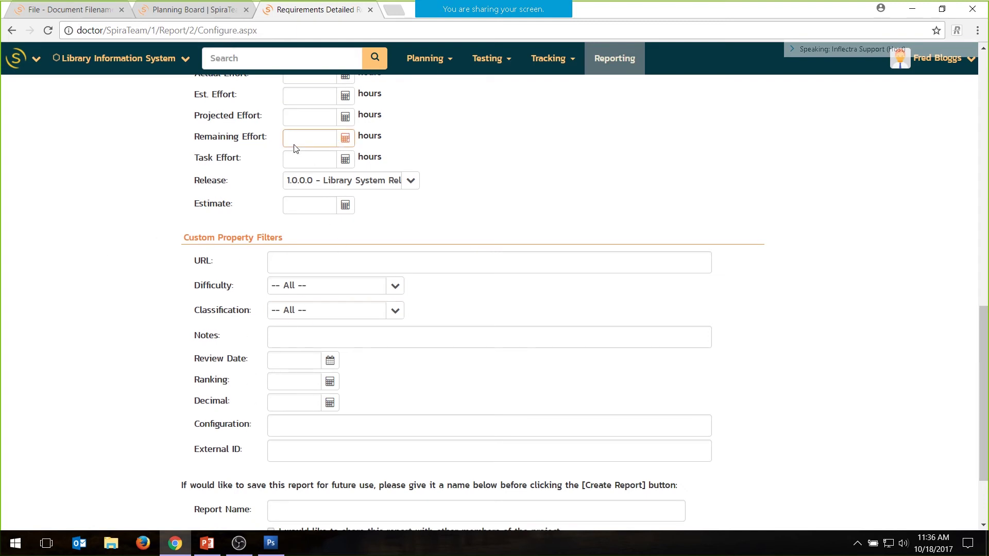
Enter My Saved Report as the report name for saving, and clear the name again.
scroll(157, 193, down, 2)
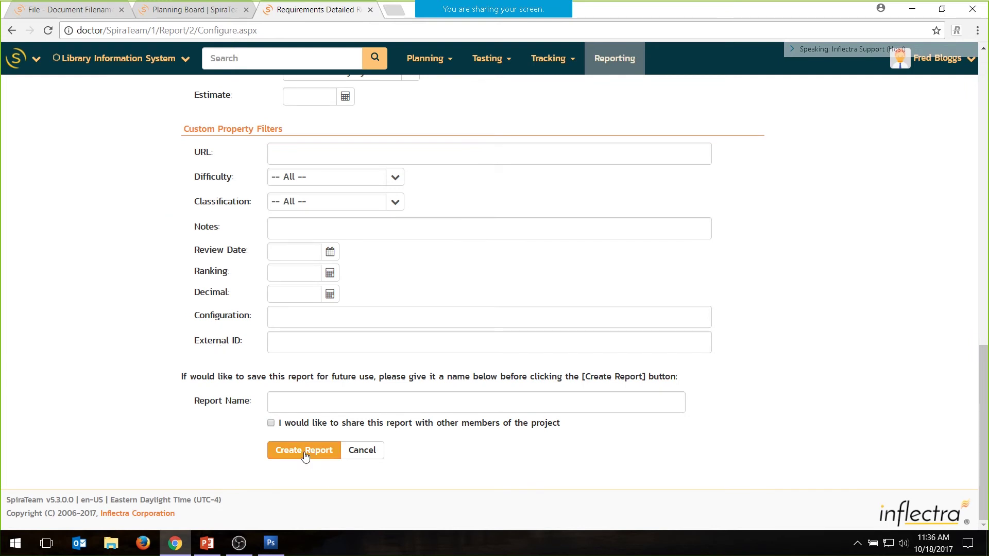
click(311, 411)
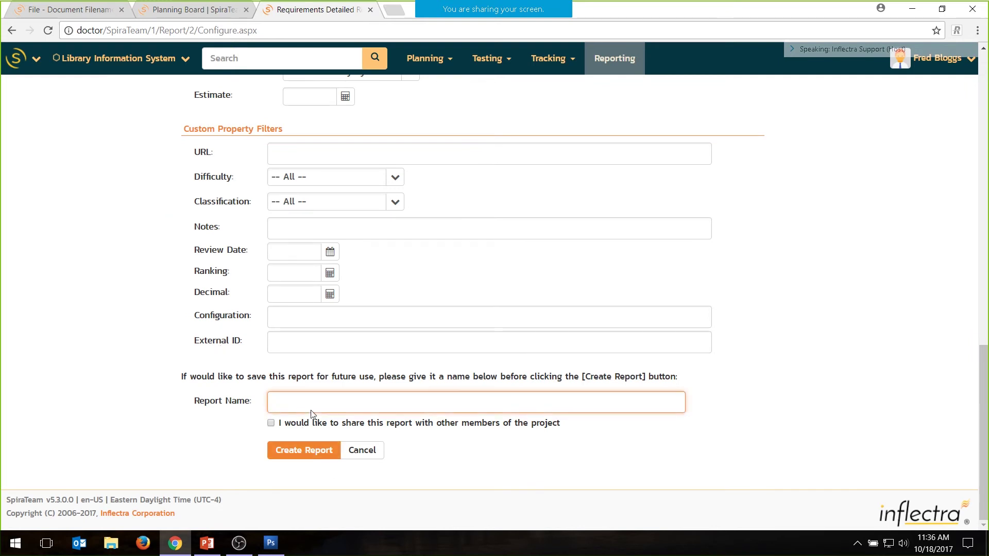
text(My Saved Report)
key(ctrl+a)
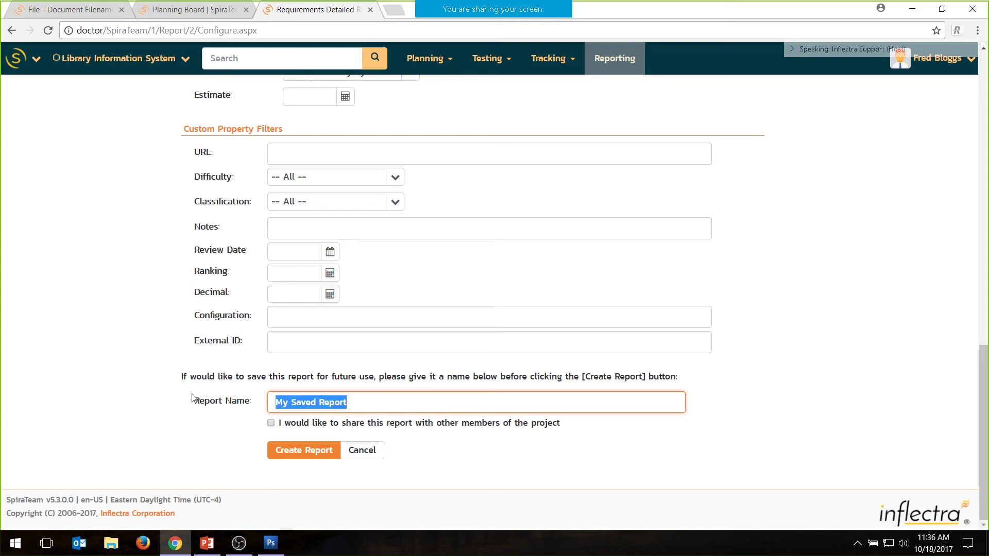
key(BackSpace)
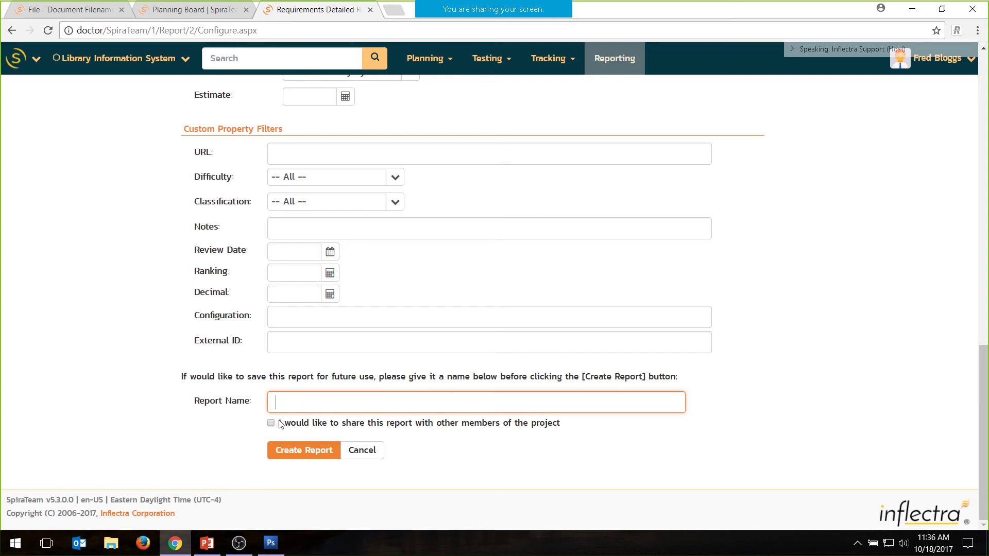
Create the Requirements Detailed Report in HTML format and open the generated report.
click(285, 454)
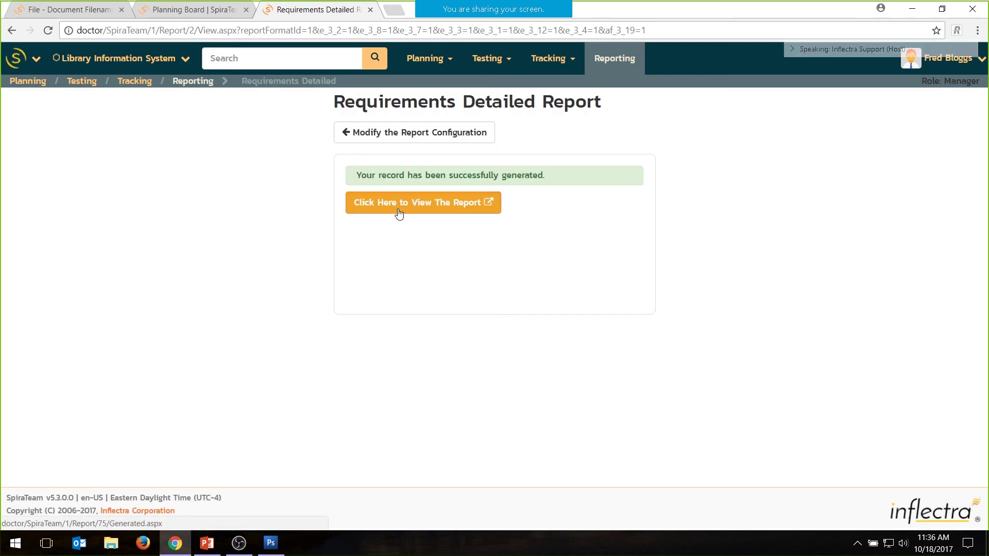
click(397, 205)
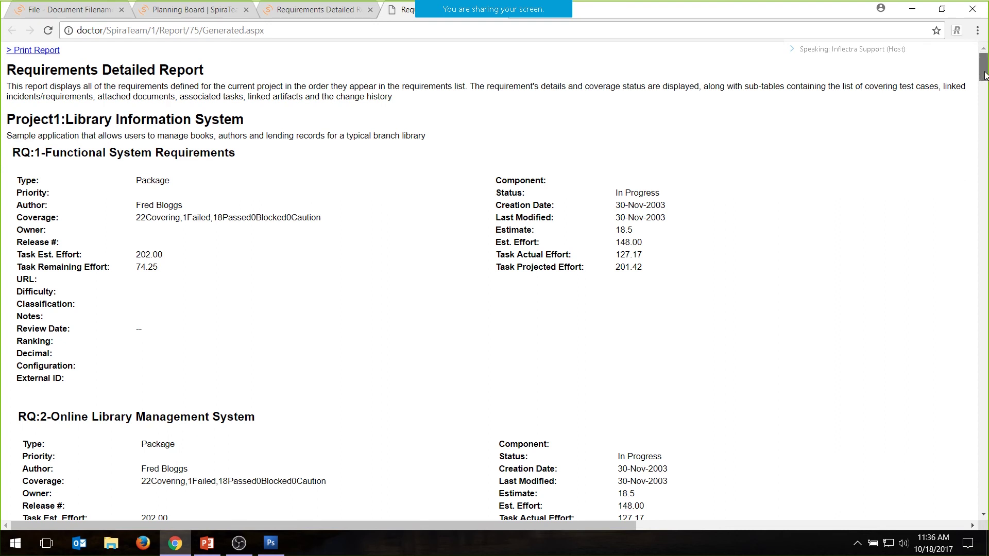
Examine the generated report's rich-text descriptions, requirement details, source code revisions and change history, and return to its beginning.
drag(984, 75, 982, 165)
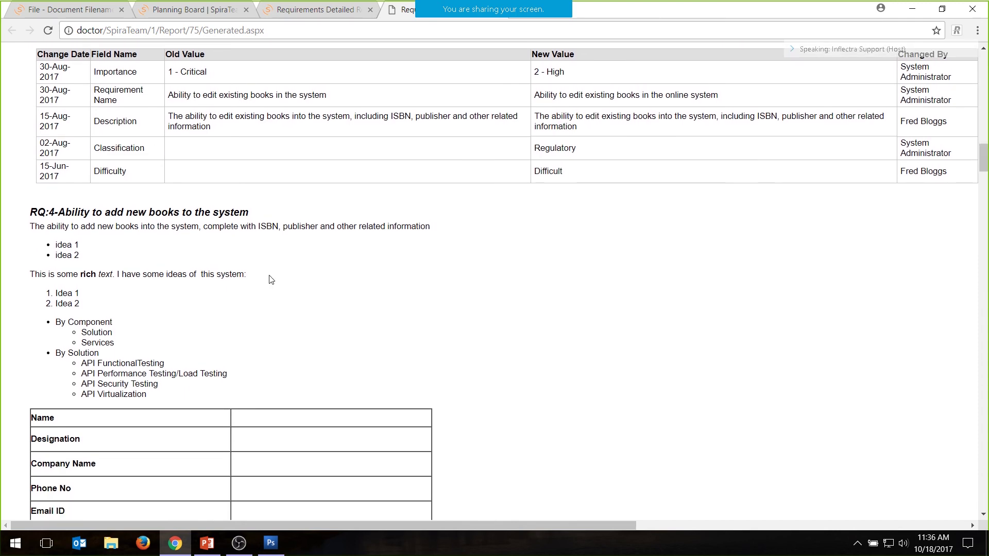
drag(171, 396, 29, 221)
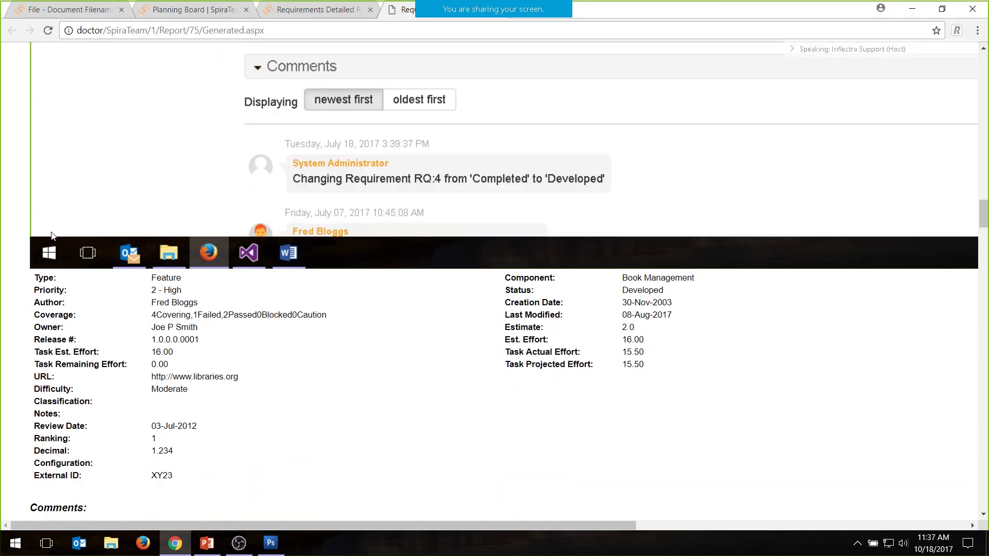
scroll(50, 234, down, 15)
scroll(48, 232, down, 13)
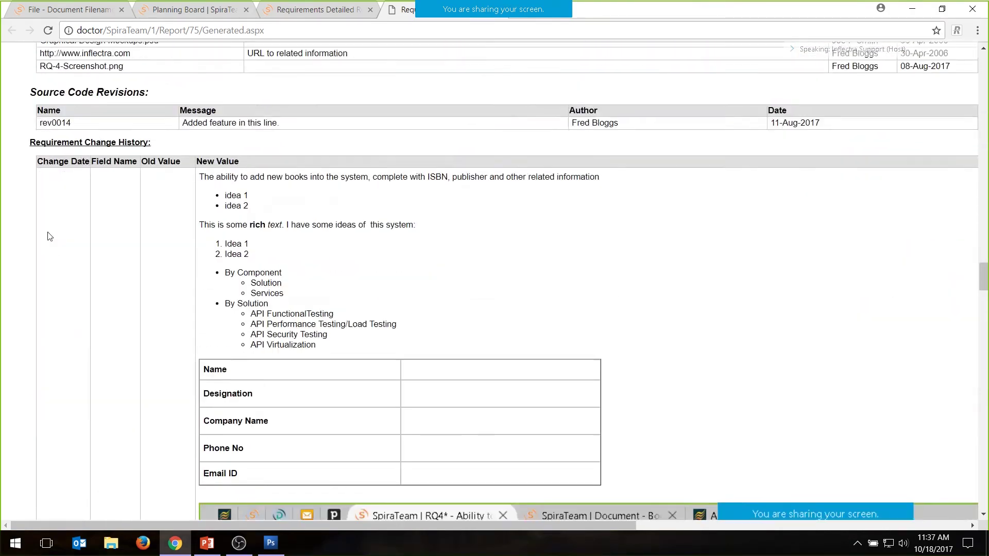
scroll(983, 304, down, 1)
drag(983, 304, 984, 57)
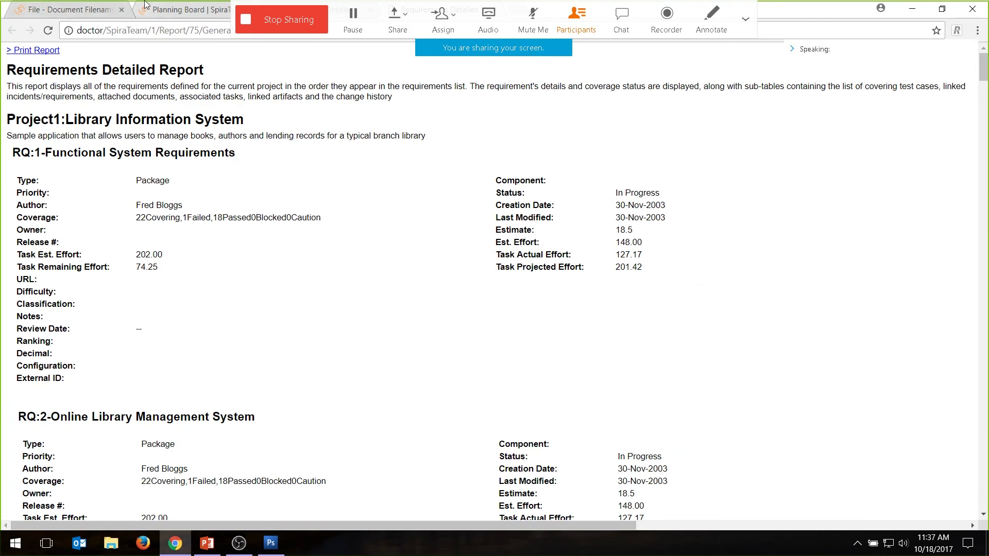